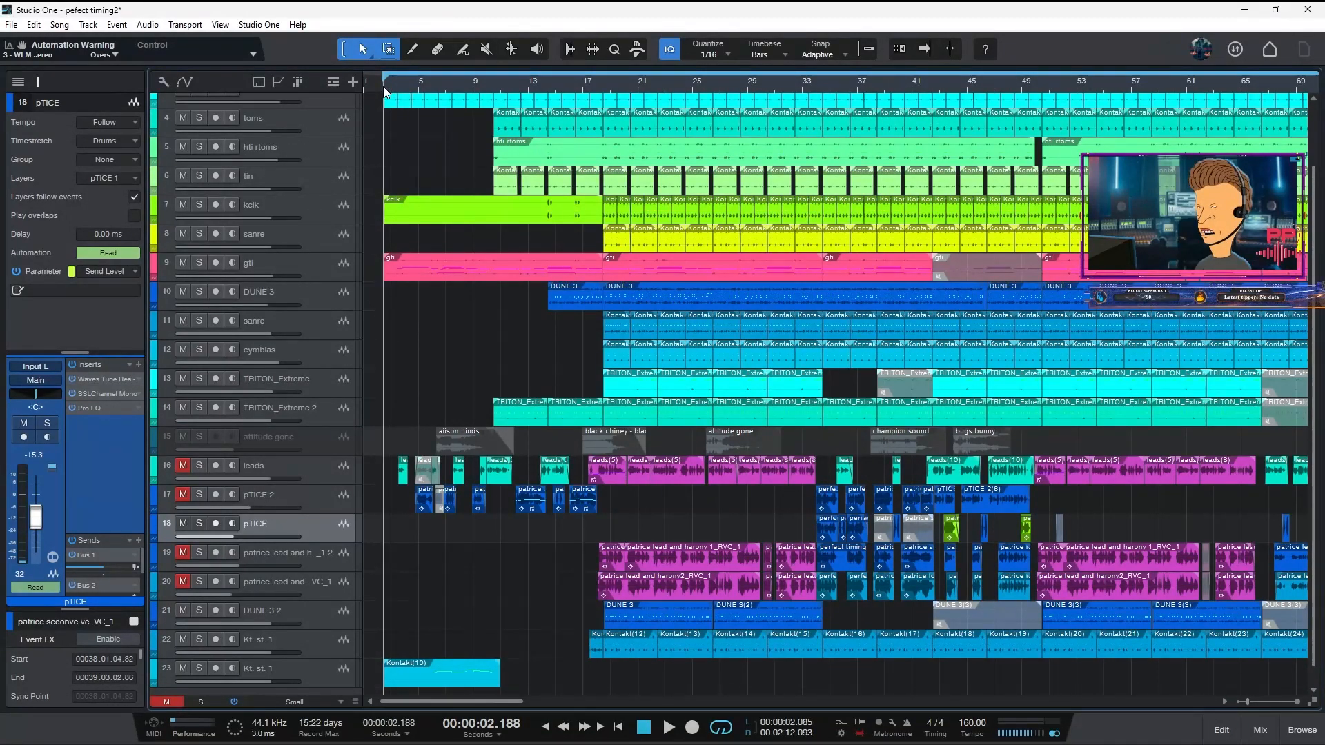
- Play the song from the beginning to about bar 17 with all tracks in view, and stop playback
key(space)
key(z)
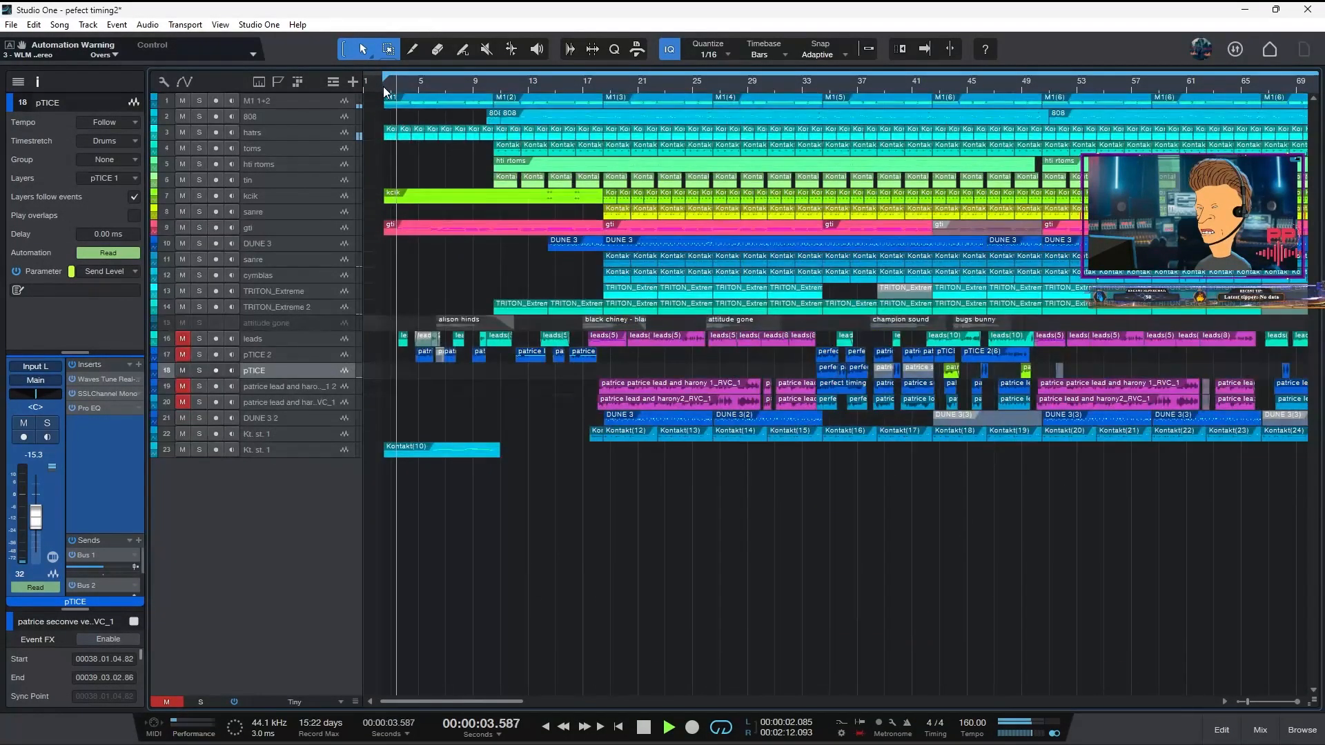
key(z)
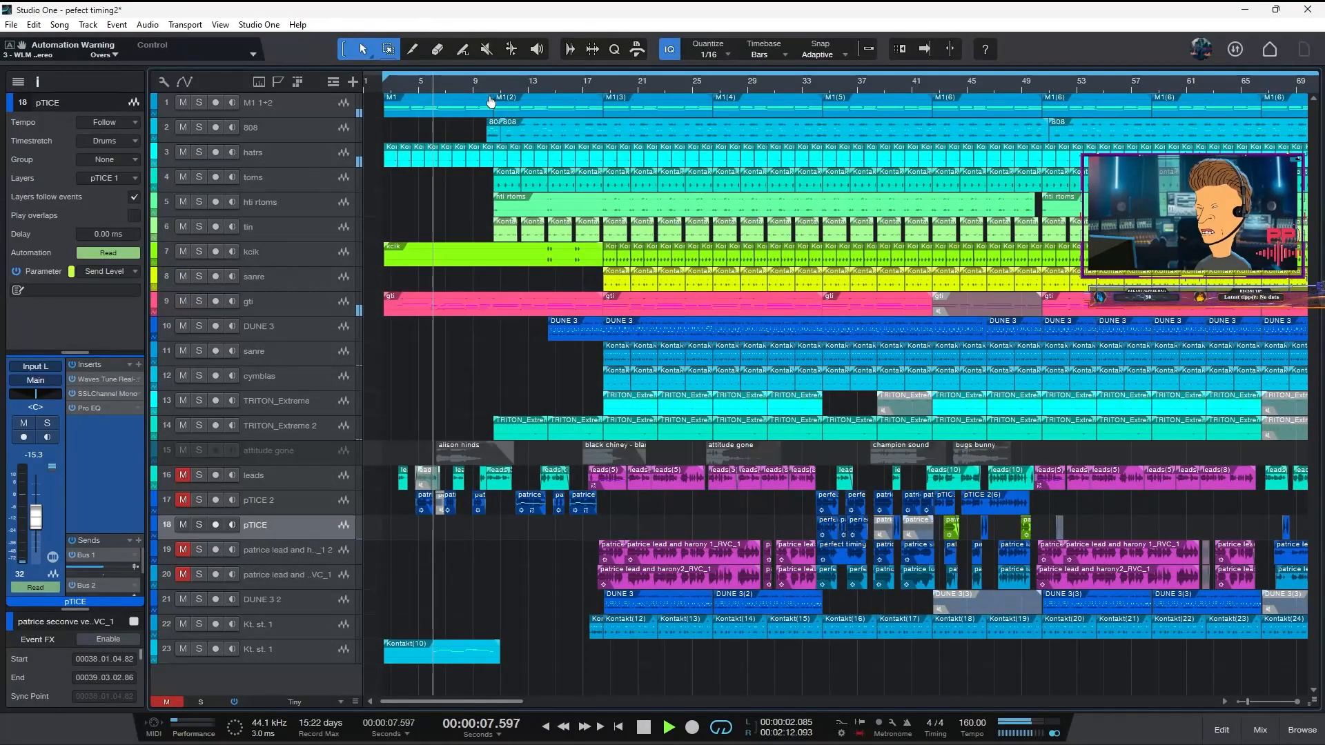
scroll(490, 102, down, 1)
scroll(491, 102, up, 2)
scroll(491, 102, down, 1)
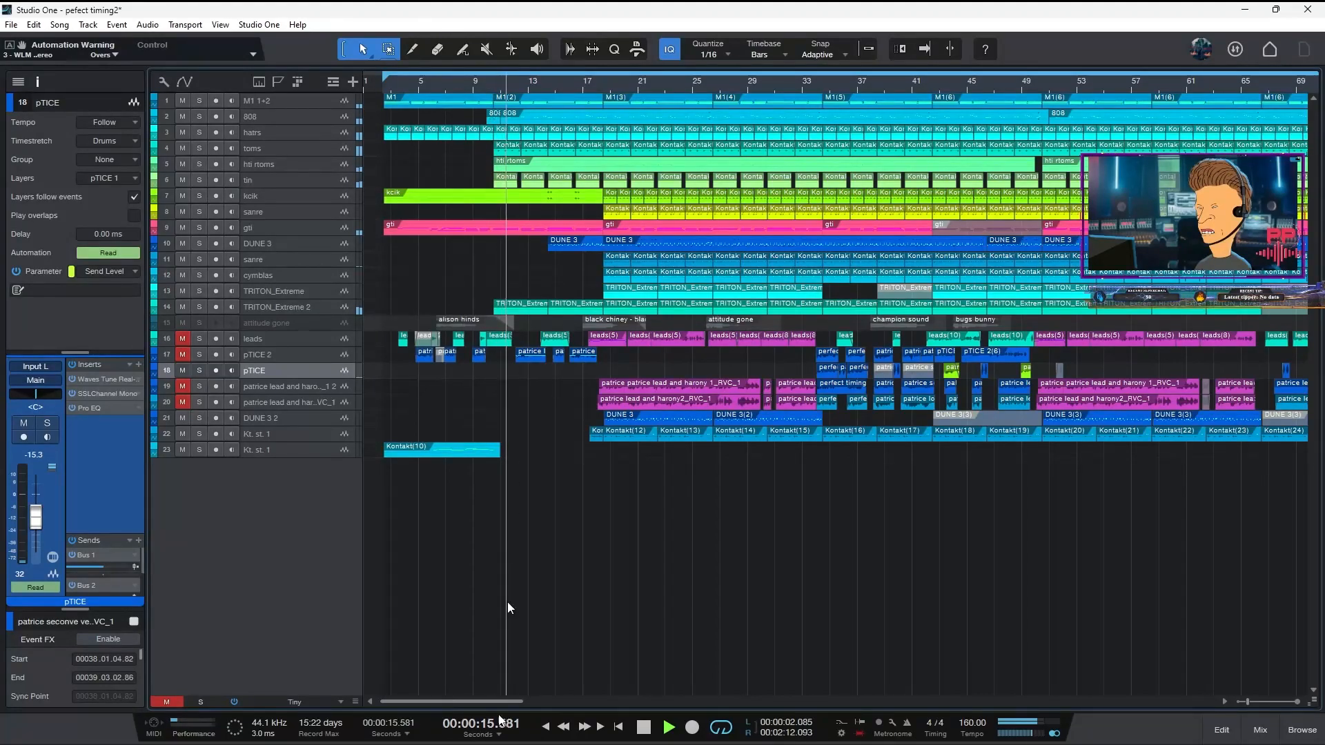
mouse_move(494, 742)
mouse_move(576, 734)
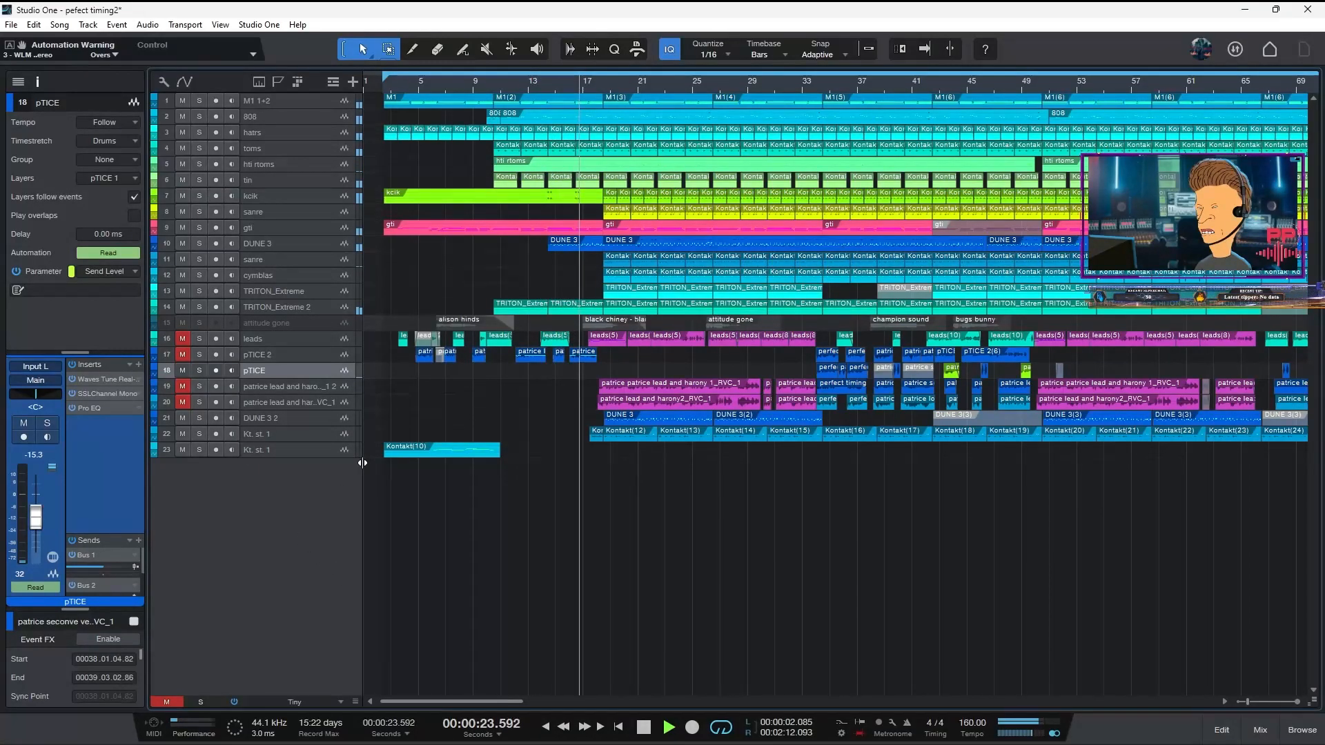
key(space)
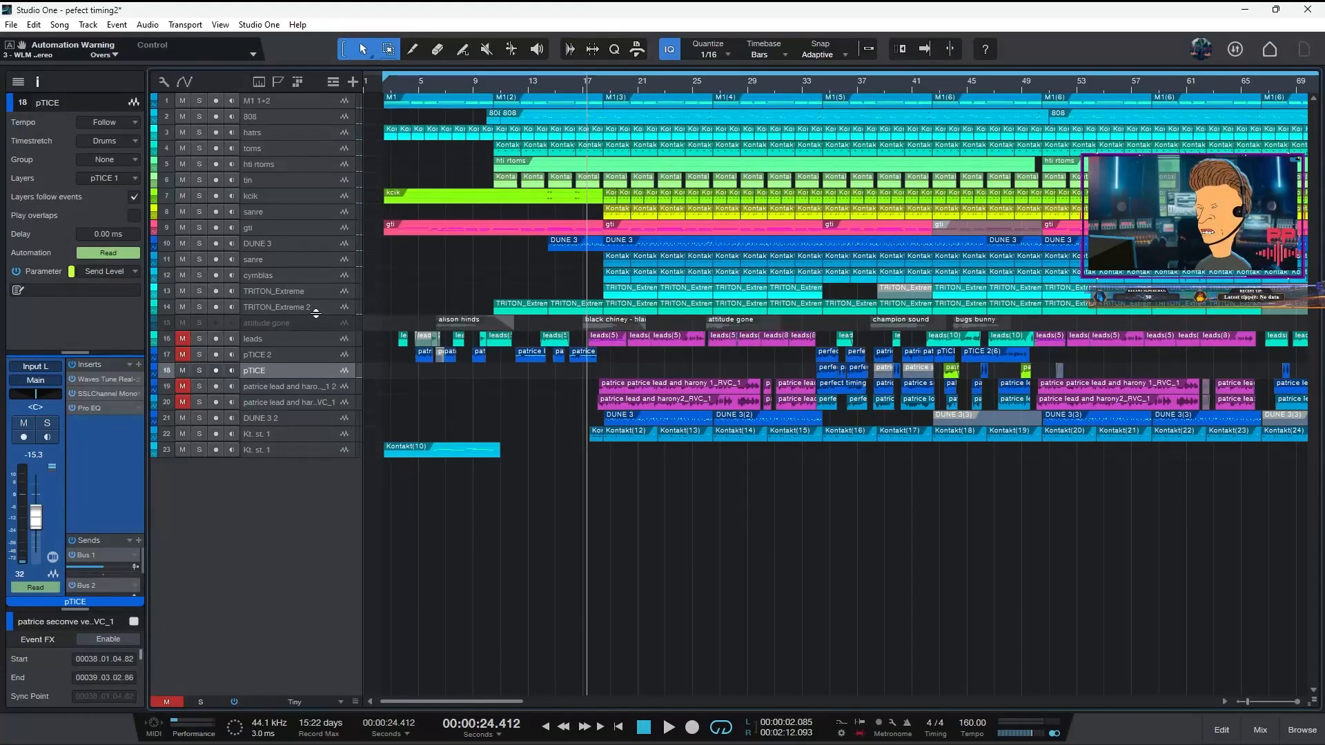
- Enlarge the track rows slightly and solo the kcik track for playback from about bar 17
drag(319, 315, 314, 339)
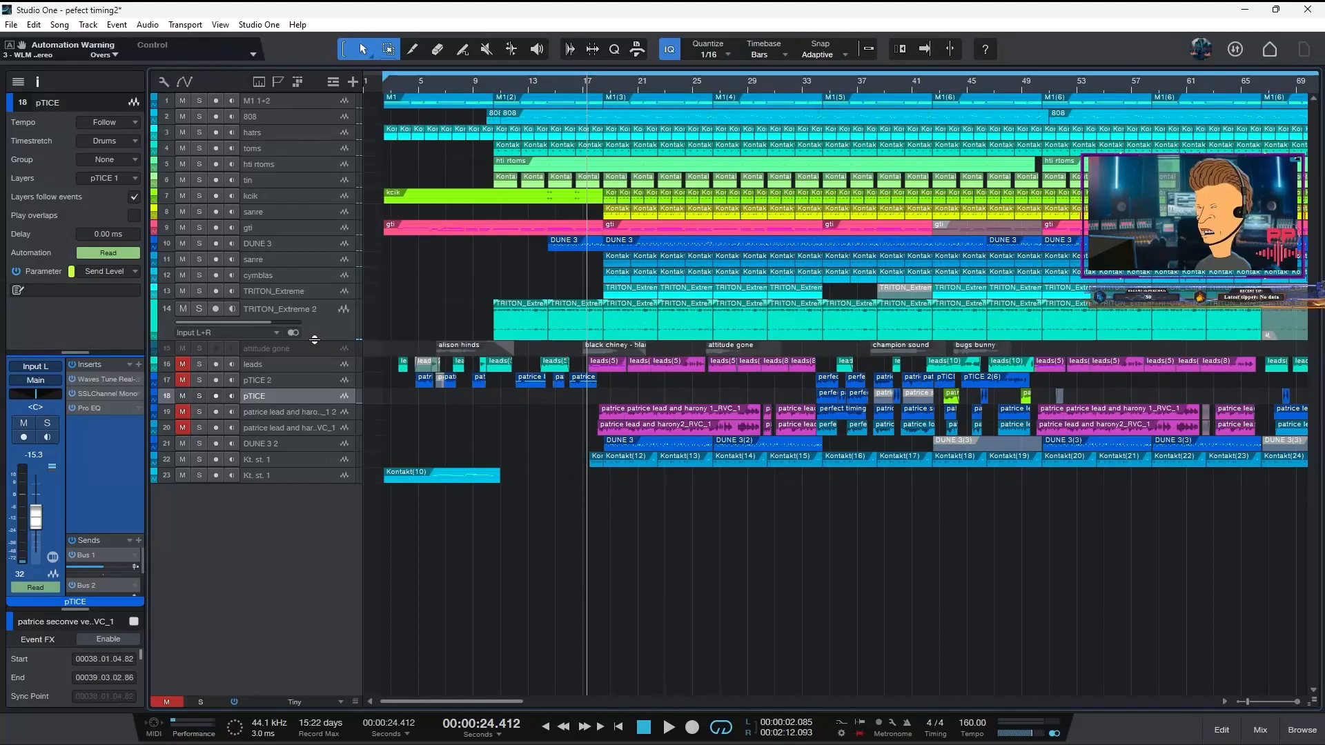
key(e)
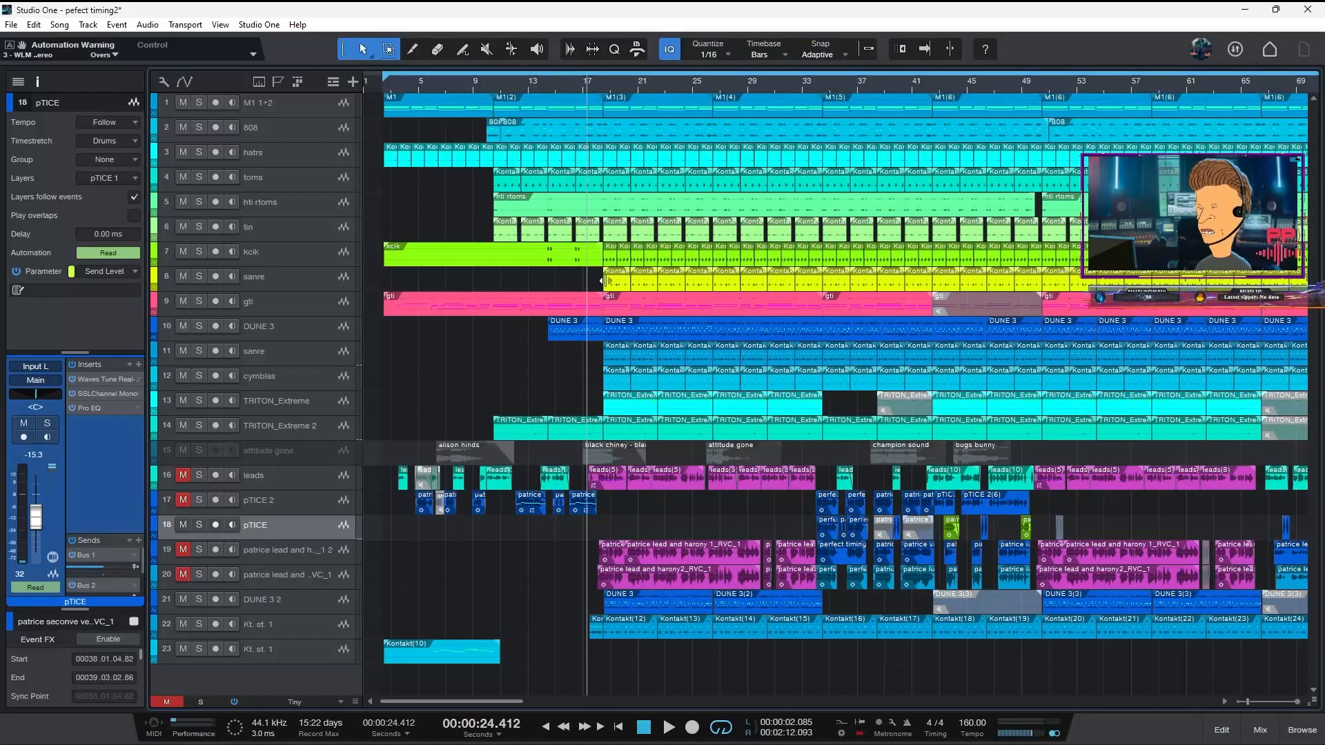
click(296, 257)
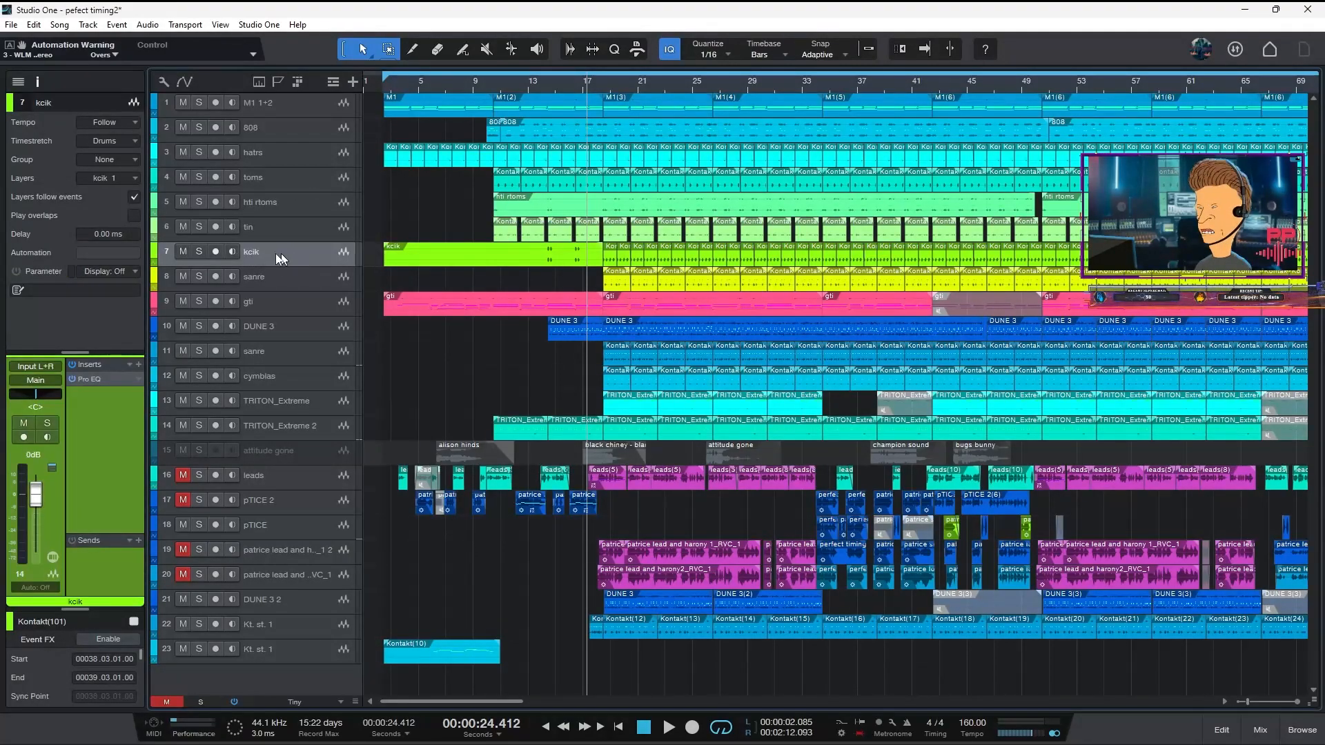
click(198, 252)
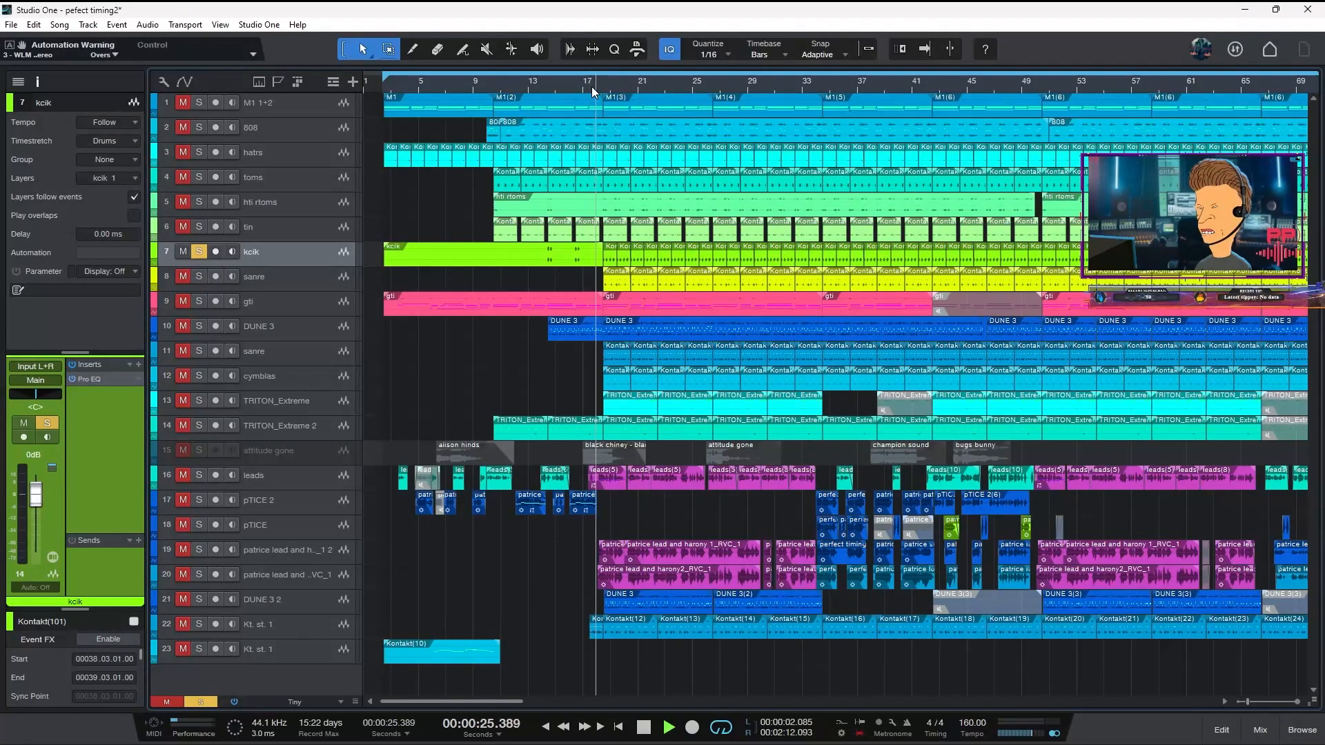
- Add the tin, hti rtoms, toms and hatrs tracks to the kcik solo one at a time during playback
click(198, 227)
click(184, 201)
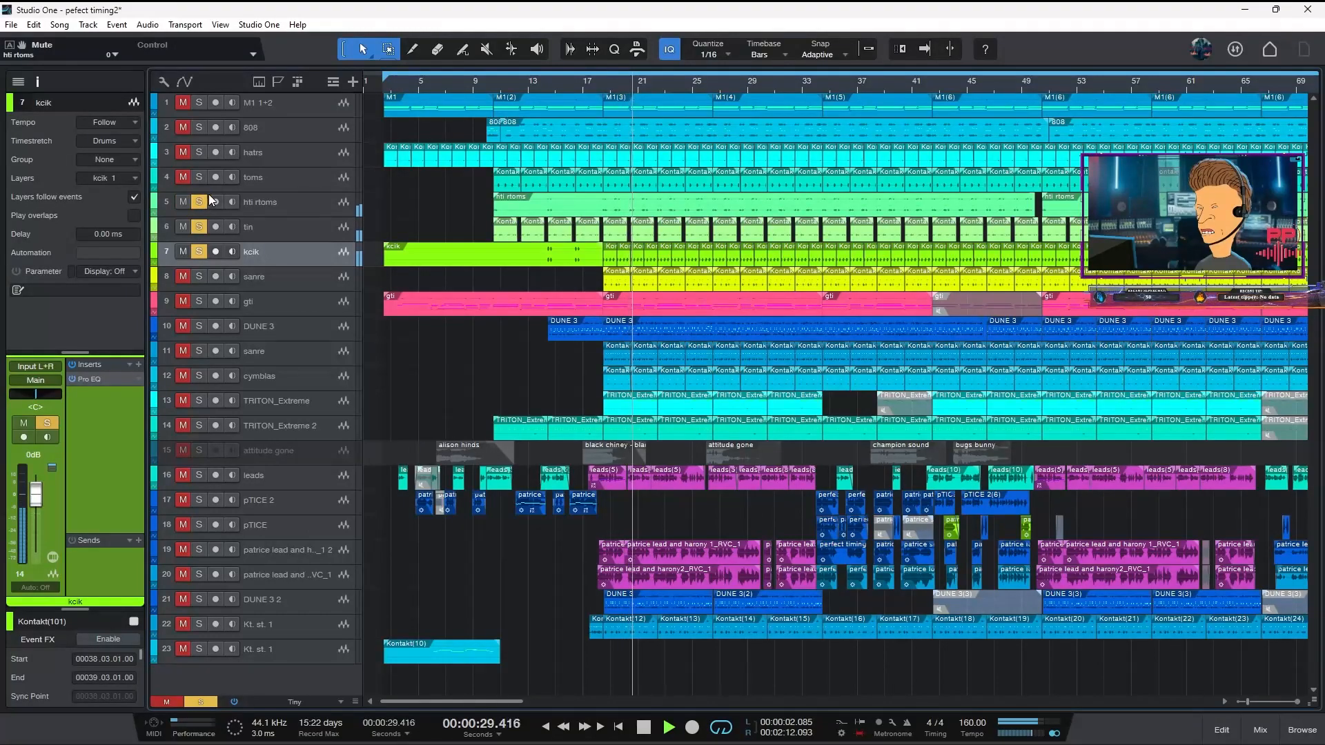
click(184, 177)
click(182, 152)
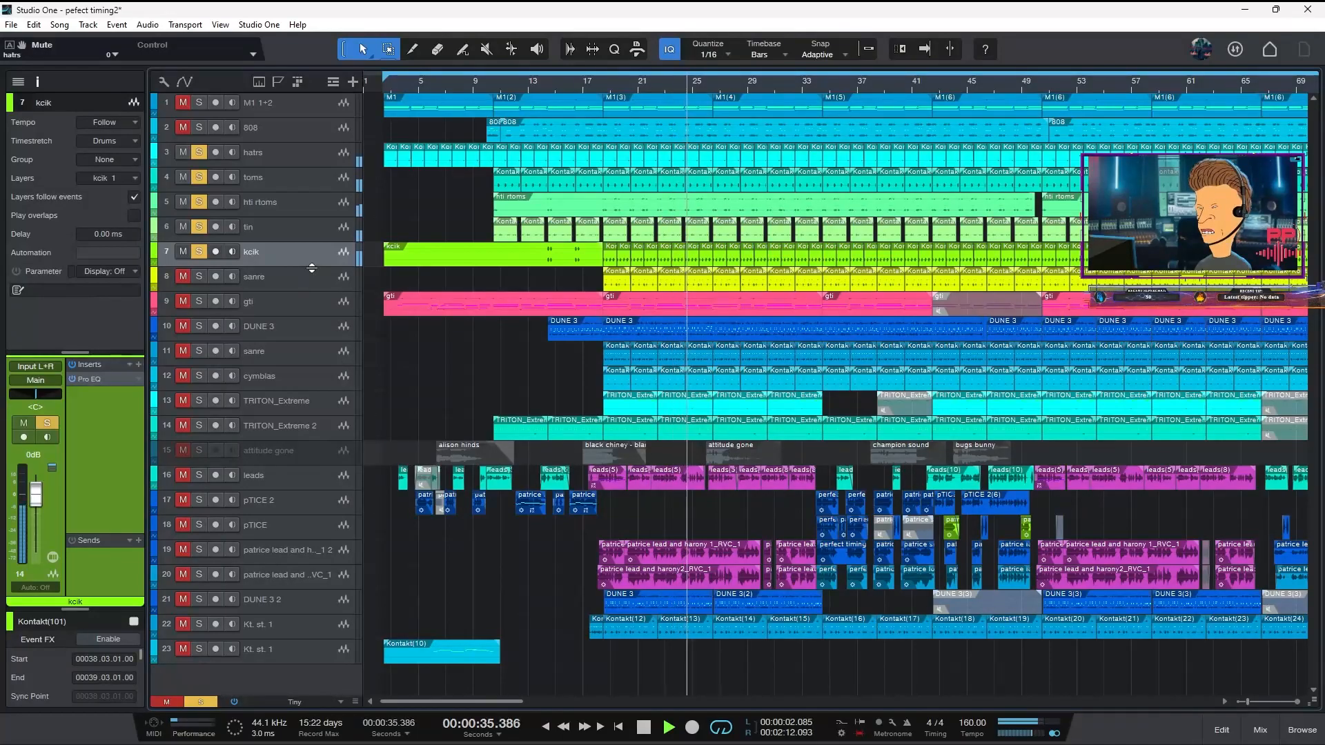
- Stop playback, make kcik the only soloed track again and greatly increase its track height
drag(314, 265, 312, 351)
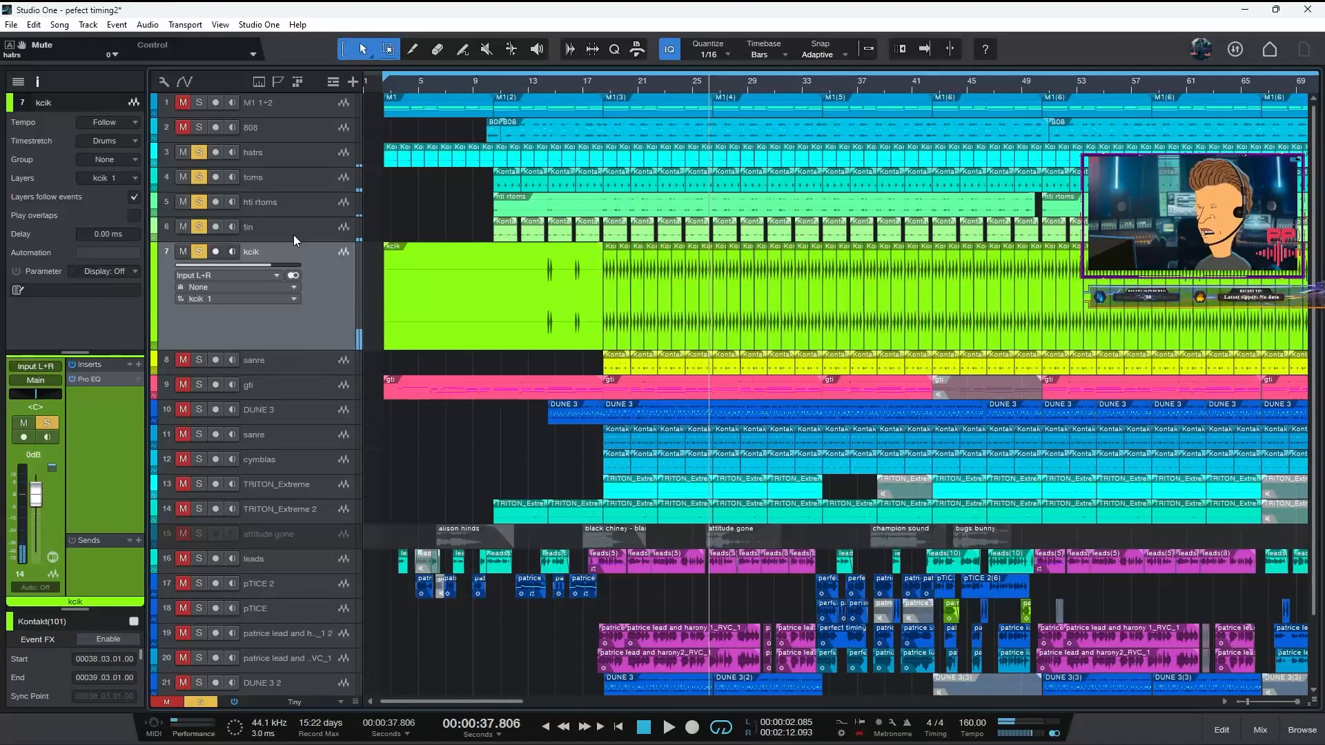
click(184, 177)
click(183, 153)
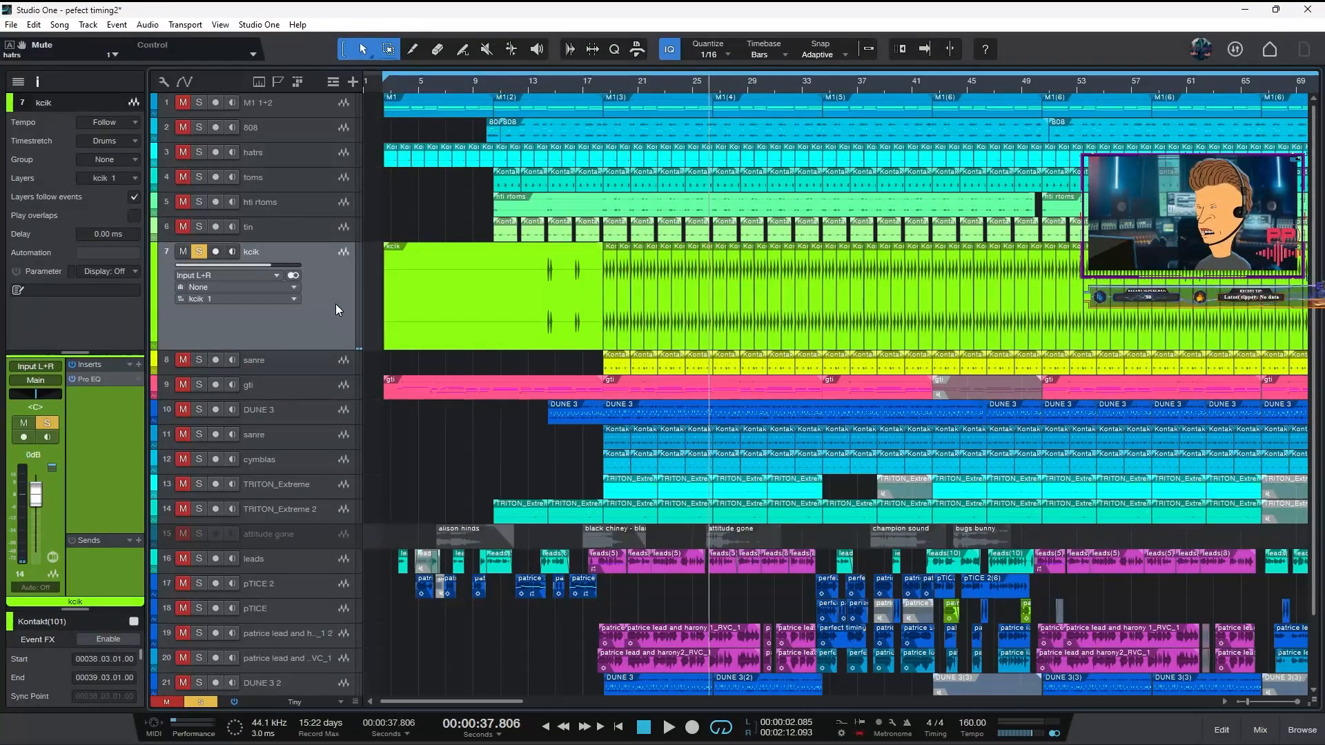
mouse_move(296, 351)
mouse_down()
mouse_move(295, 394)
mouse_move(294, 373)
mouse_up()
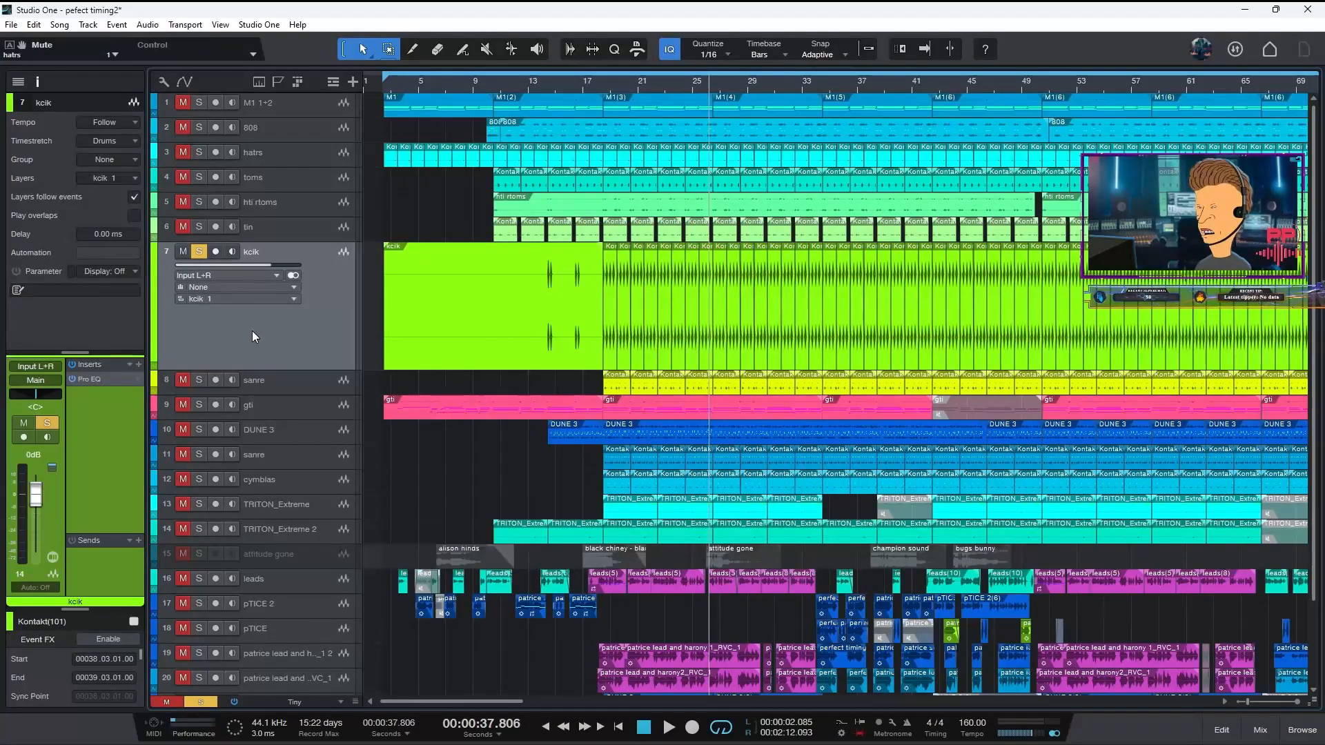
- Increase the height of the sanre track below kcik, solo it briefly and mute it again
drag(287, 396, 288, 449)
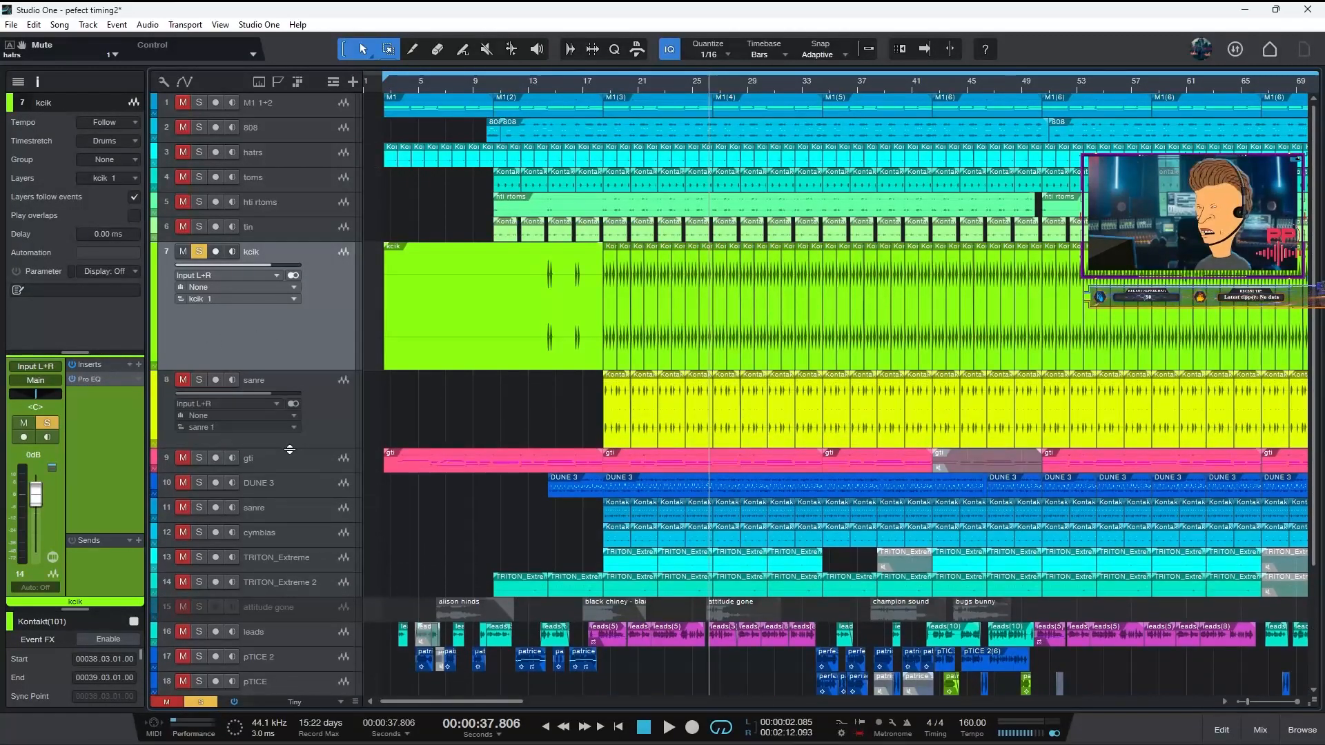
click(315, 426)
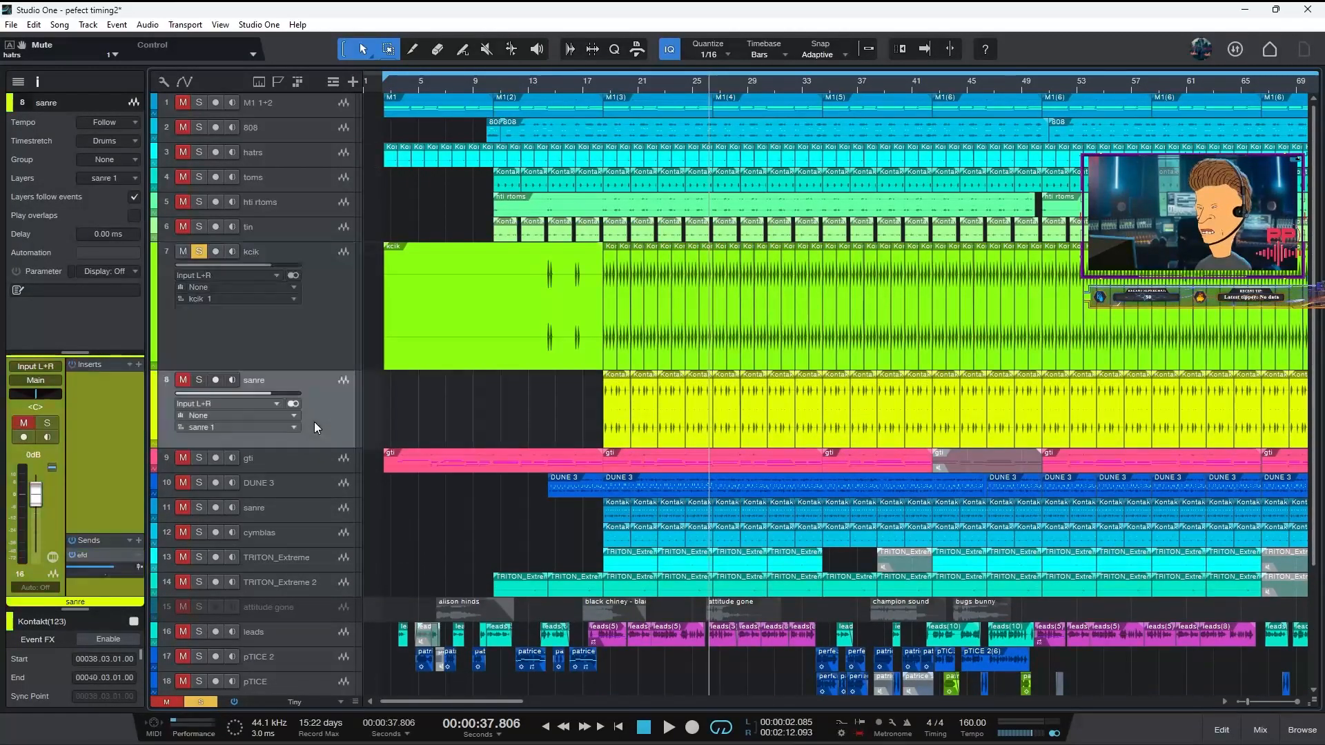
click(183, 382)
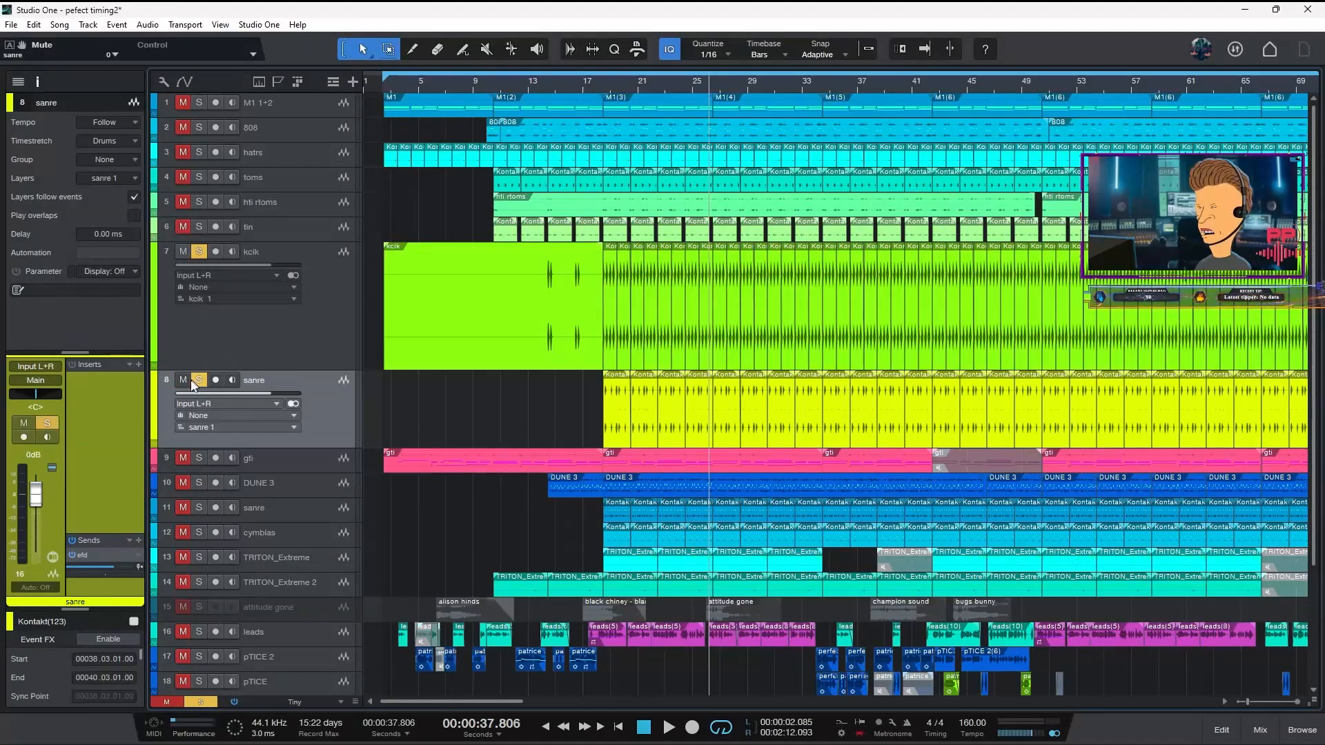
click(183, 381)
- Open Pro EQ on the kcik track, play from about bar 14 and compare the sound bypassed and active
click(230, 354)
click(549, 84)
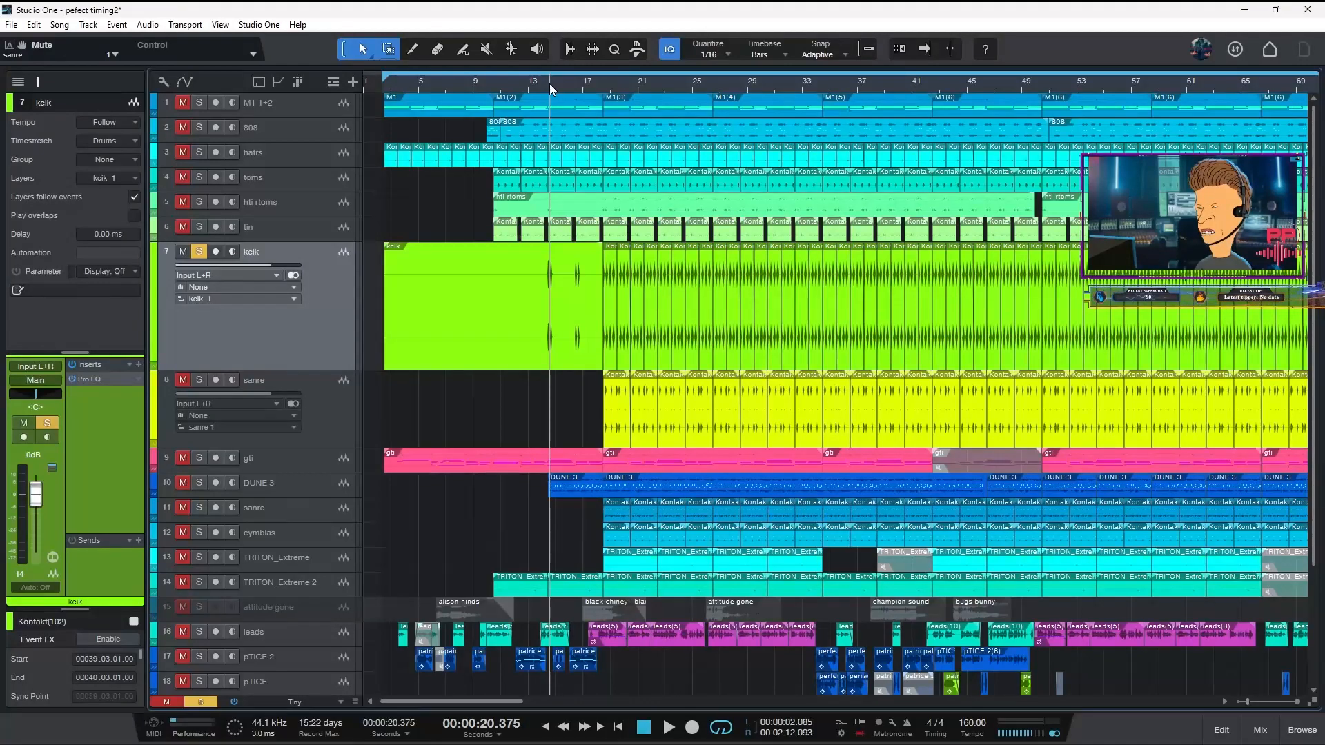
click(80, 381)
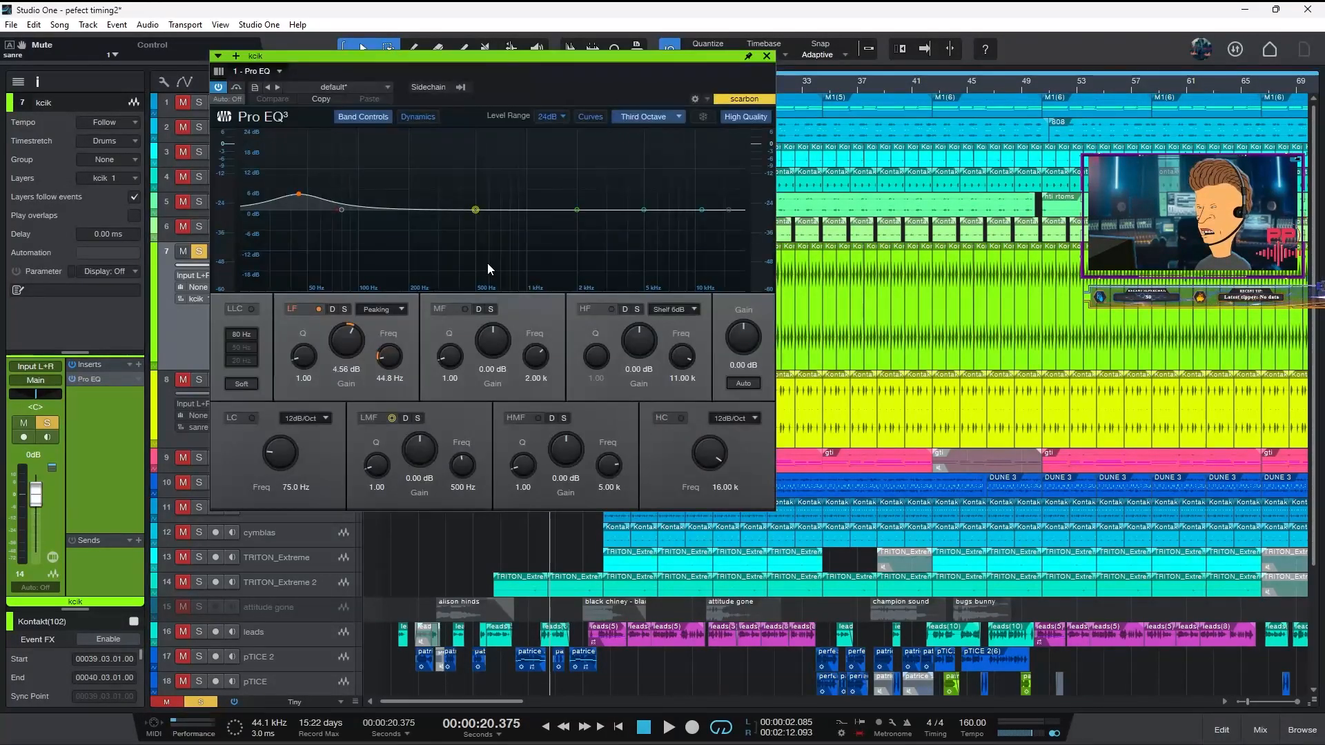
drag(477, 63, 899, 154)
key(space)
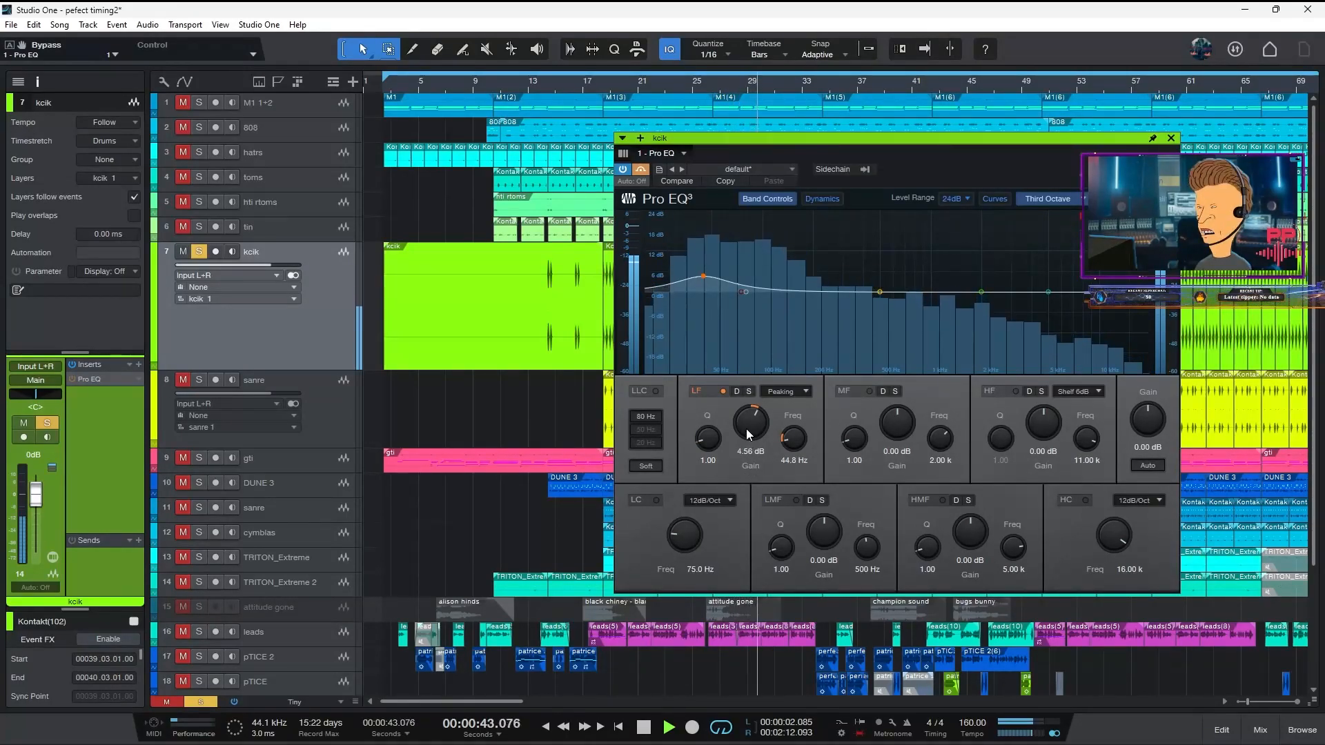
click(642, 169)
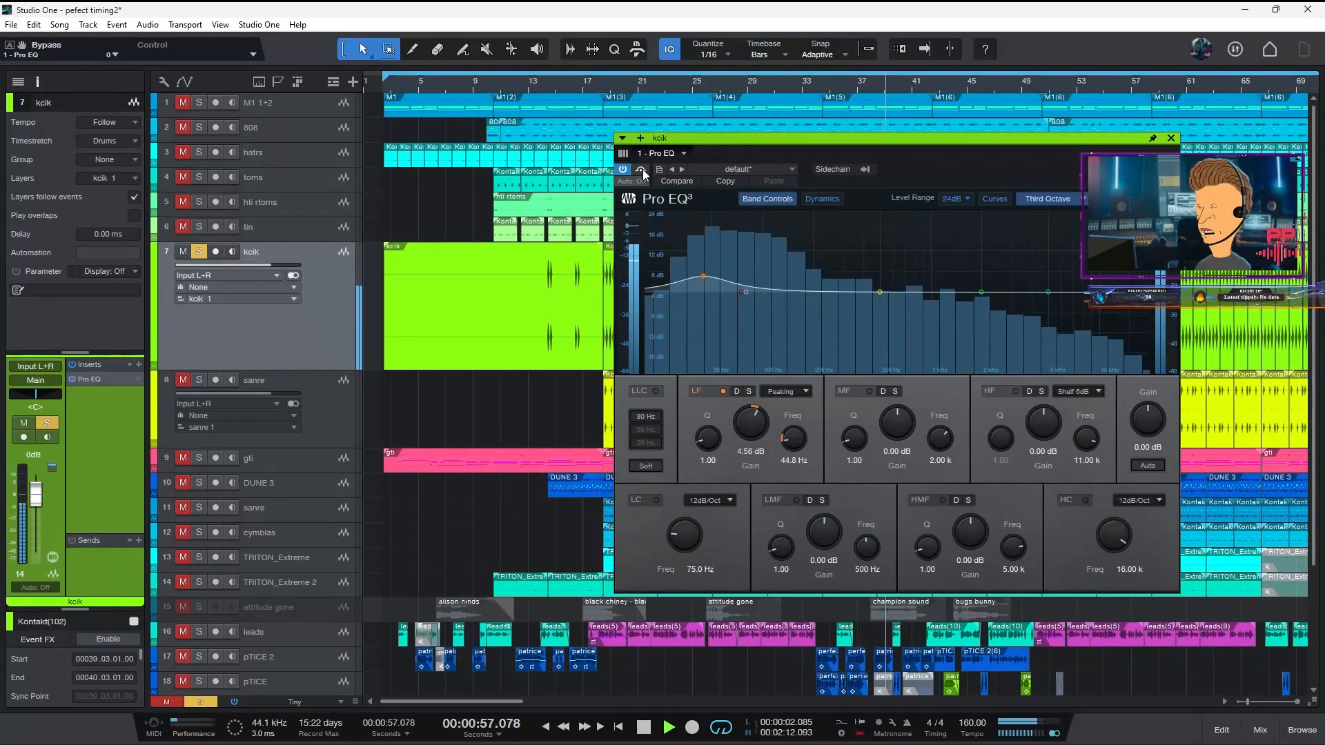
- Add the tin track to the kcik solo, listen to both together and increase the tin track's height
click(183, 231)
click(310, 226)
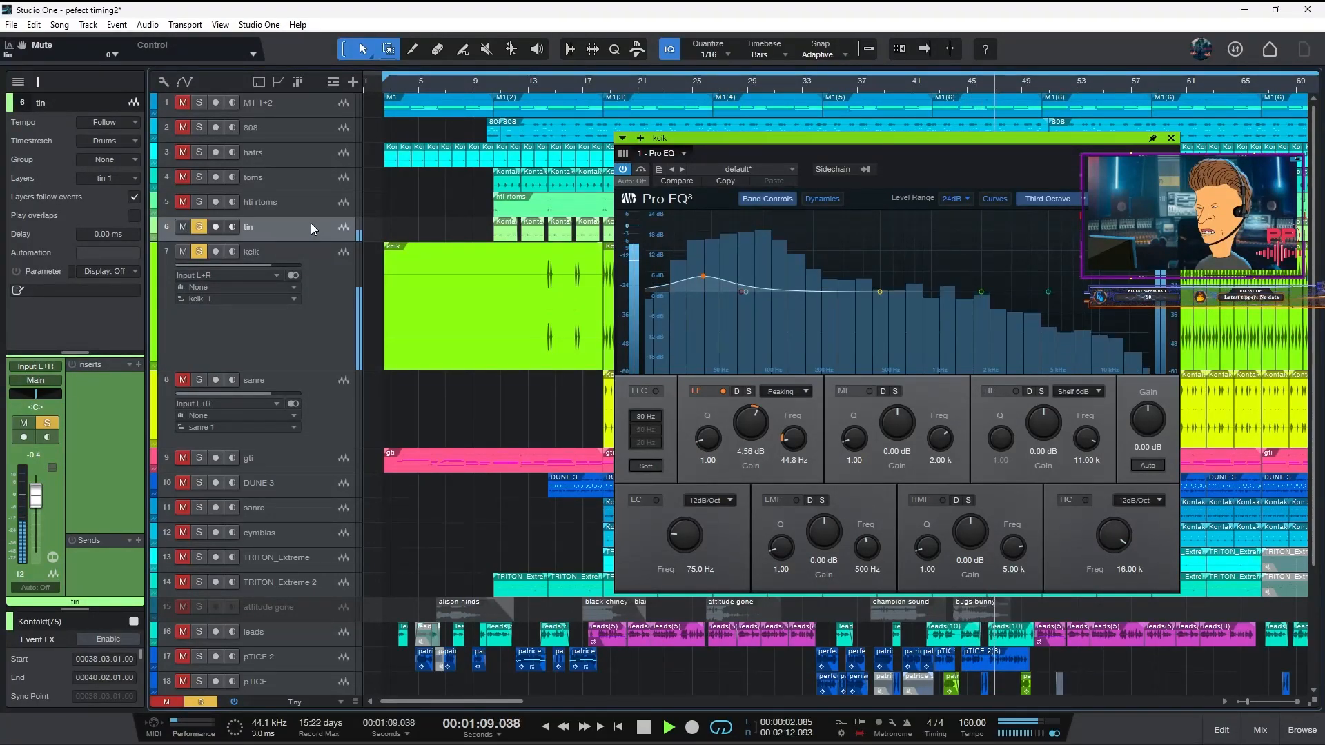
key(space)
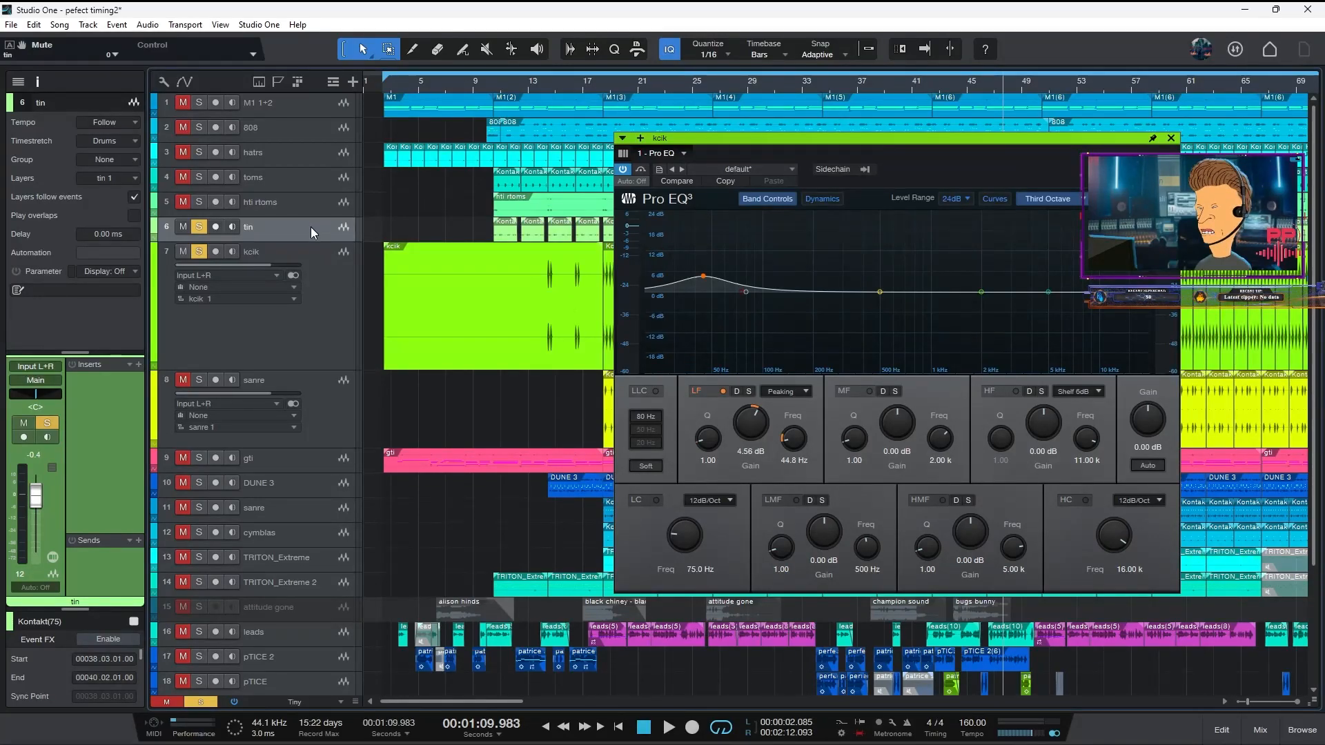
drag(303, 243, 305, 262)
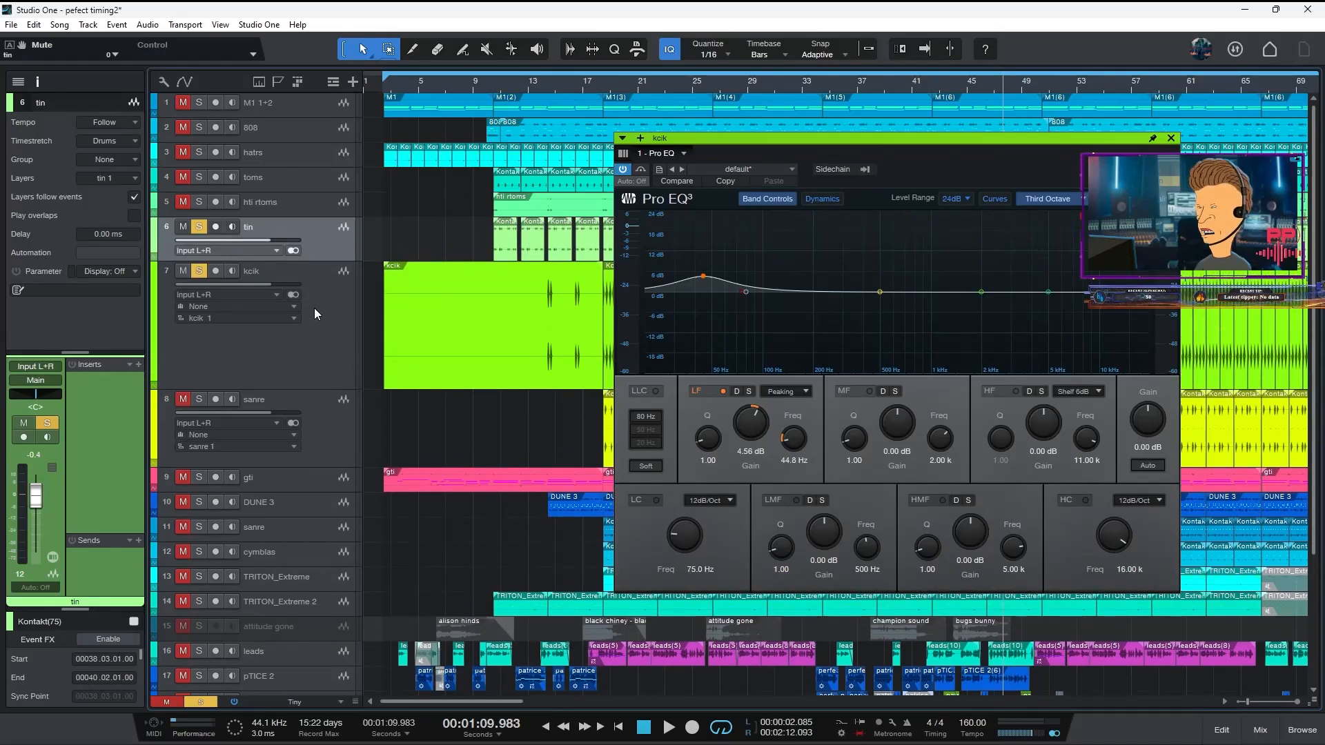
- Take the tin track out of the solo and play a short passage of kcik alone
click(319, 297)
click(317, 247)
click(309, 301)
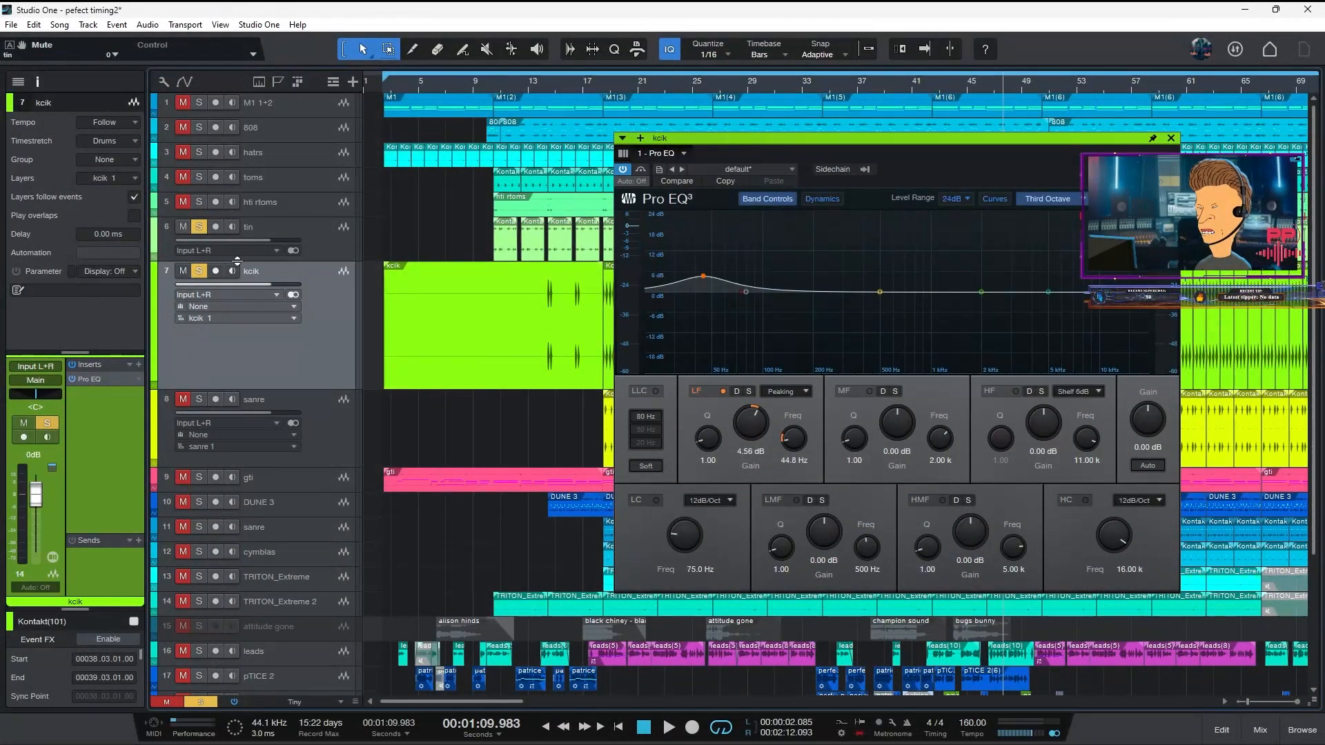
key(space)
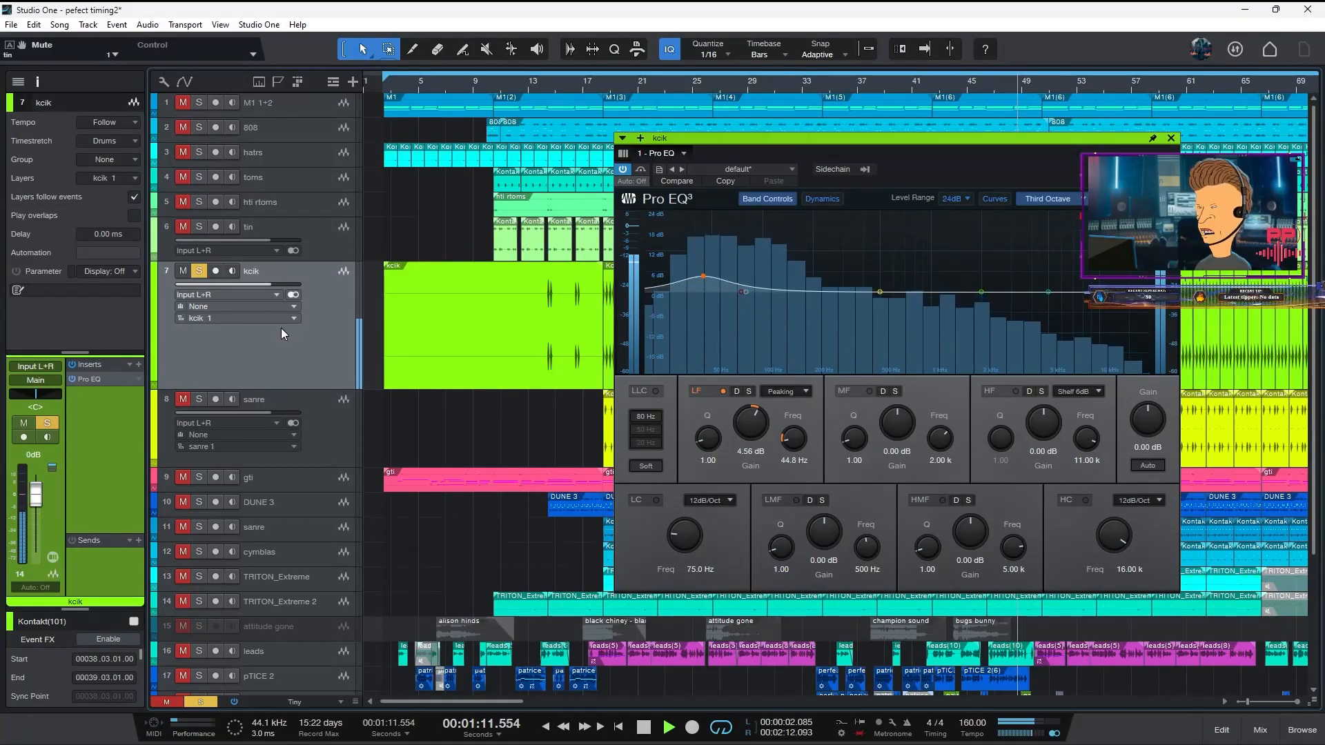
key(space)
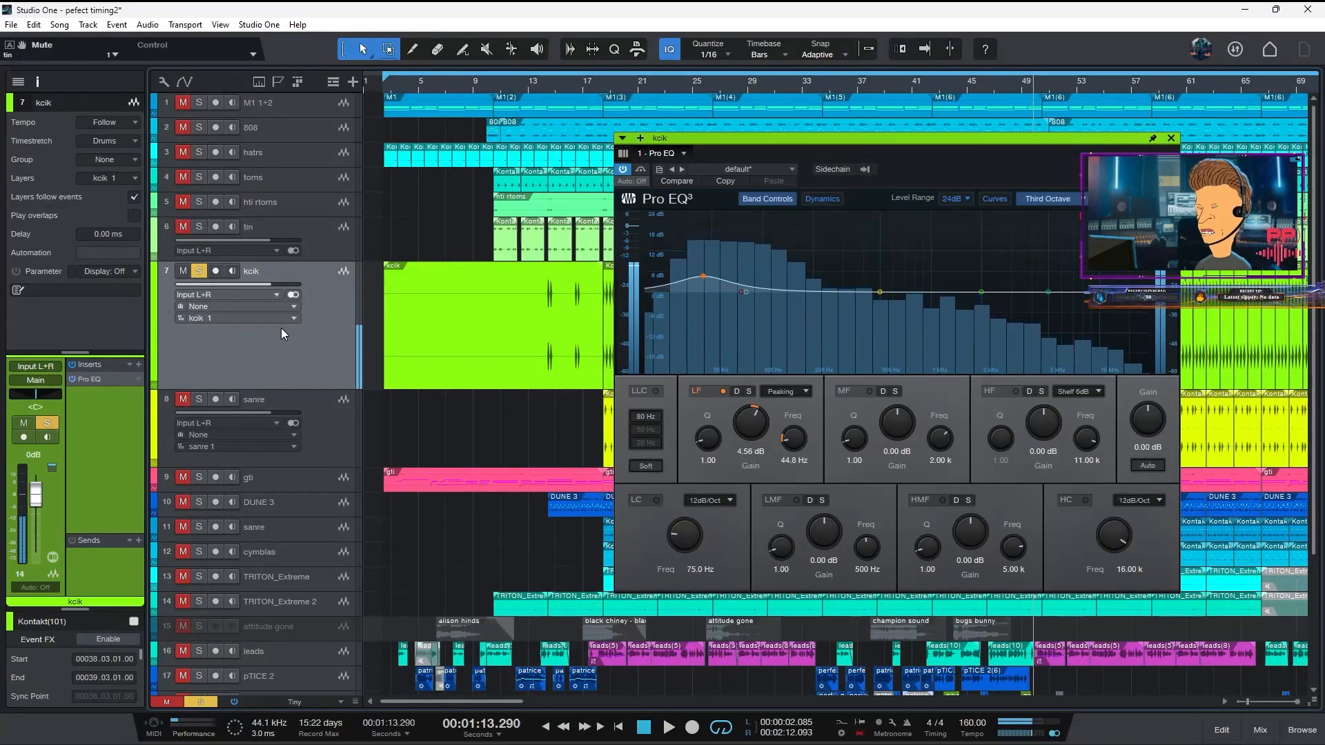
- Solo the tin track with kcik again and play a short passage of both together
click(183, 227)
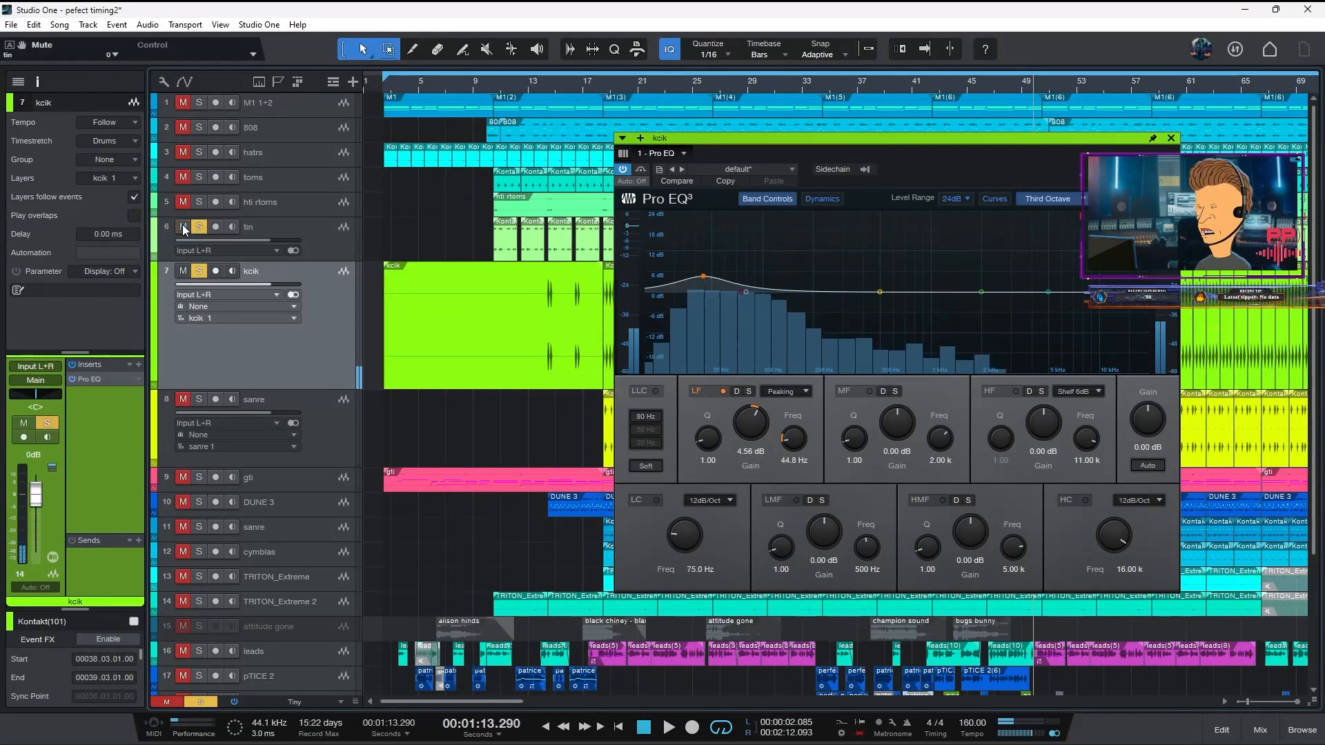
click(337, 239)
key(space)
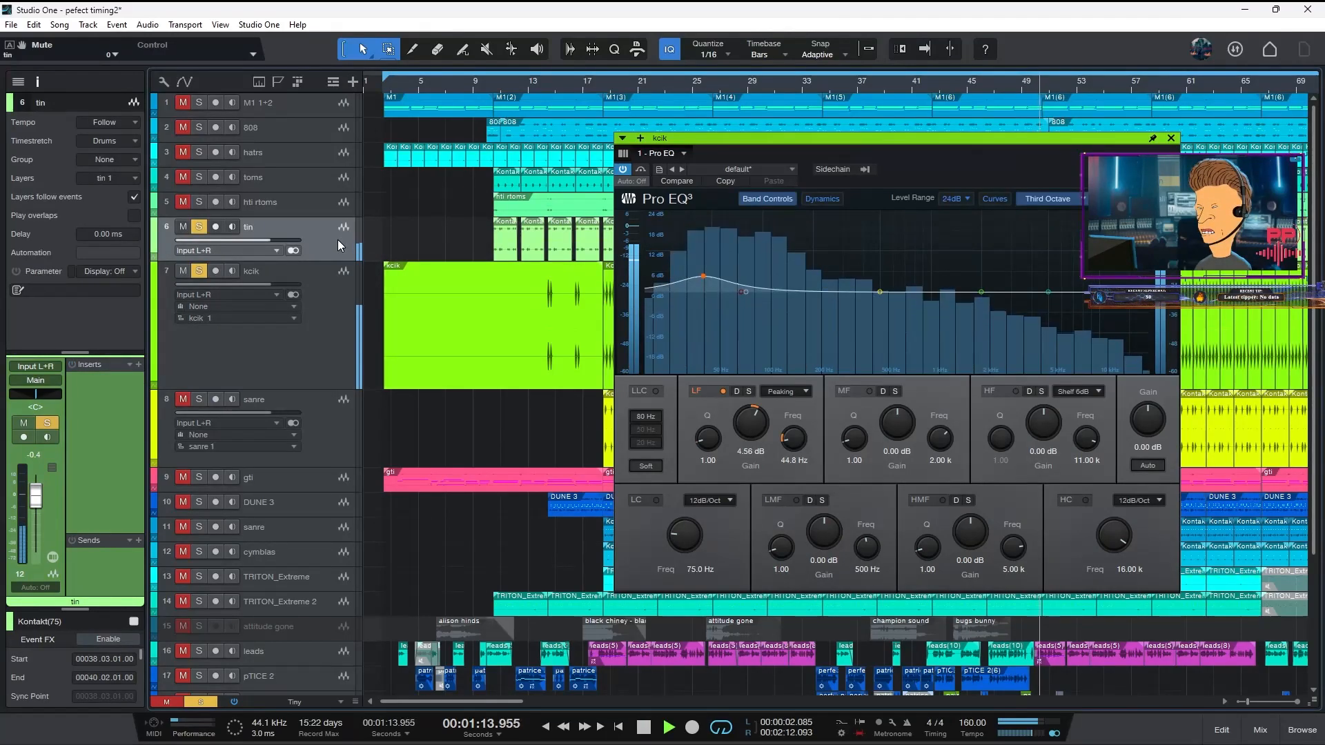
key(space)
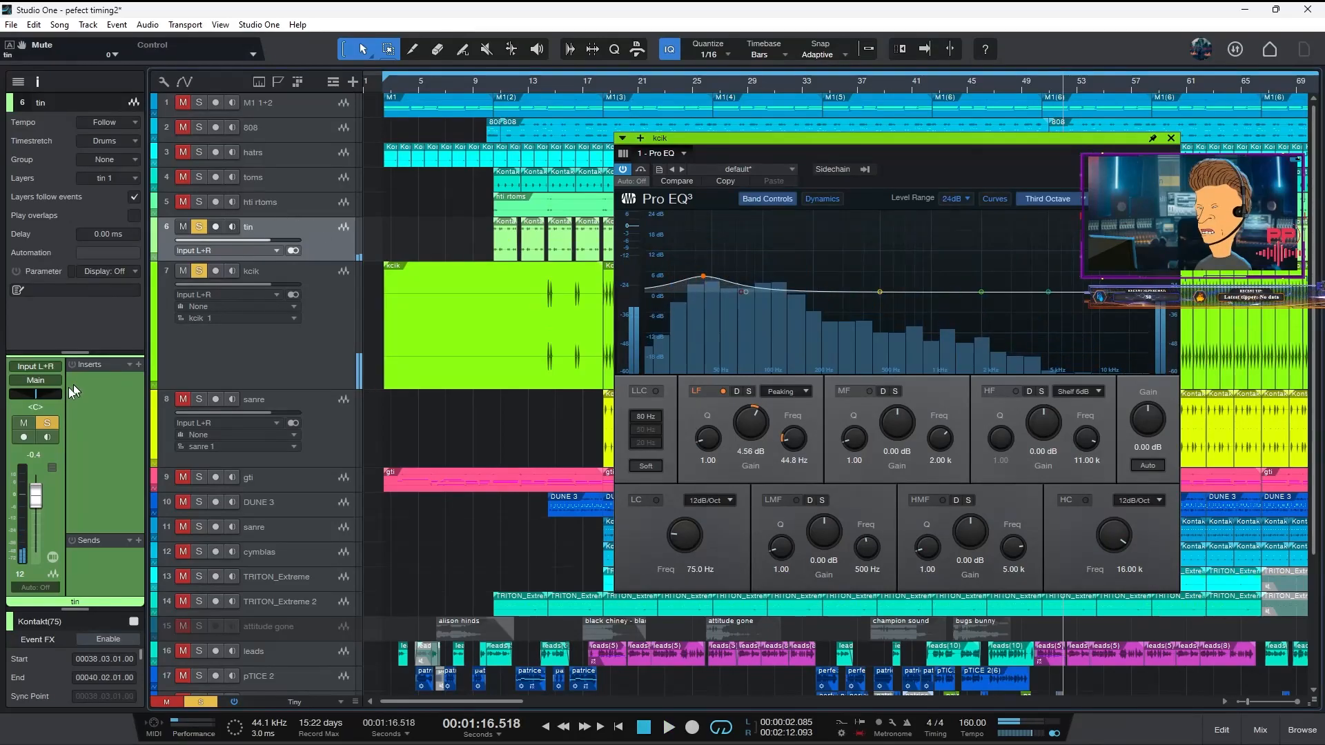
- Play from about bar 11, add hti rtoms and hatrs to the solo, and enlarge the hti rtoms Sends list
click(168, 205)
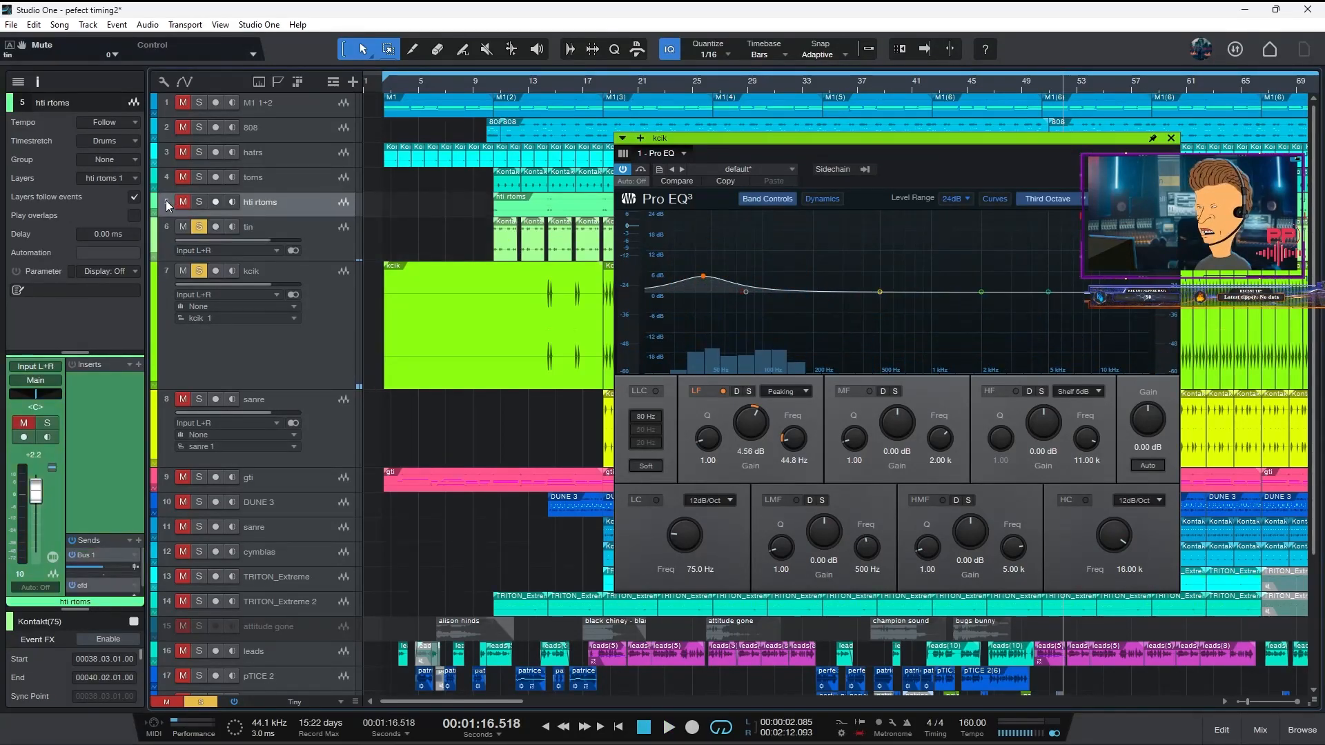
click(501, 85)
key(space)
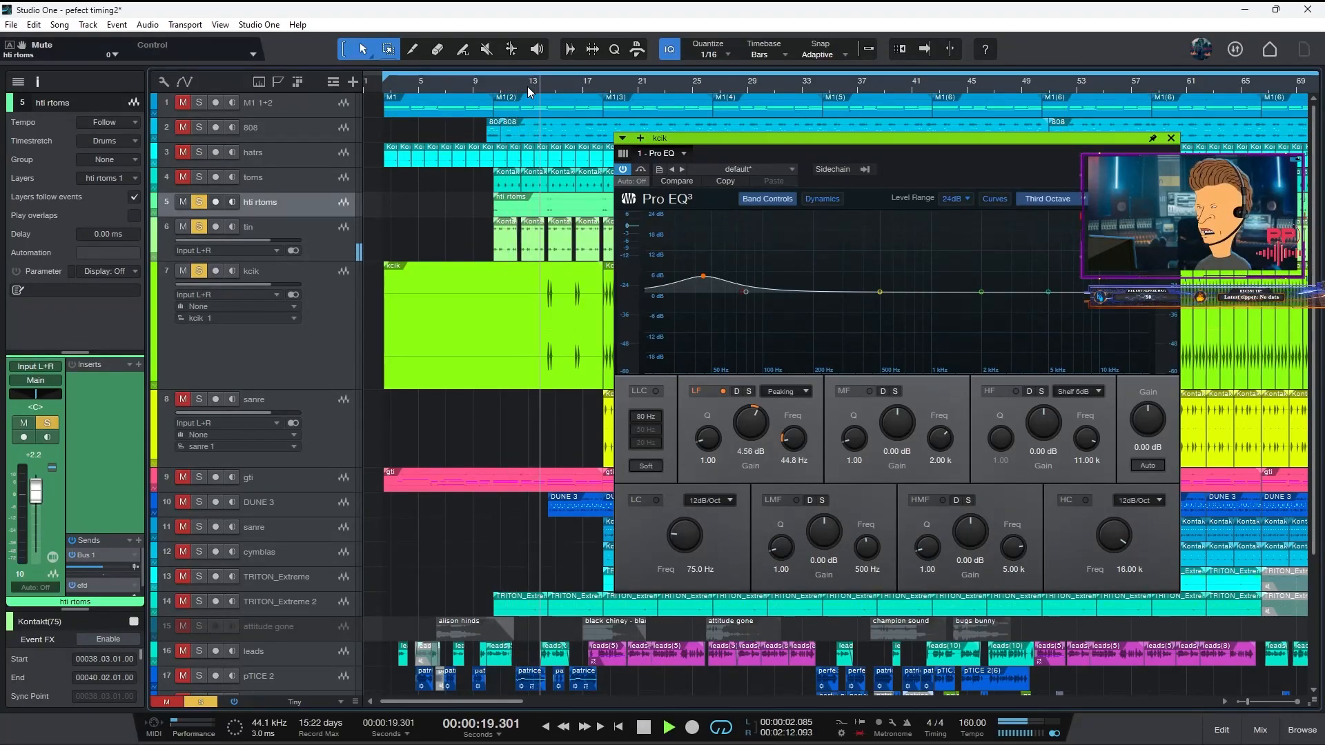
click(283, 209)
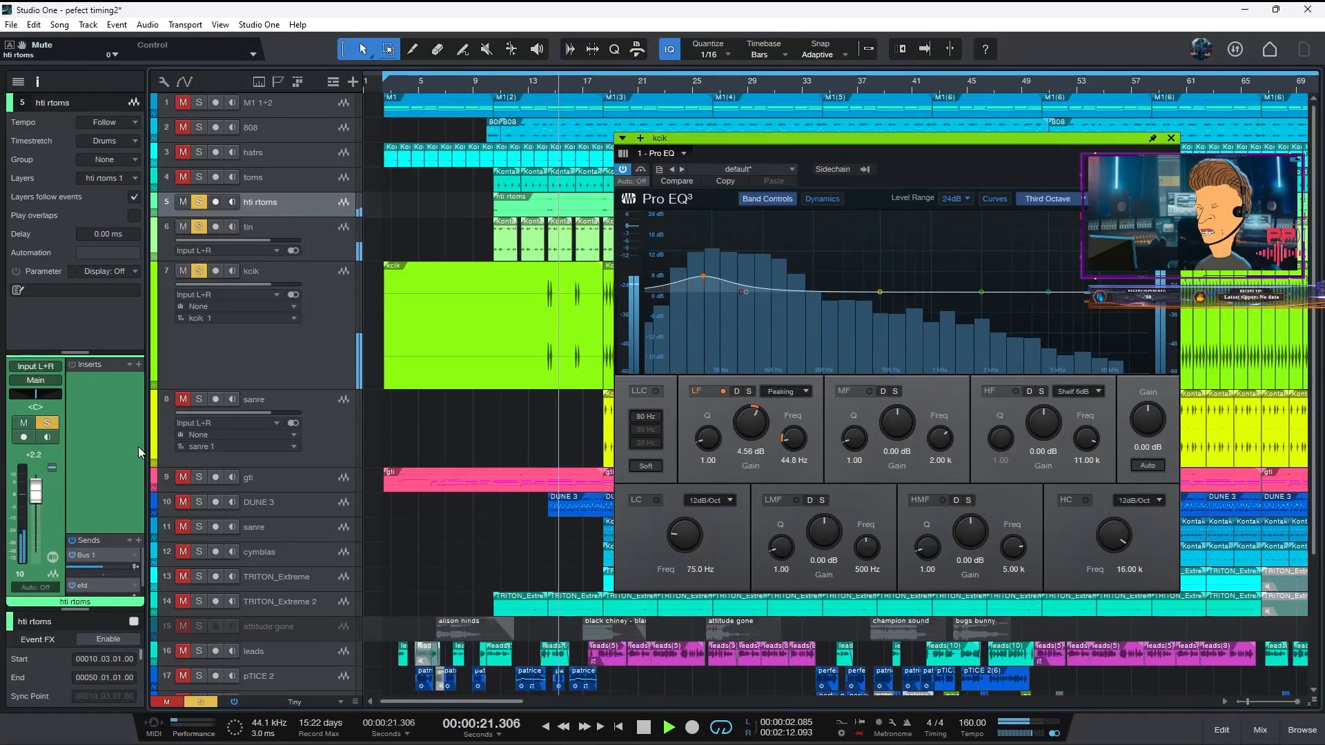
drag(92, 535, 92, 439)
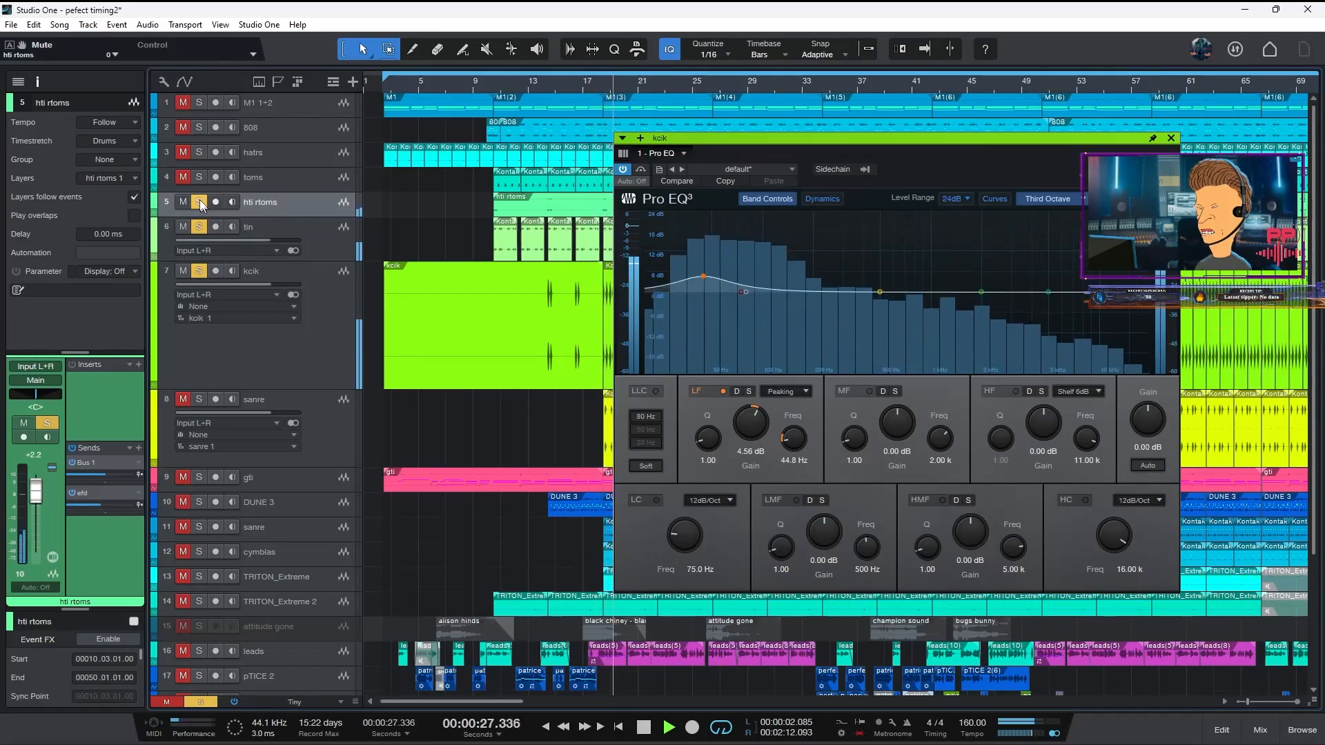
click(183, 150)
click(198, 152)
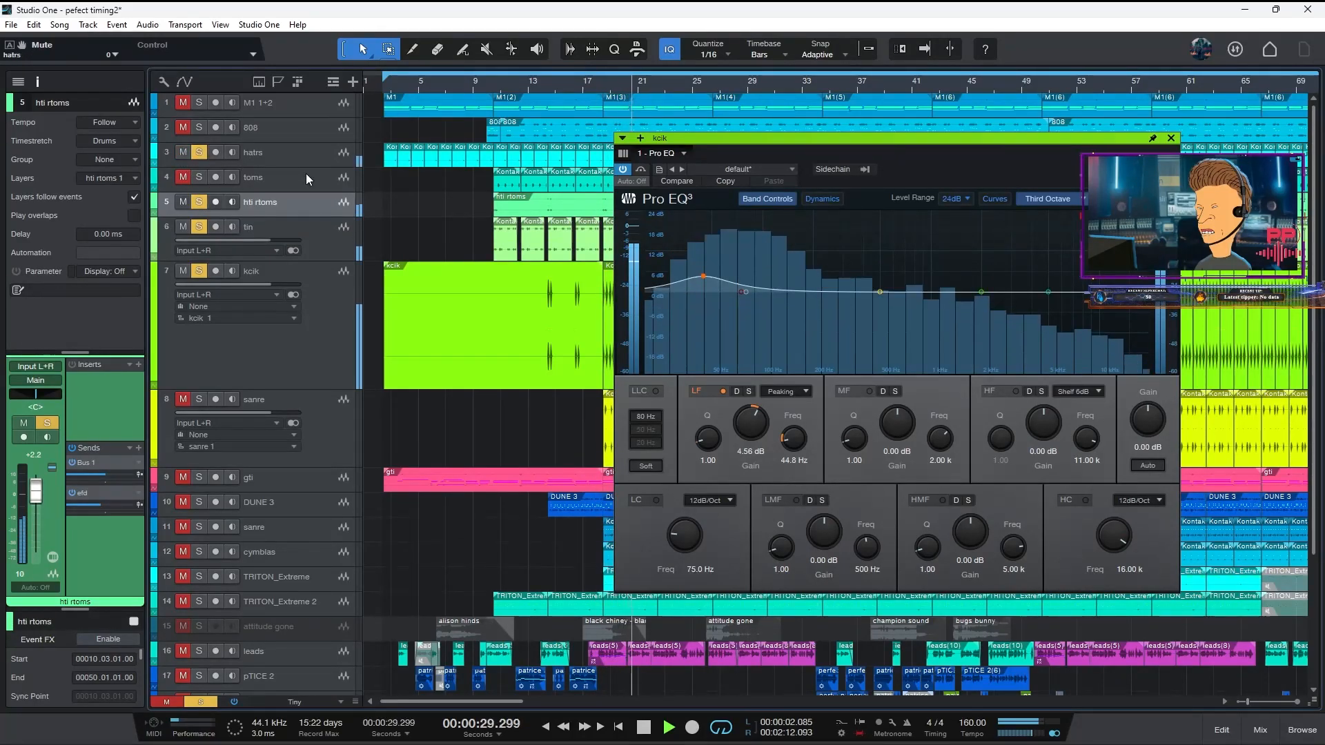
- Switch the Bus 1 send of hti rtoms off and back on, and play a short passage with the send active
click(311, 183)
click(299, 207)
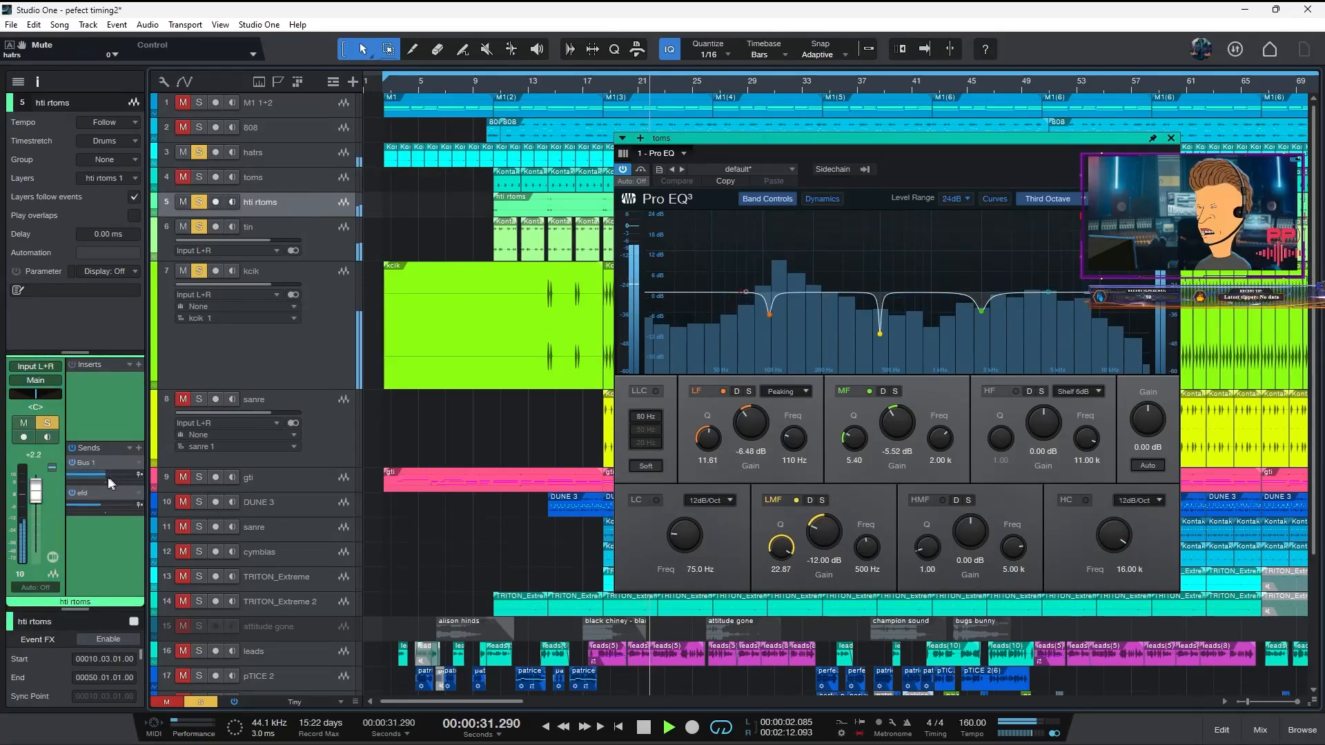
click(71, 464)
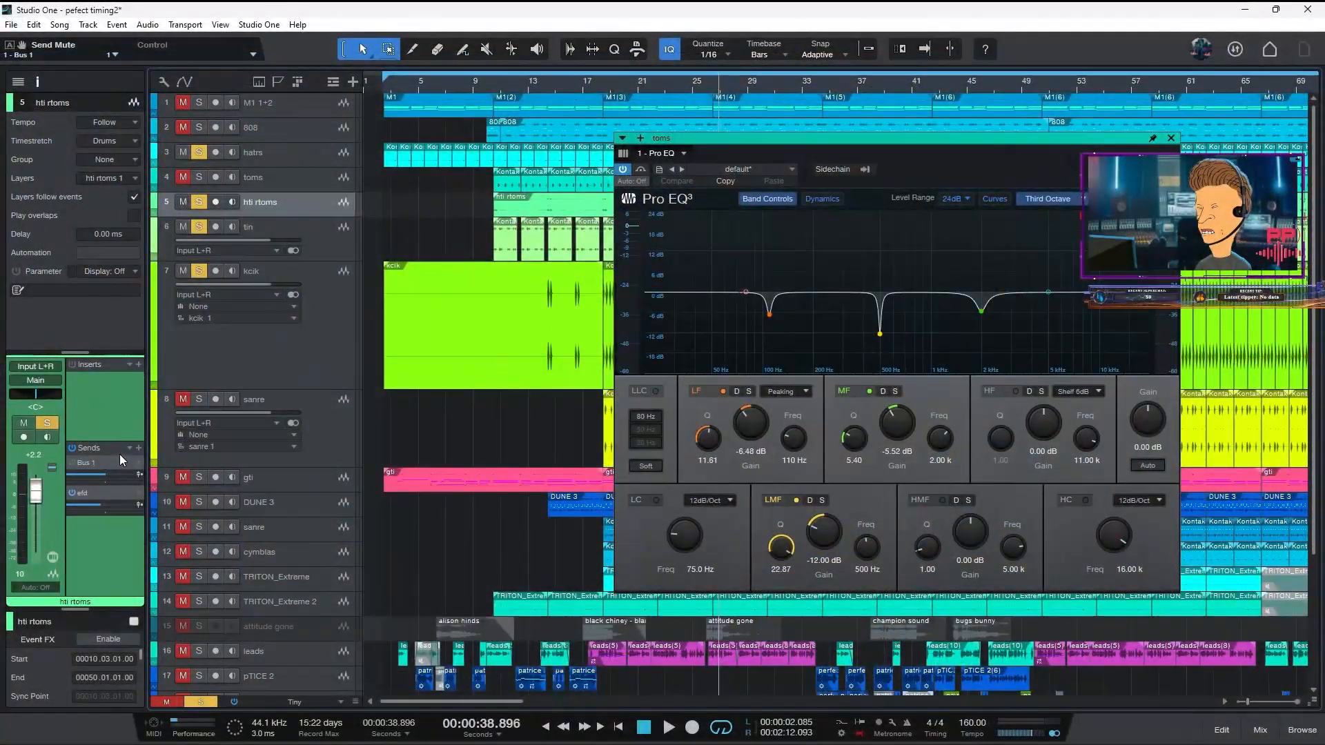
click(72, 463)
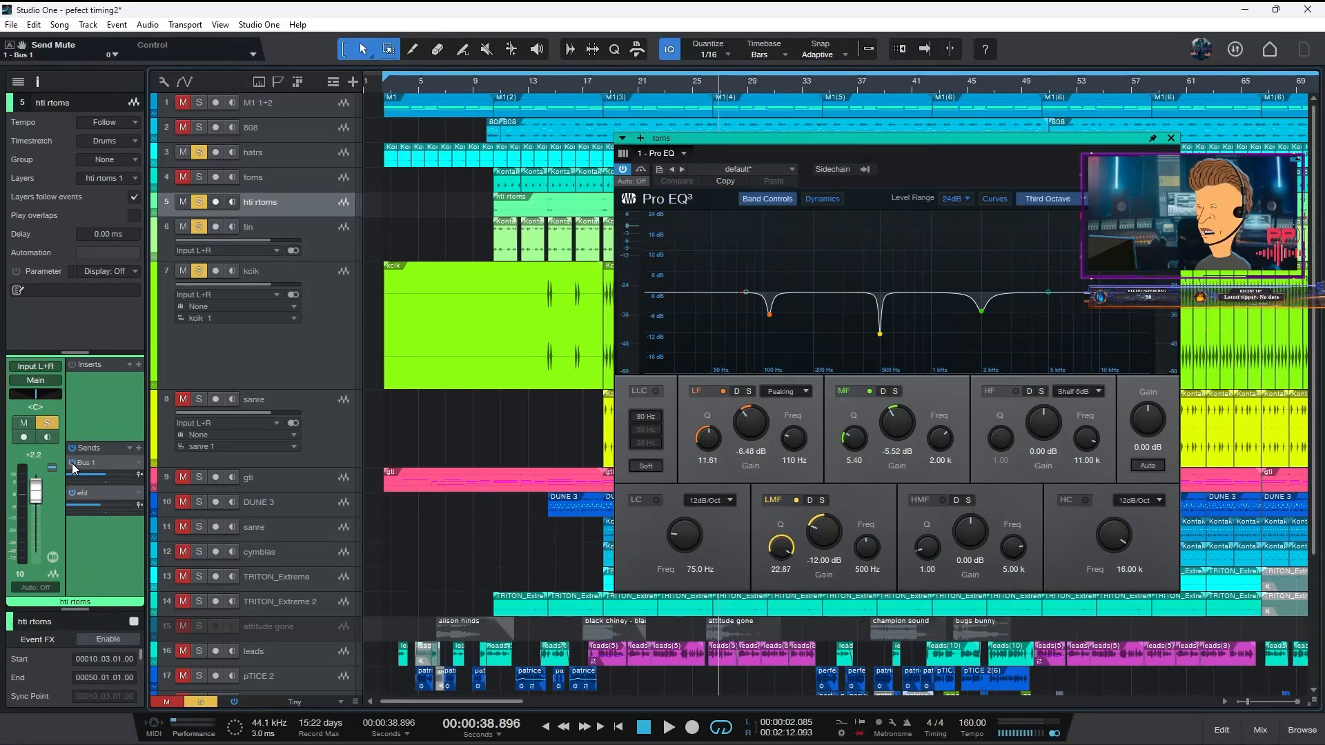
key(space)
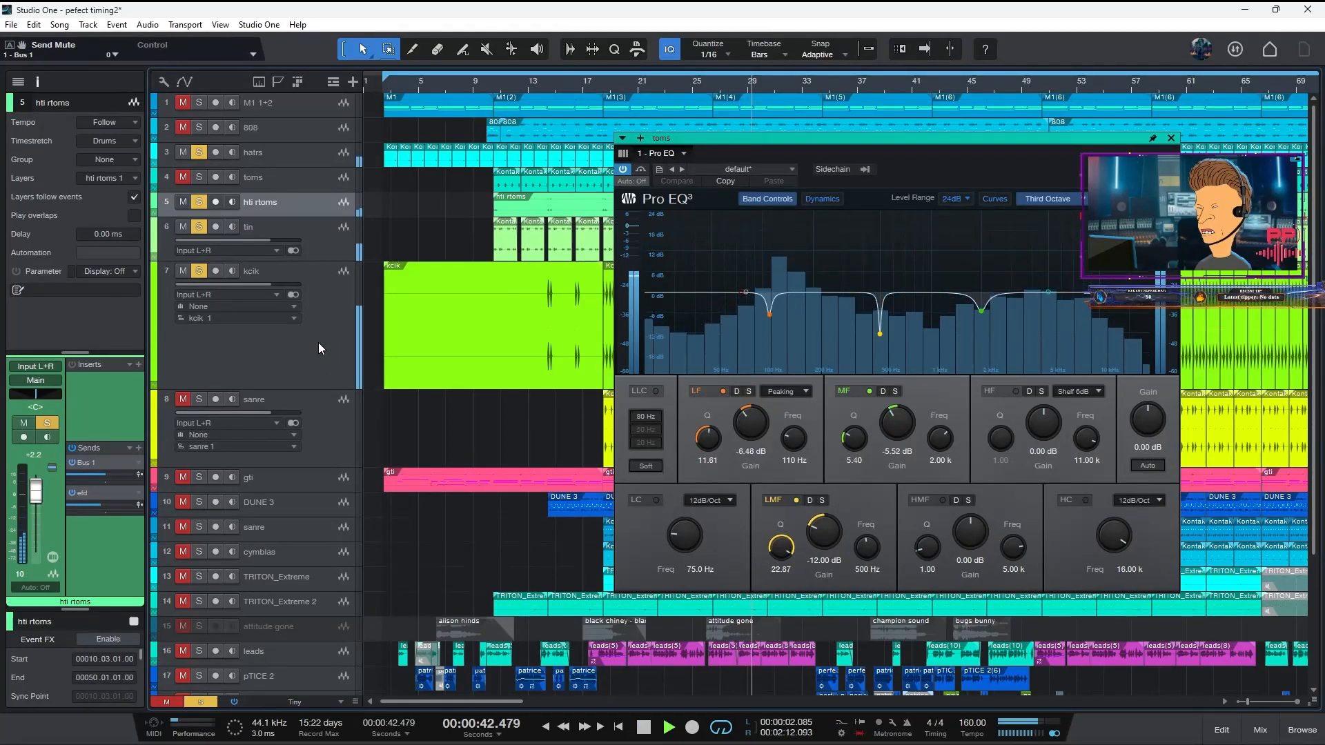
key(space)
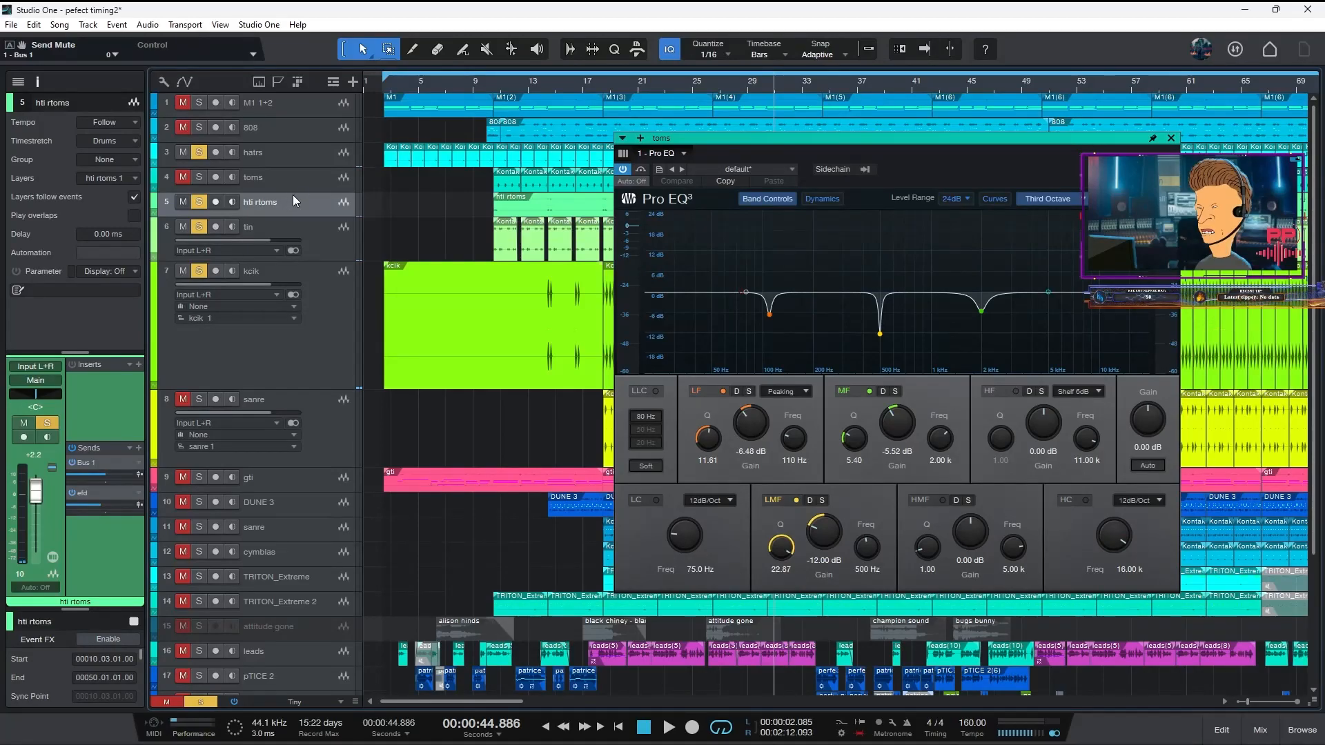
- Increase the height of the toms and hti rtoms tracks and add toms to the soloed drum tracks
drag(294, 190, 315, 259)
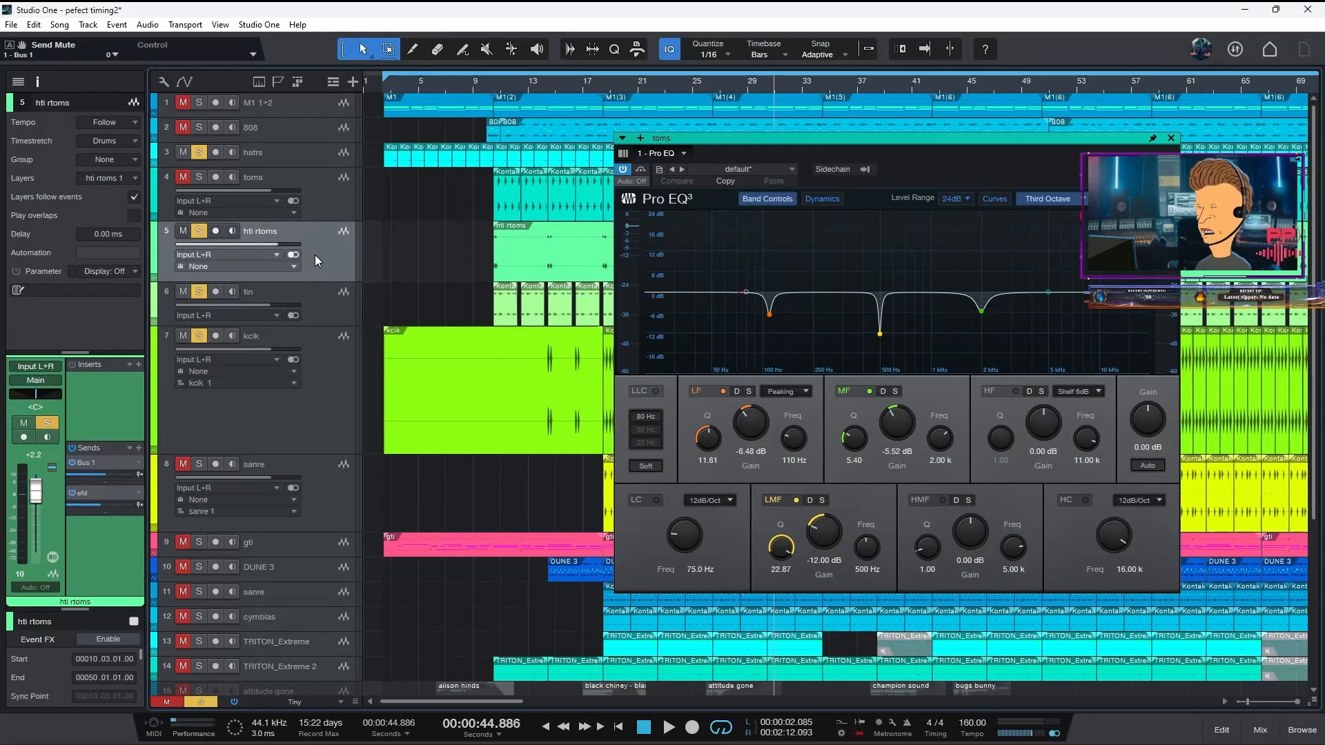
click(334, 191)
click(183, 178)
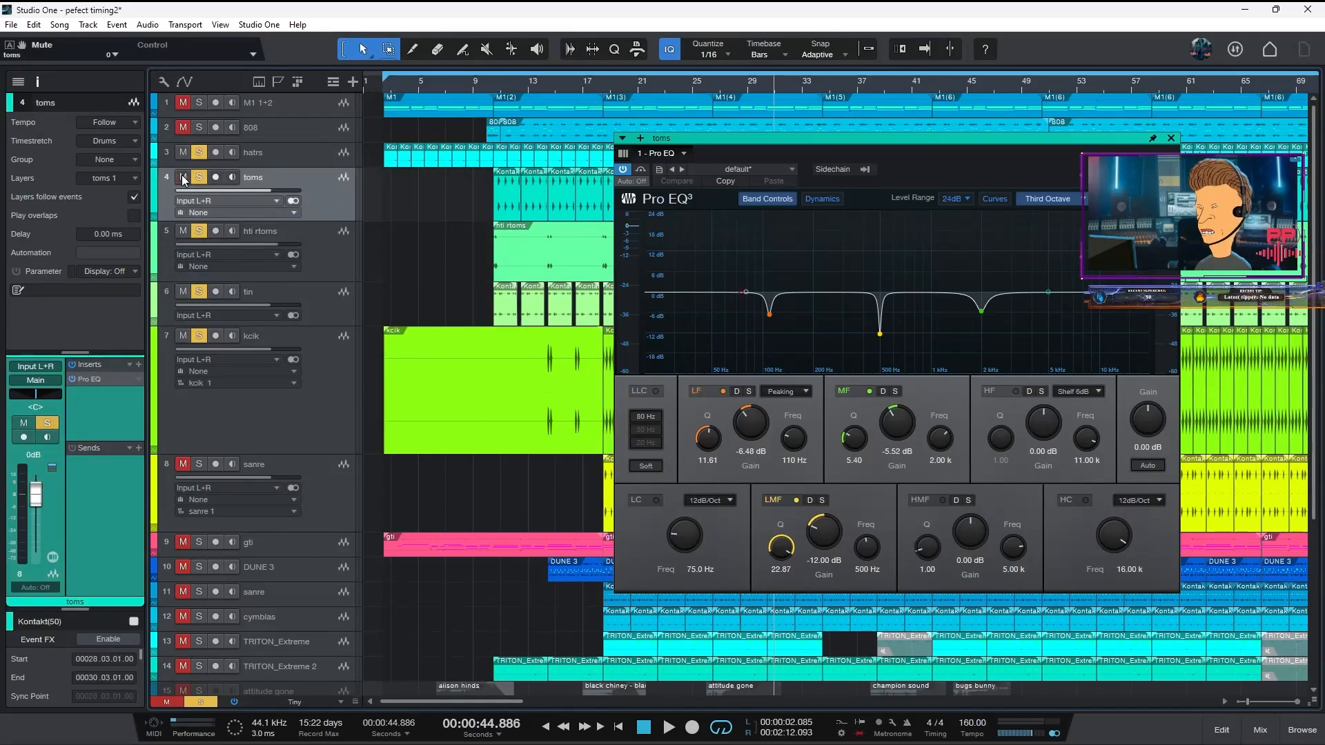
- Play the soloed drums from about bar 11 and expand the Pro EQ curve display in the toms Inserts
key(space)
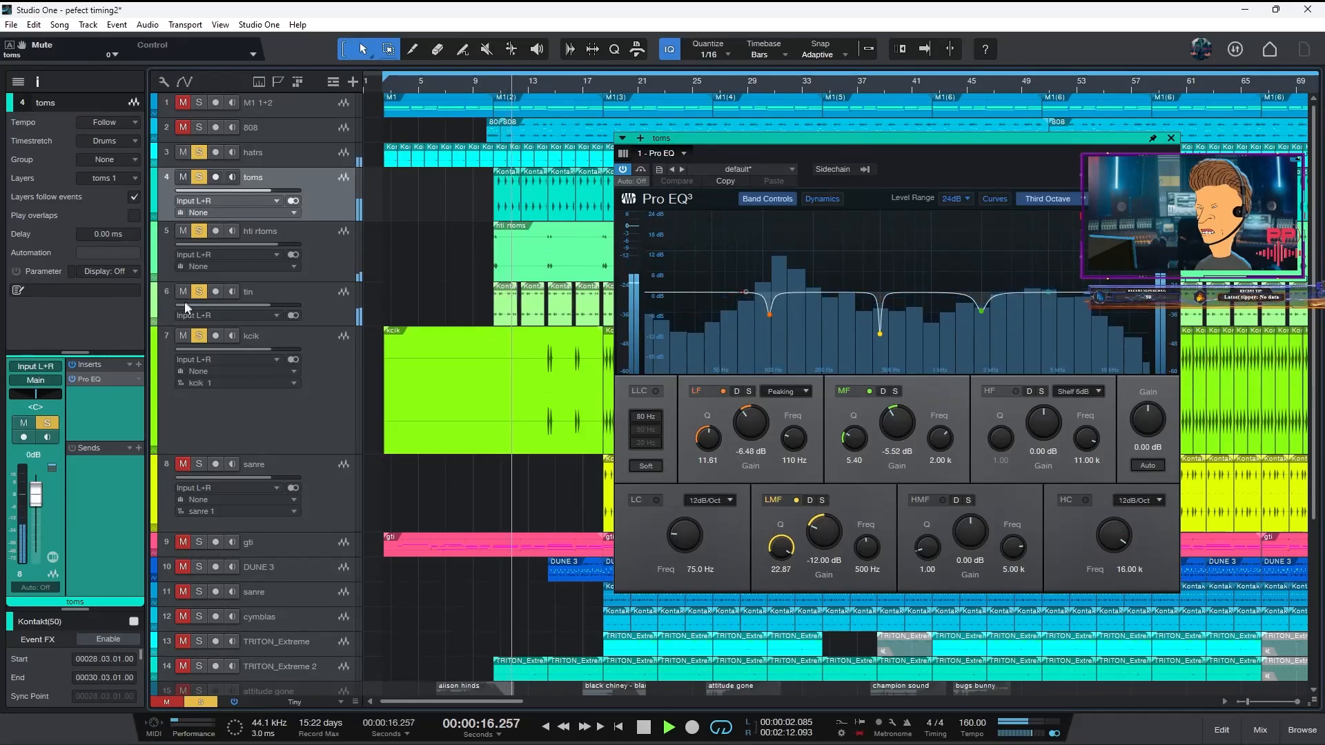
click(88, 376)
click(88, 377)
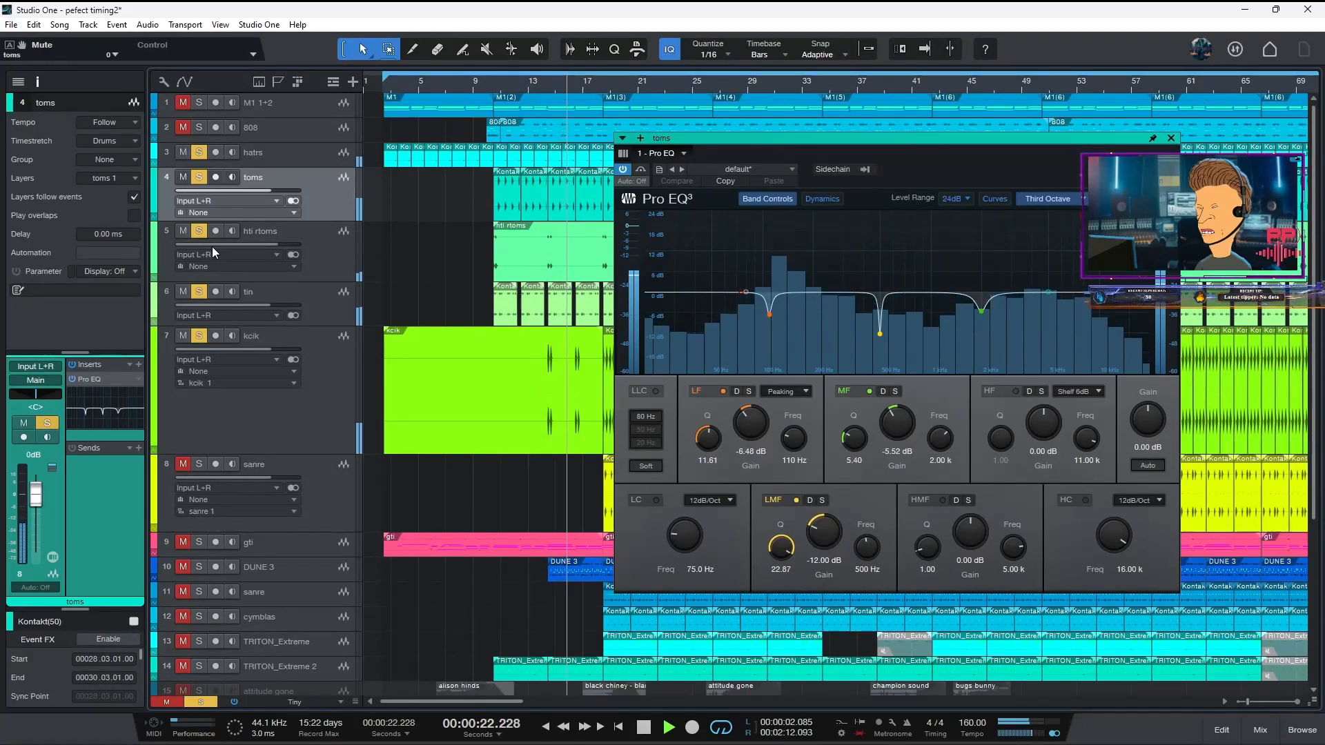
key(space)
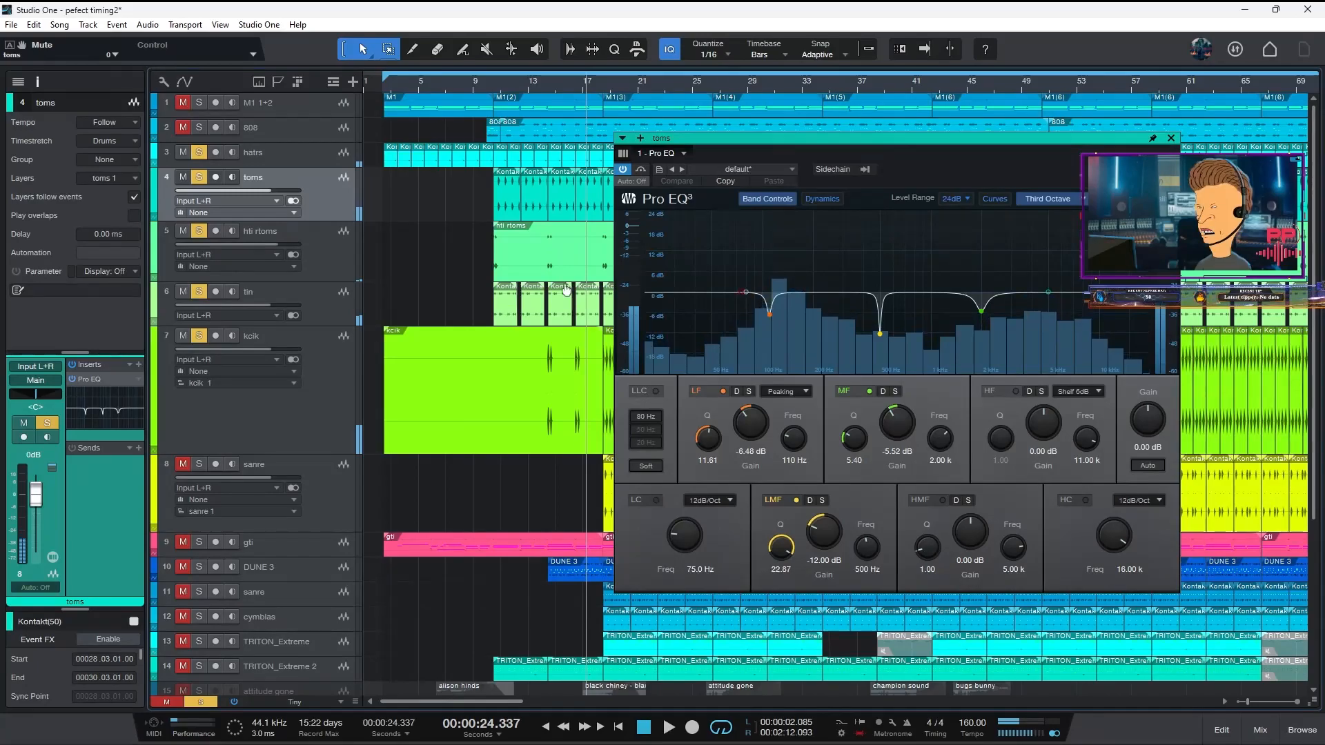
- Take kcik, tin and hti rtoms out of the solo and play toms with hatrs, comparing the toms Pro EQ active and bypassed
click(183, 336)
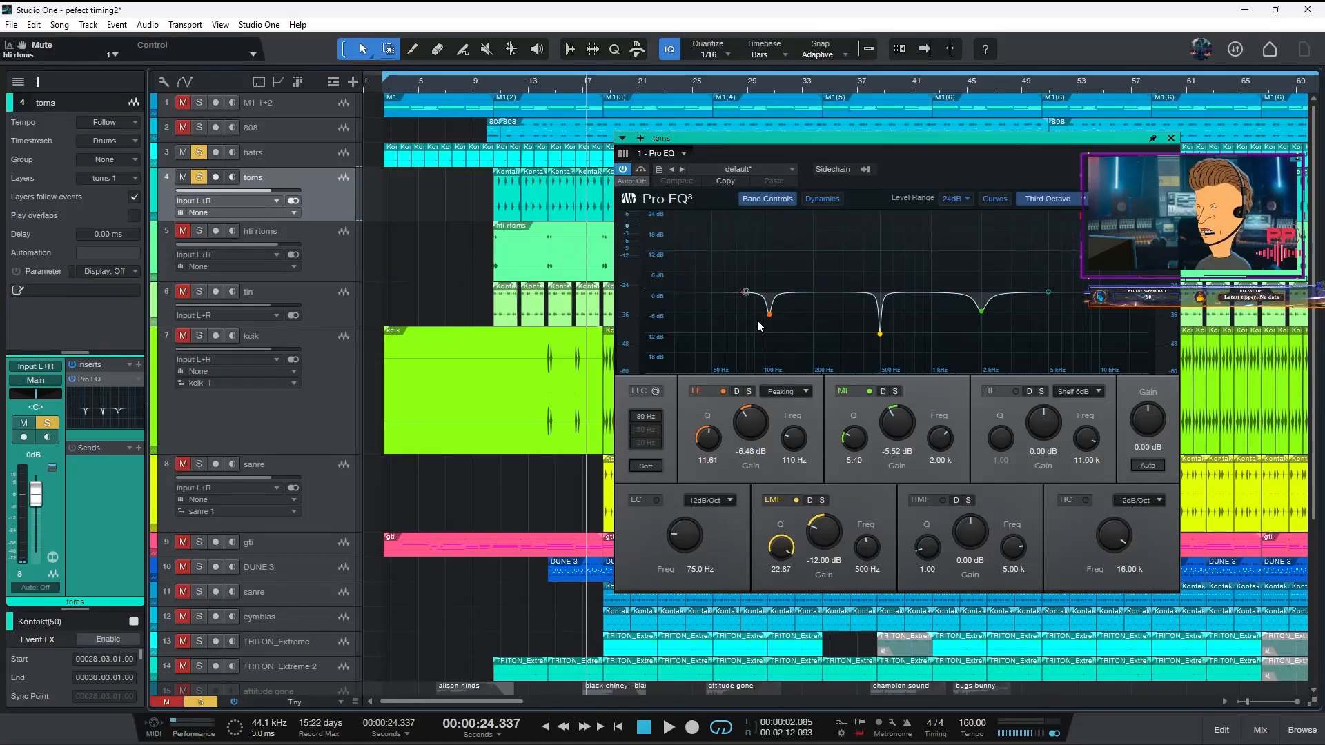
key(space)
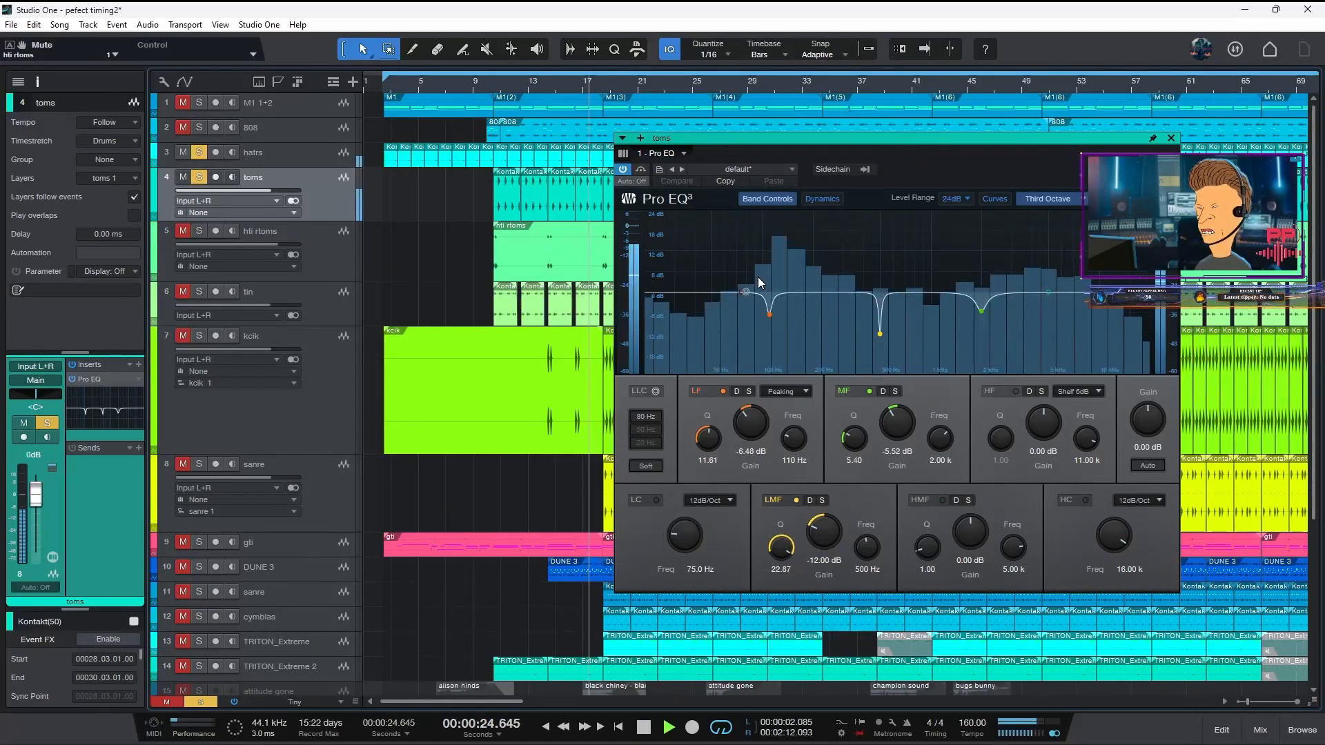
mouse_move(754, 424)
mouse_down()
mouse_move(756, 337)
mouse_move(759, 409)
mouse_up()
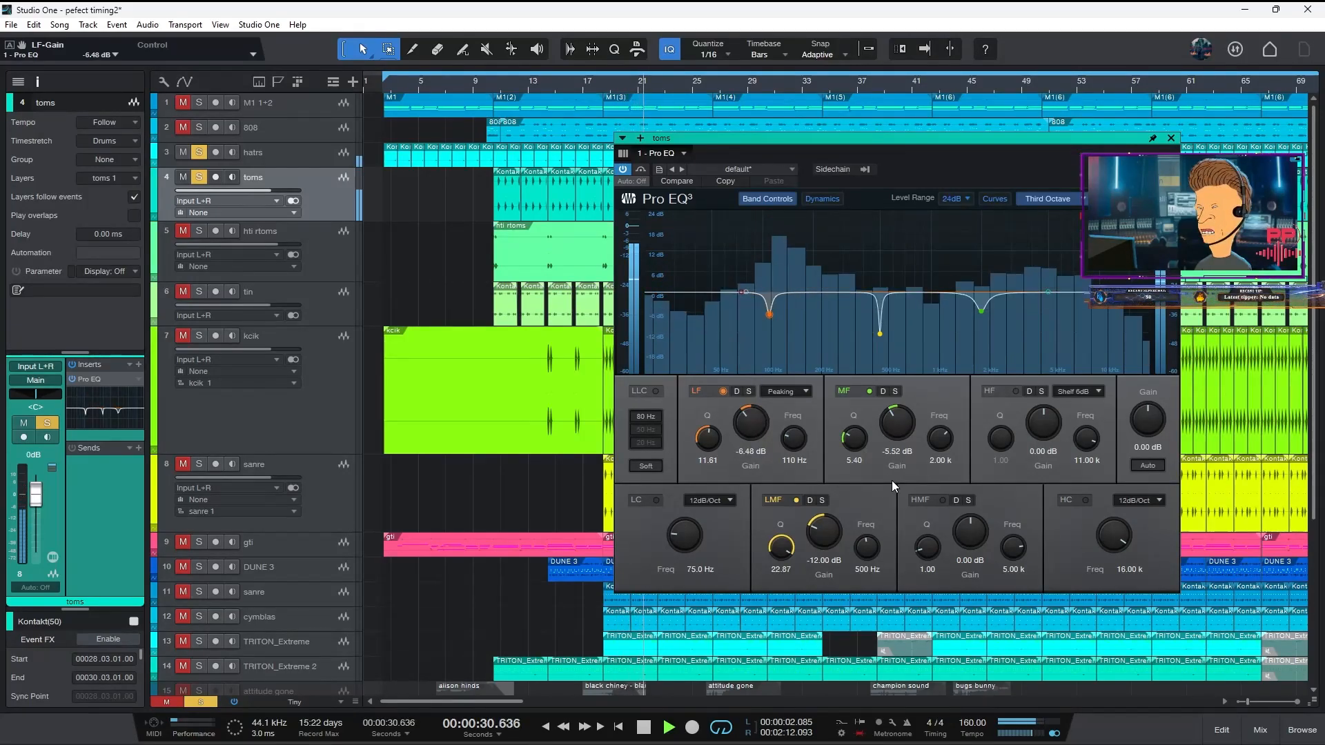
mouse_move(817, 535)
mouse_down()
mouse_move(805, 433)
mouse_move(813, 534)
mouse_up()
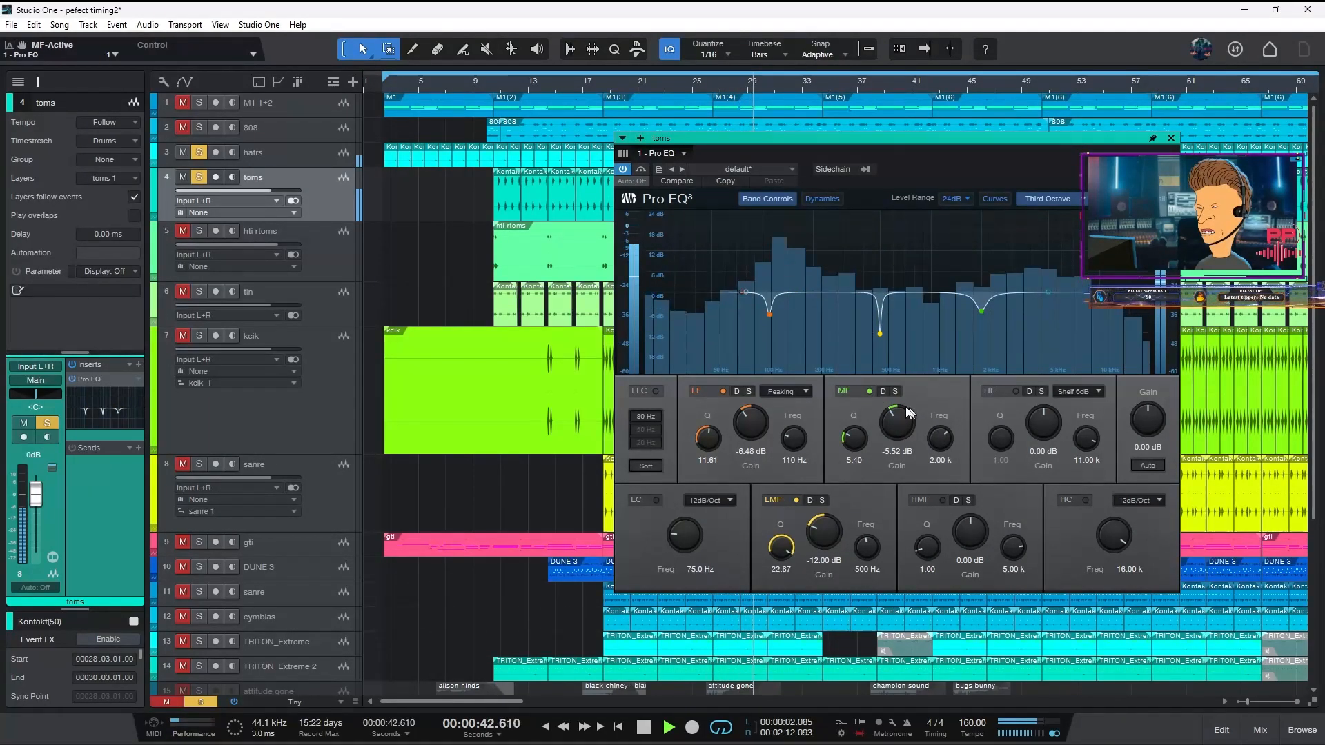
click(641, 169)
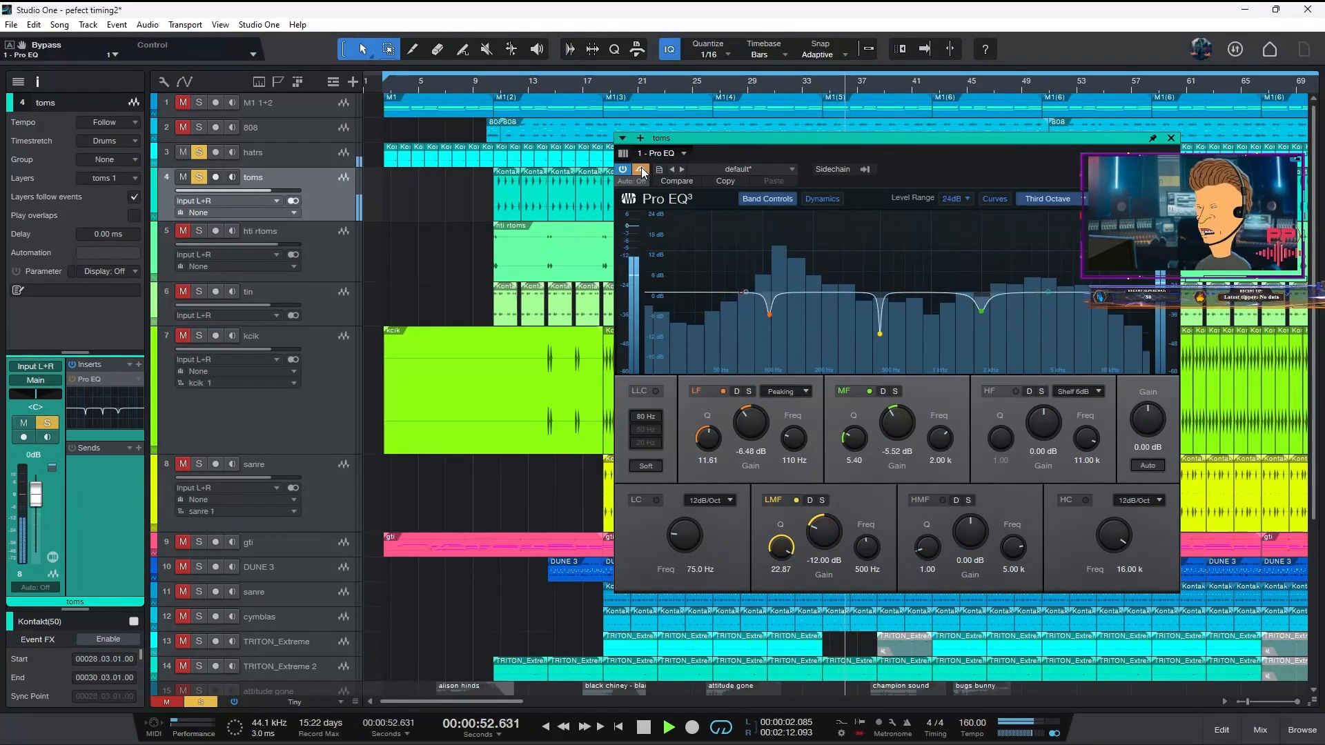
click(640, 169)
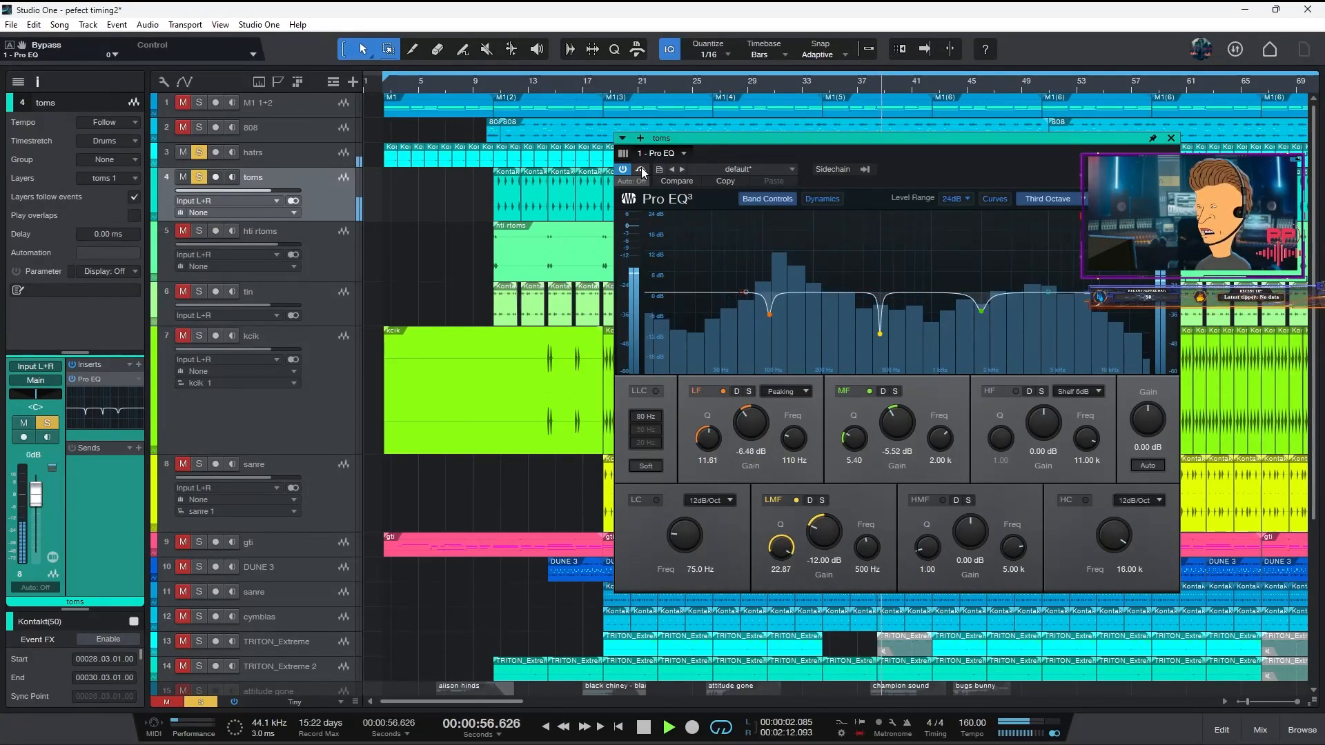
- Bring kcik, tin and hti rtoms back into the solo during playback and close the Pro EQ window
click(183, 337)
click(183, 292)
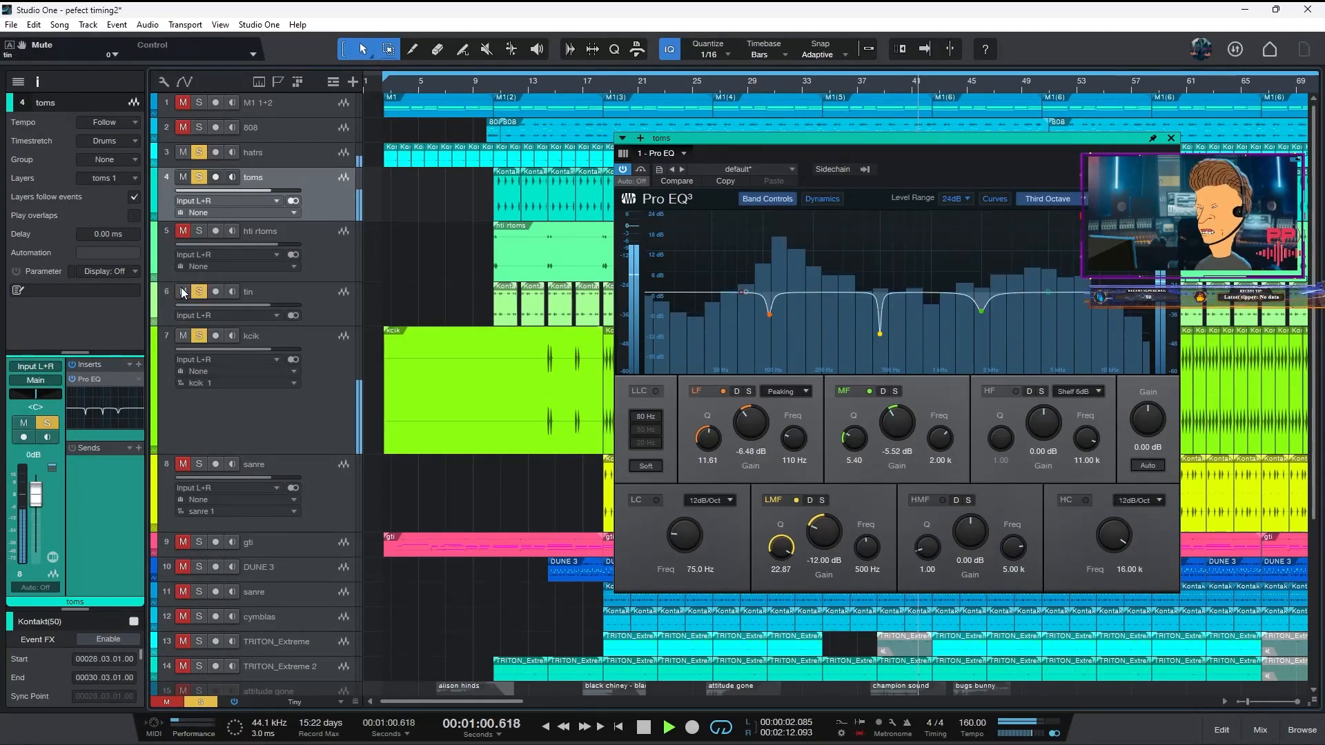
click(182, 231)
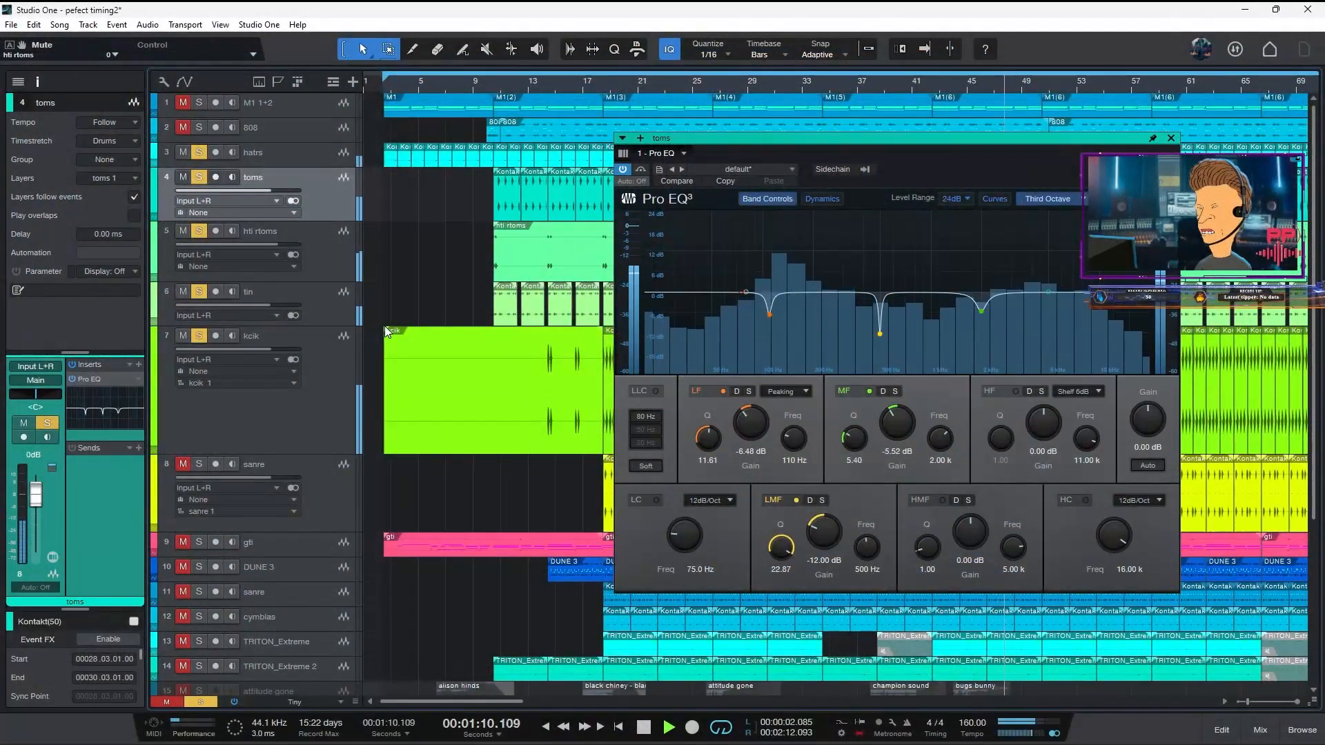
click(308, 403)
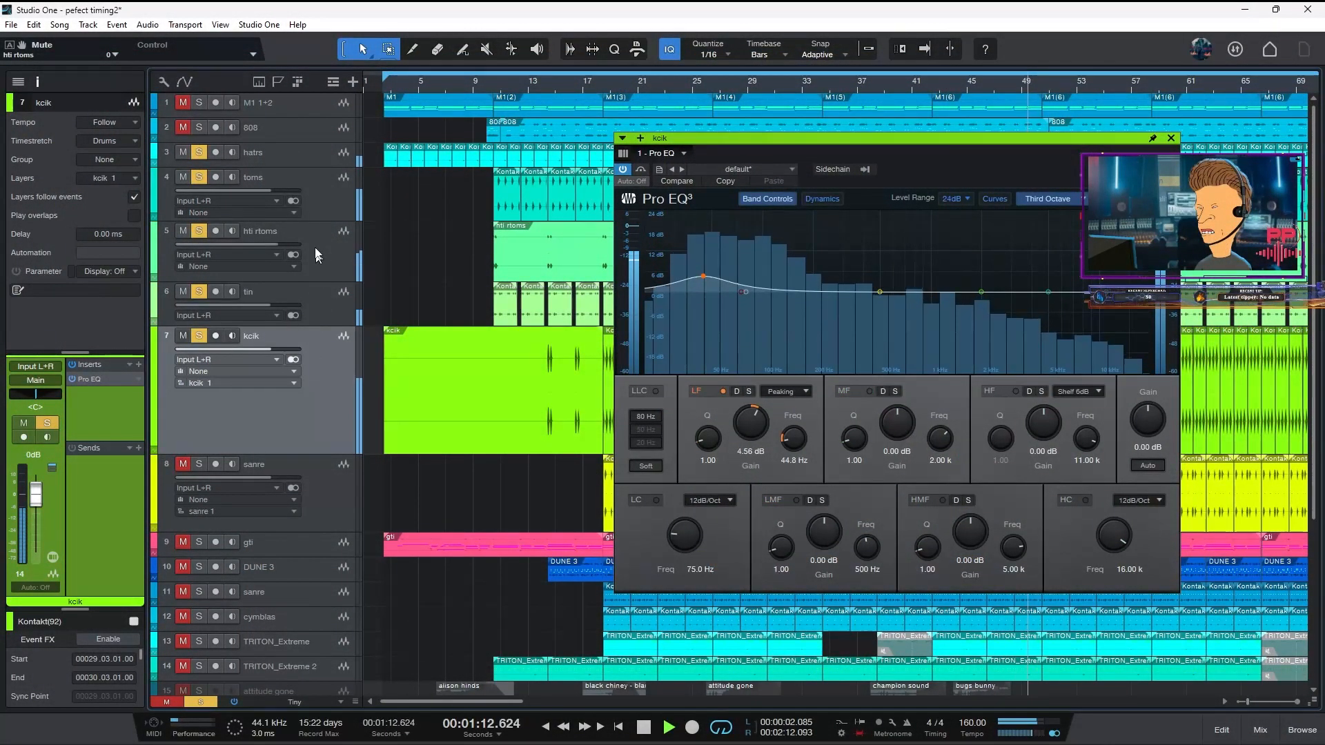
key(space)
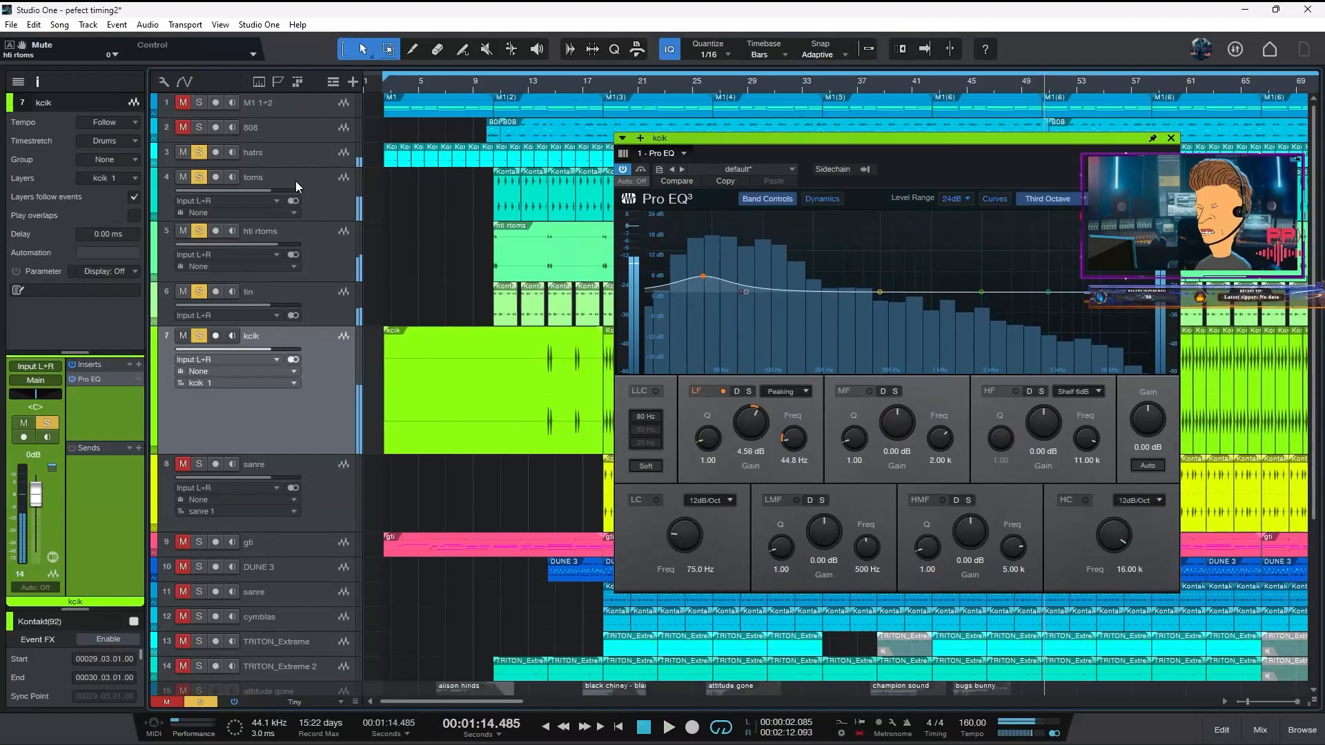
click(1171, 139)
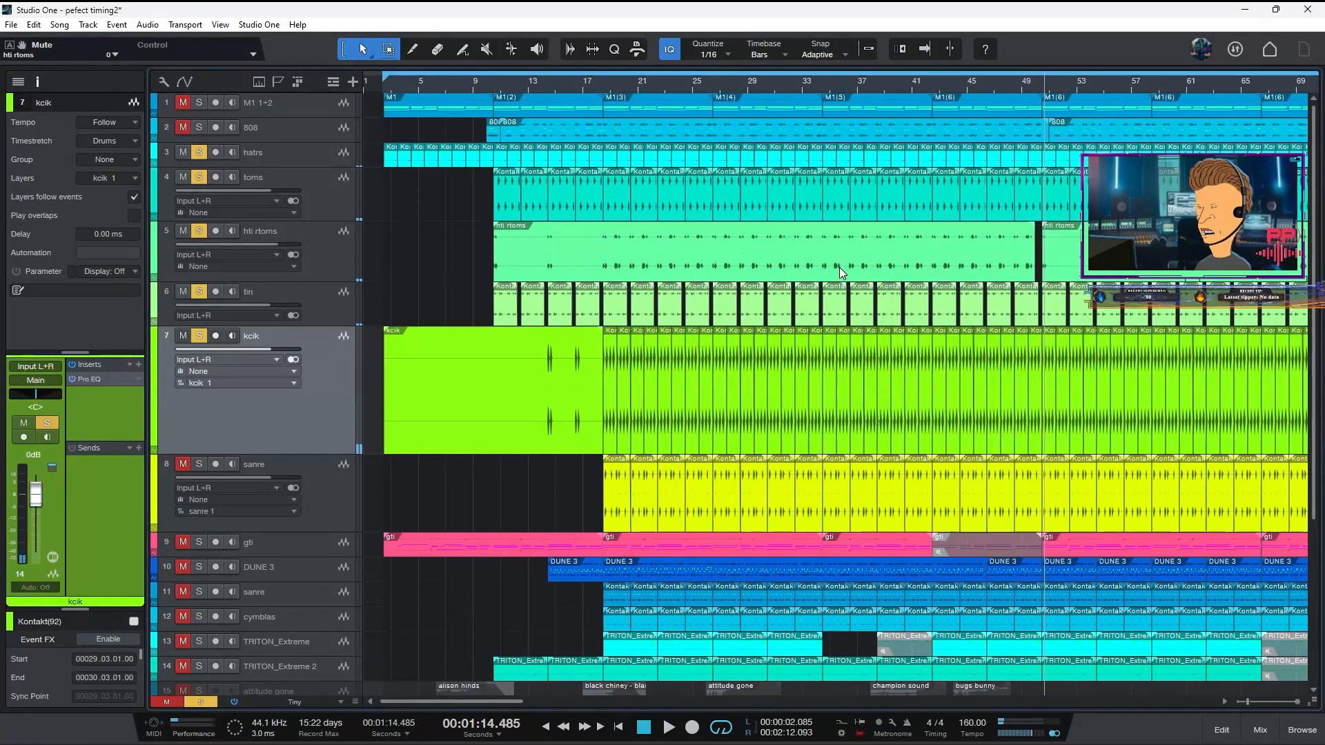
- Add the yellow sanre track to the solo and play the drums from about bar 18
click(177, 461)
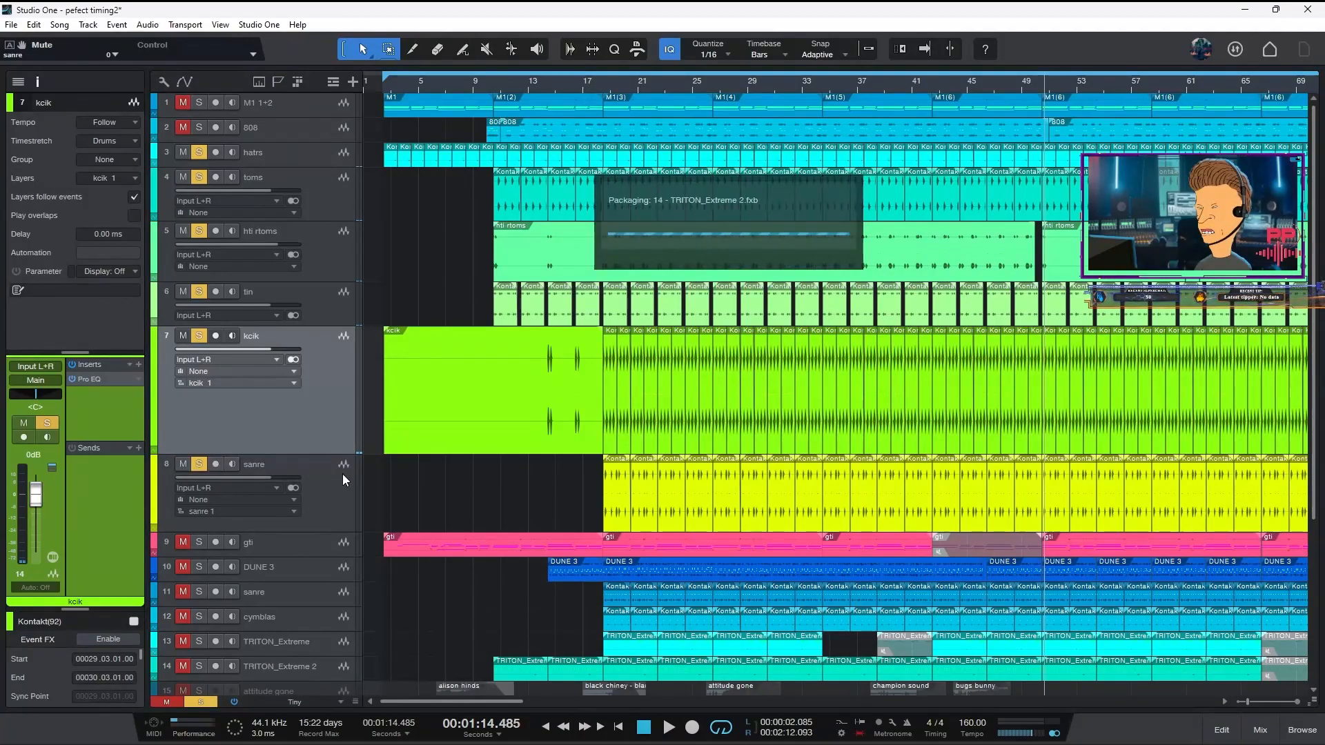
key(space)
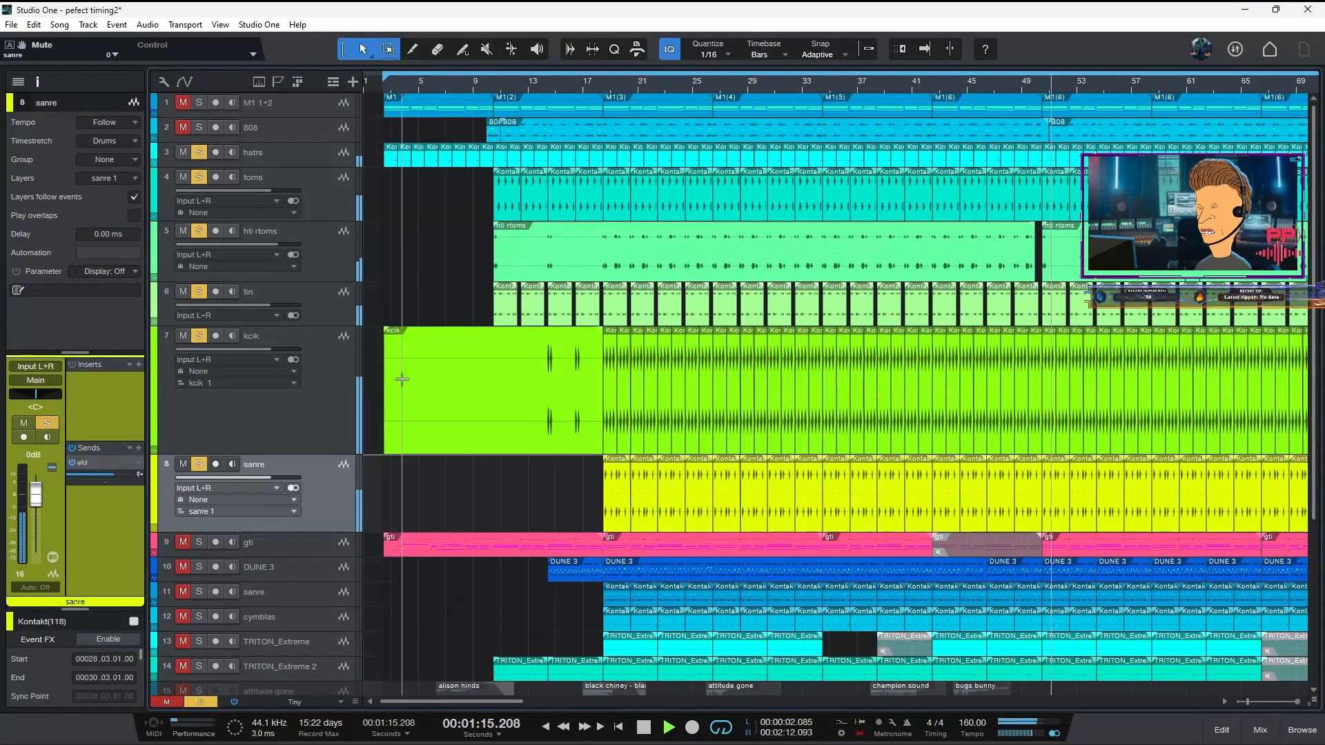
click(607, 76)
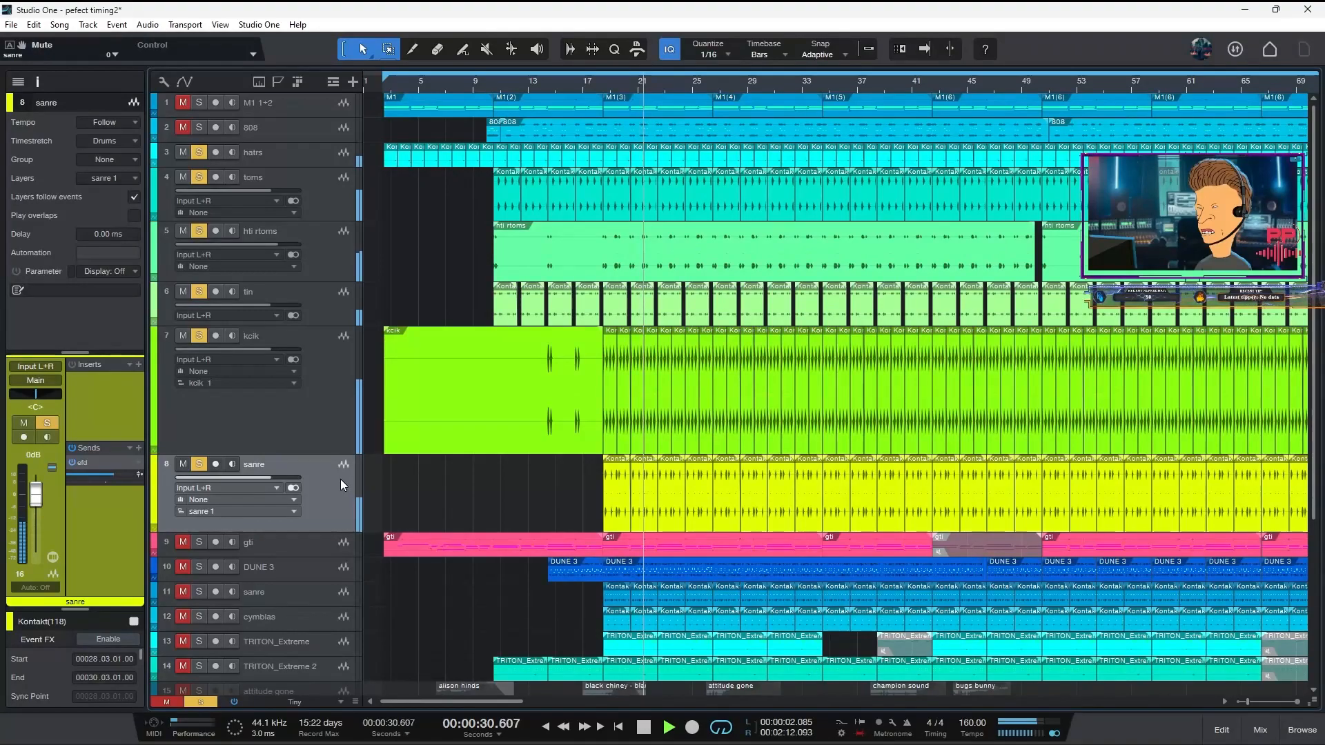
key(space)
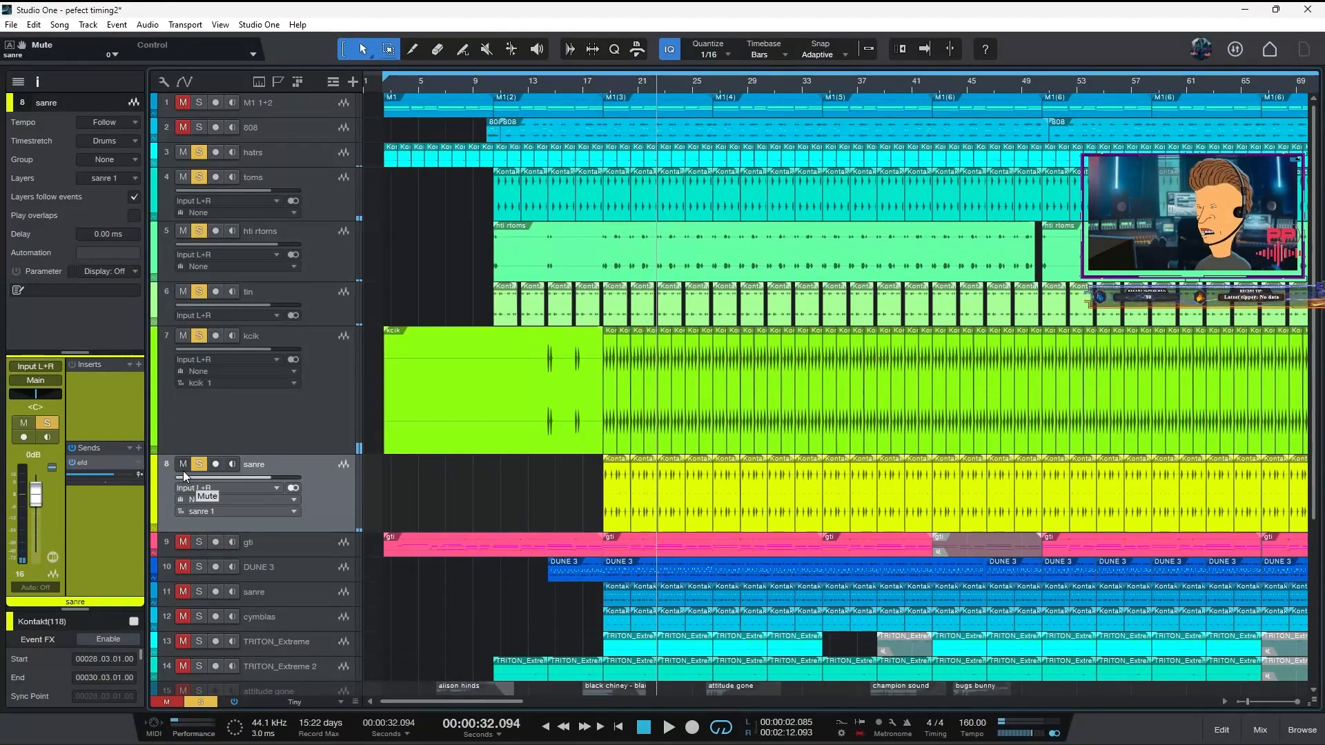
- Solo cymblas during playback and move it directly above the yellow sanre track
key(space)
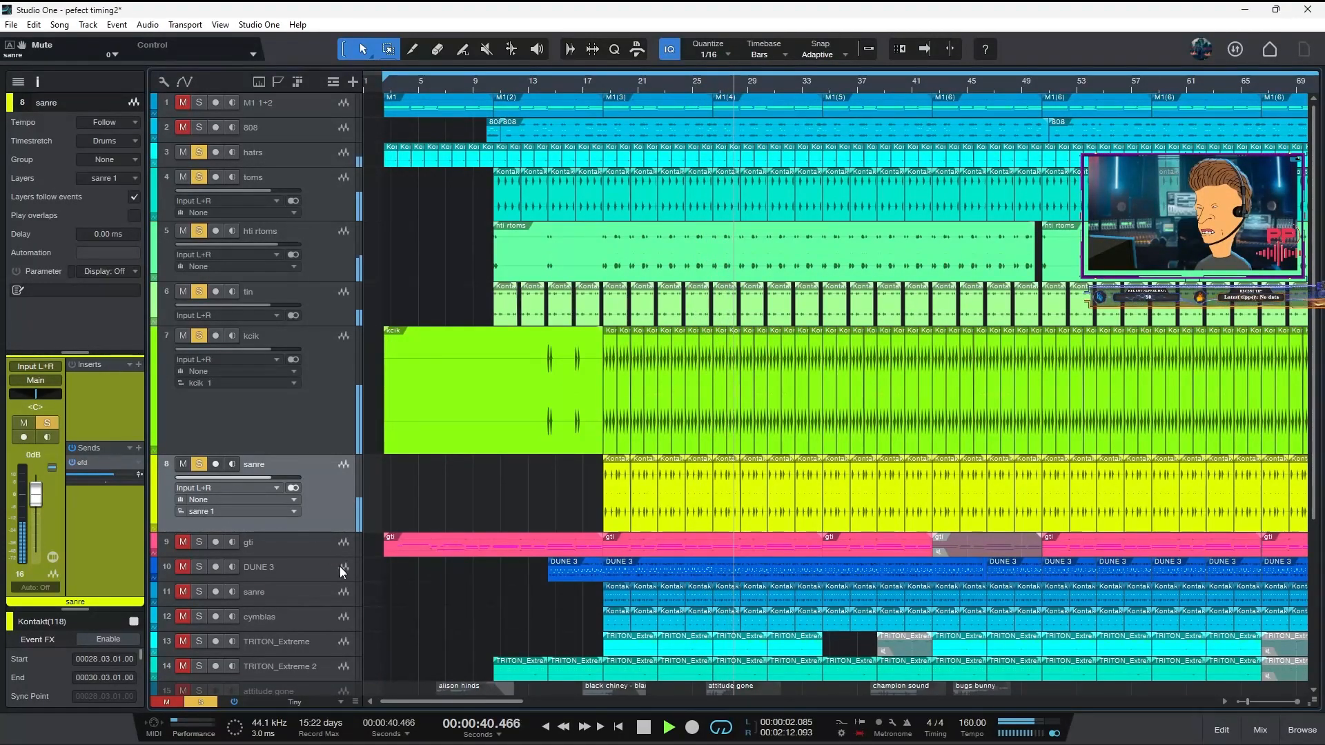
click(199, 616)
click(182, 616)
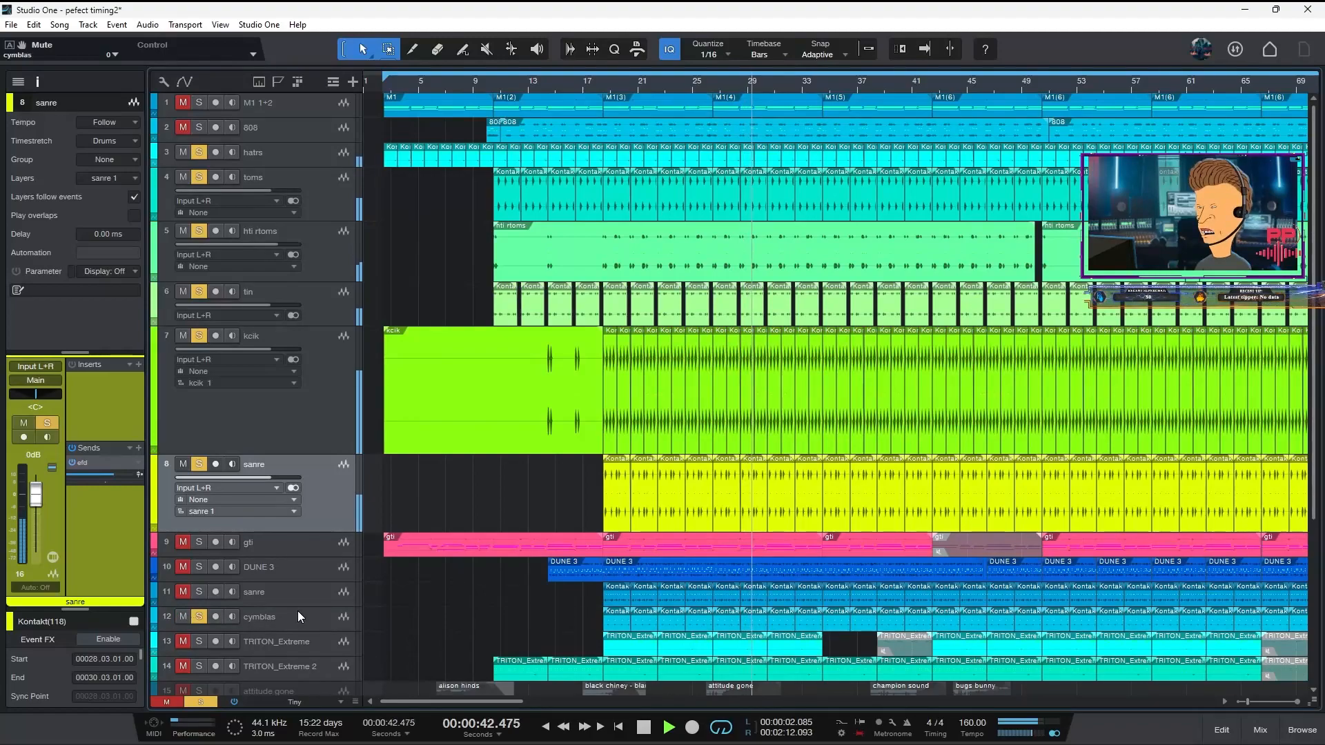
drag(294, 618, 316, 498)
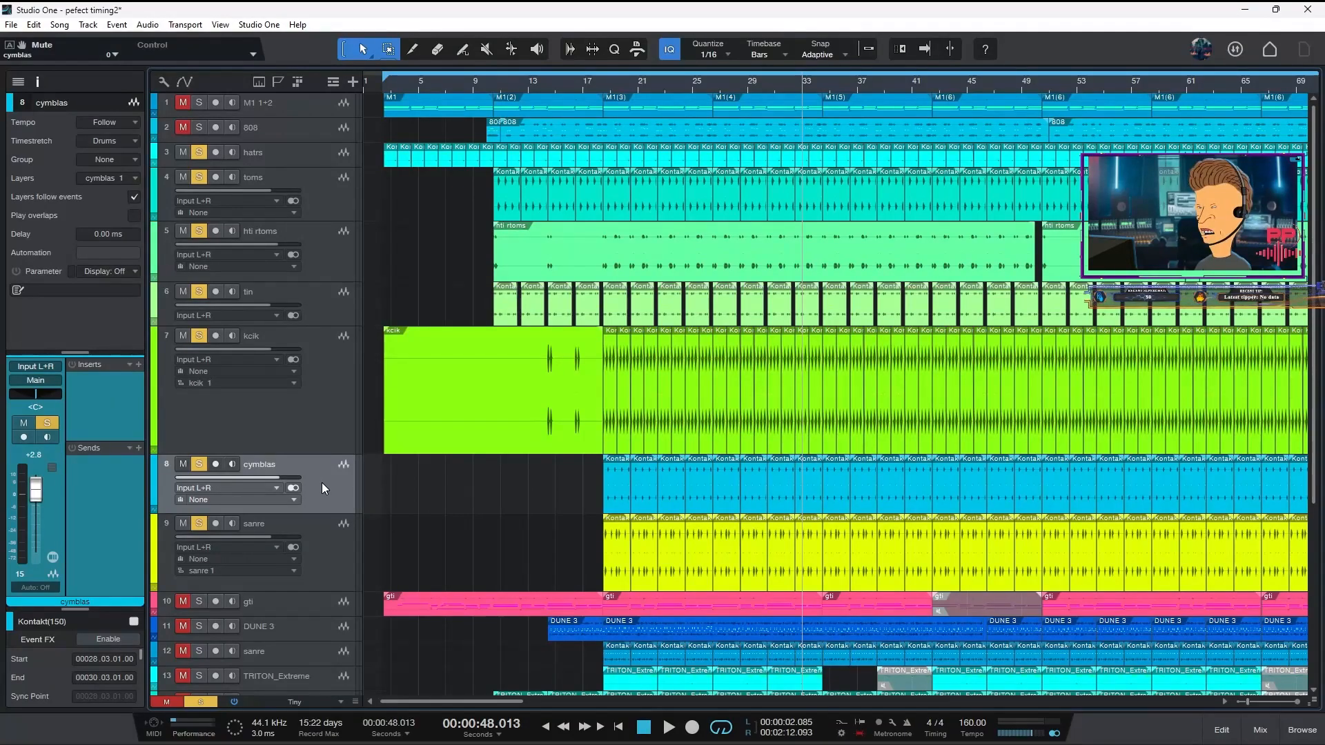
- Move the blue sanre track directly below the yellow sanre track during playback and add it to the solo
click(327, 401)
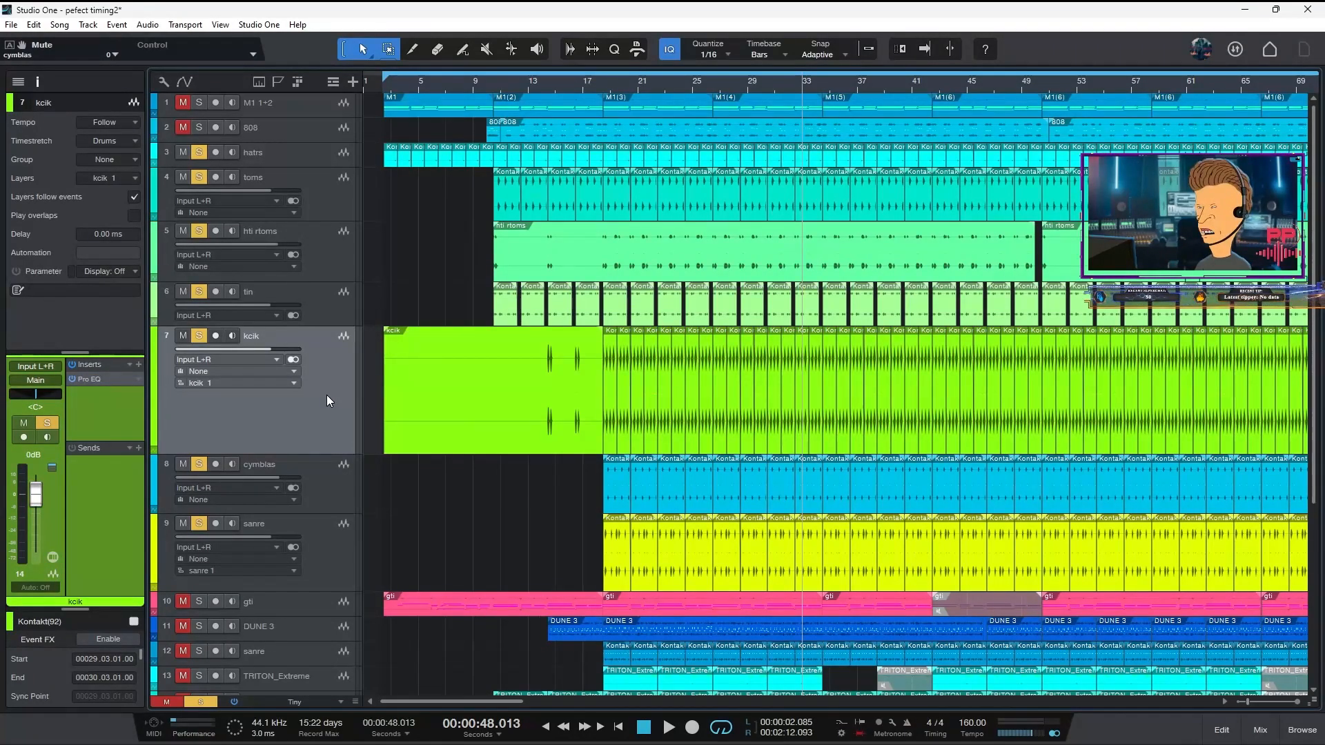
key(space)
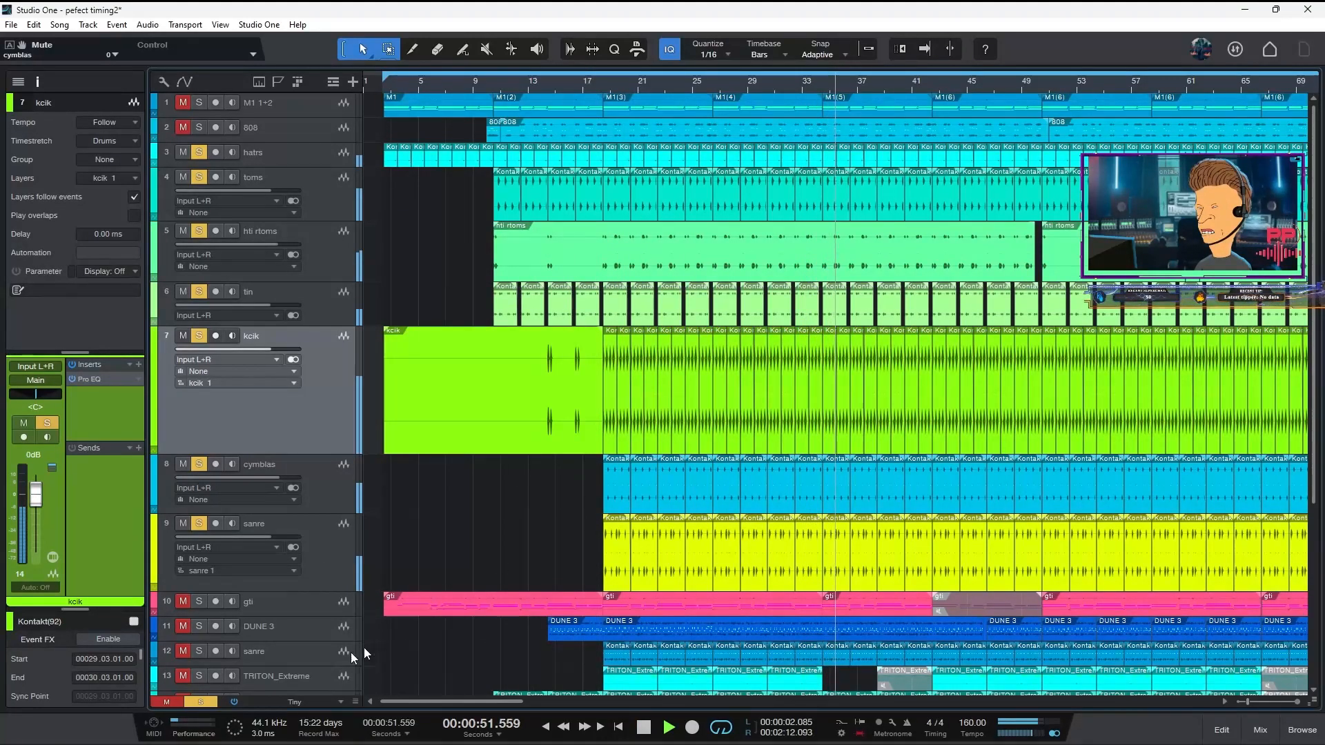
drag(296, 658, 297, 587)
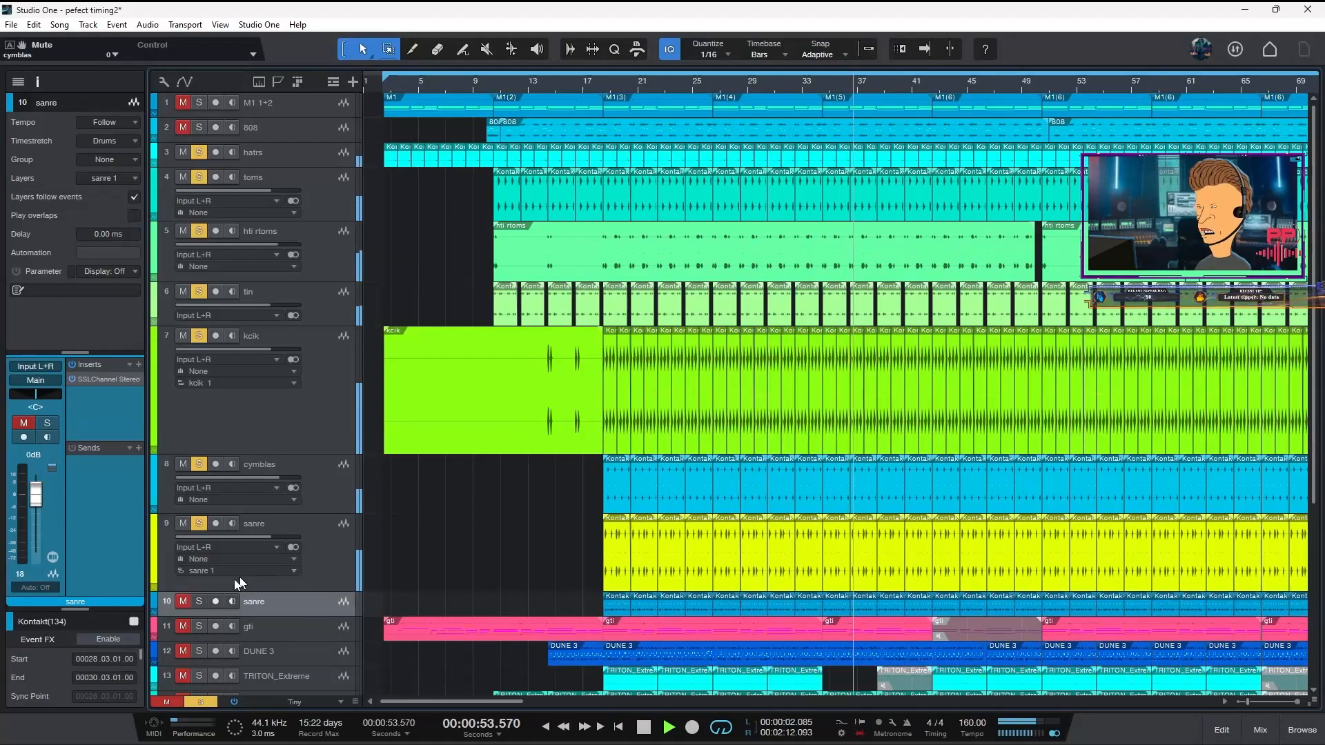
click(183, 601)
click(199, 601)
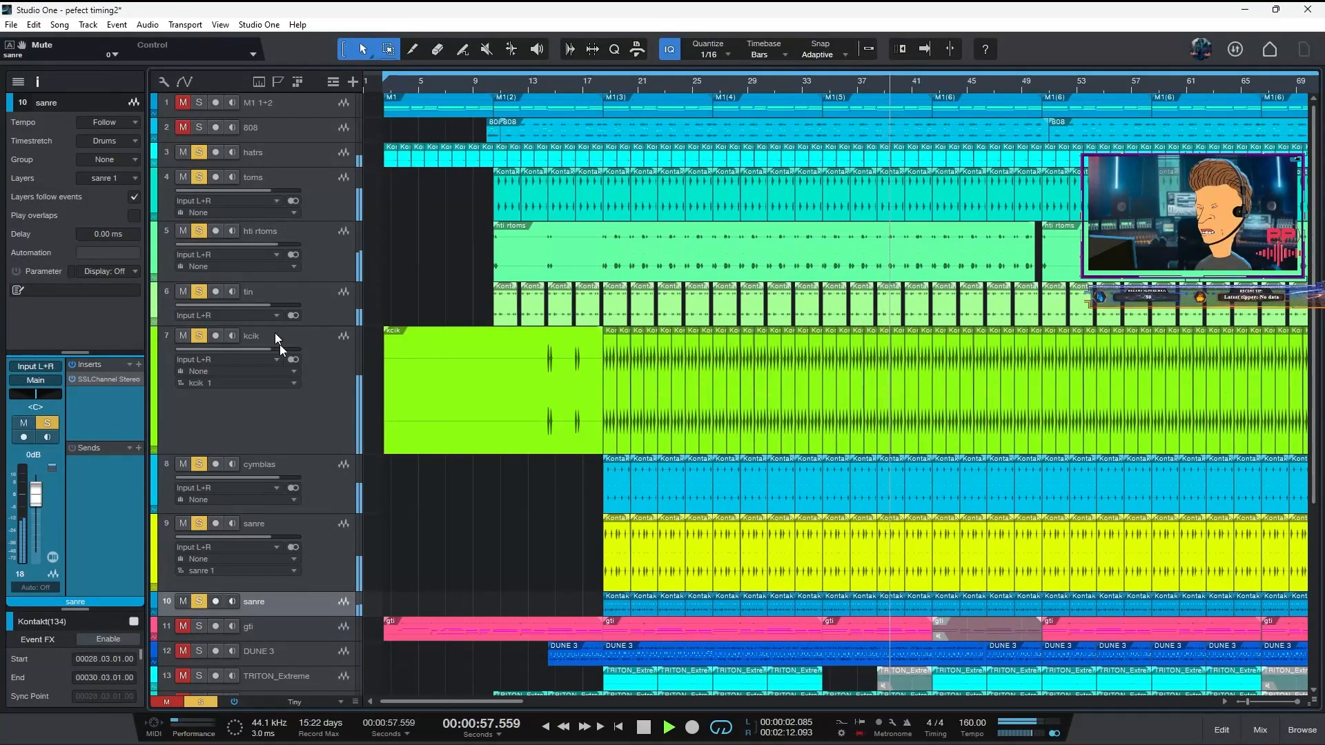
- Open the blue sanre track's SSLChannel Stereo plug-in and take the yellow sanre, toms and hti rtoms tracks out of the solo
click(98, 379)
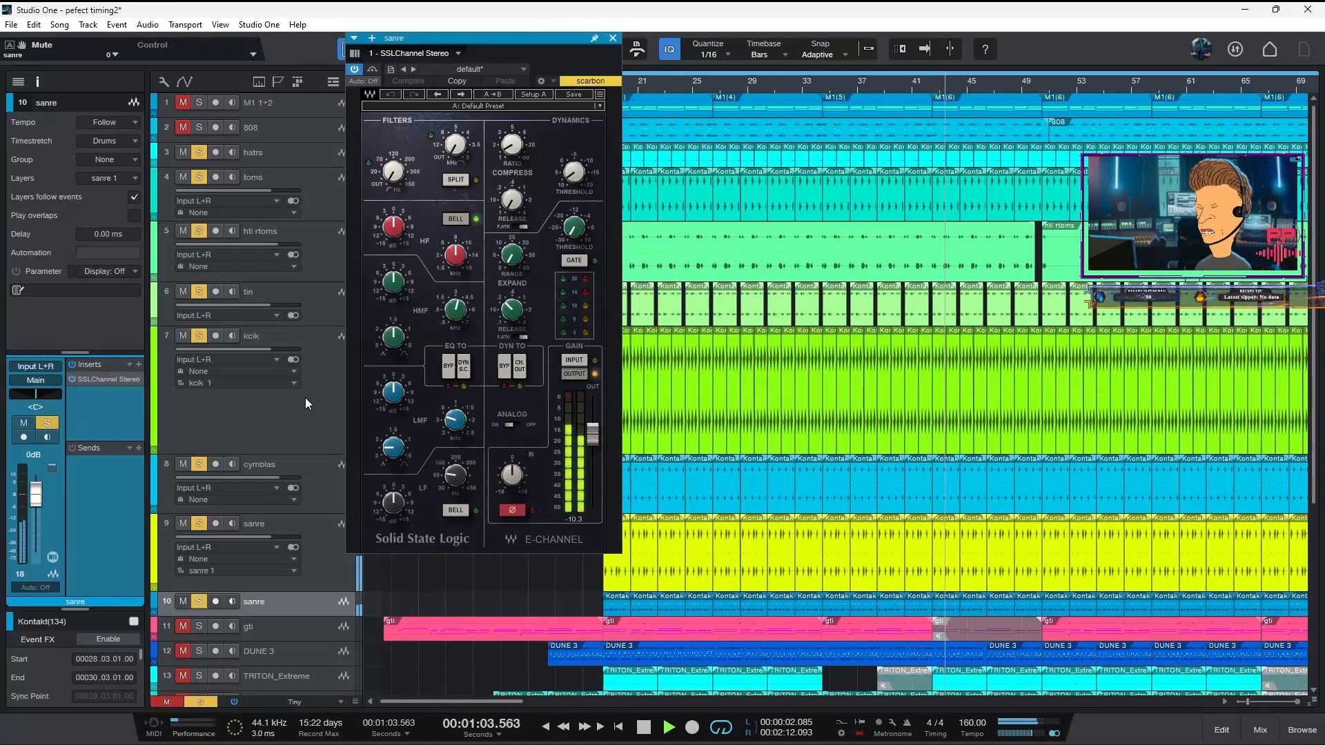
click(183, 523)
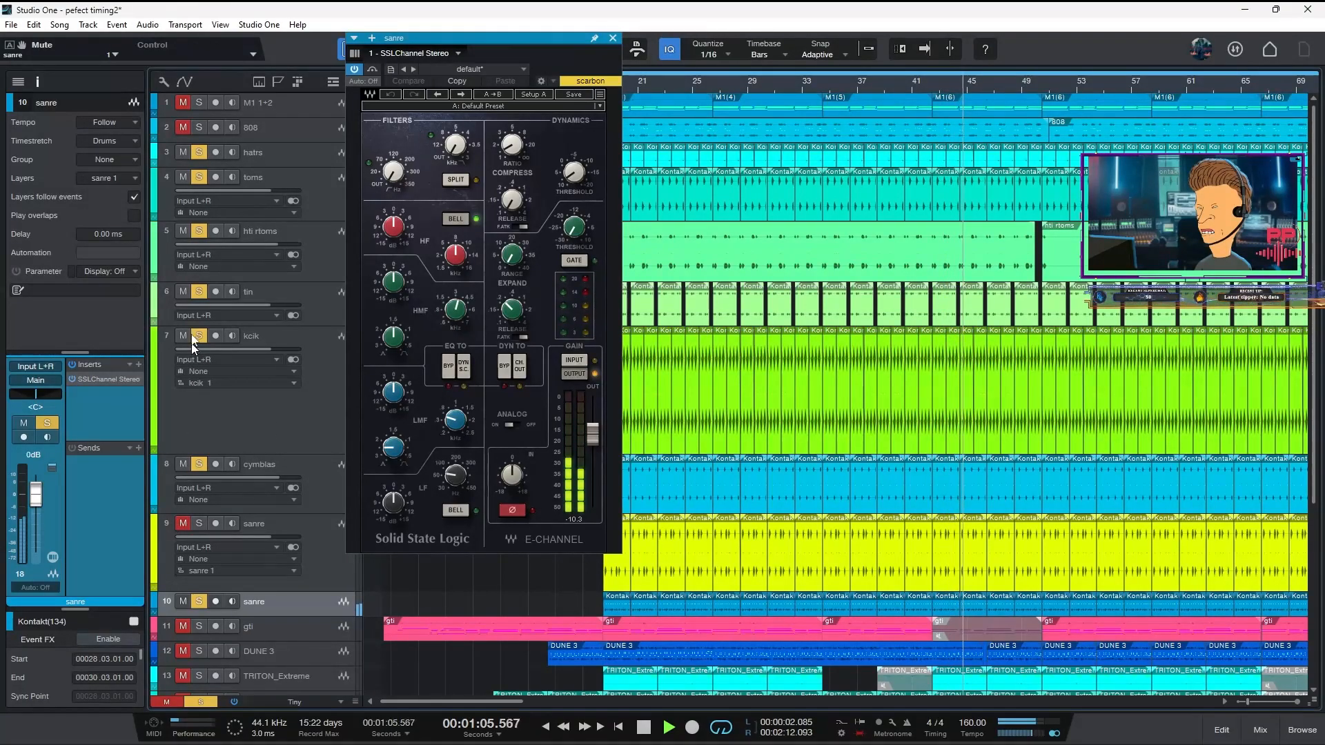
click(183, 177)
click(183, 231)
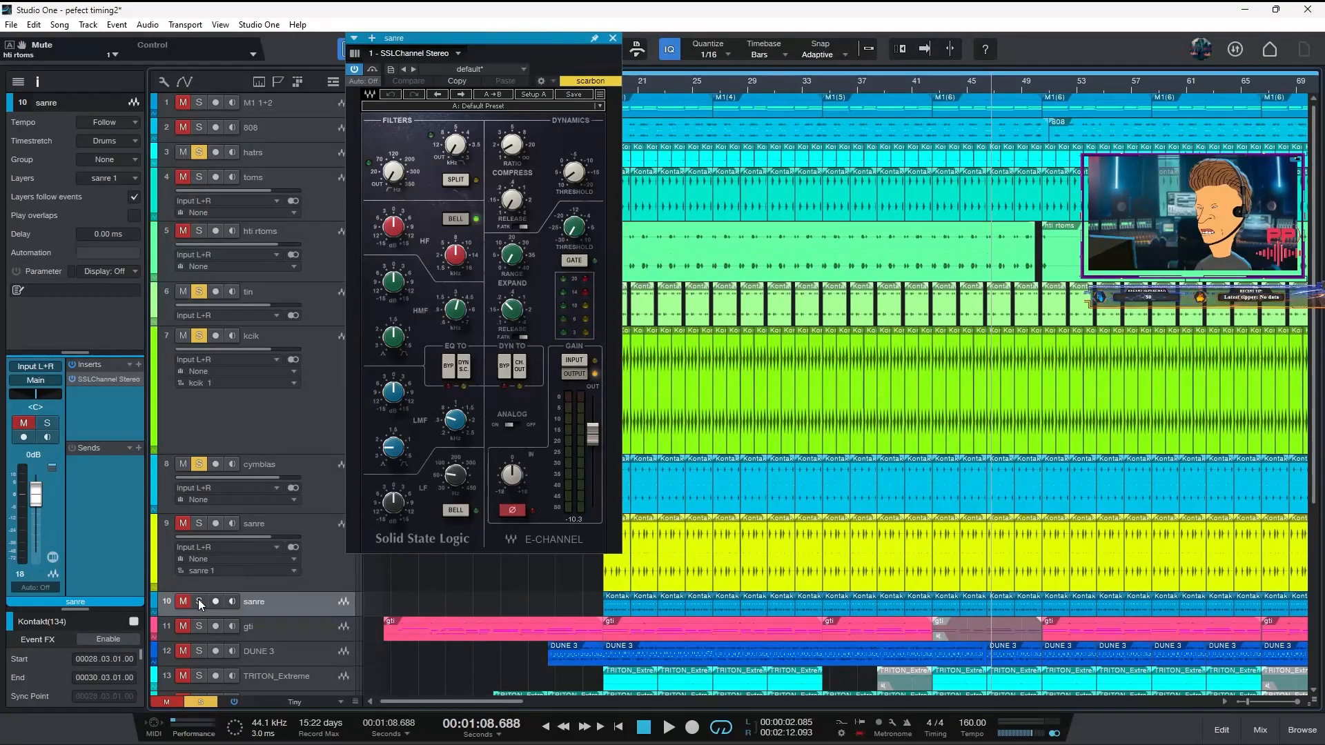
- Resume playback, bring the yellow sanre, hti rtoms and toms tracks back into the solo, and close the toms track's Pro EQ
key(space)
click(182, 524)
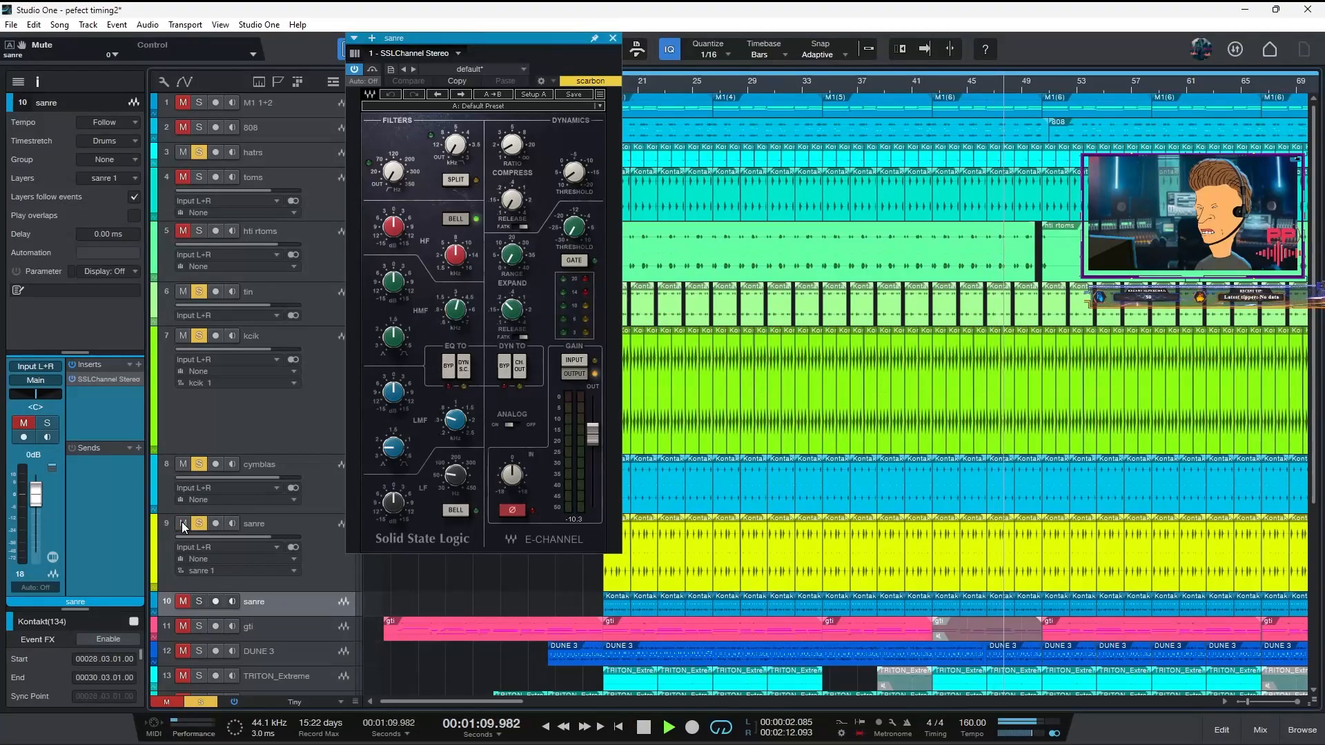
click(181, 185)
click(183, 177)
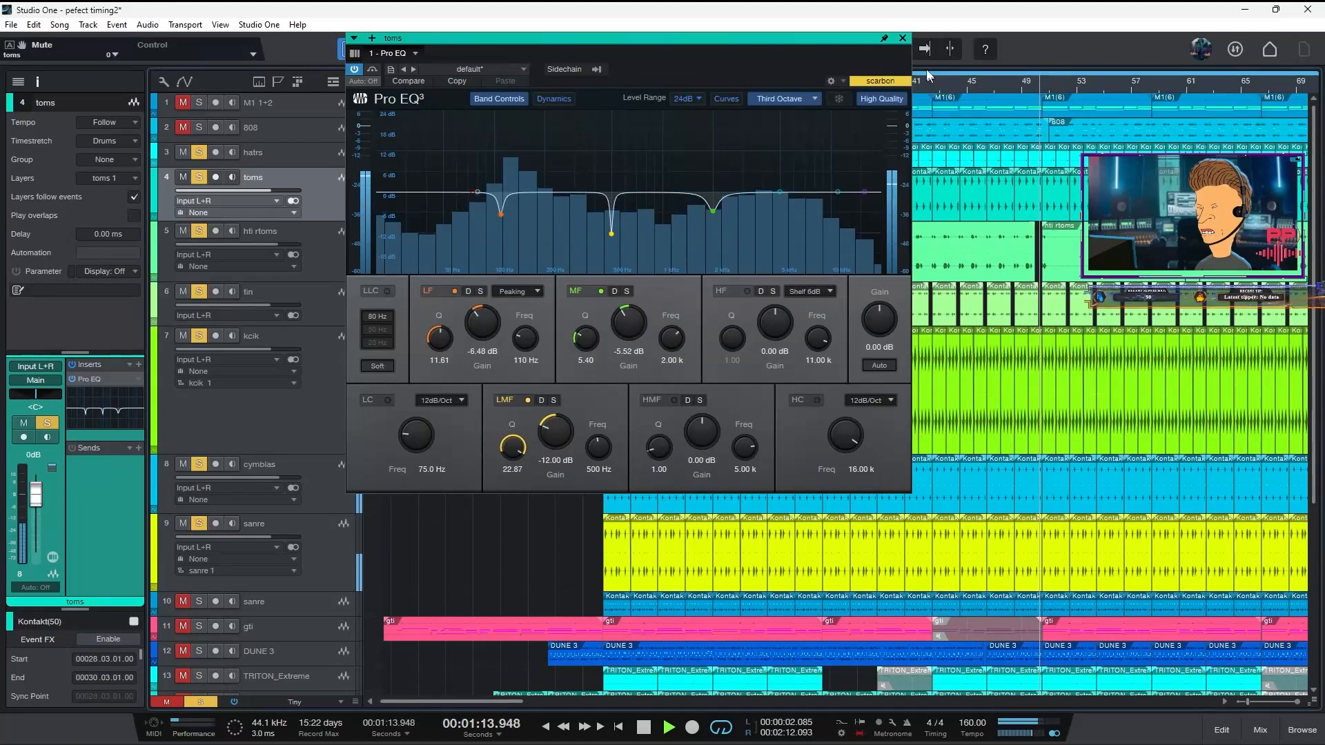
click(903, 38)
- Add the 808 track to the solo during playback and increase its track height to show the waveform
click(309, 135)
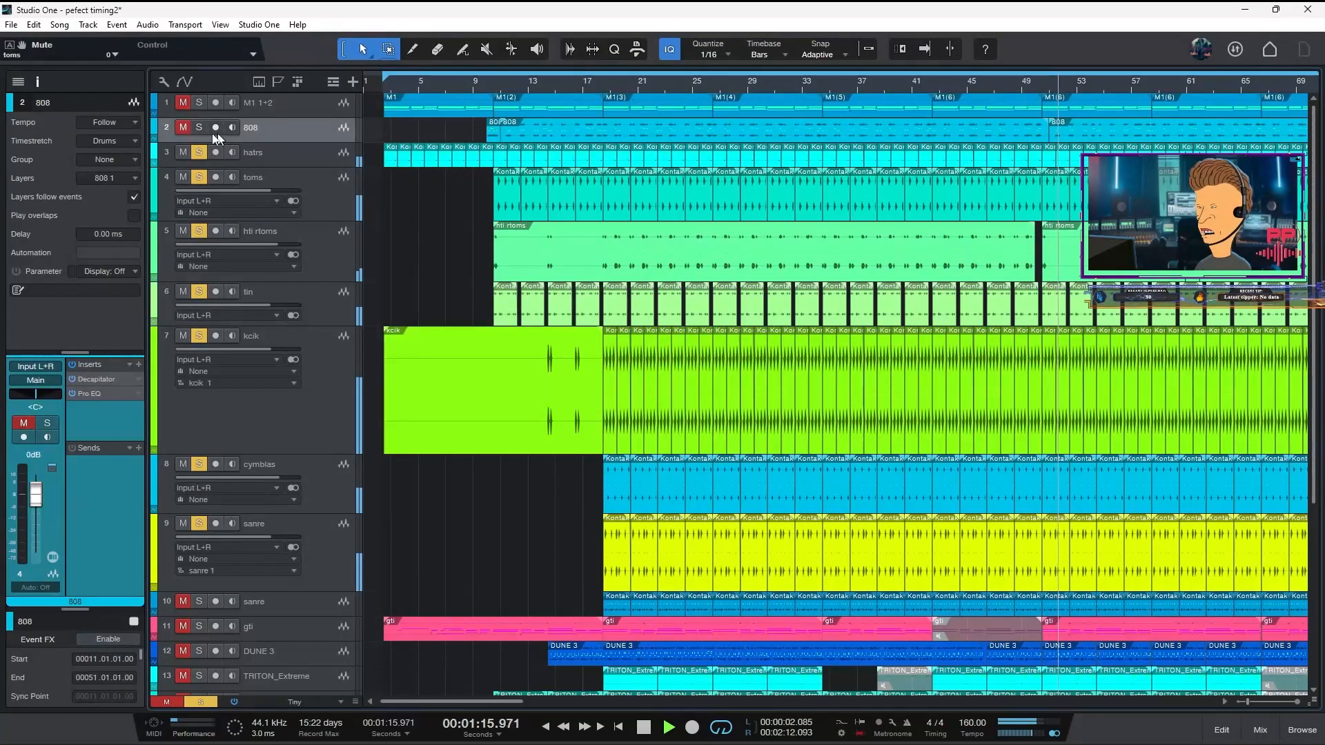
click(183, 127)
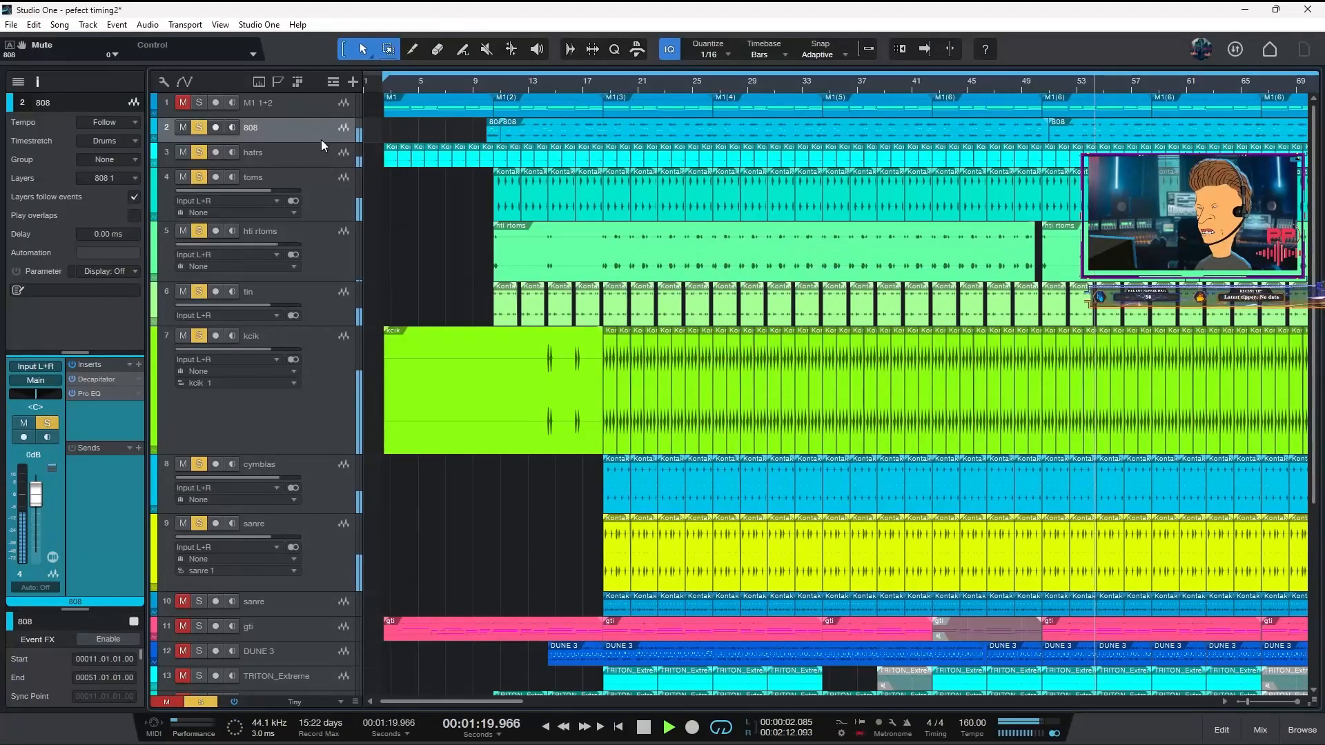
drag(320, 140, 327, 211)
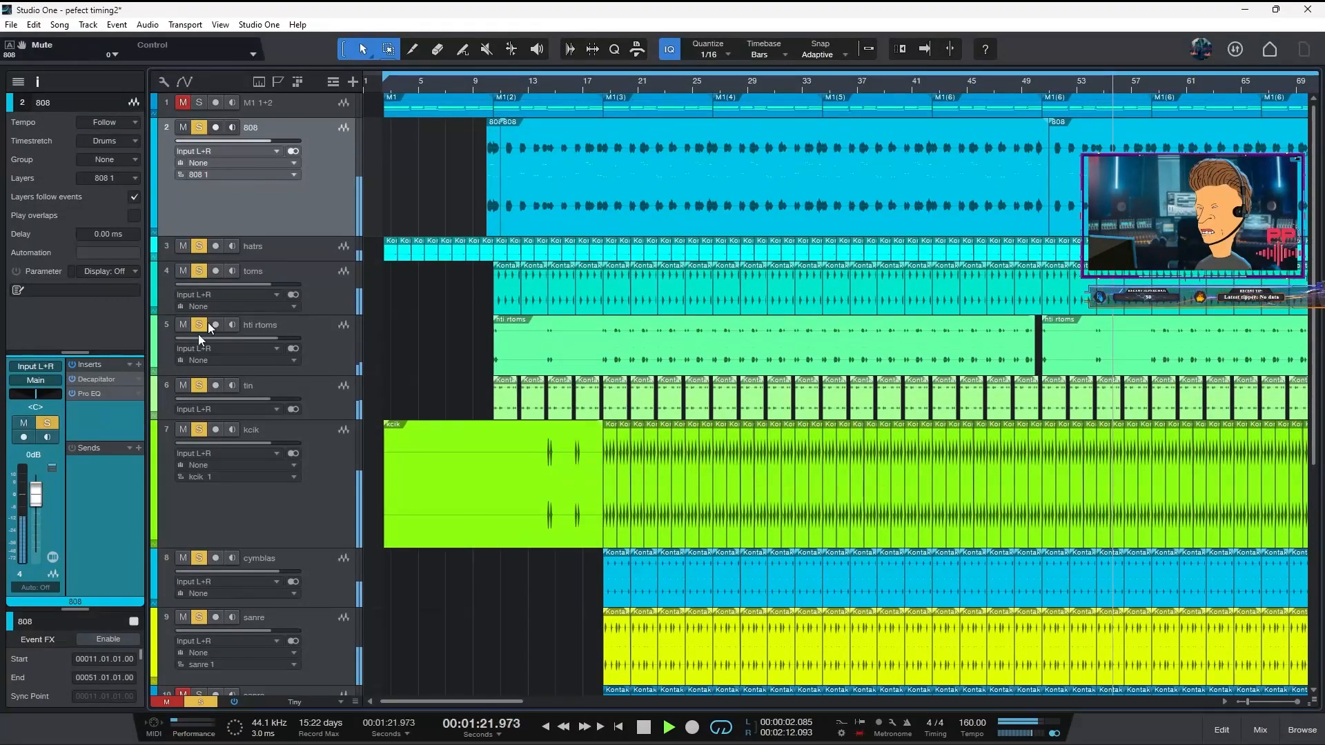
- Open the 808 track's Decapitator plug-in, move its window clear of the track list and pause playback to review the settings
click(93, 380)
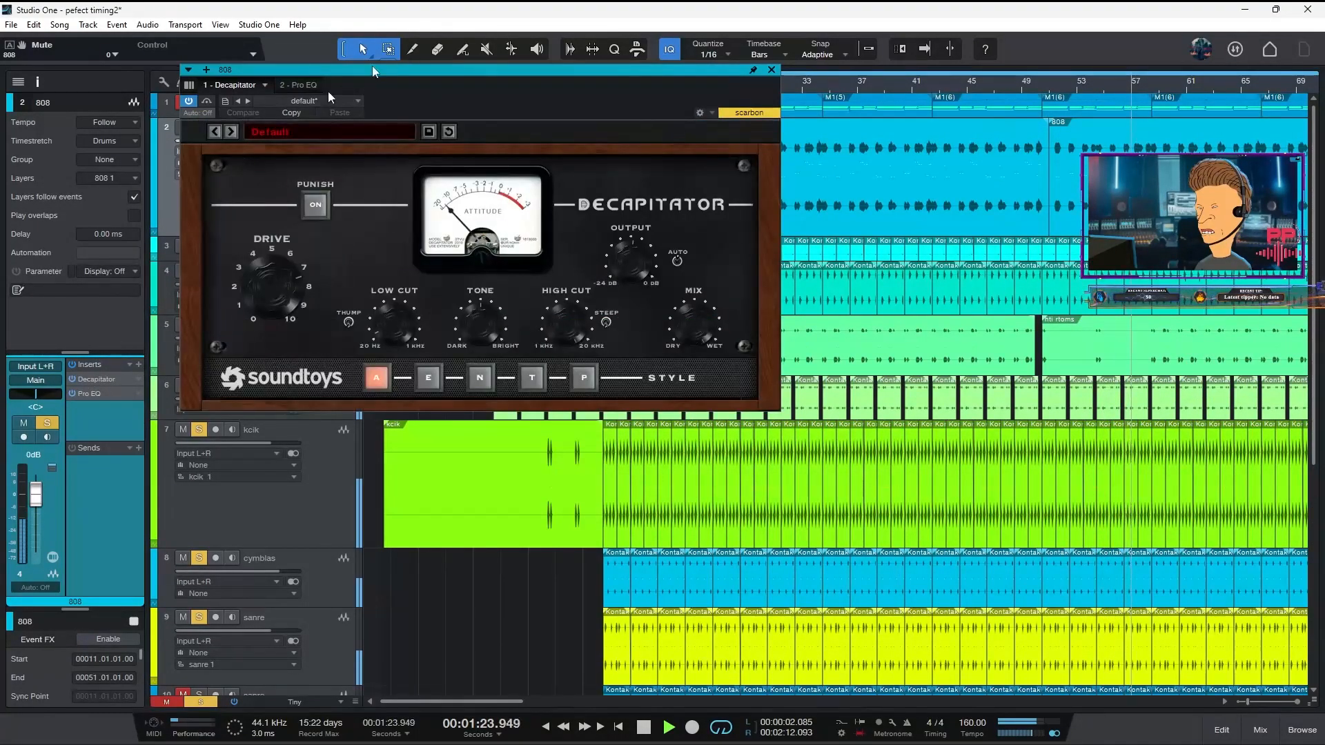
drag(501, 87, 649, 149)
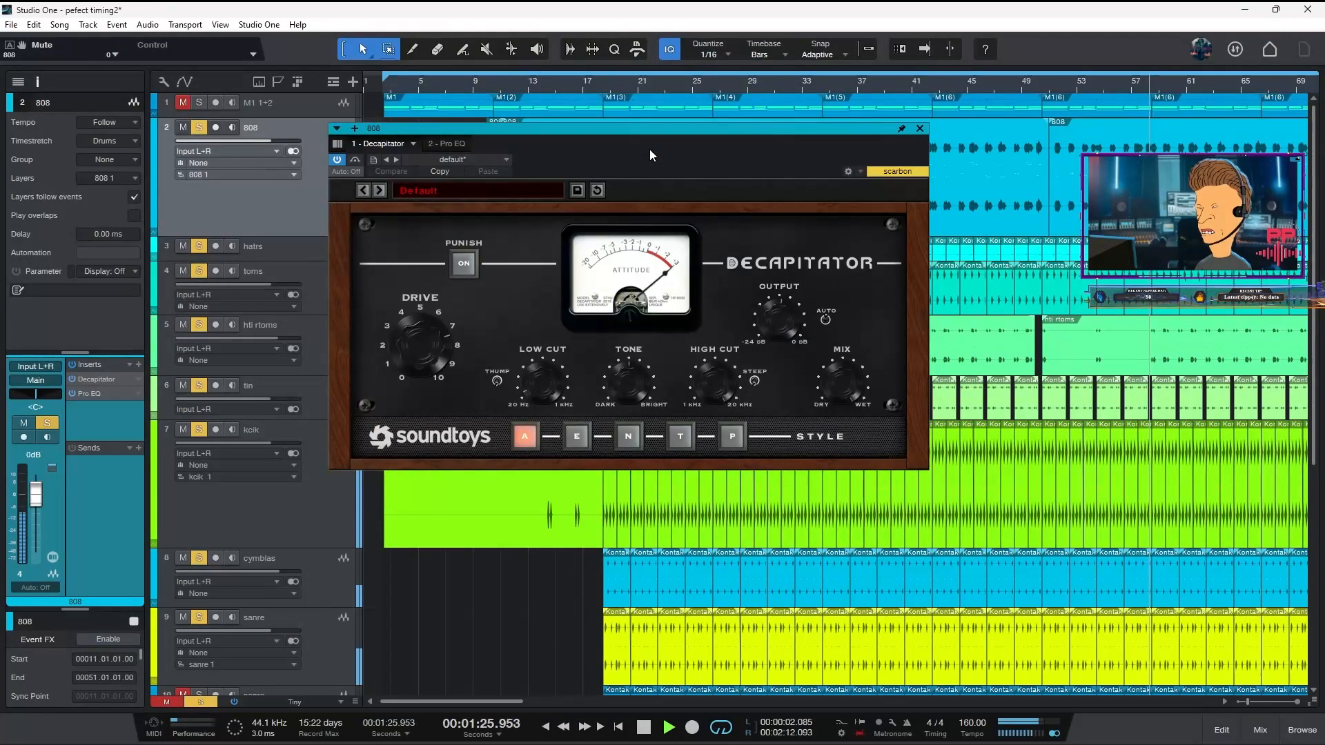
key(space)
drag(646, 152, 769, 164)
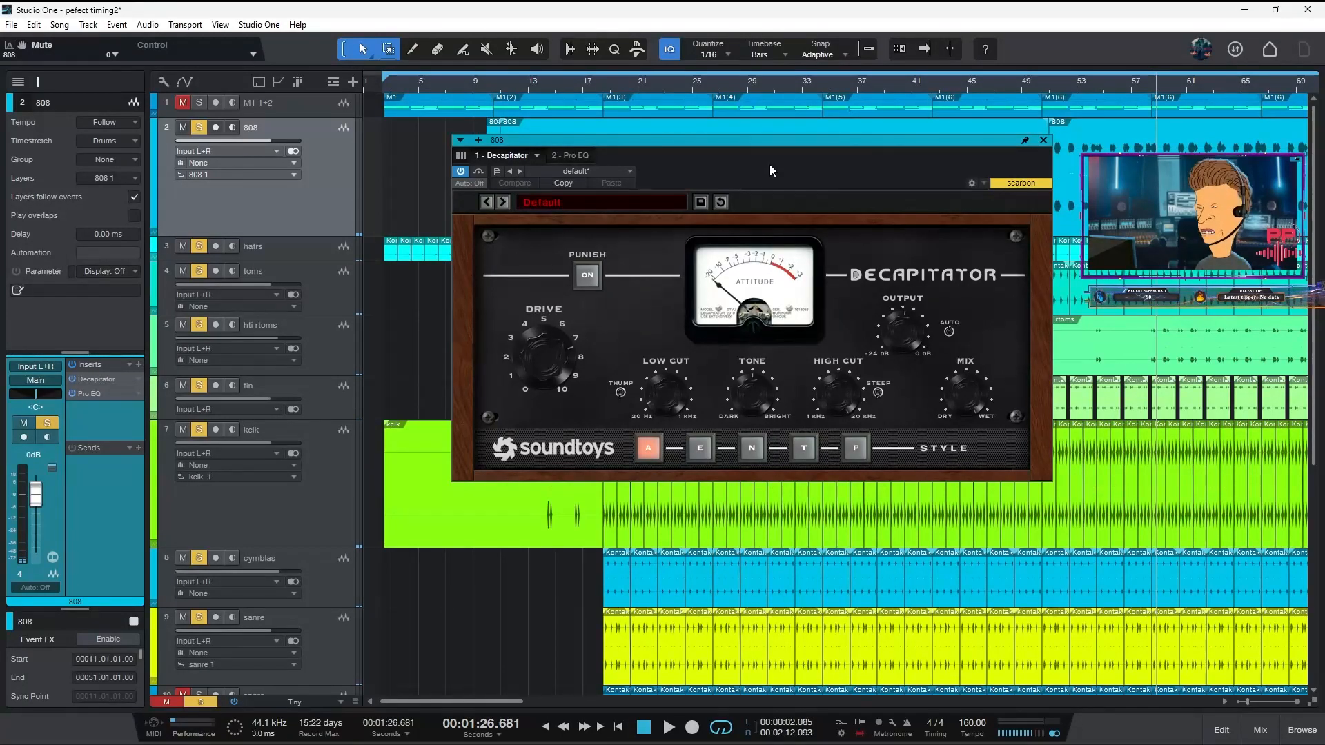
drag(767, 167, 748, 149)
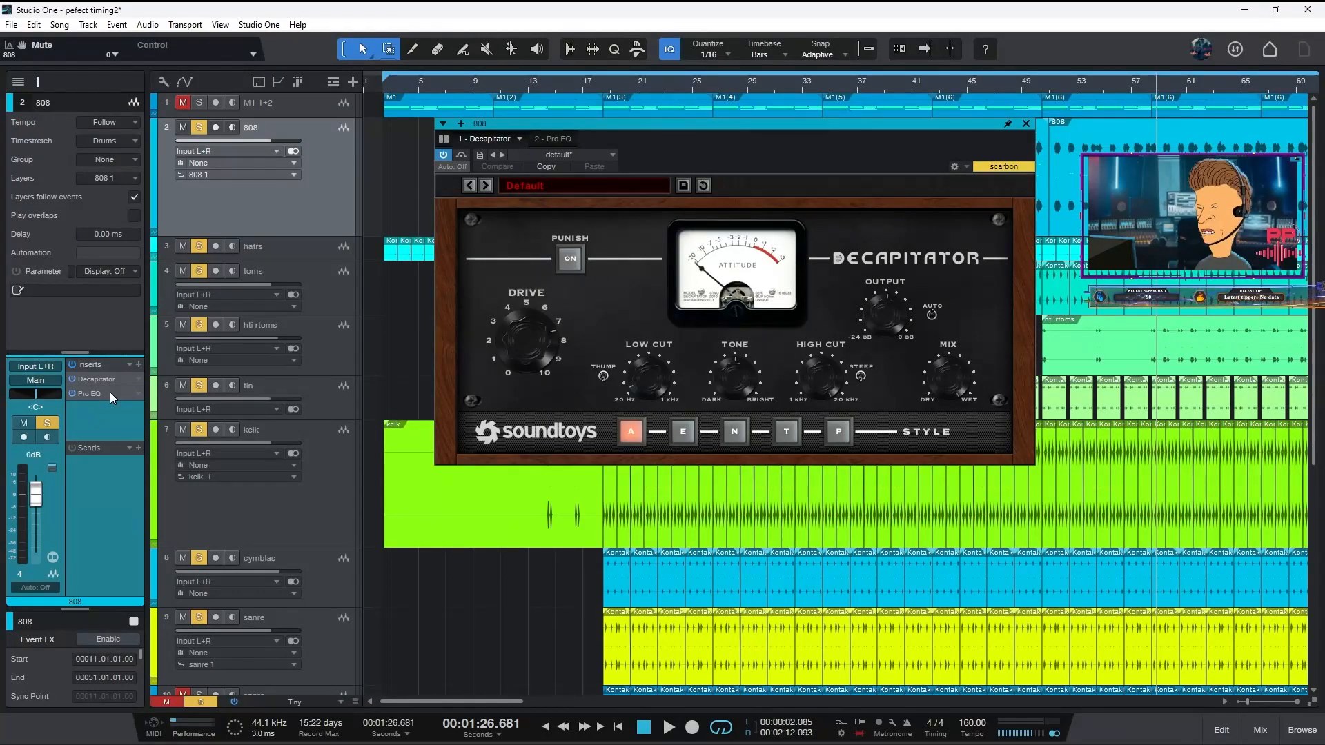
- Compare the 808 with Decapitator bypassed and active during playback, taking hti rtoms, tin and the yellow sanre out of the solo
key(space)
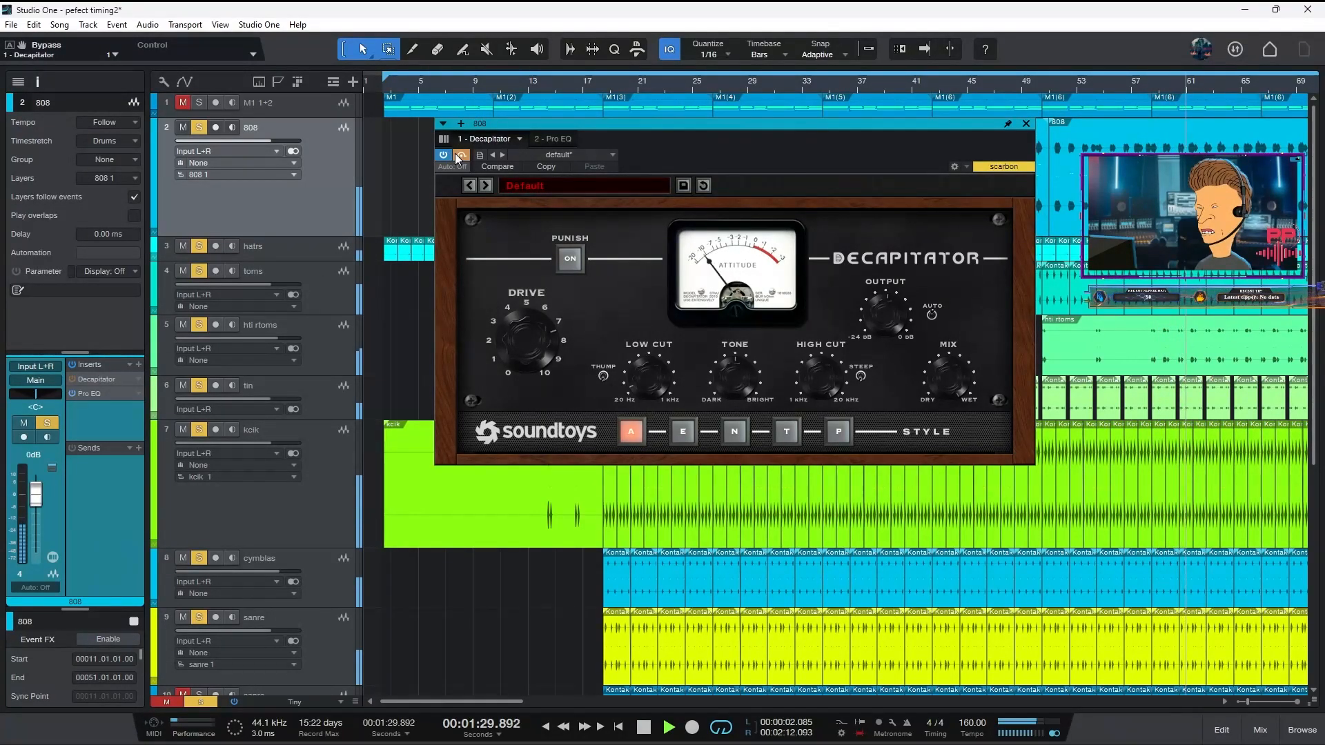
click(183, 324)
click(182, 385)
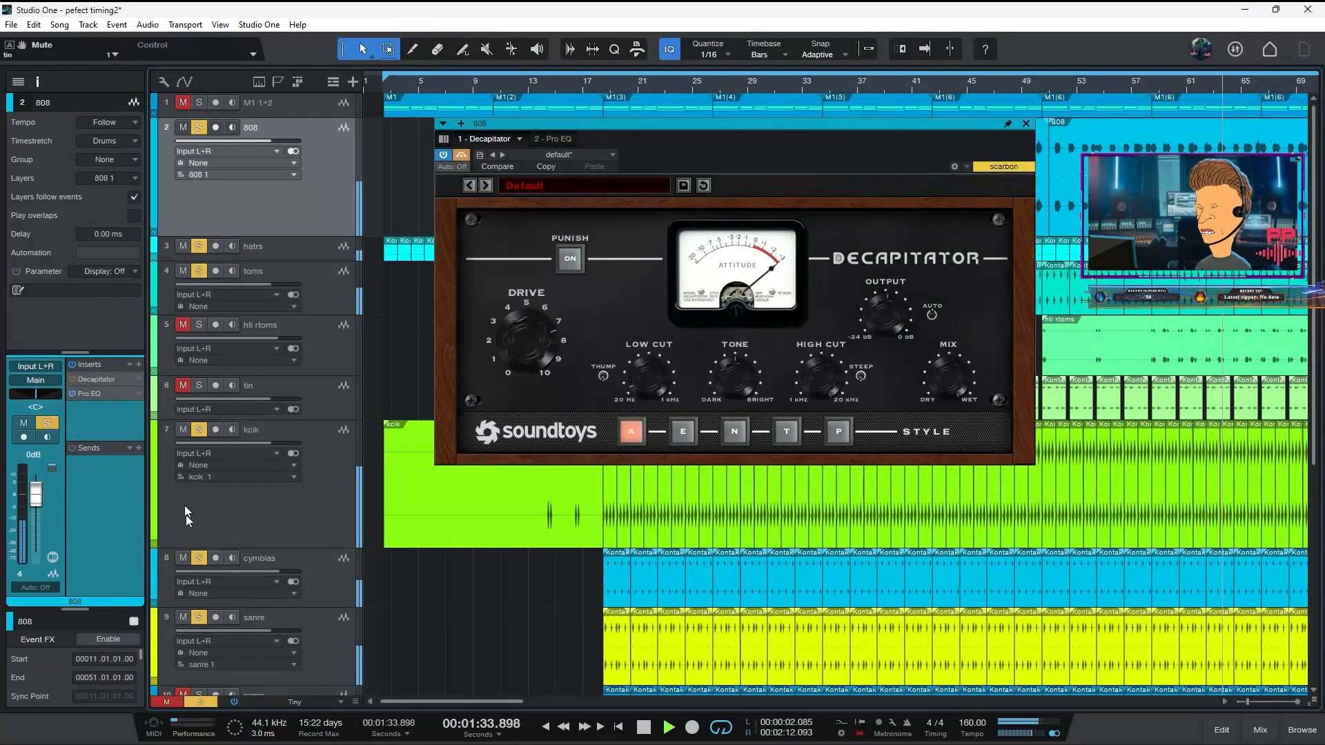
click(183, 618)
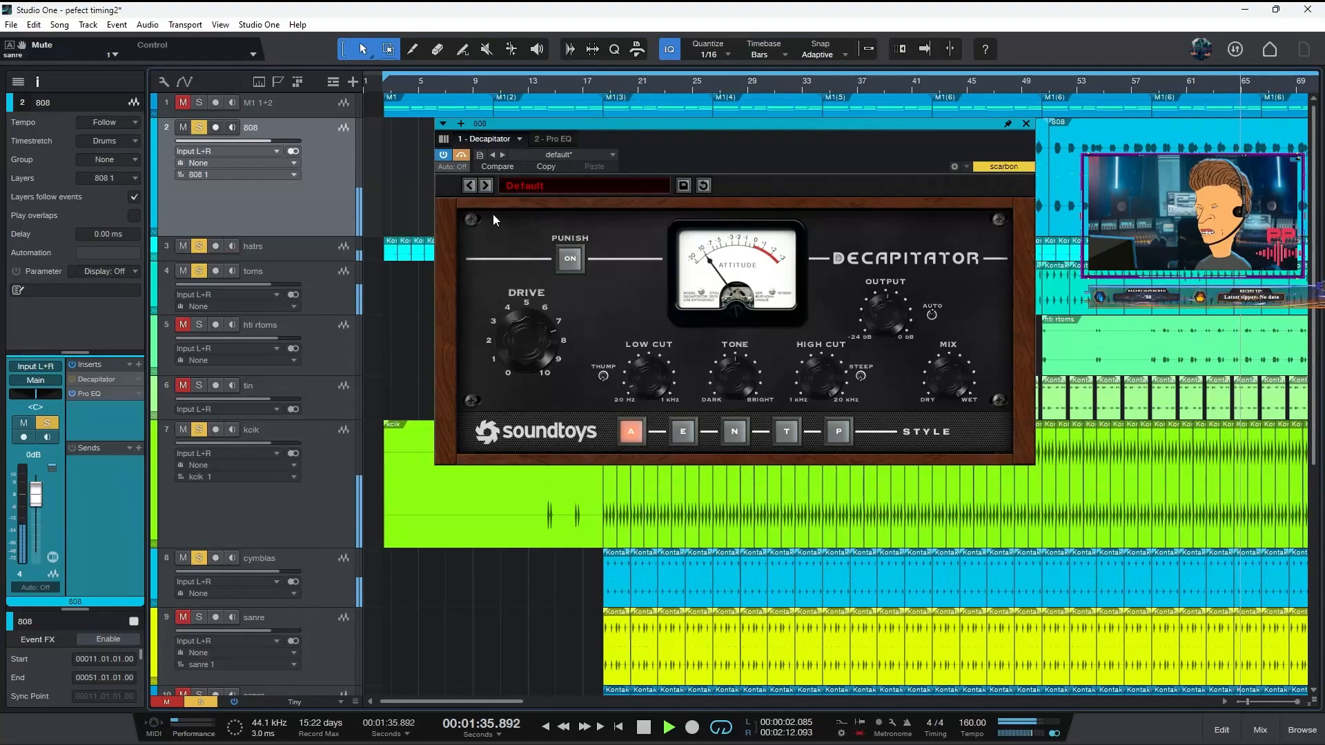
click(462, 156)
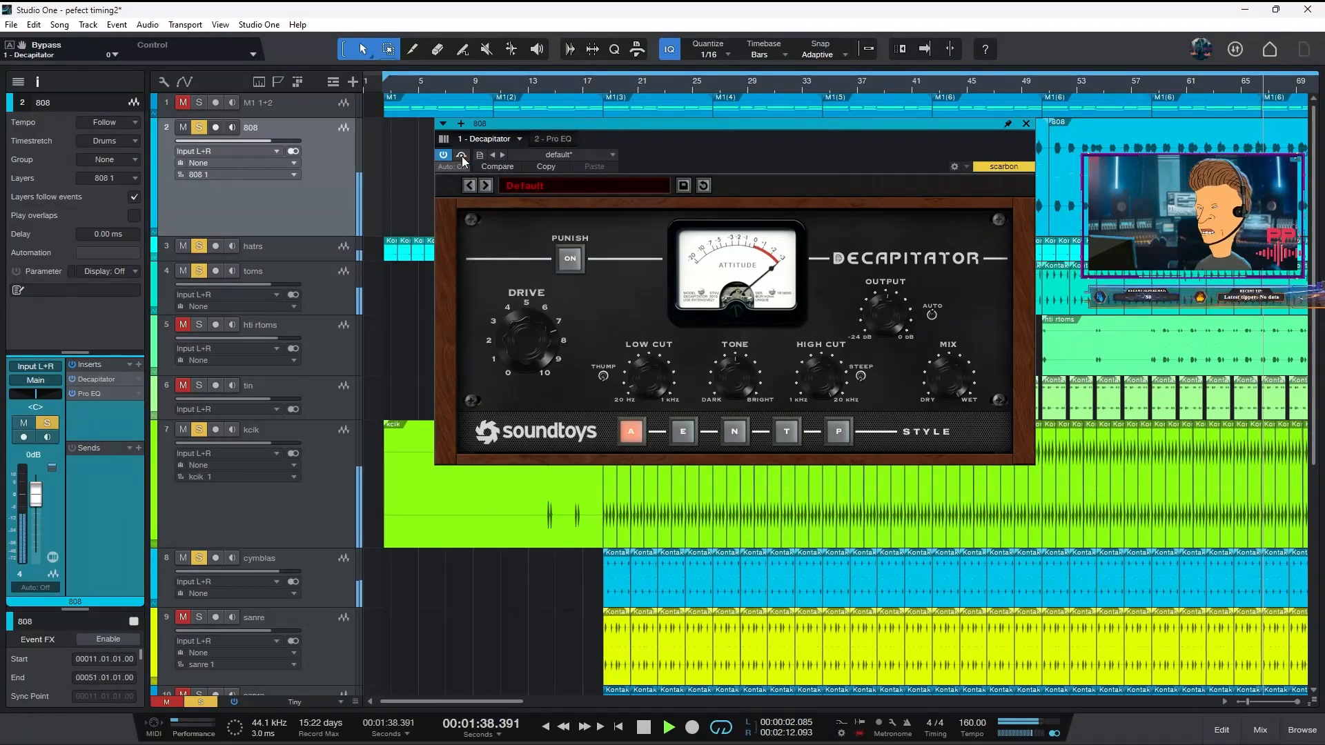
- Open the 808 track's Pro EQ, bypass it during playback and stop to examine its band settings
click(90, 395)
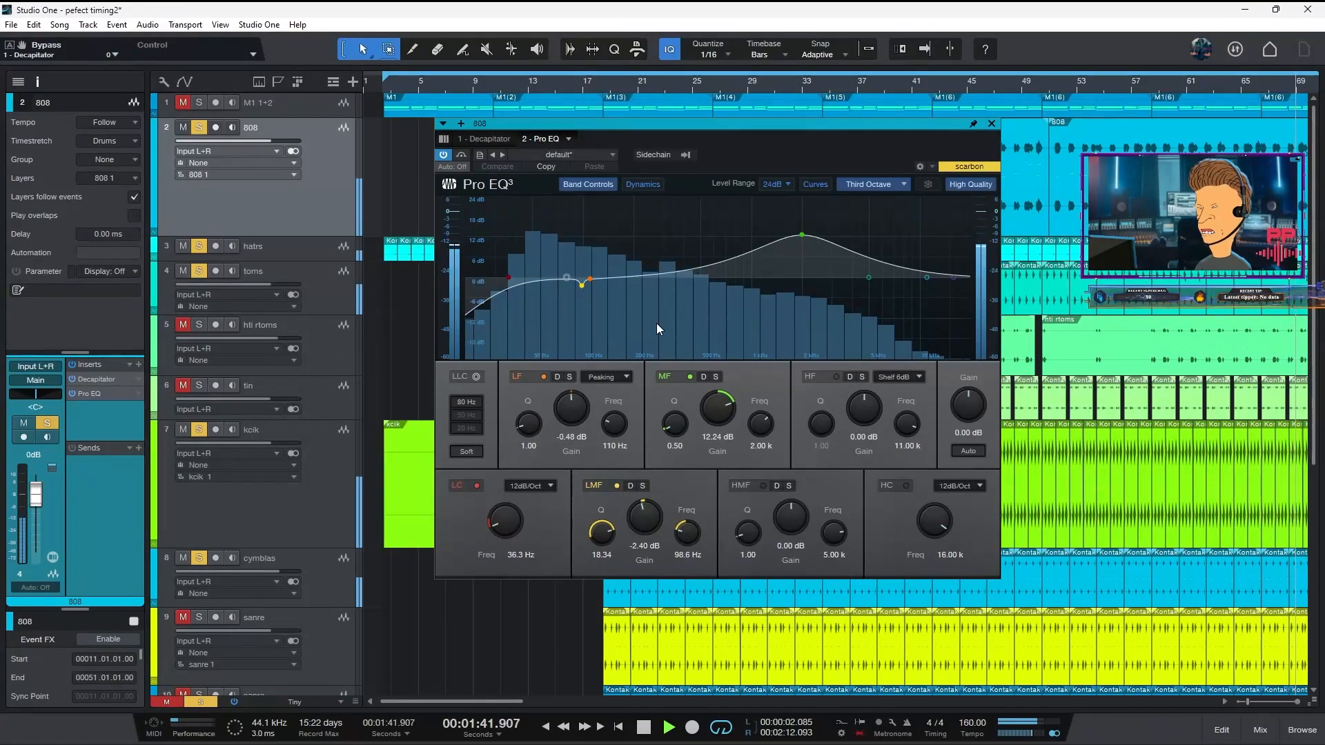
click(461, 157)
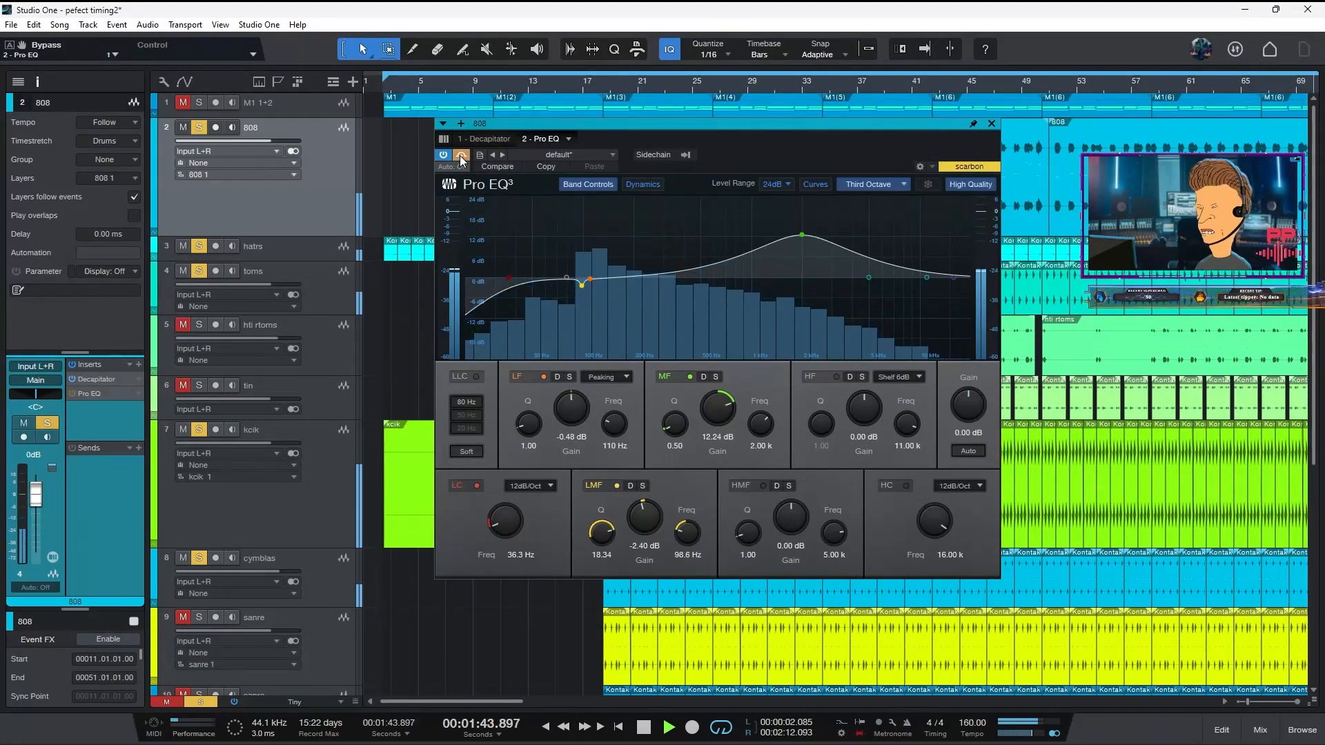
key(space)
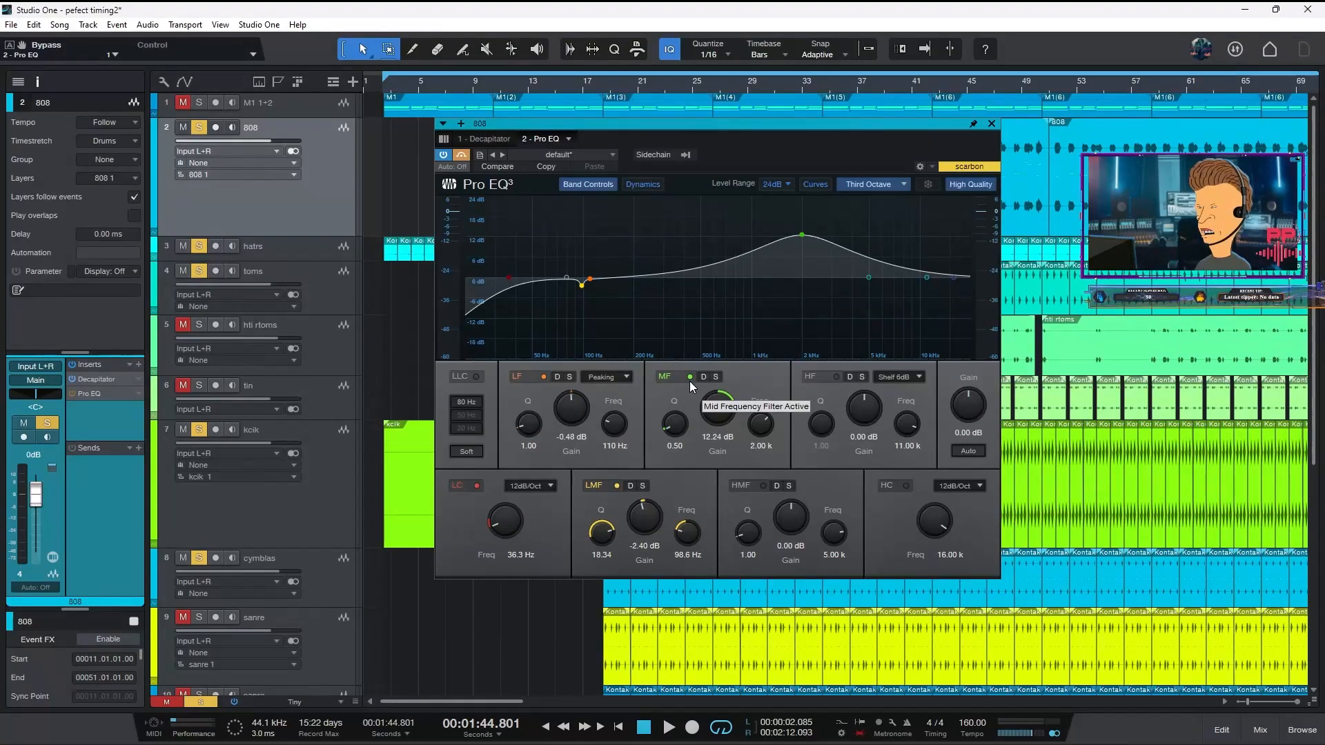
- Resume playback and compare the 808 with the EQ's MF band, the EQ and then all inserts switched off and on
key(space)
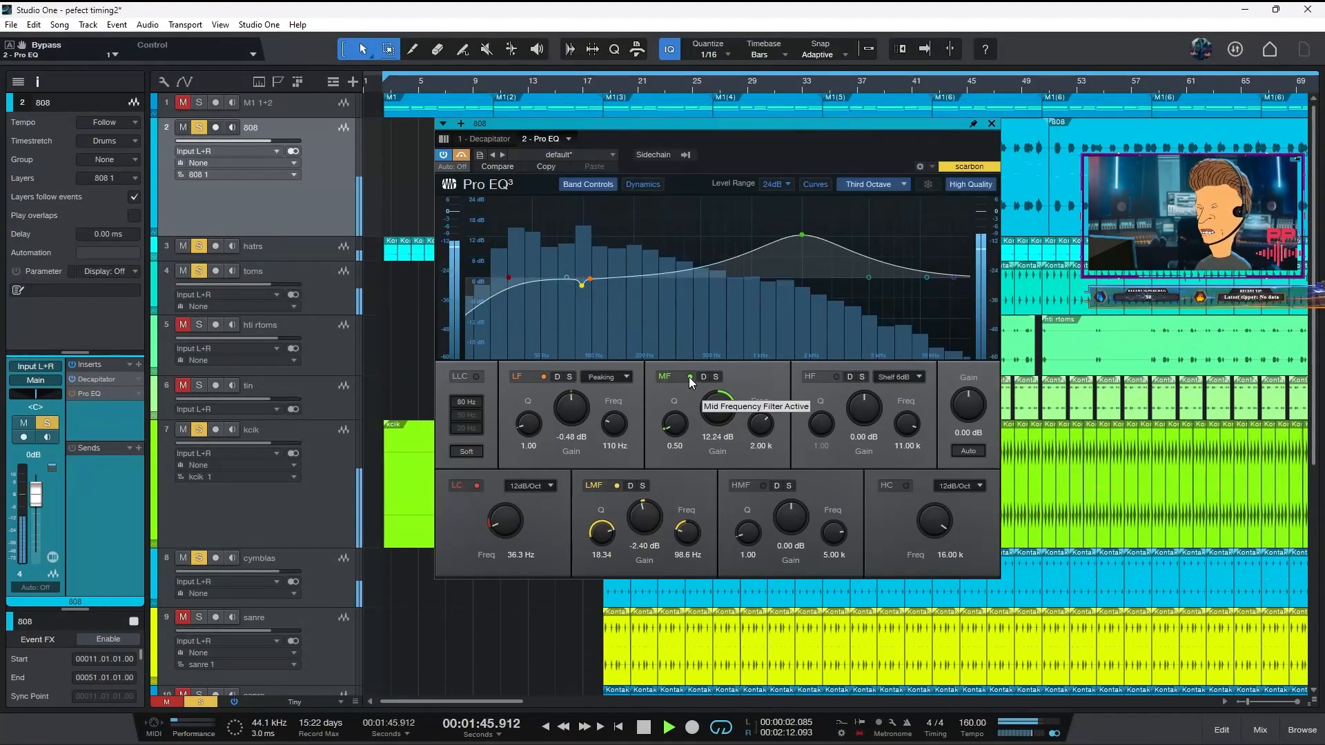
click(690, 377)
click(690, 377)
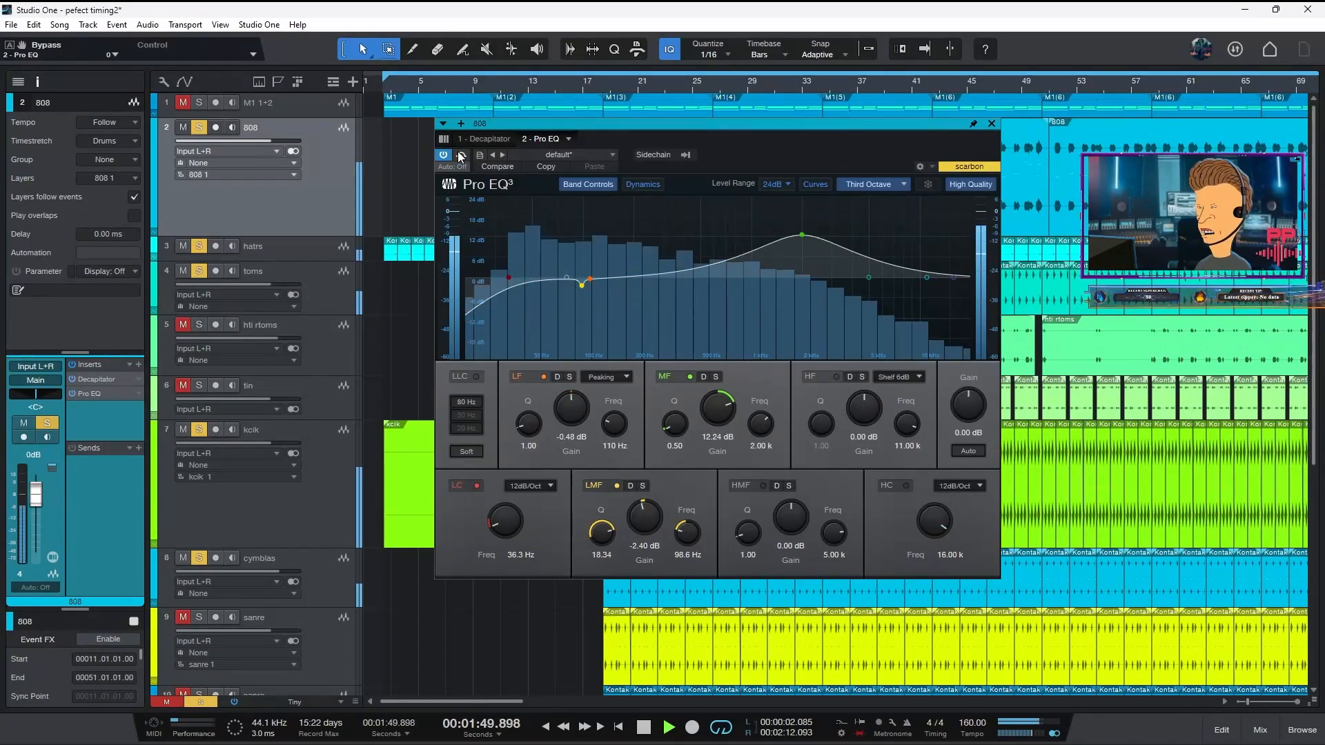
click(73, 363)
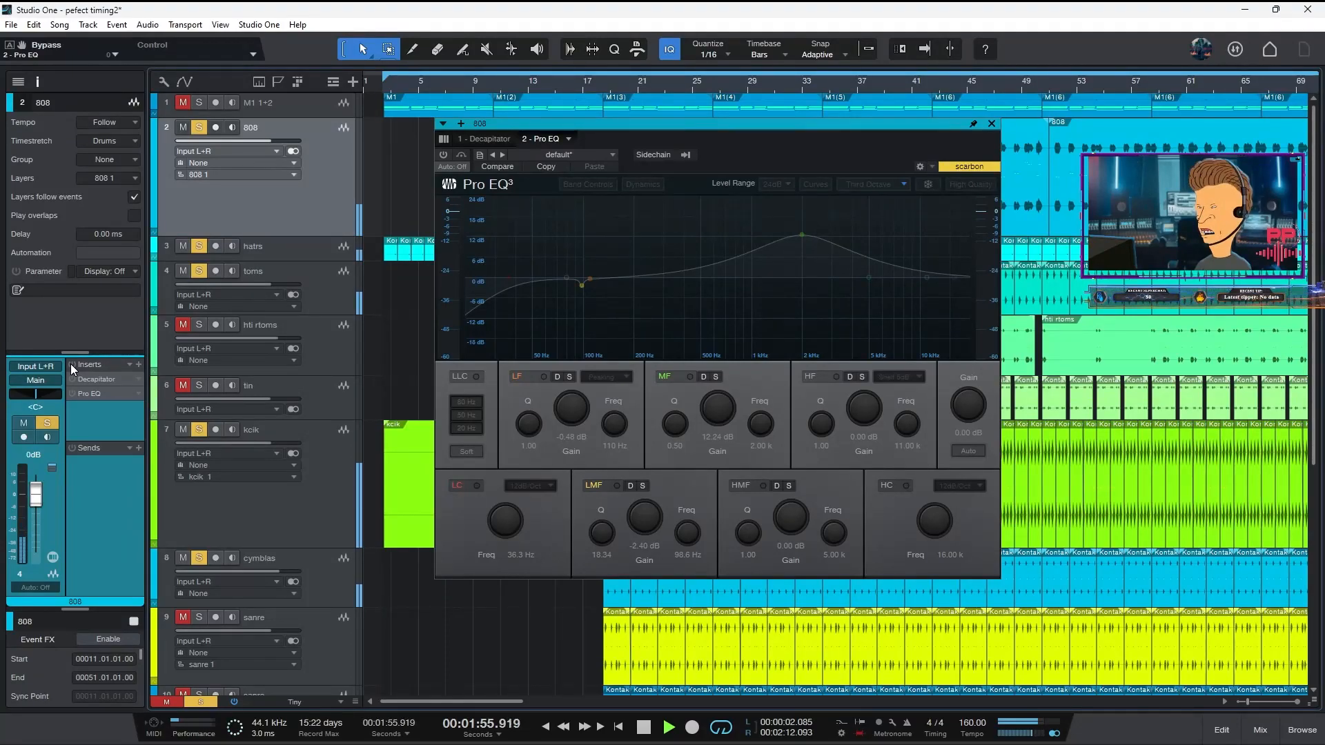
click(73, 365)
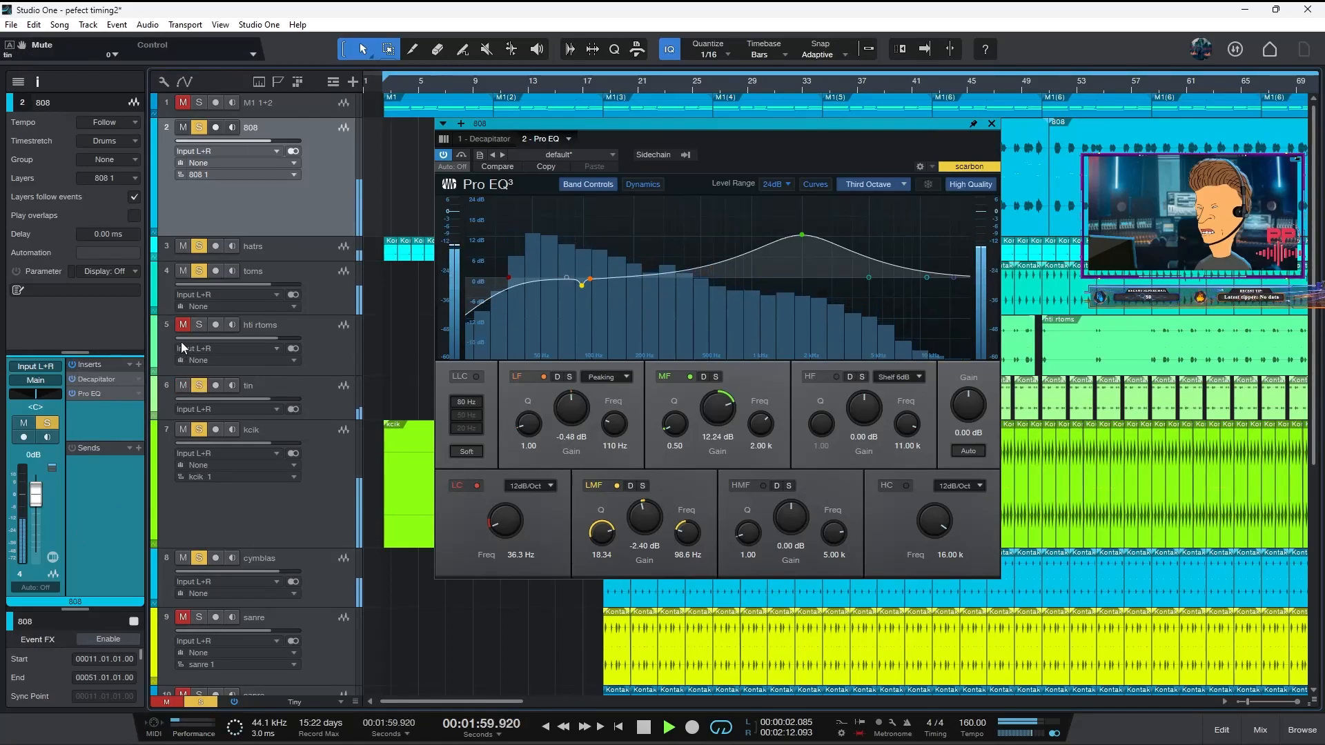
- Add the hti rtoms and M1 1+2 tracks to the solo, close the plug-in window and increase the M1 1+2 track's height
click(182, 324)
click(182, 104)
click(293, 107)
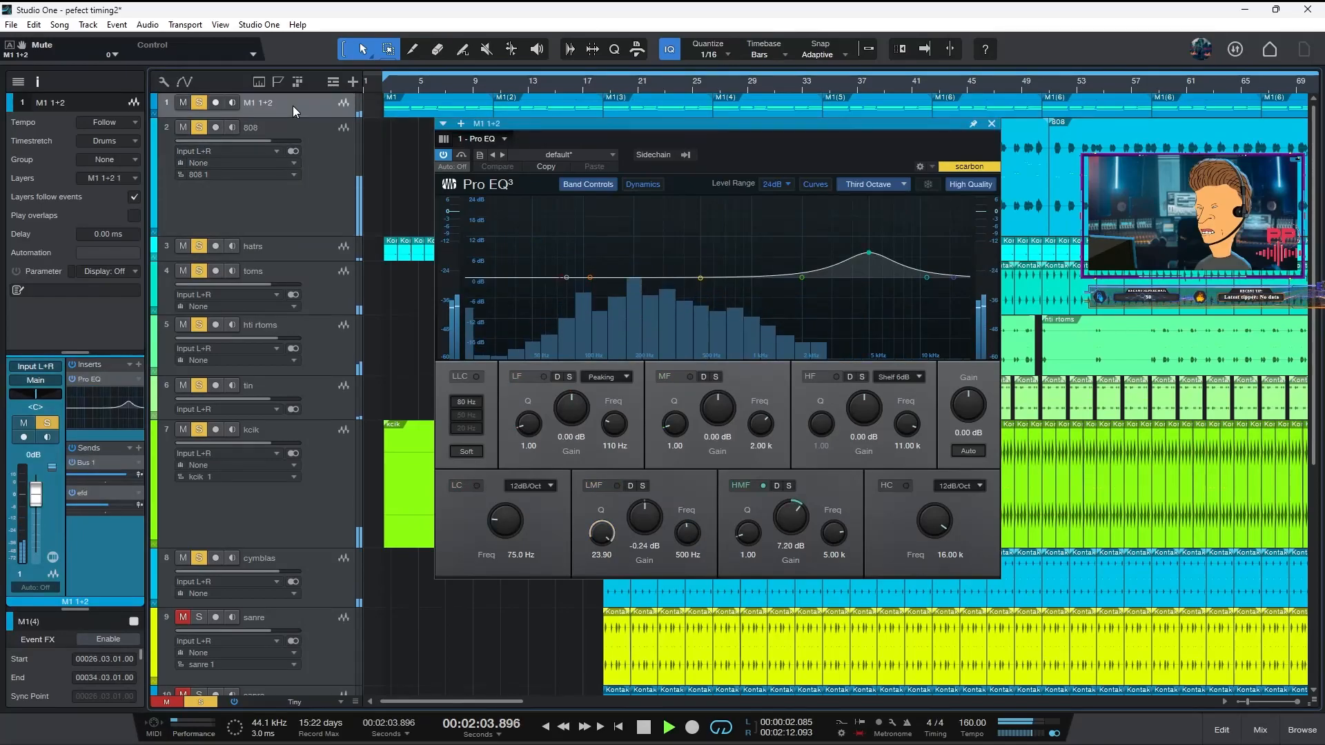
click(992, 124)
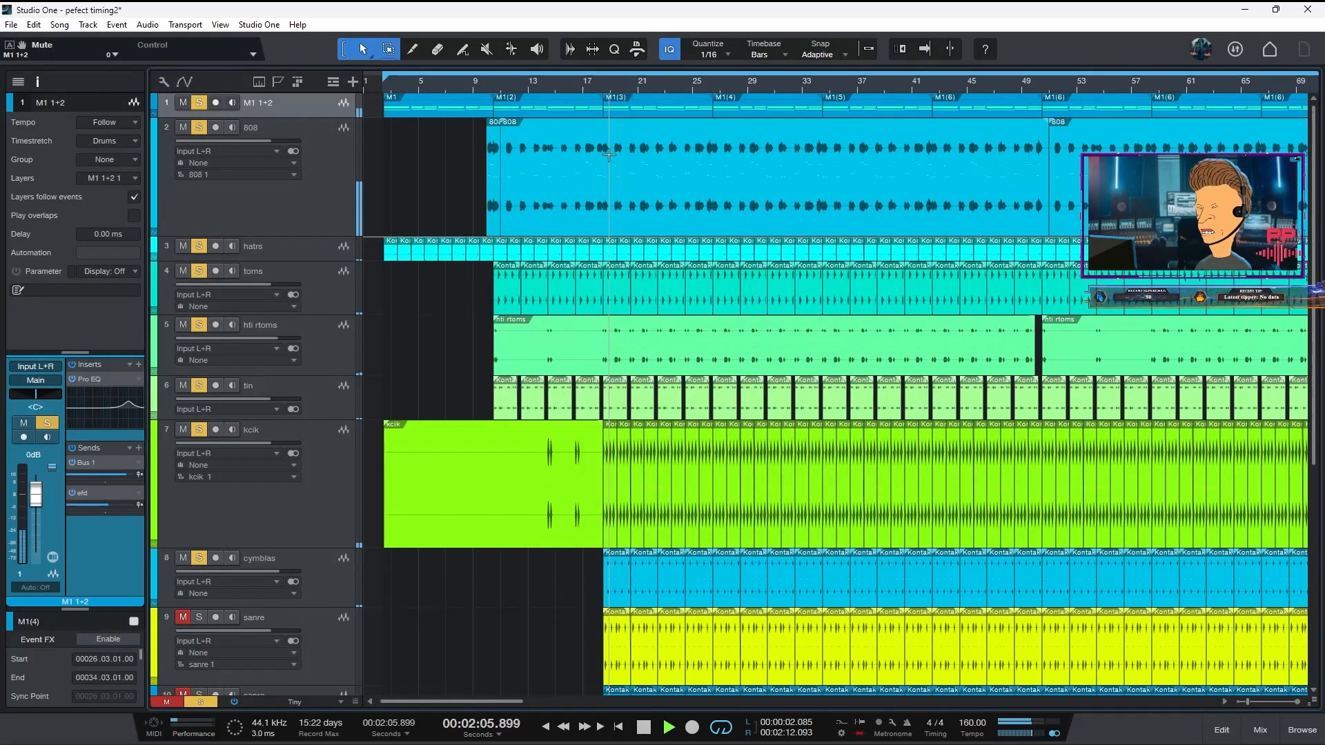
drag(348, 117, 339, 204)
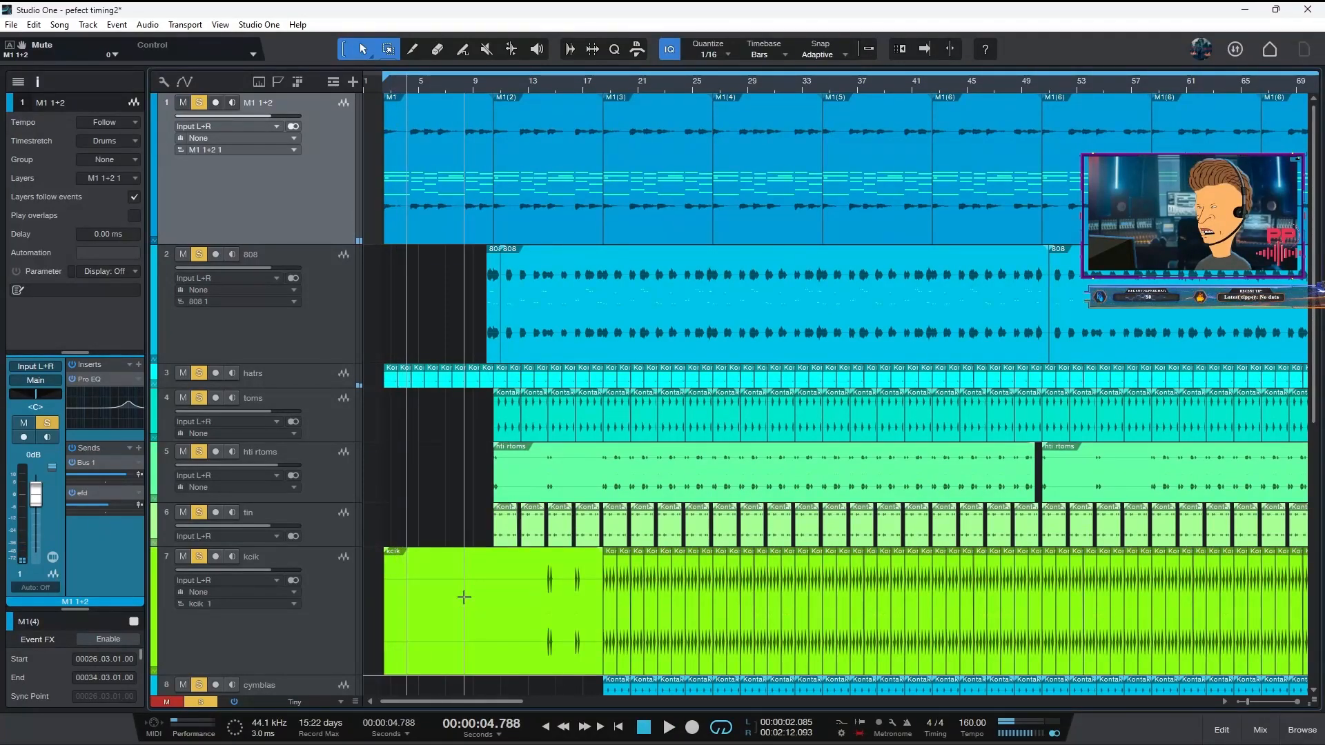
- Play the soloed tracks from near the song start and examine the HMF boost in the M1 1+2 track's Pro EQ
mouse_move(403, 701)
mouse_down()
mouse_move(434, 704)
mouse_move(397, 700)
mouse_up()
click(337, 297)
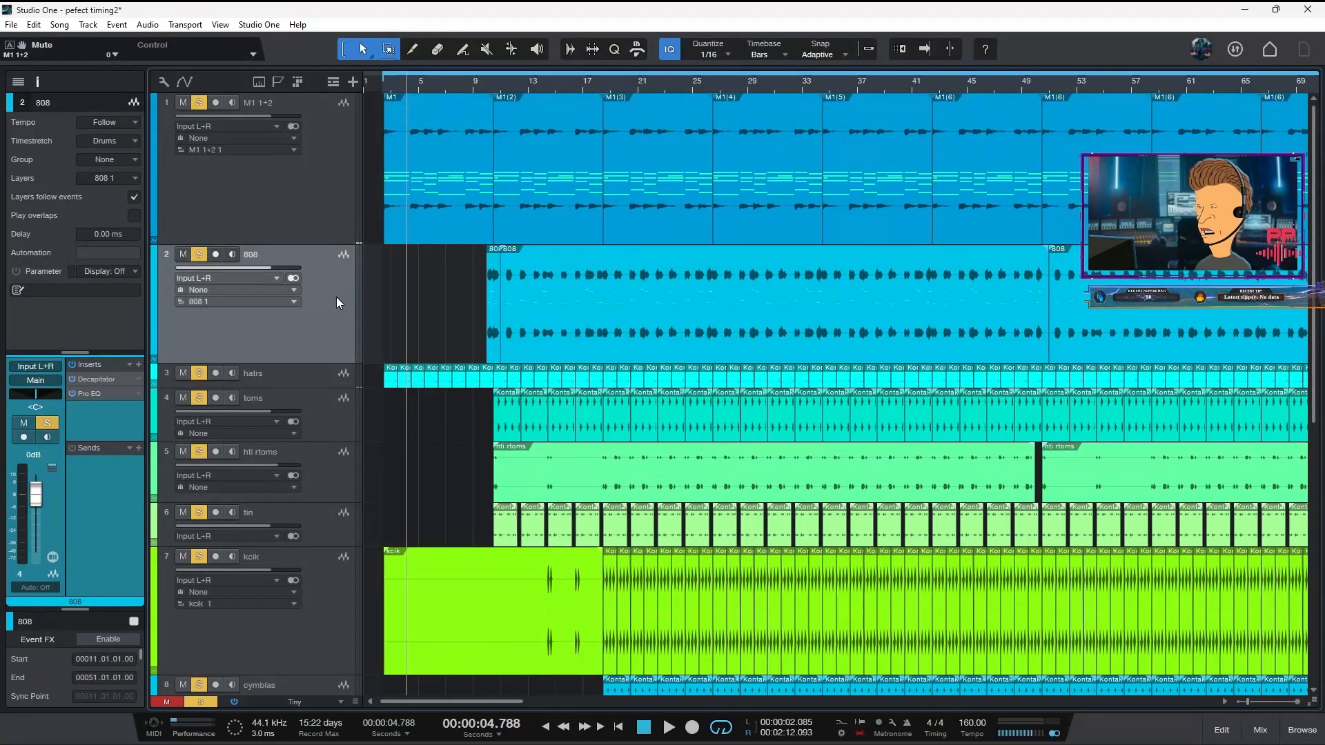
click(323, 200)
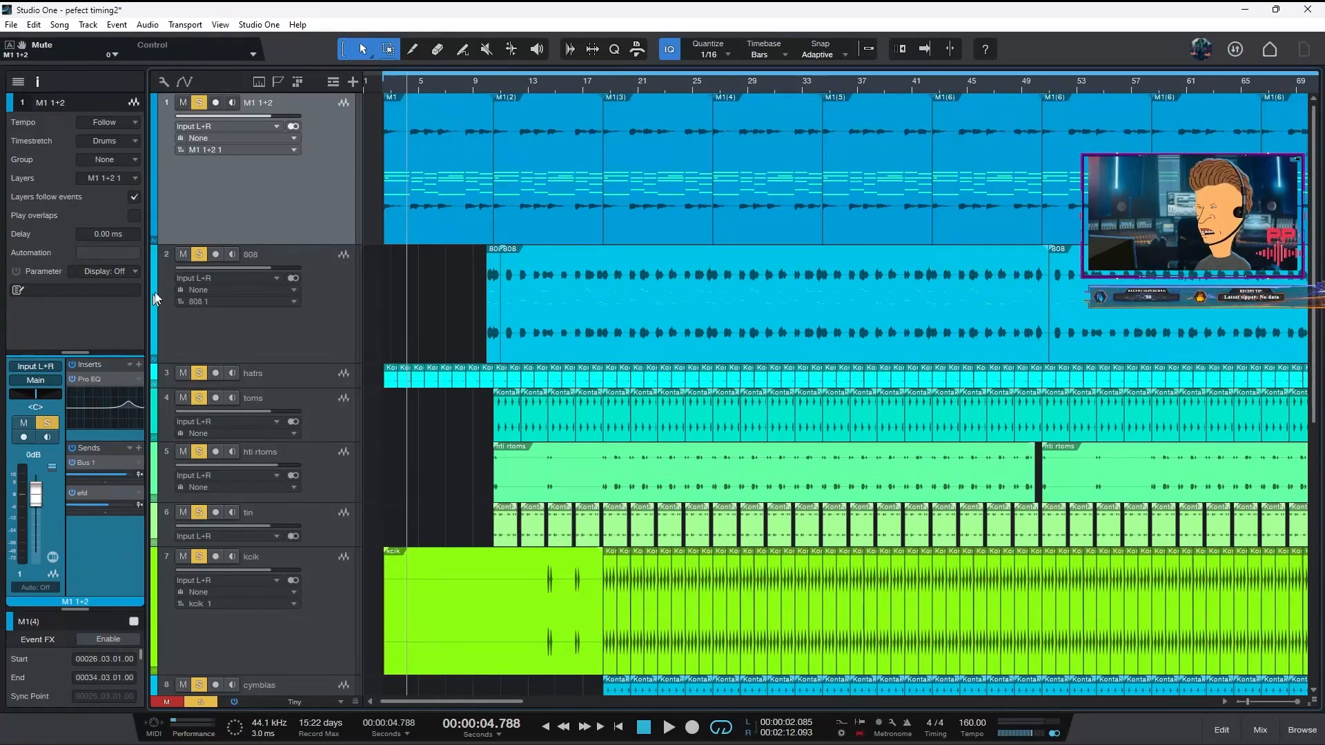
key(space)
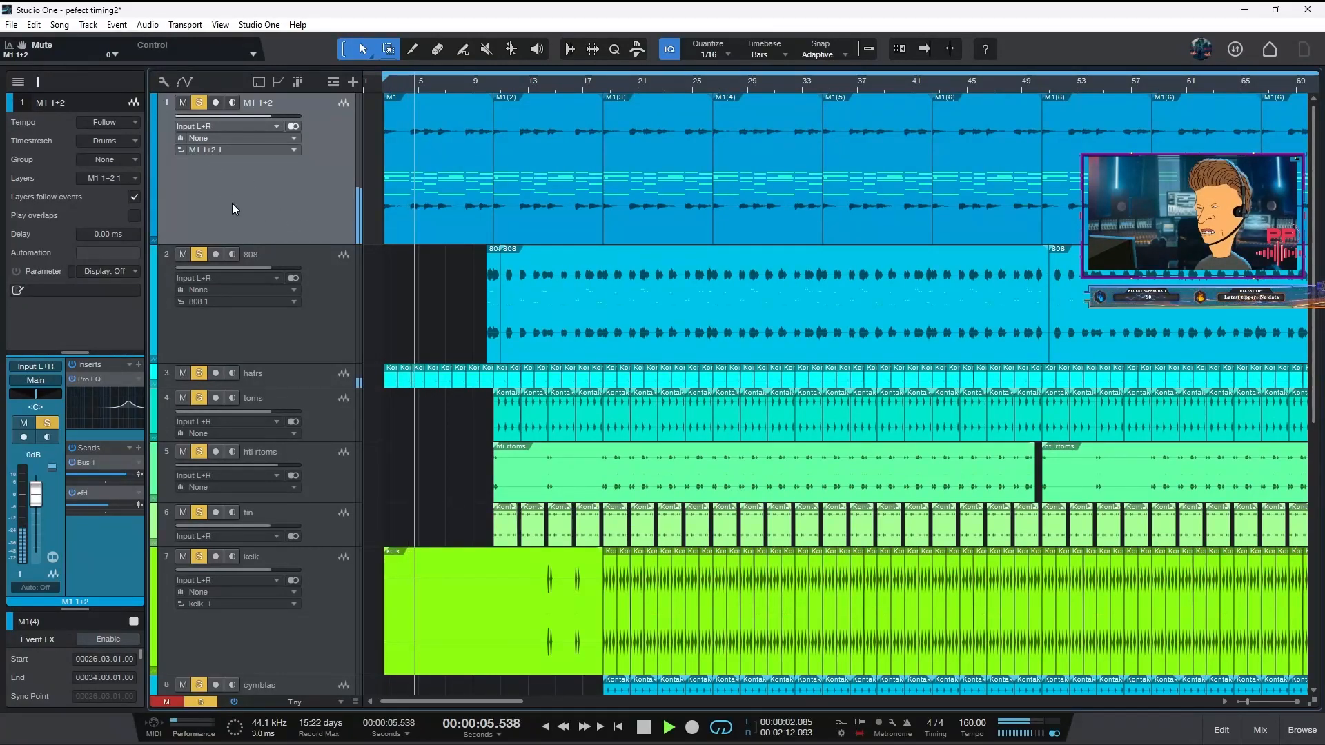
click(93, 378)
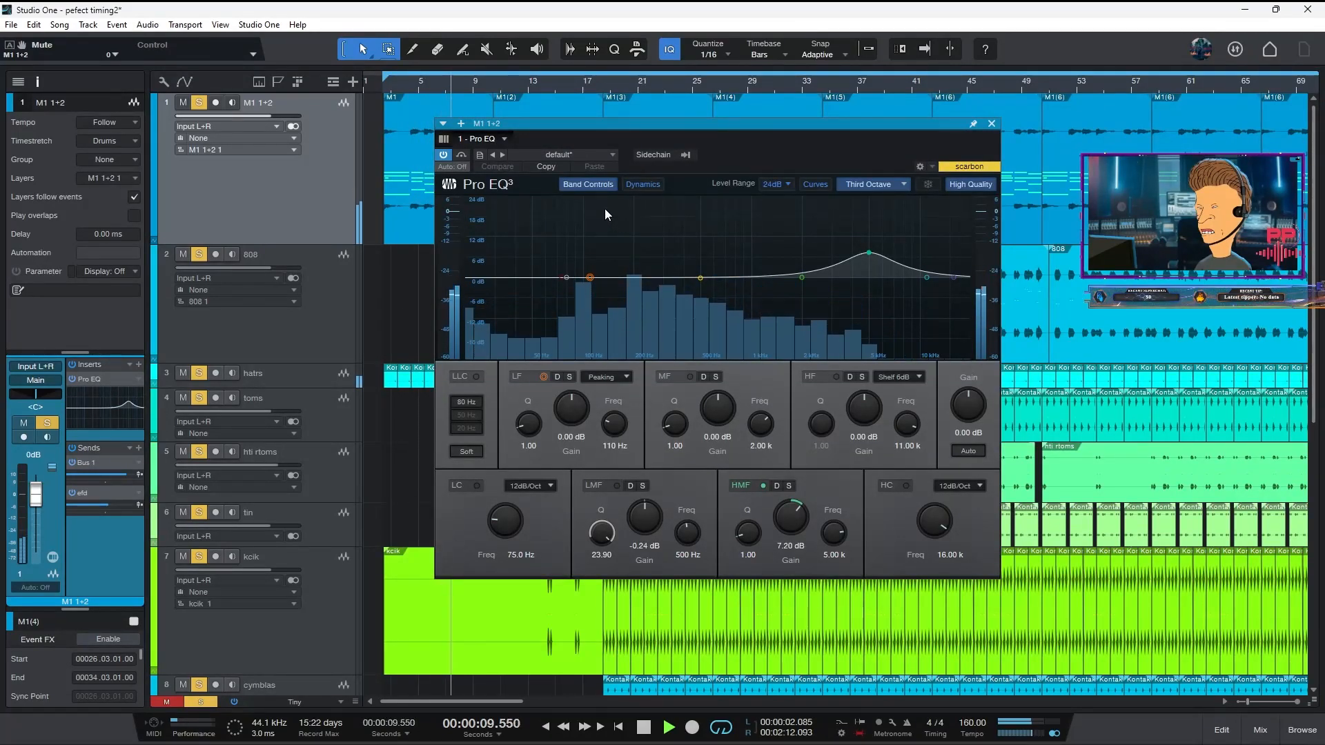
key(space)
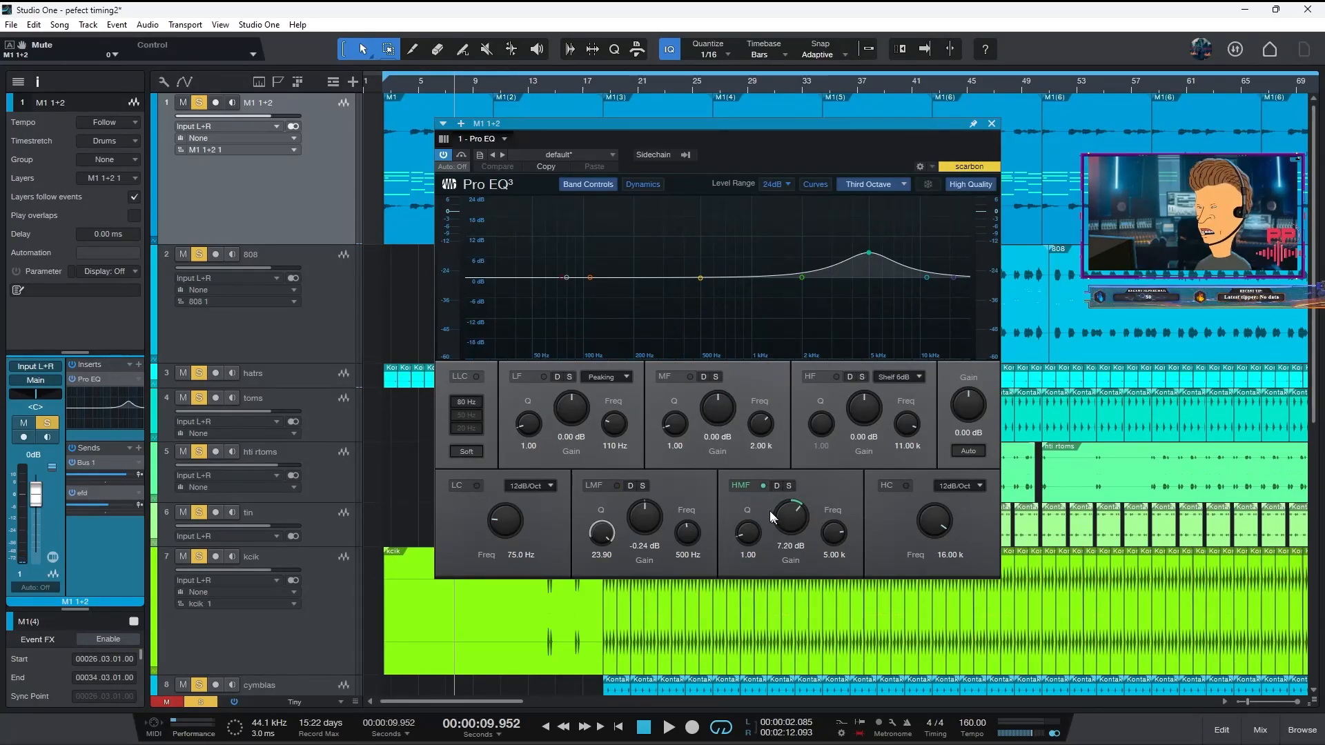
key(space)
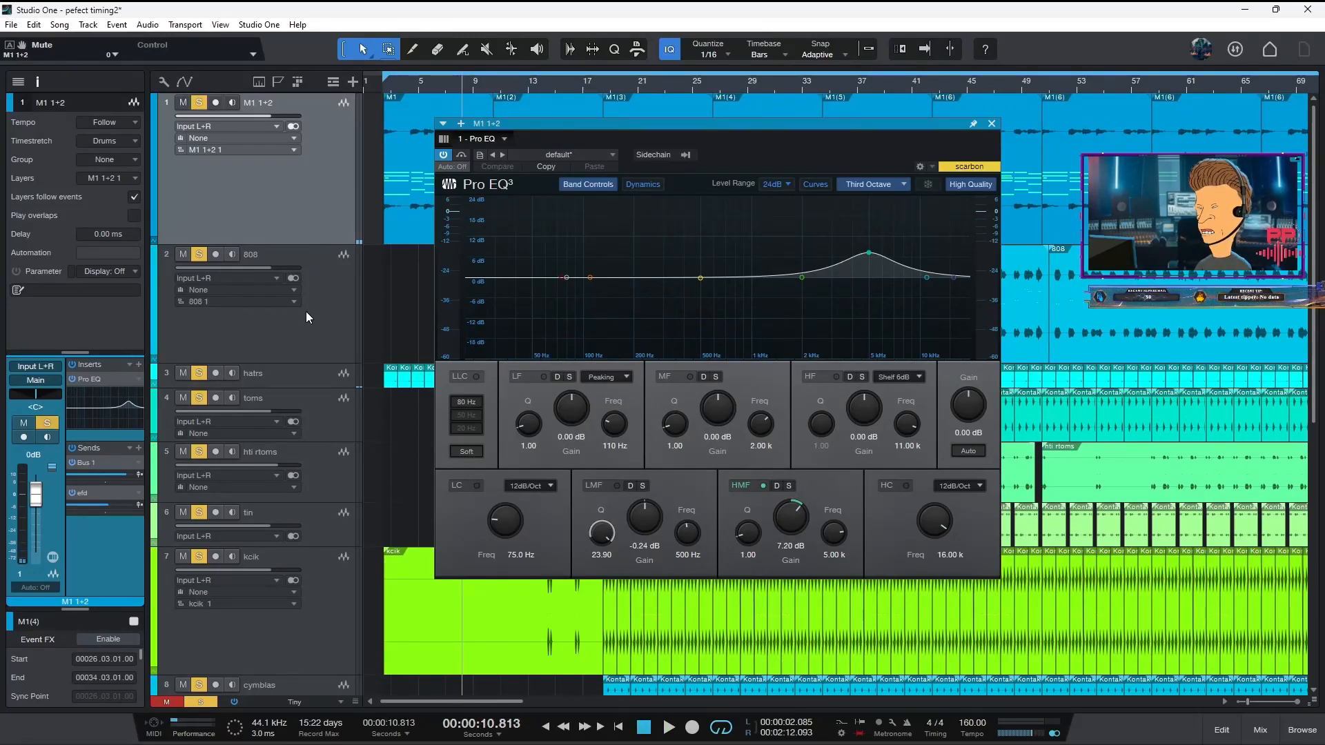
- Open the M1 1+2 track's Bus 1 send to review its S1 Imager Stereo, close it and stop playback
click(86, 465)
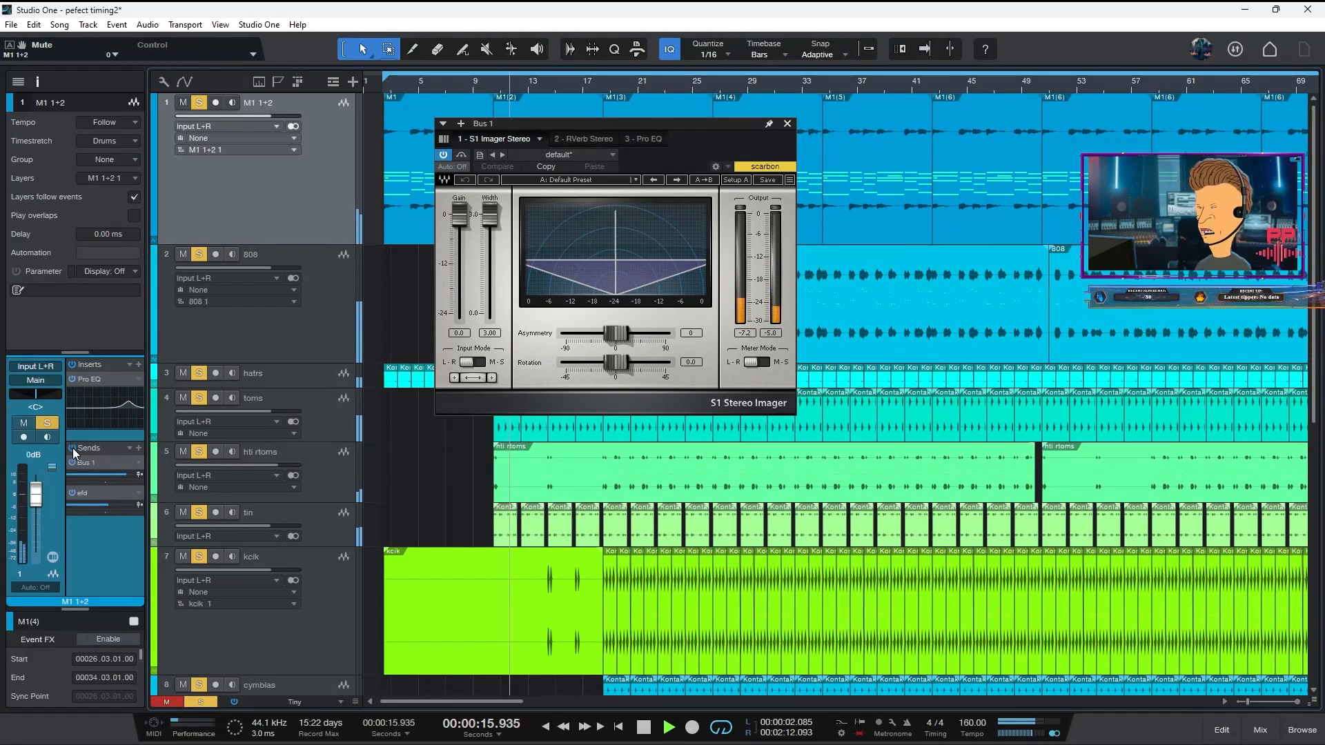
click(787, 124)
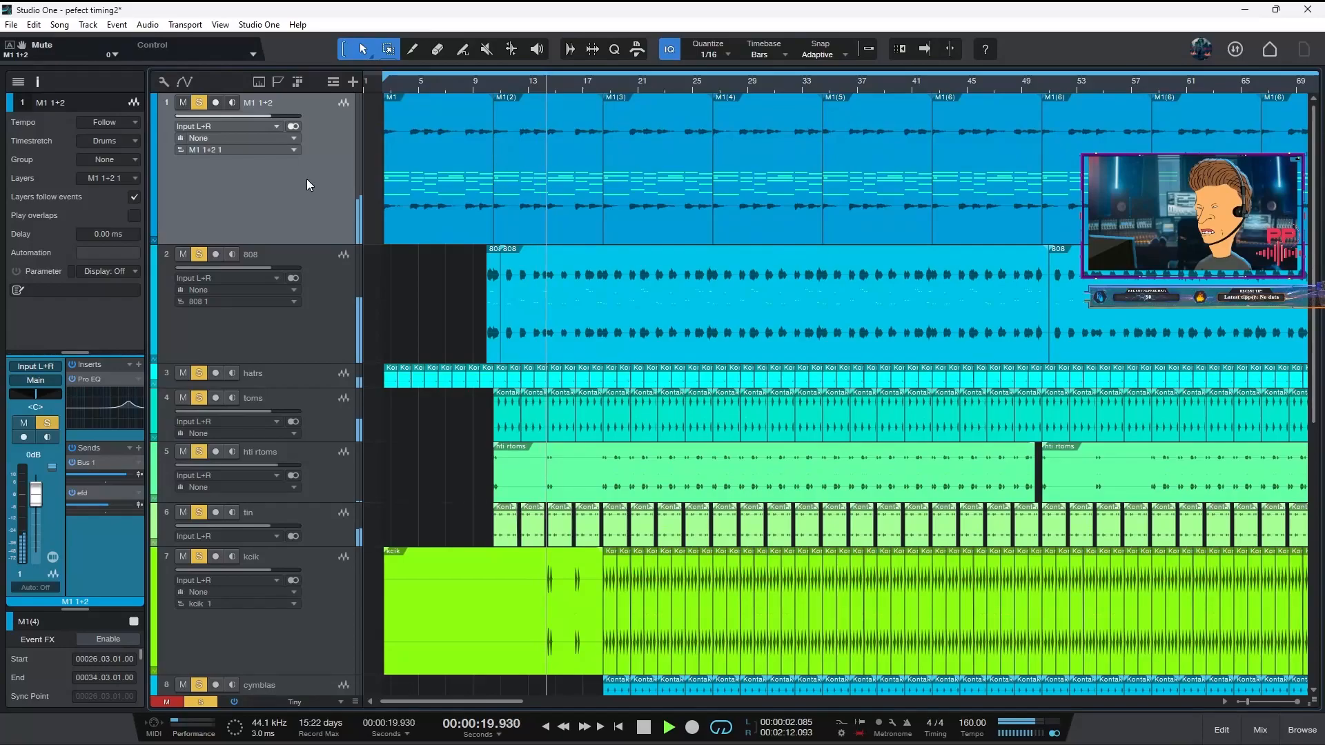
key(space)
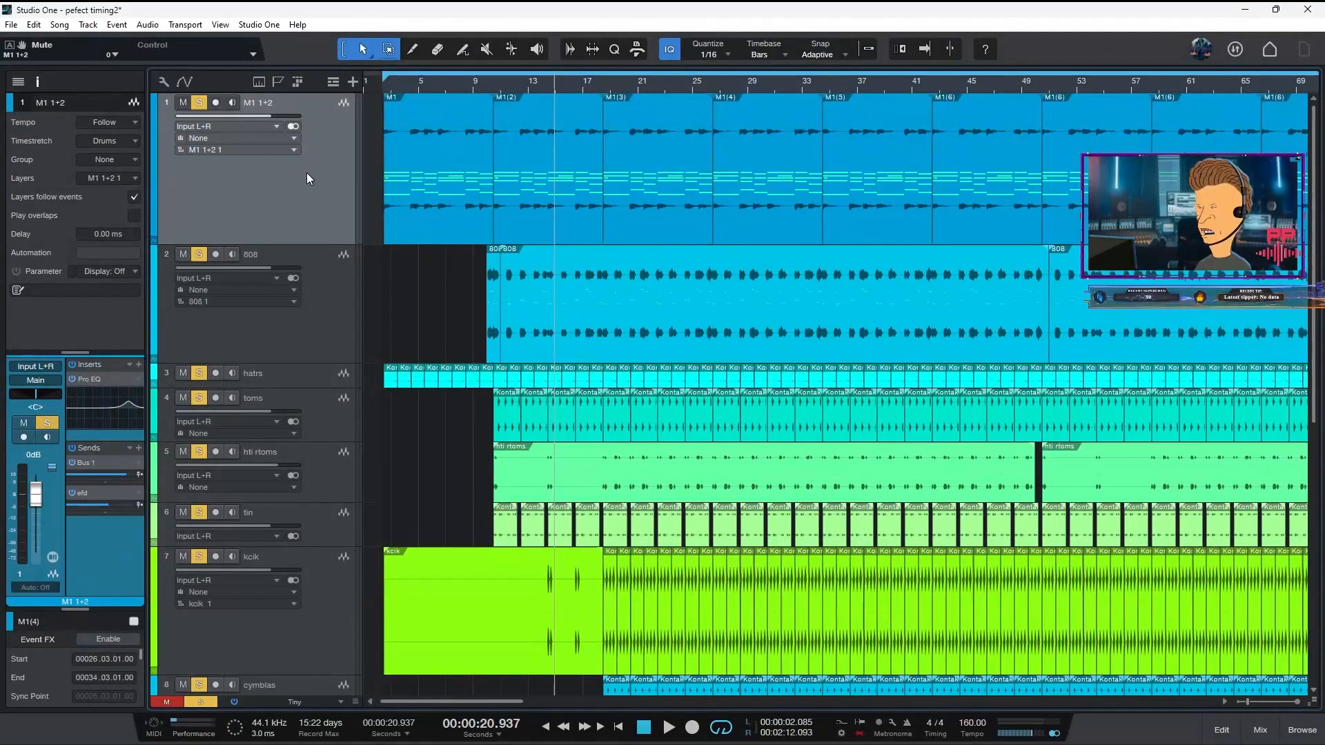
- Play the soloed tracks from about bar 9, add the DUNE 3 track to the solo and increase its track height
click(474, 97)
key(space)
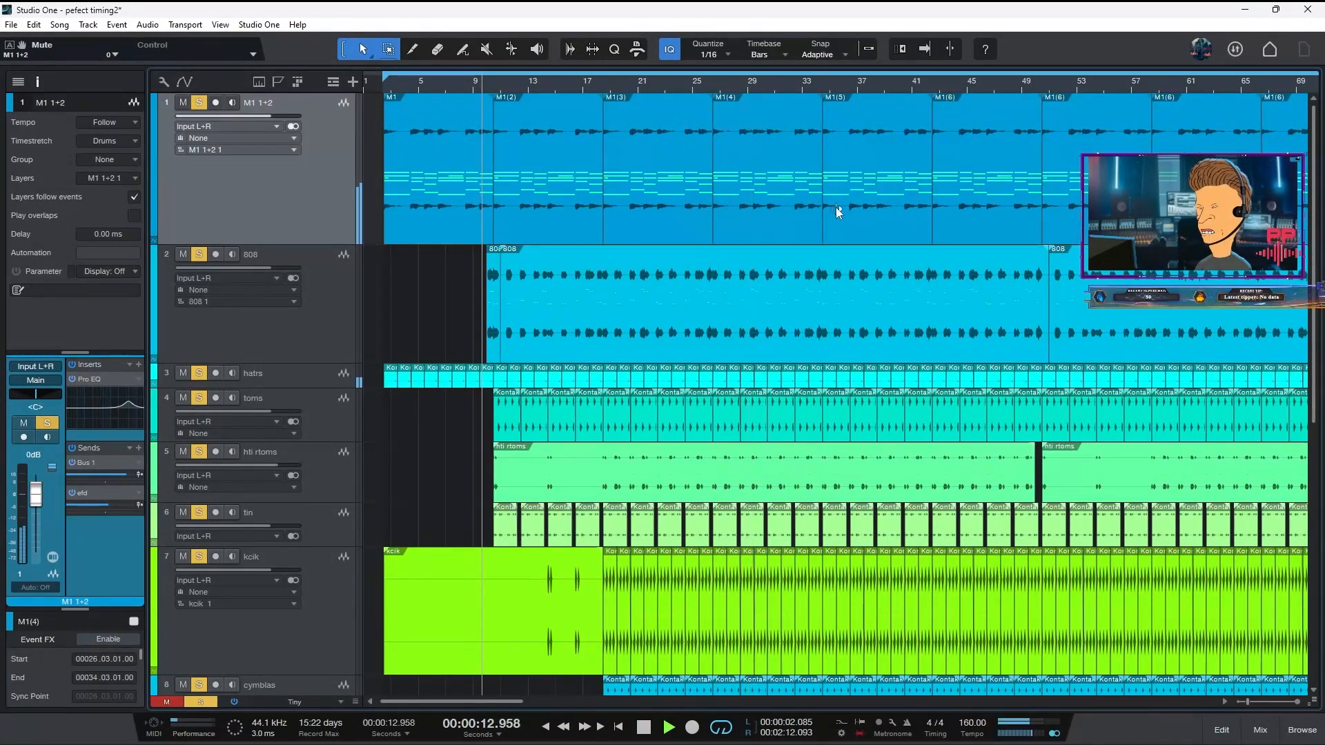
scroll(799, 181, down, 8)
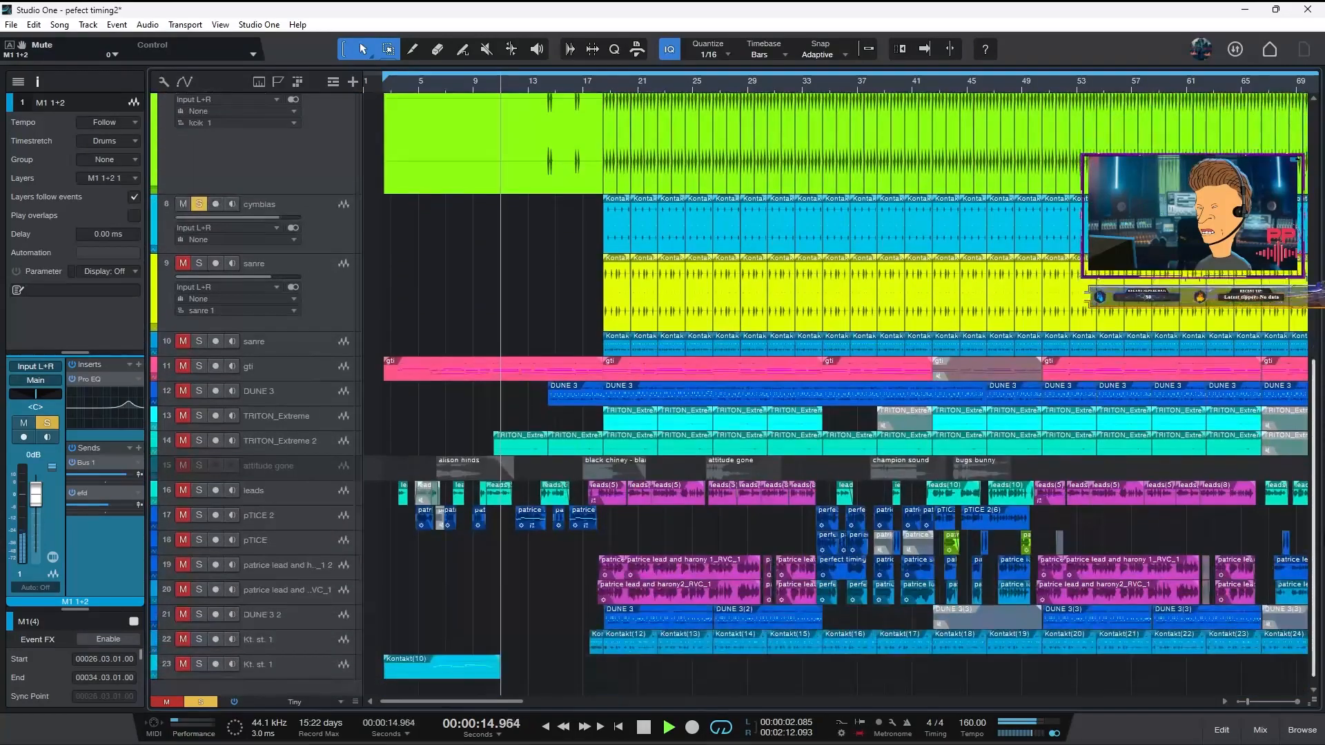
scroll(785, 381, down, 1)
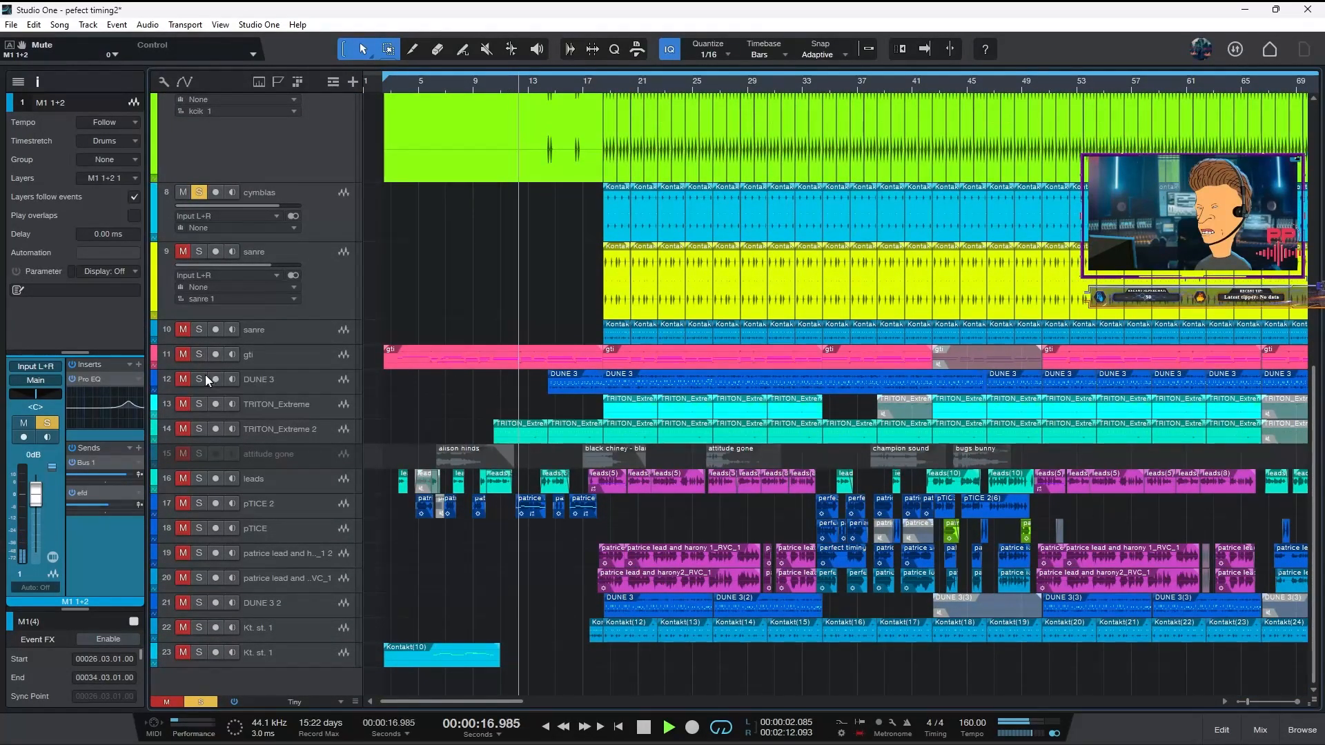
click(182, 379)
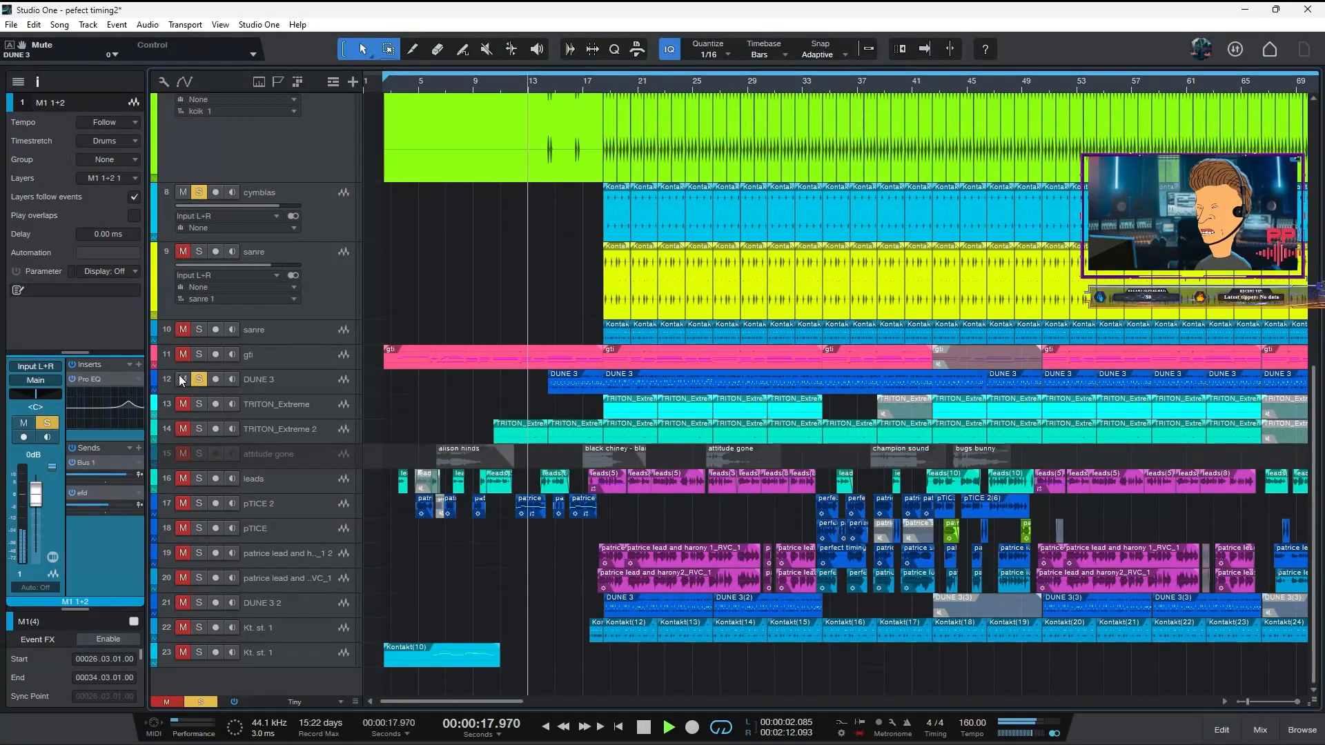
click(310, 383)
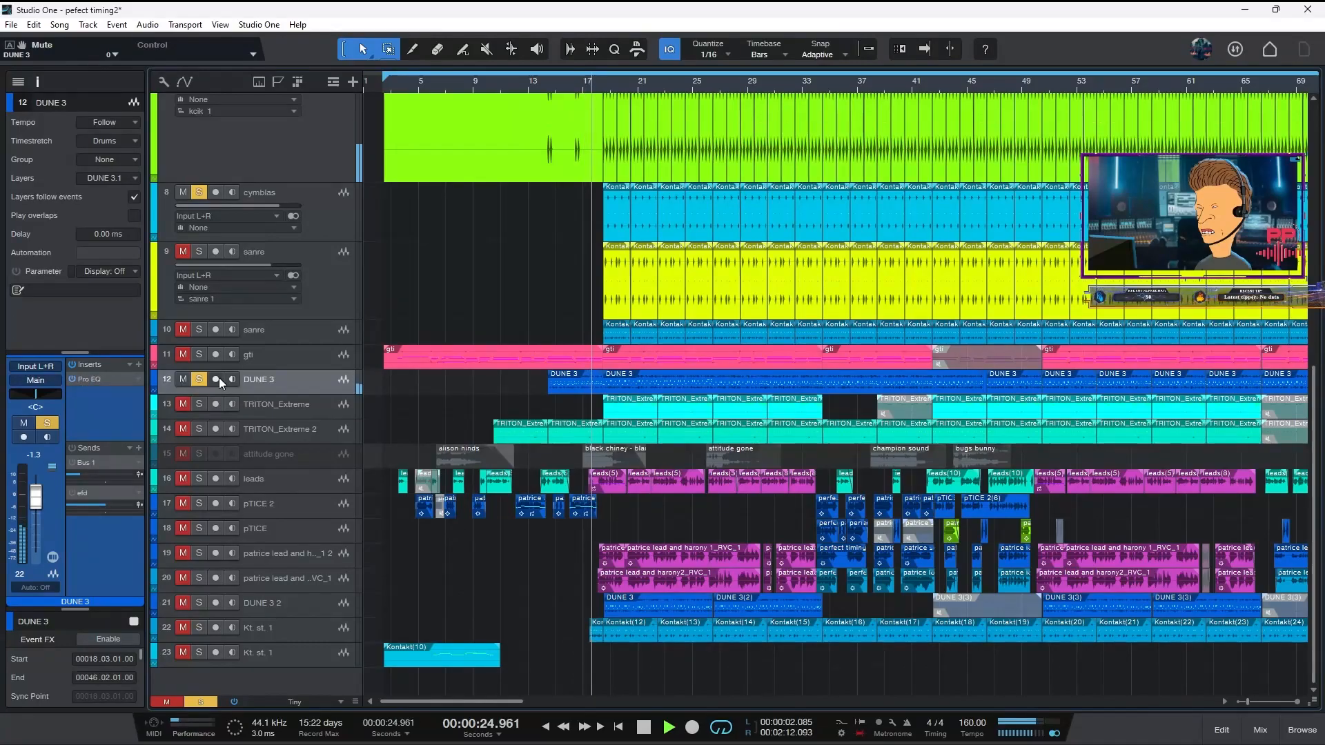
double_click(310, 386)
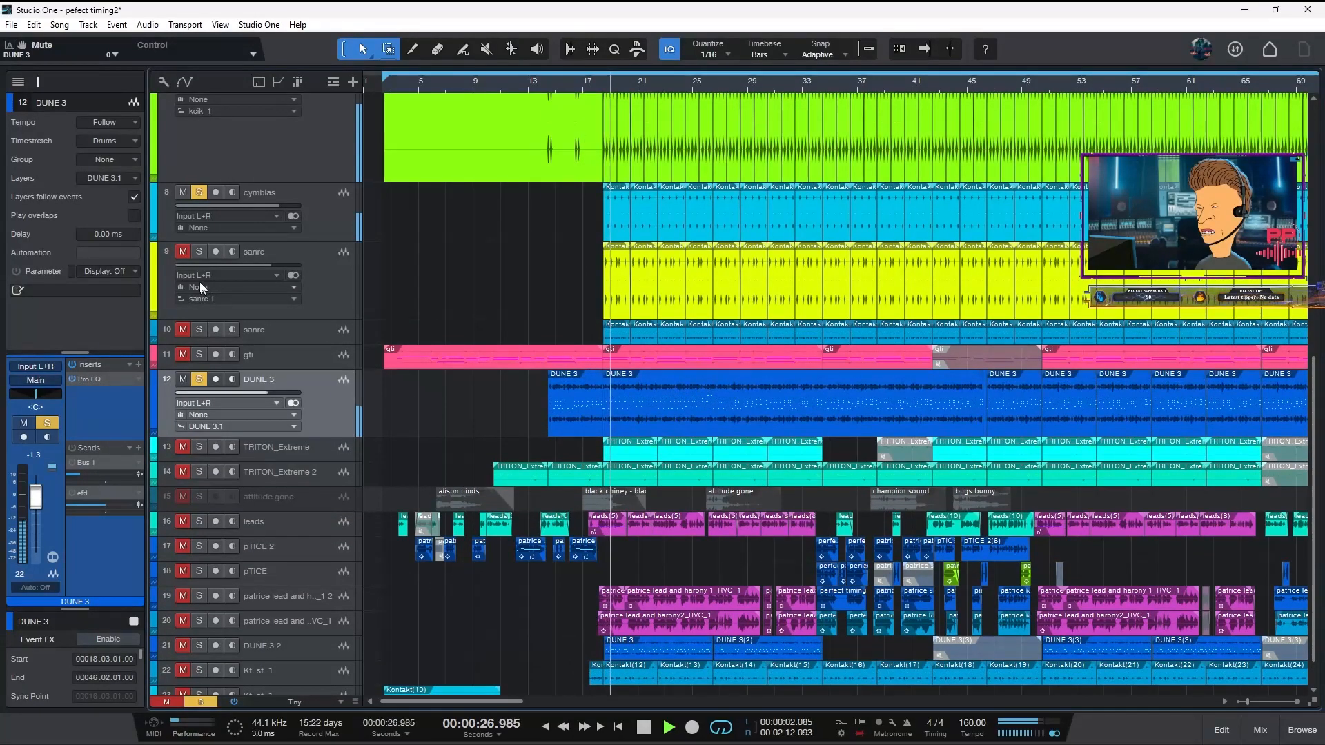
- Add both sanre tracks to the solo, increase the gti track's height and stop playback
click(198, 251)
click(325, 296)
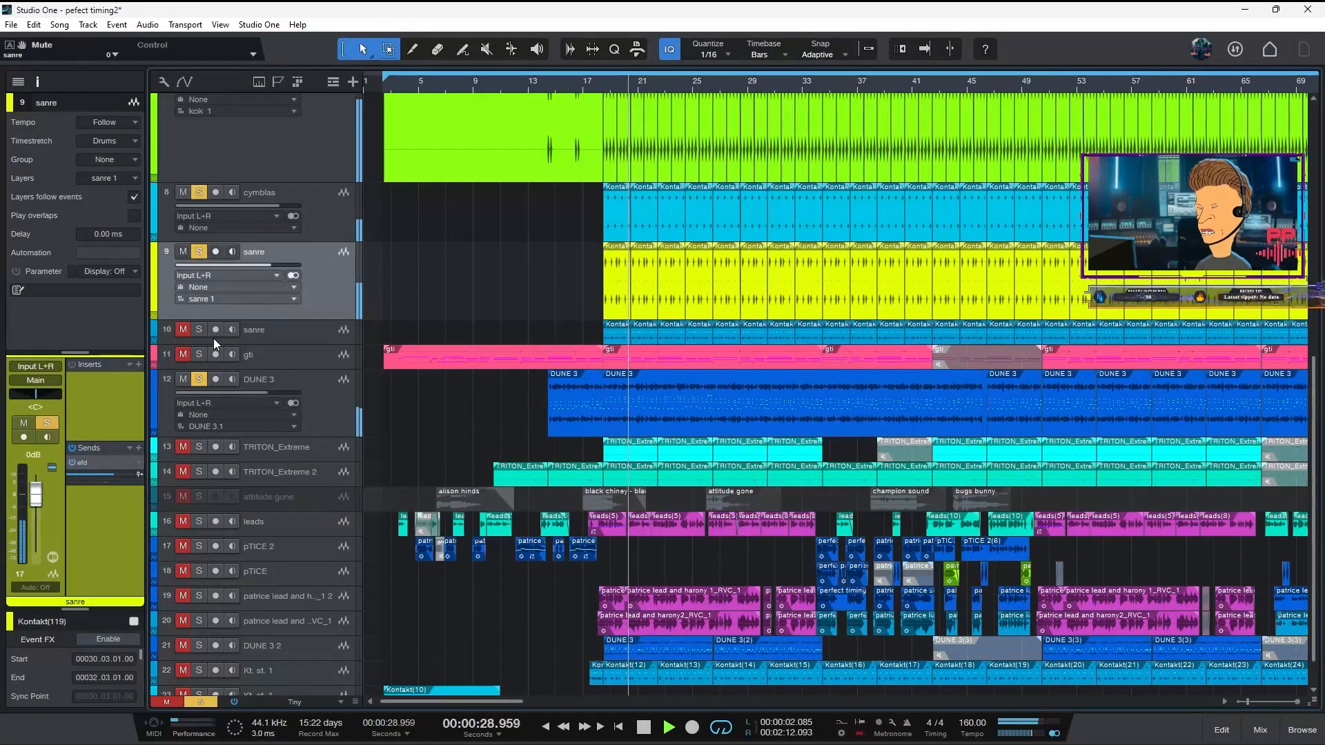
click(199, 329)
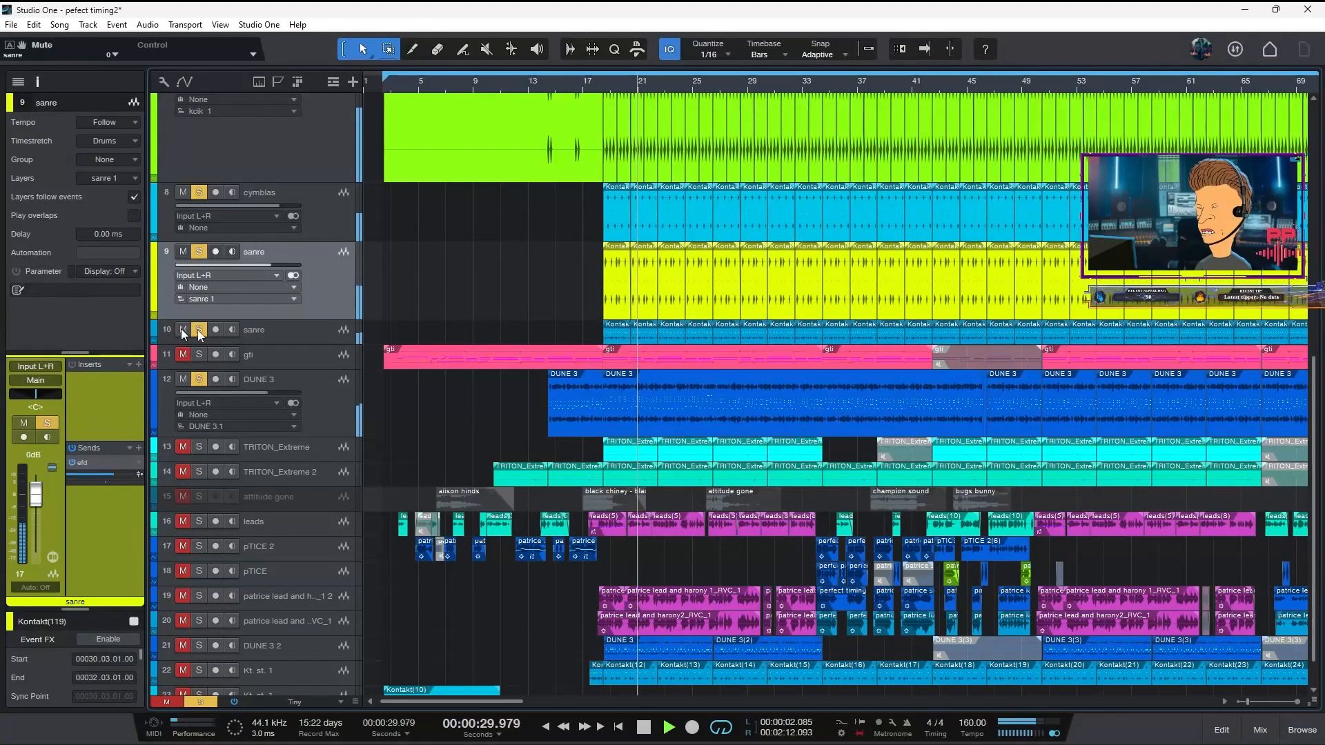
click(336, 407)
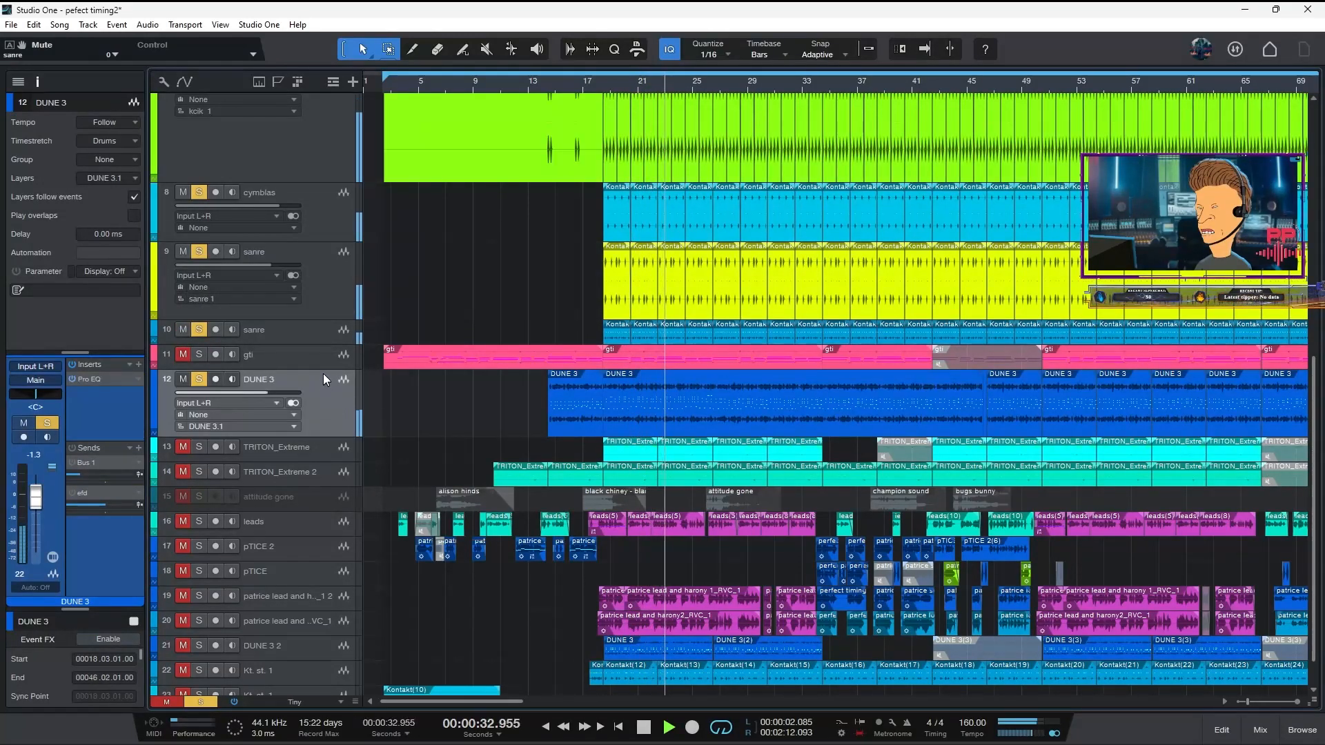
drag(323, 367, 326, 426)
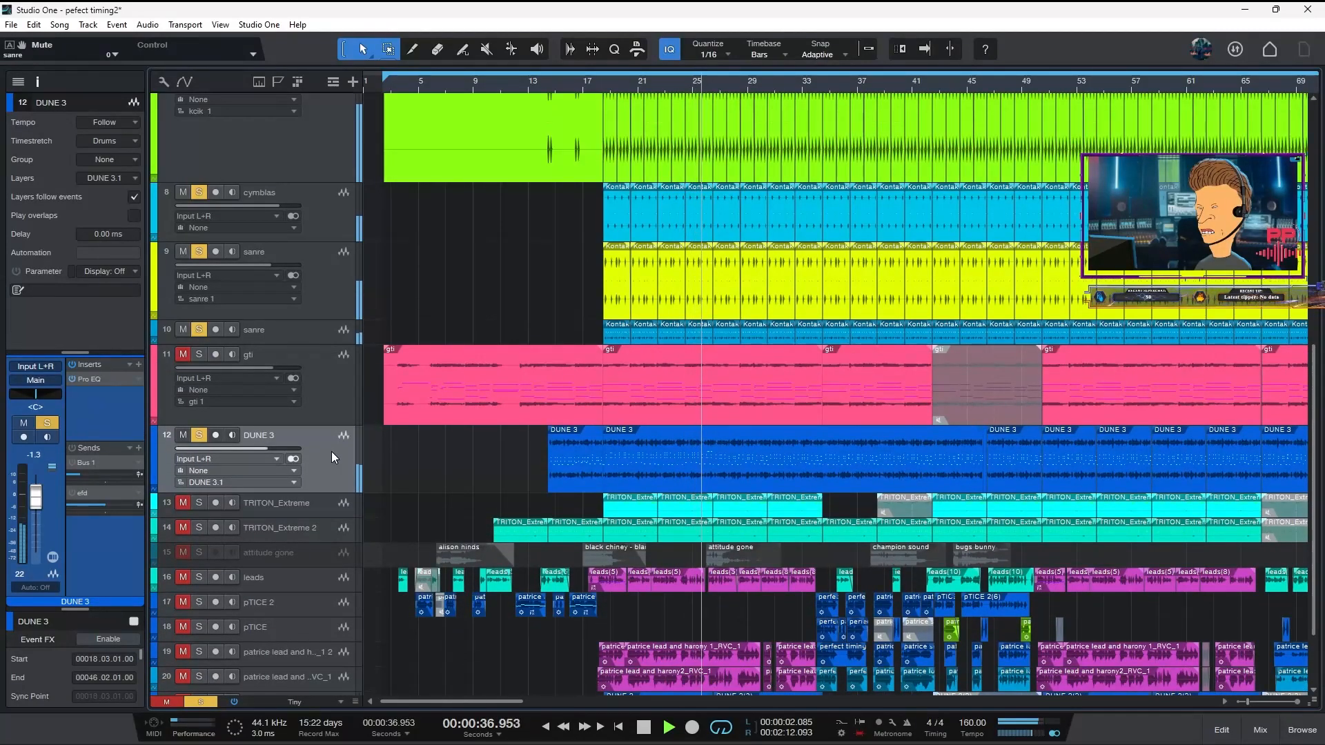
key(space)
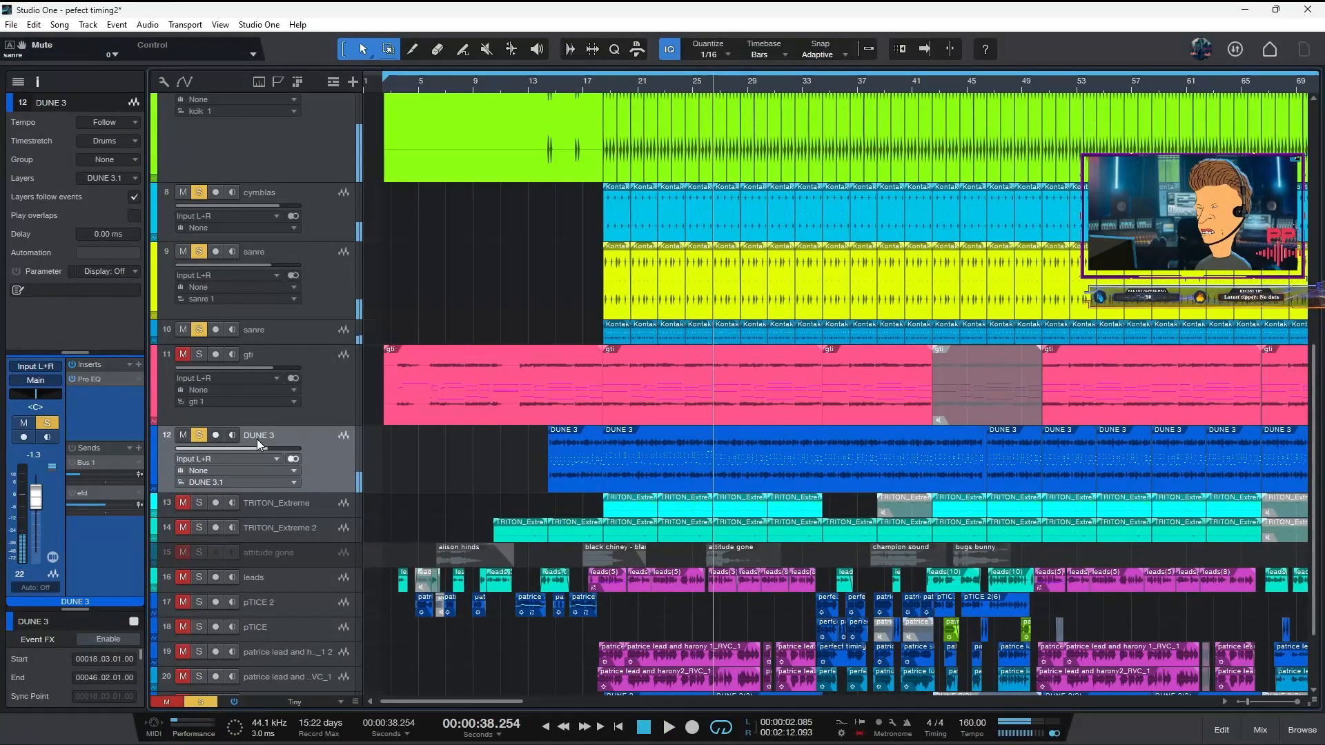
- Open the DUNE 3 track's Pro EQ, review its low cut and band settings, resume playback and close the EQ
click(88, 378)
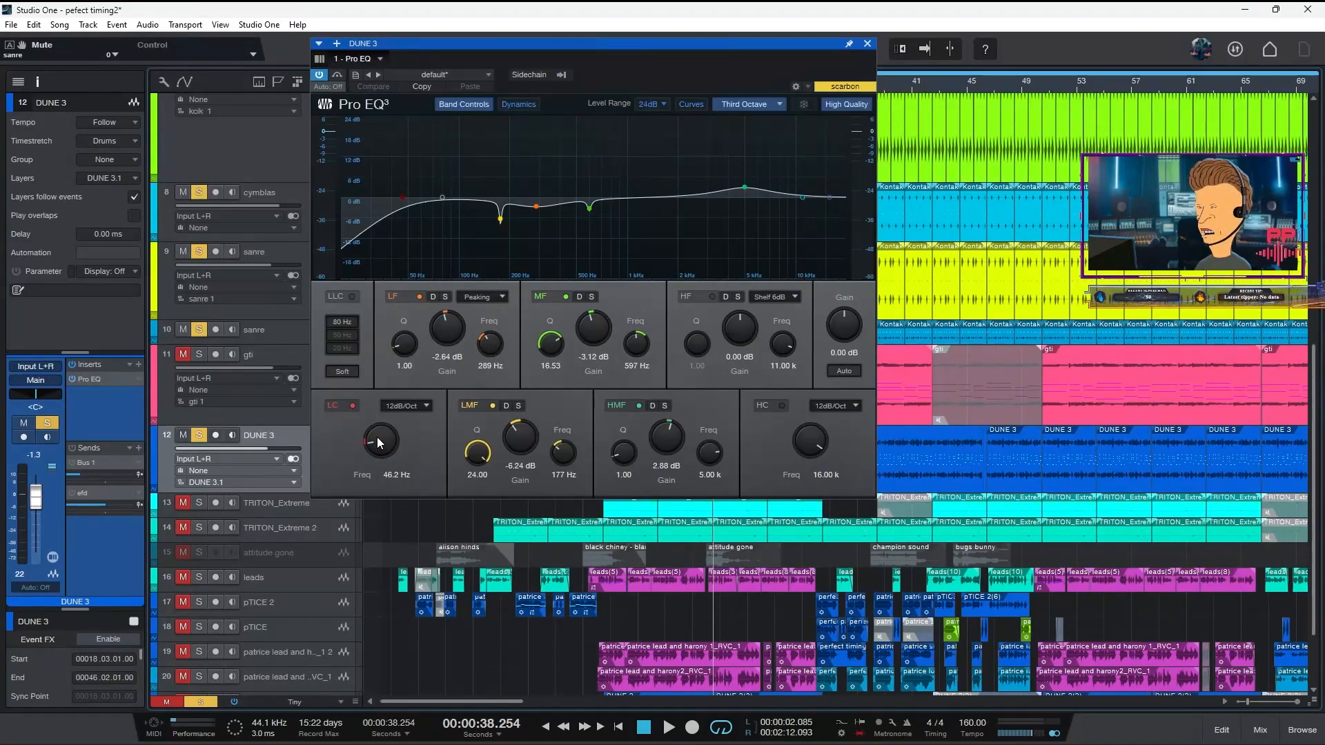
key(space)
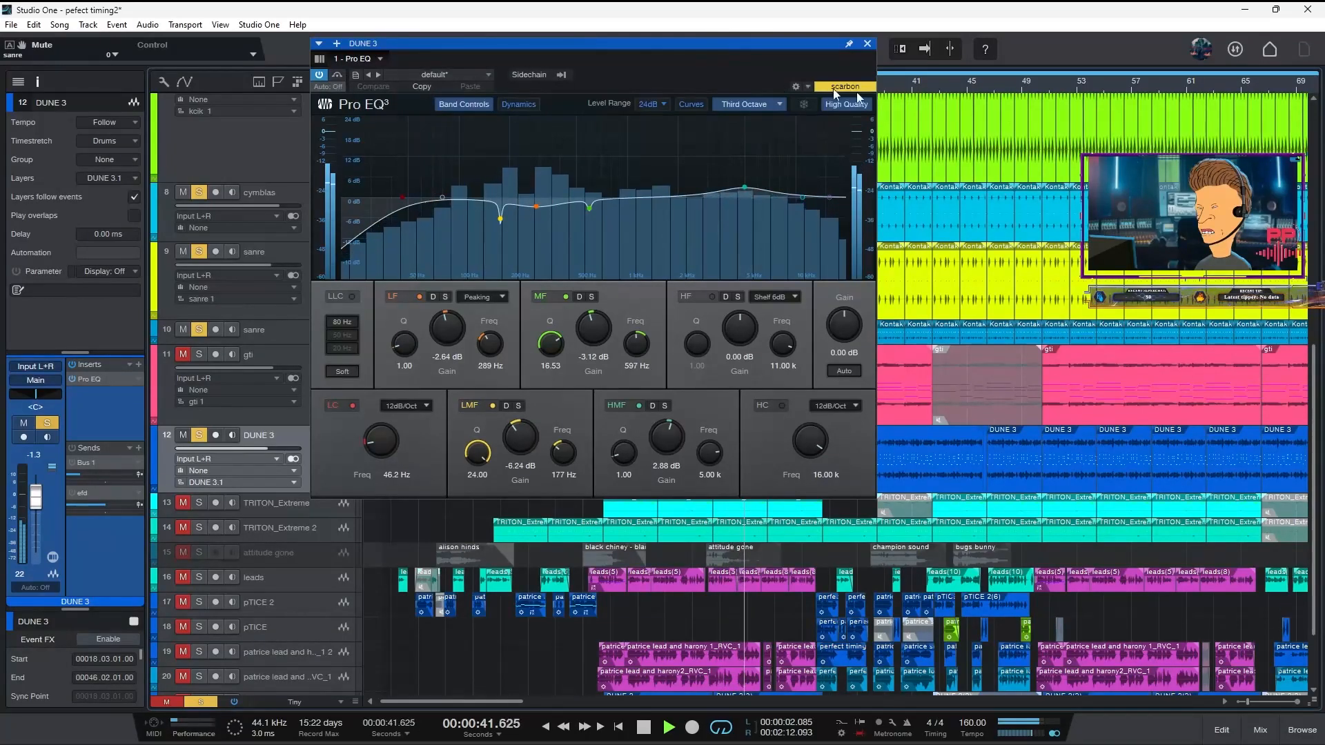
click(868, 43)
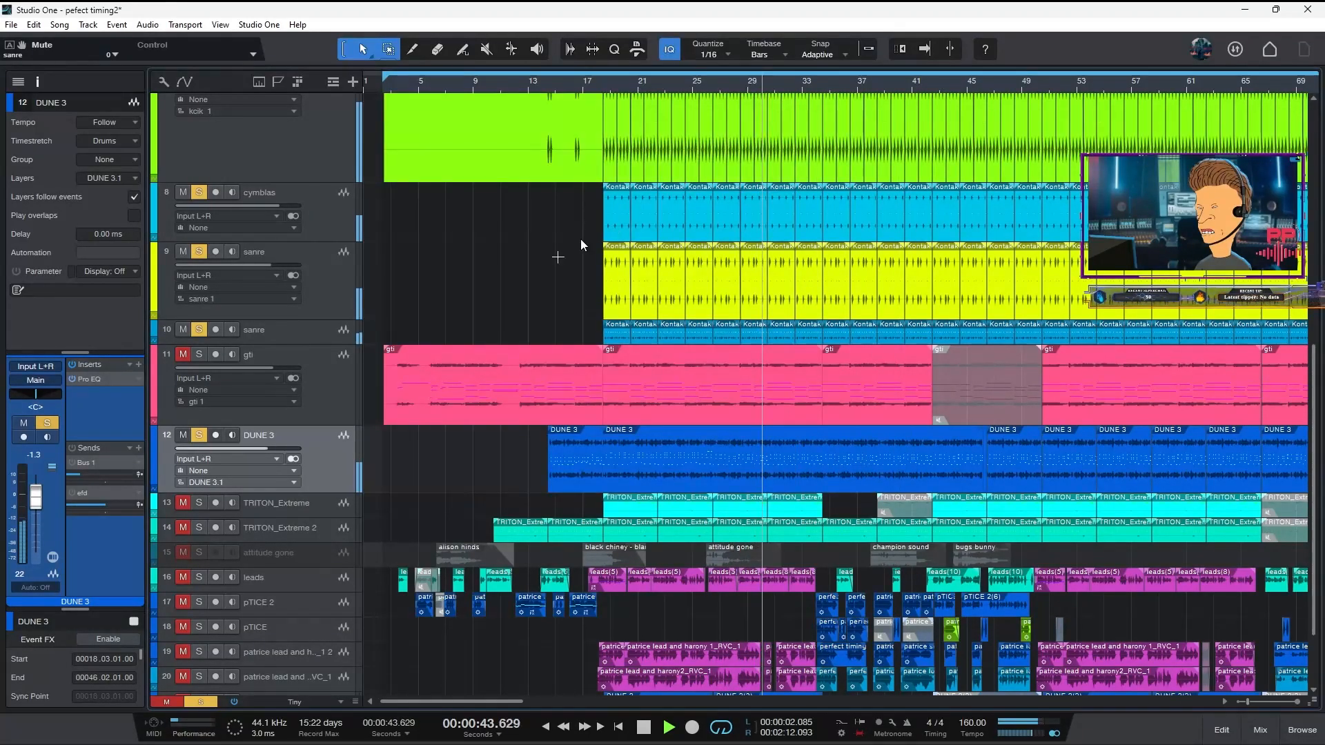
- Add the gti track to the solo, select it and play from the start of the song
click(199, 354)
click(183, 354)
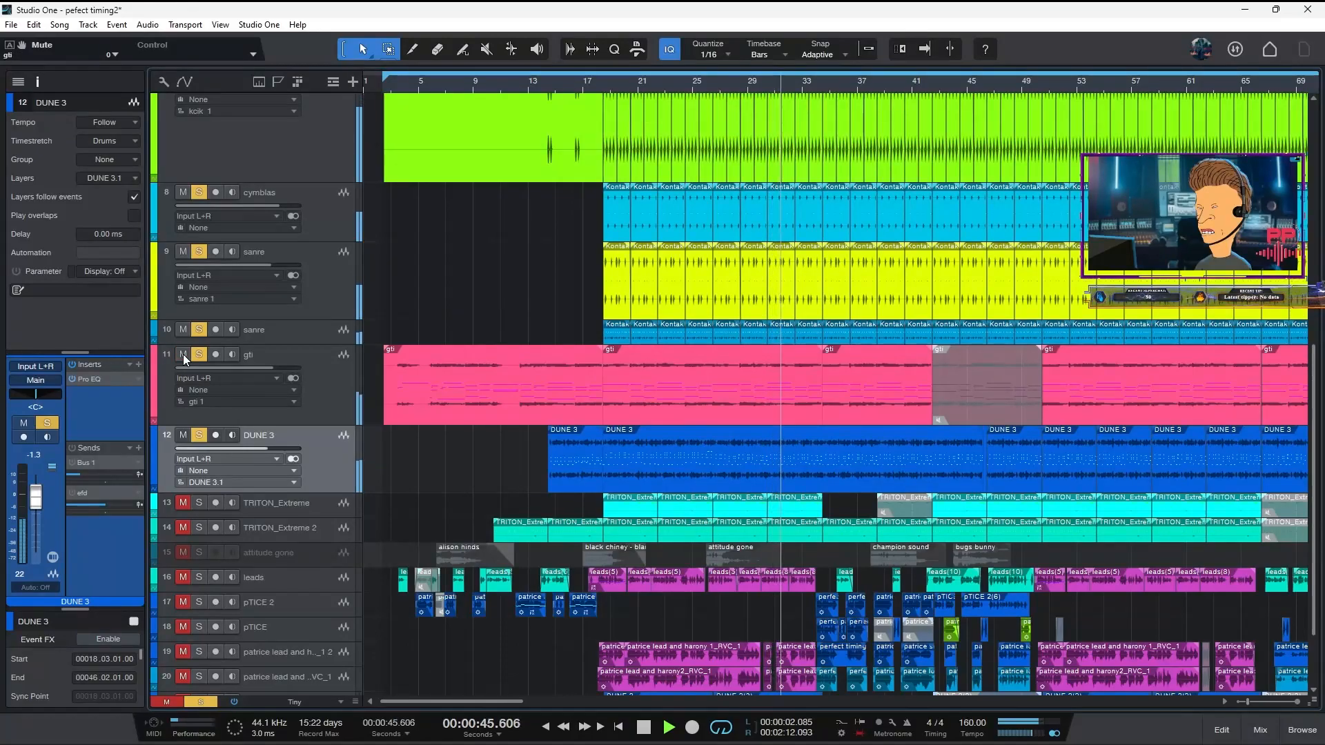
click(331, 395)
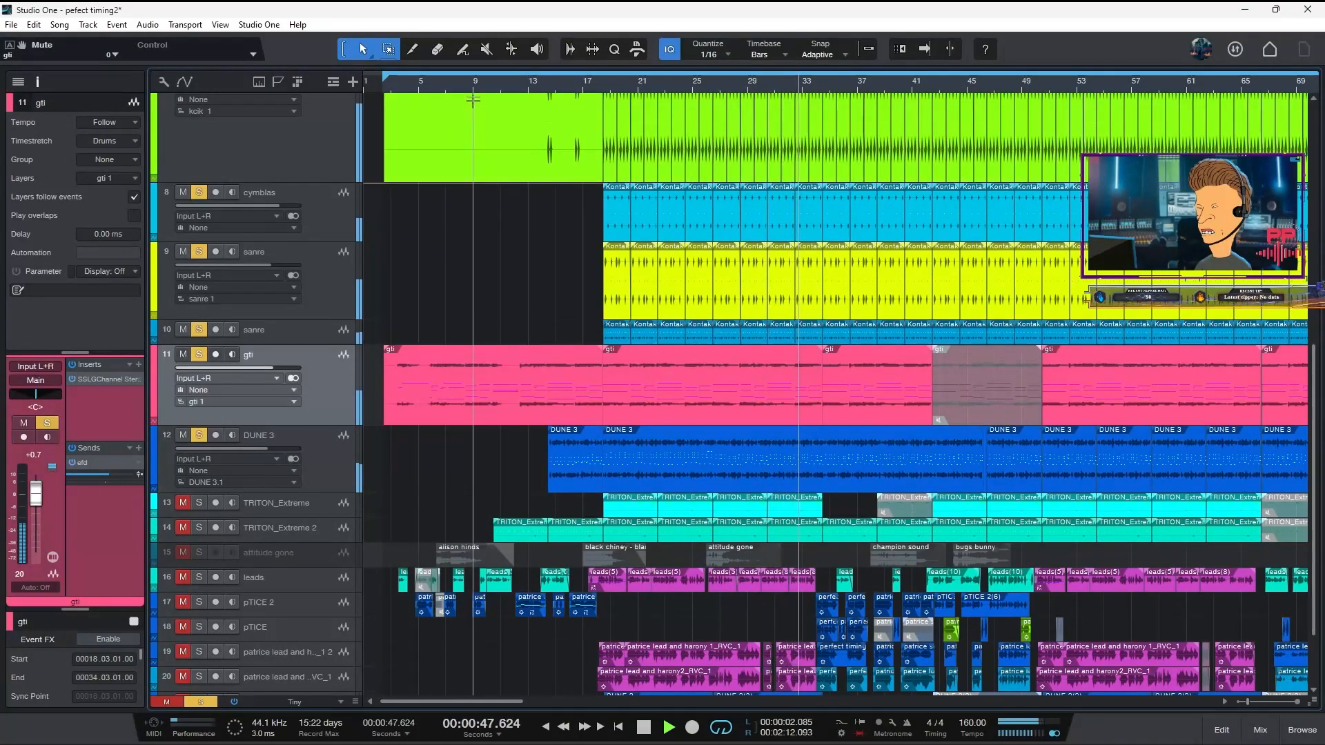
click(389, 83)
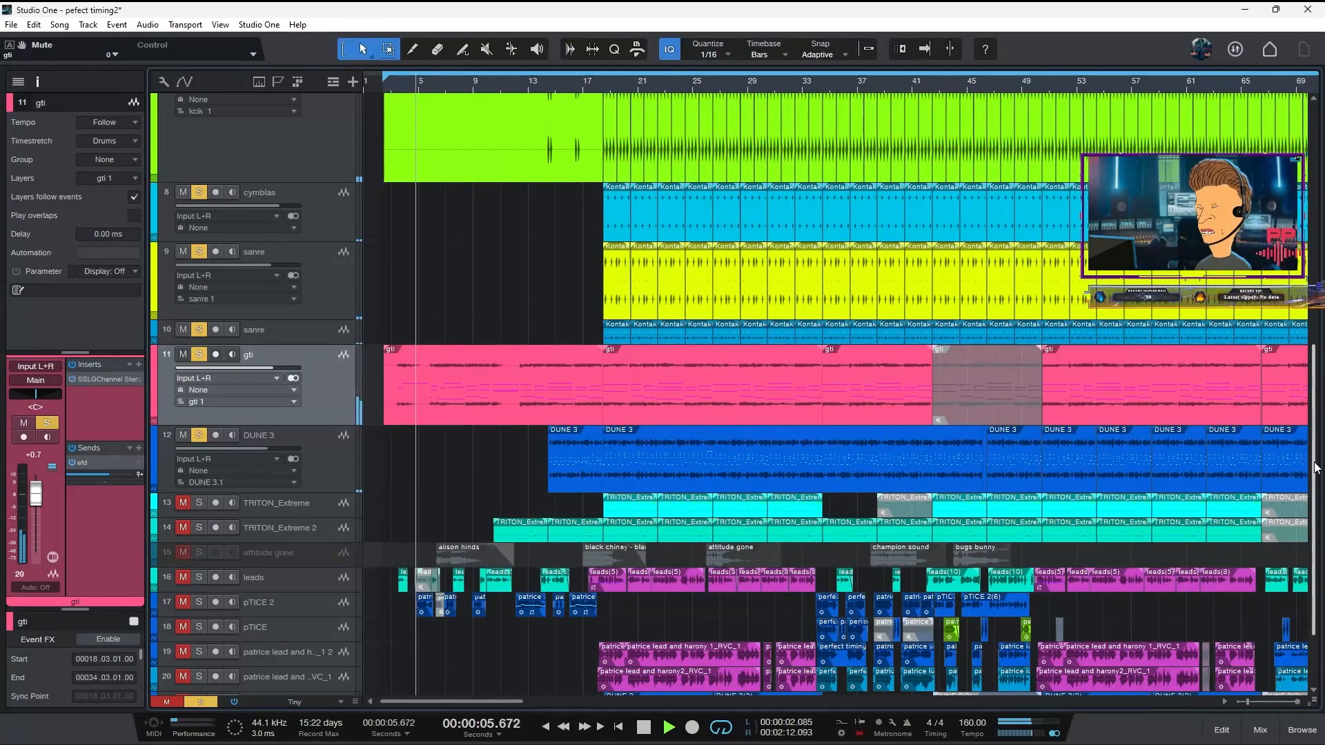
- Reset all tracks to the Small height for an overview of the arrangement
scroll(1320, 334, up, 4)
scroll(1320, 334, up, 3)
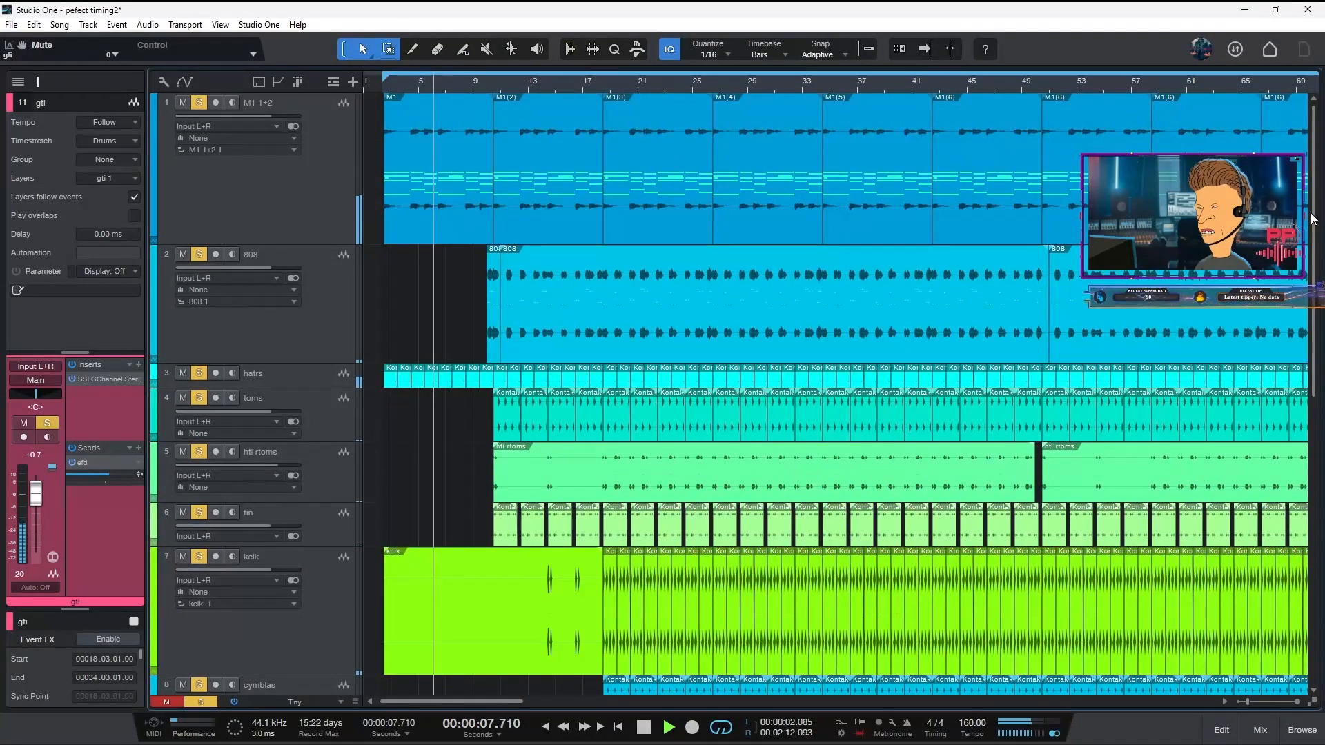
key(shift+w)
key(shift+e)
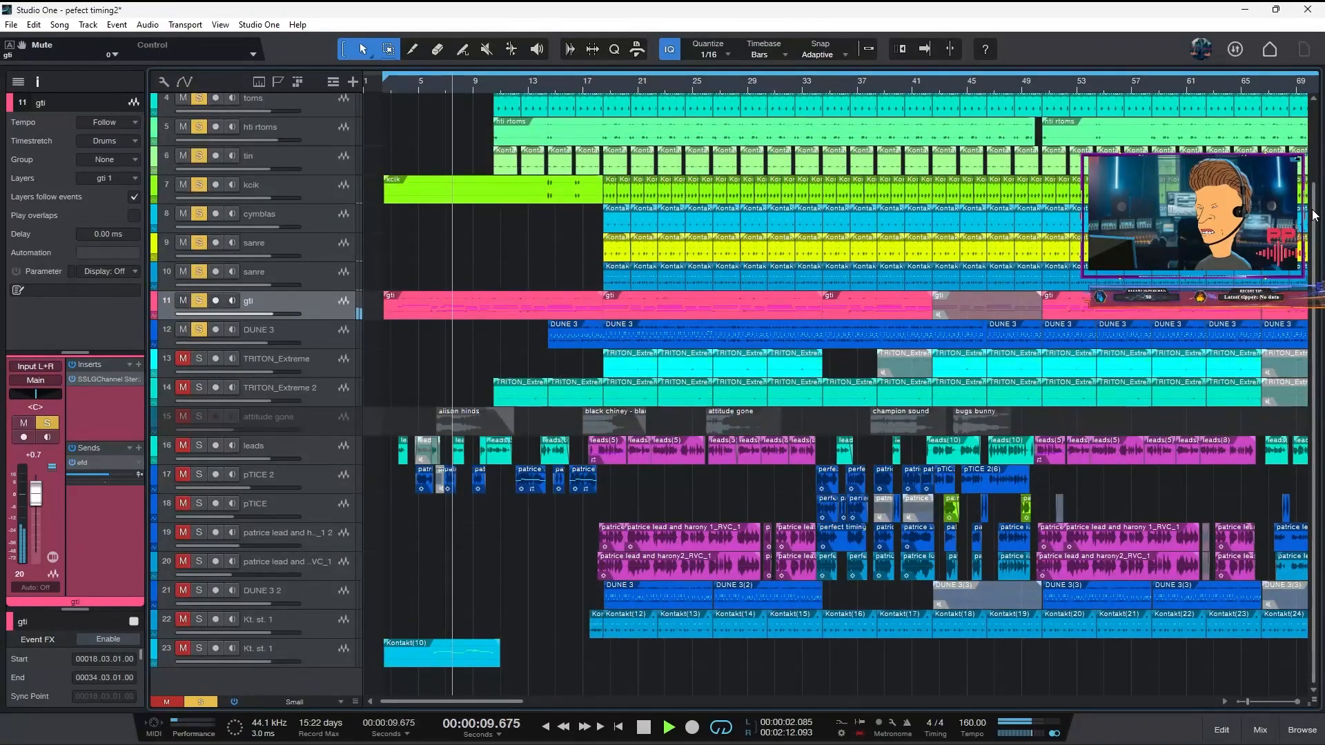
scroll(1321, 243, up, 1)
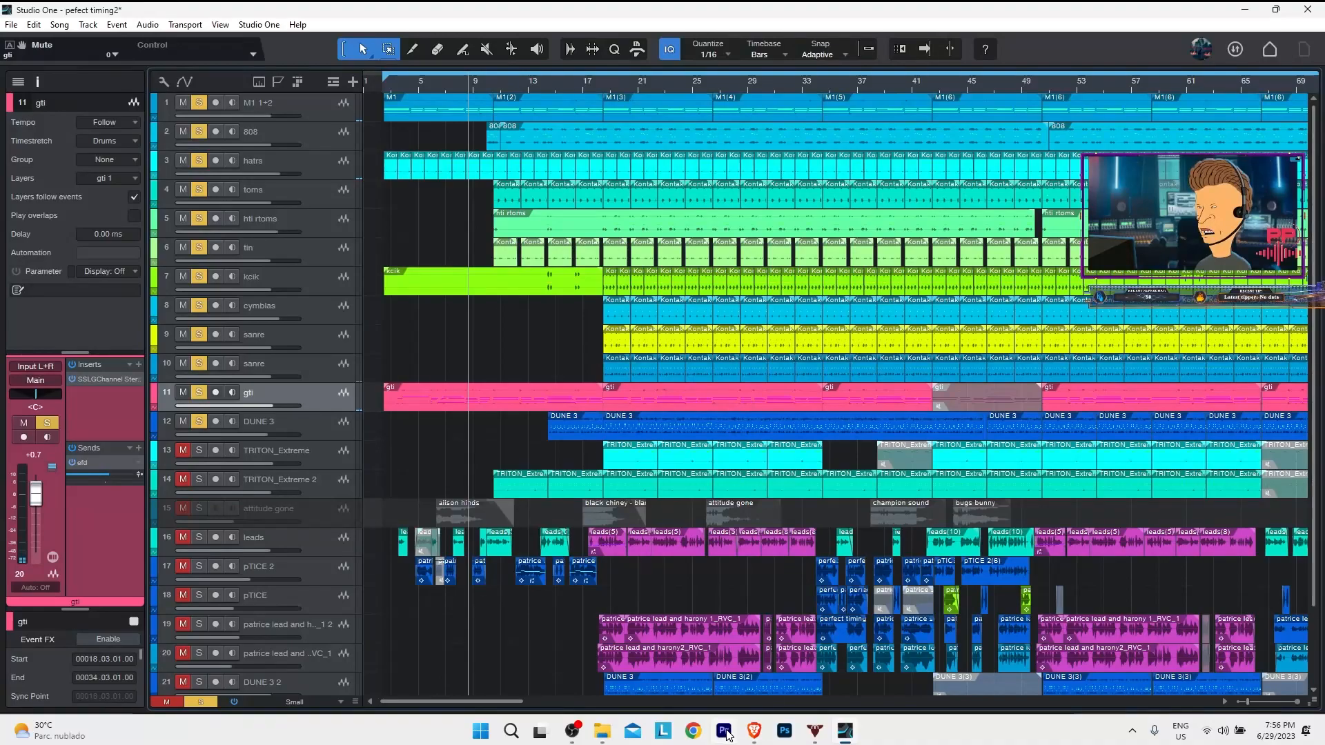
- Switch to the browser to show the Pristine Village Patreon page and the Pristine Productions Payhip shop, then return to Studio One
mouse_move(769, 737)
click(767, 676)
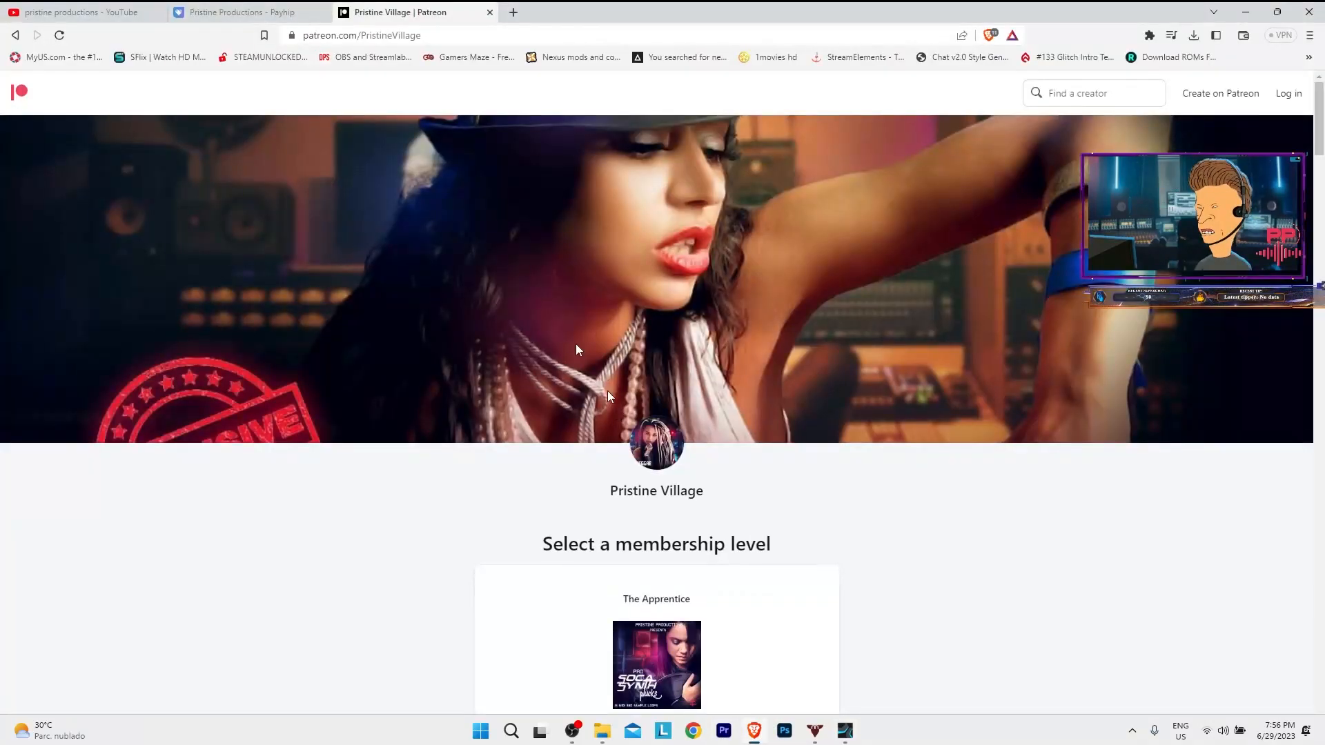
click(223, 13)
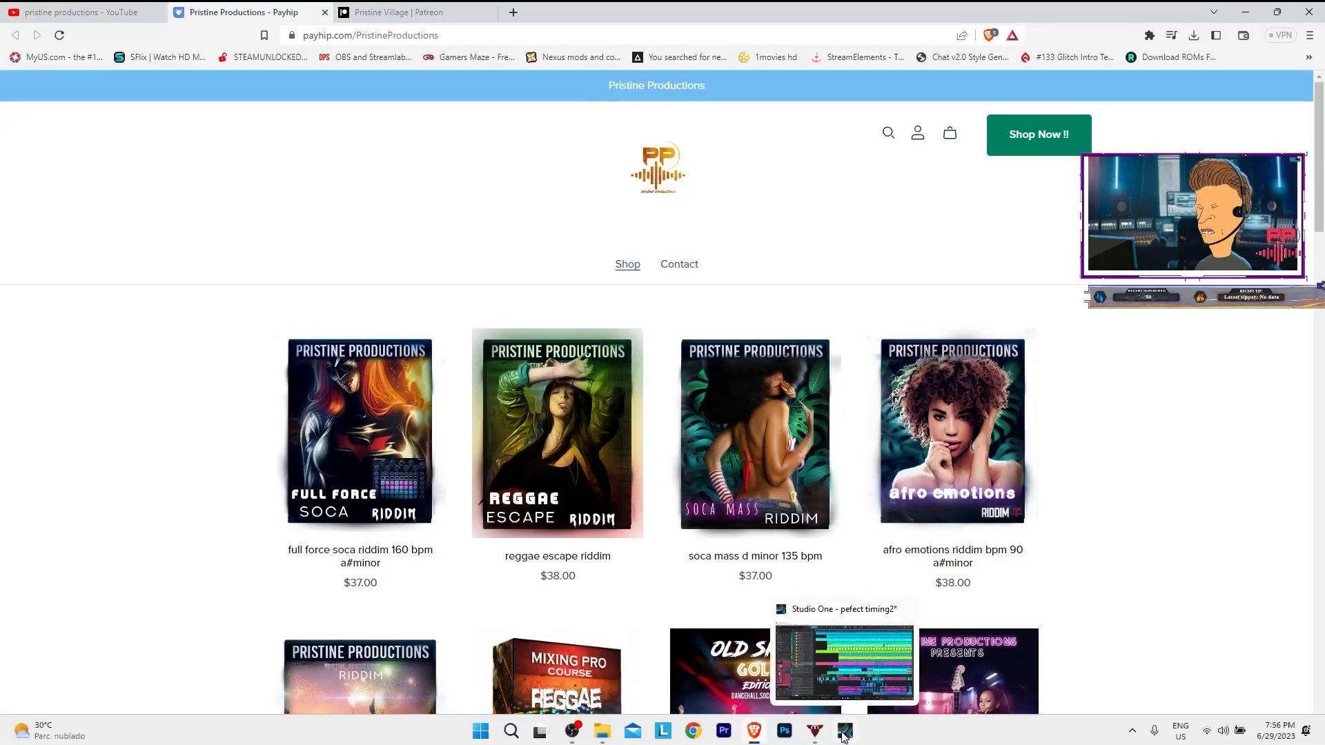
click(843, 735)
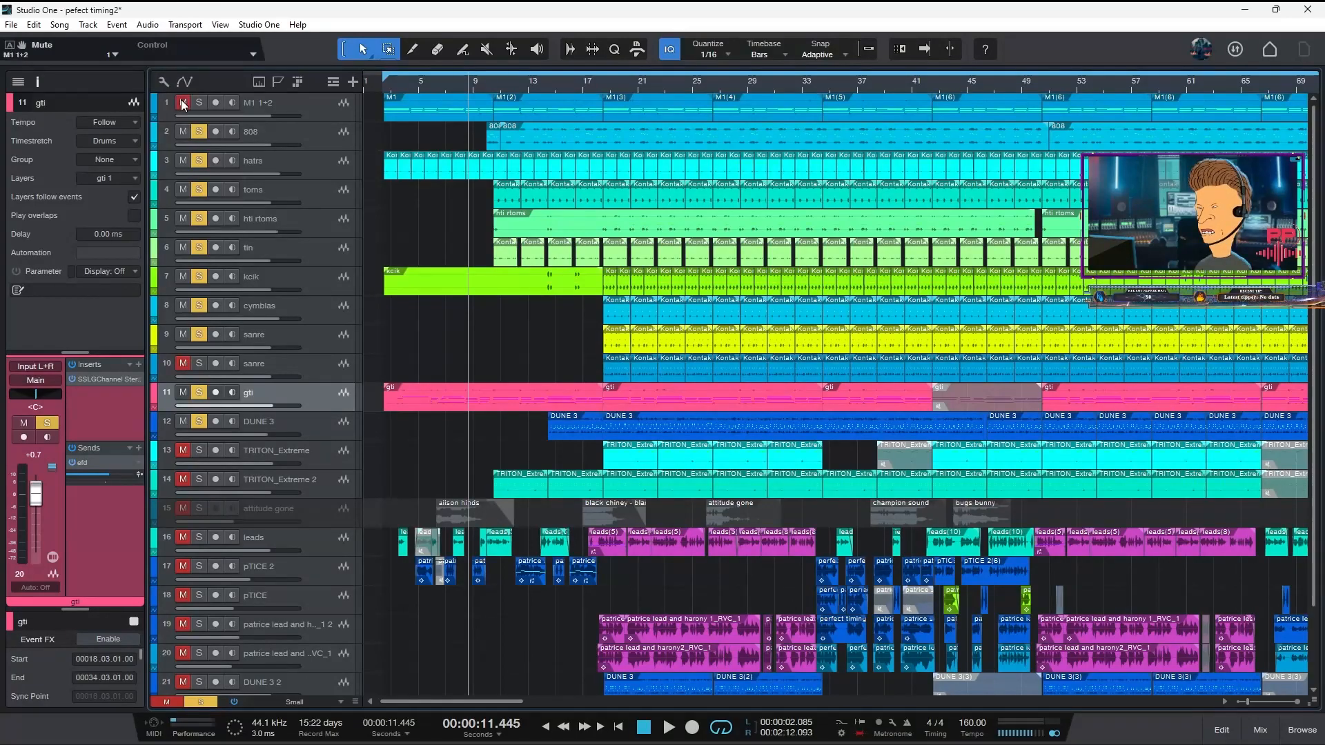
- Mute the tracks from M1 1+2 to sanre and DUNE 3, then play gti alone and increase its track height
drag(179, 131, 171, 345)
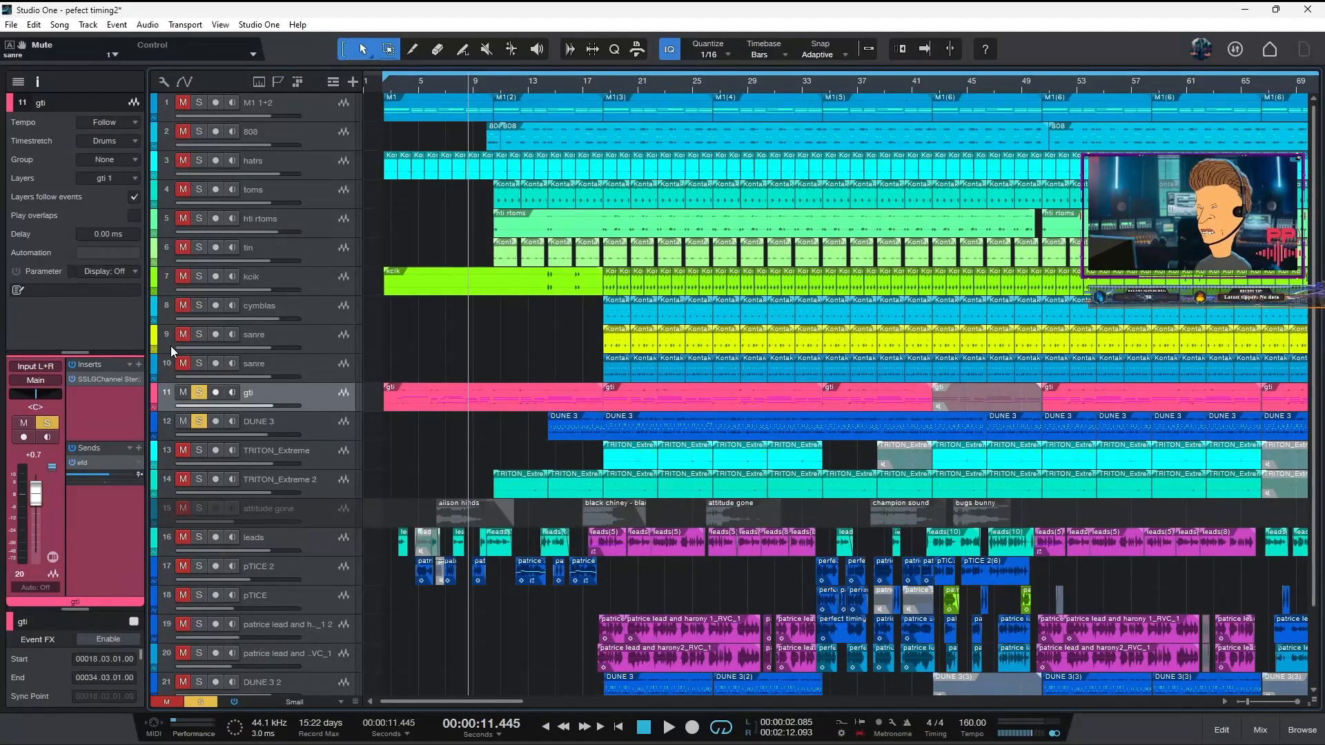
click(184, 420)
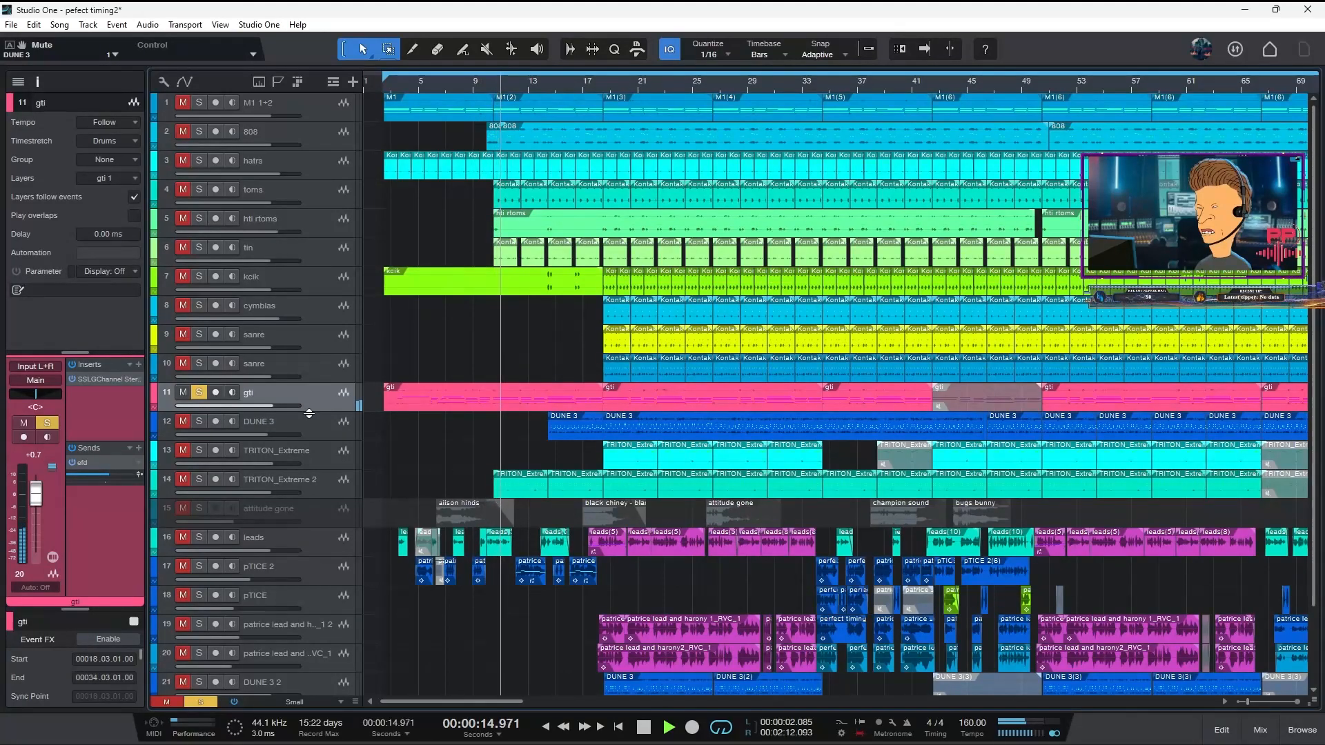
drag(309, 412, 310, 479)
key(space)
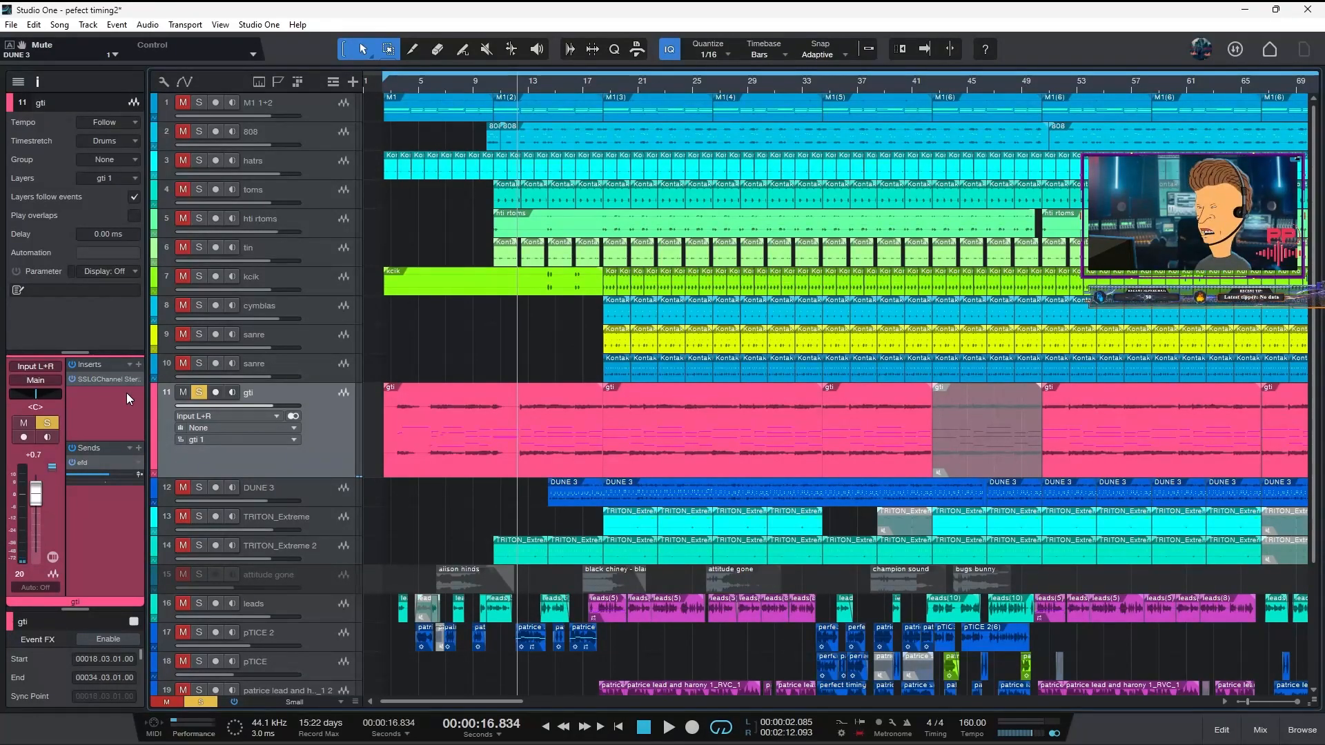
- Review the gti track's SSLGChannel Stereo, compare the sound with the plug-in bypassed and active, and close it
click(100, 376)
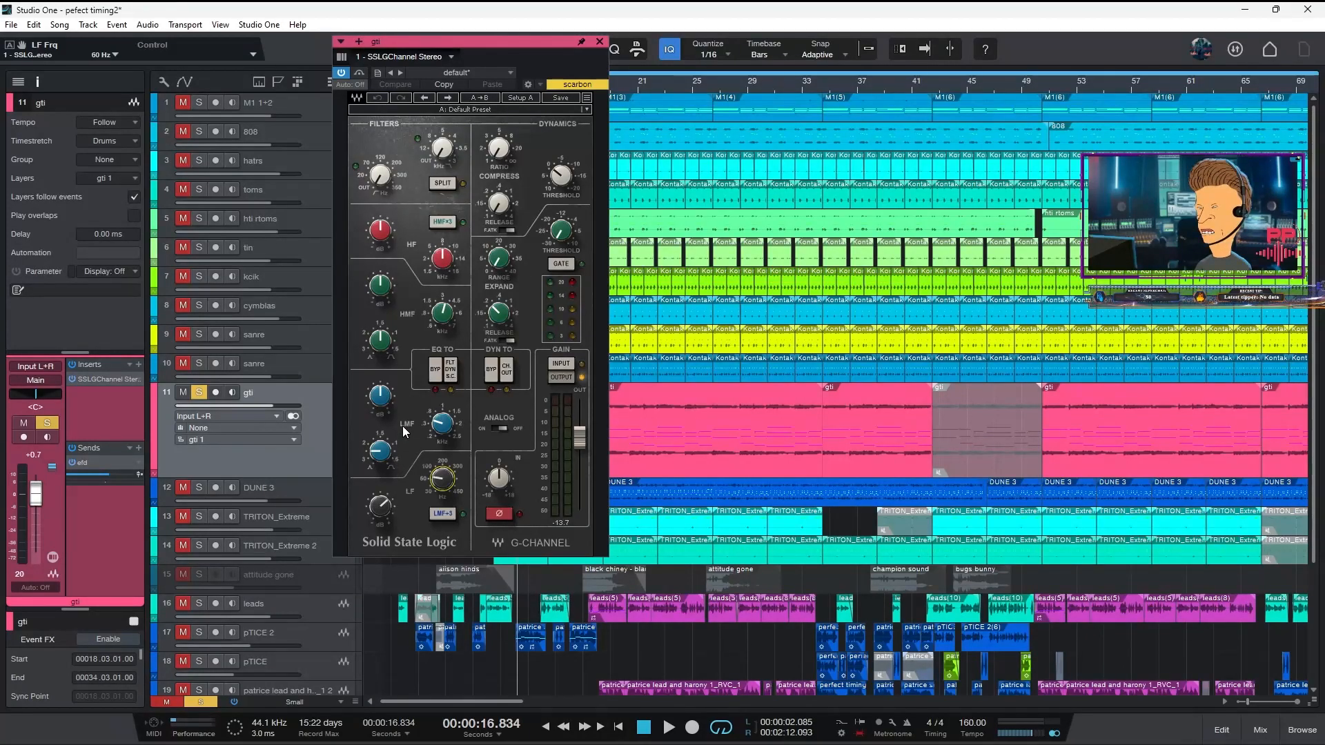
key(space)
click(360, 74)
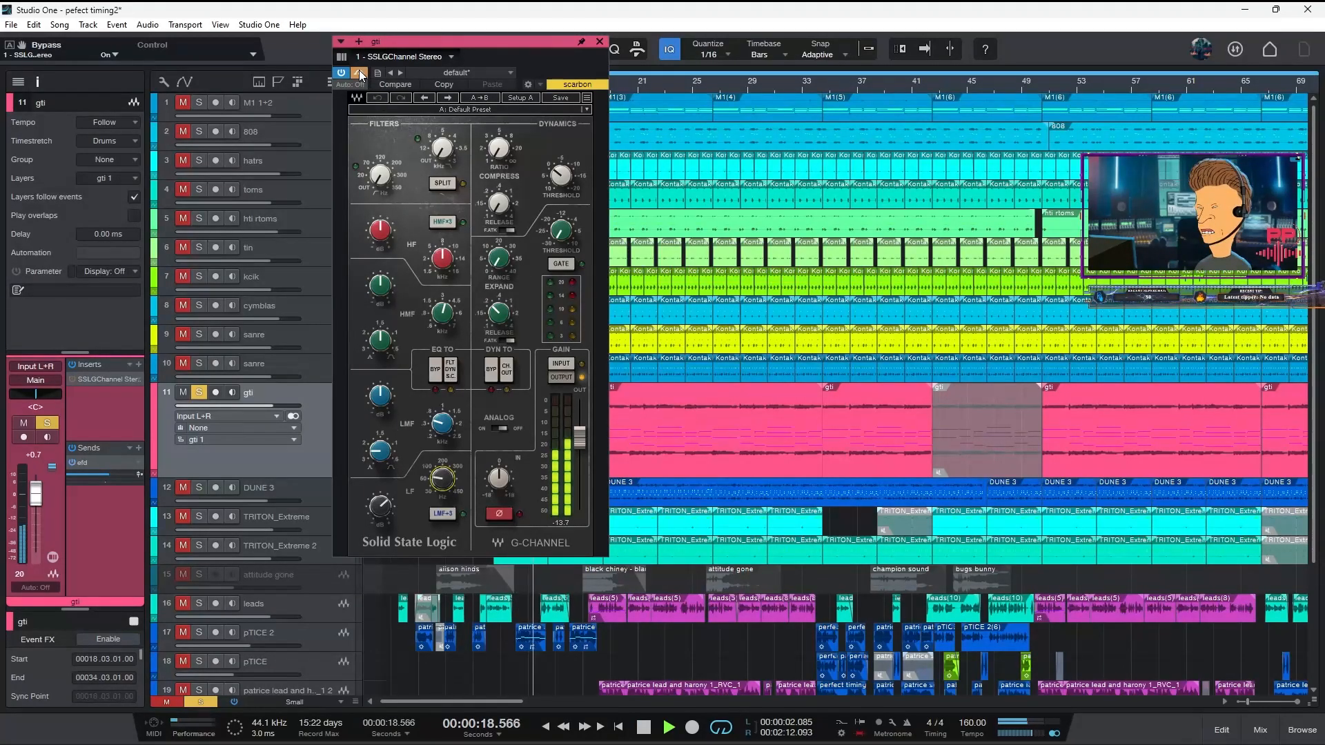
click(359, 73)
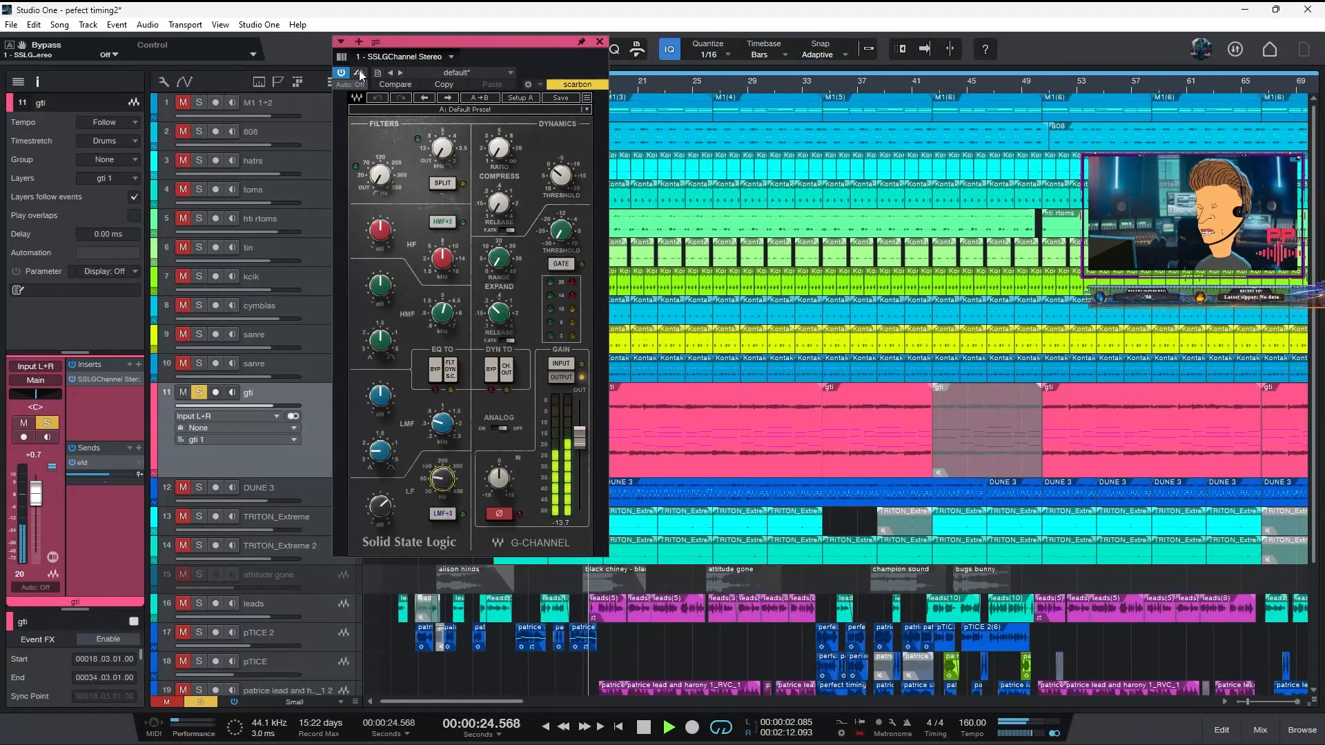
key(space)
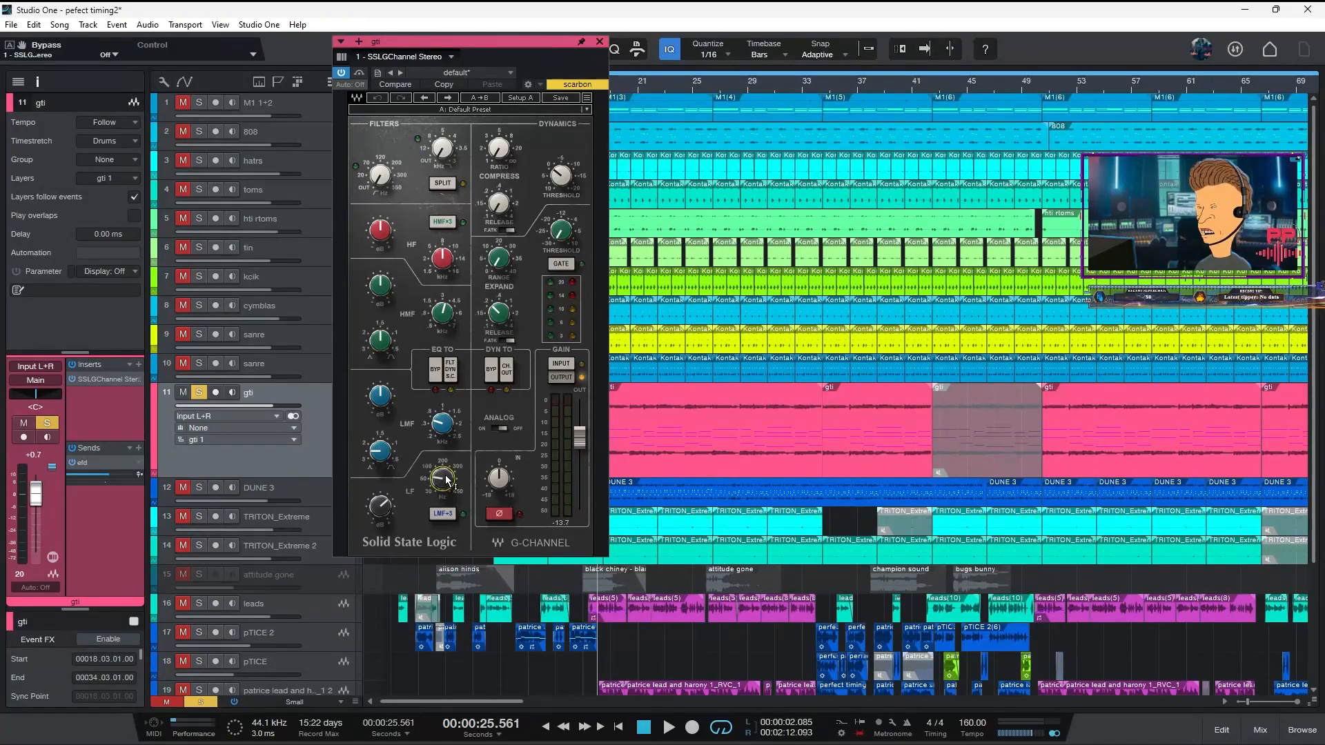
mouse_move(444, 481)
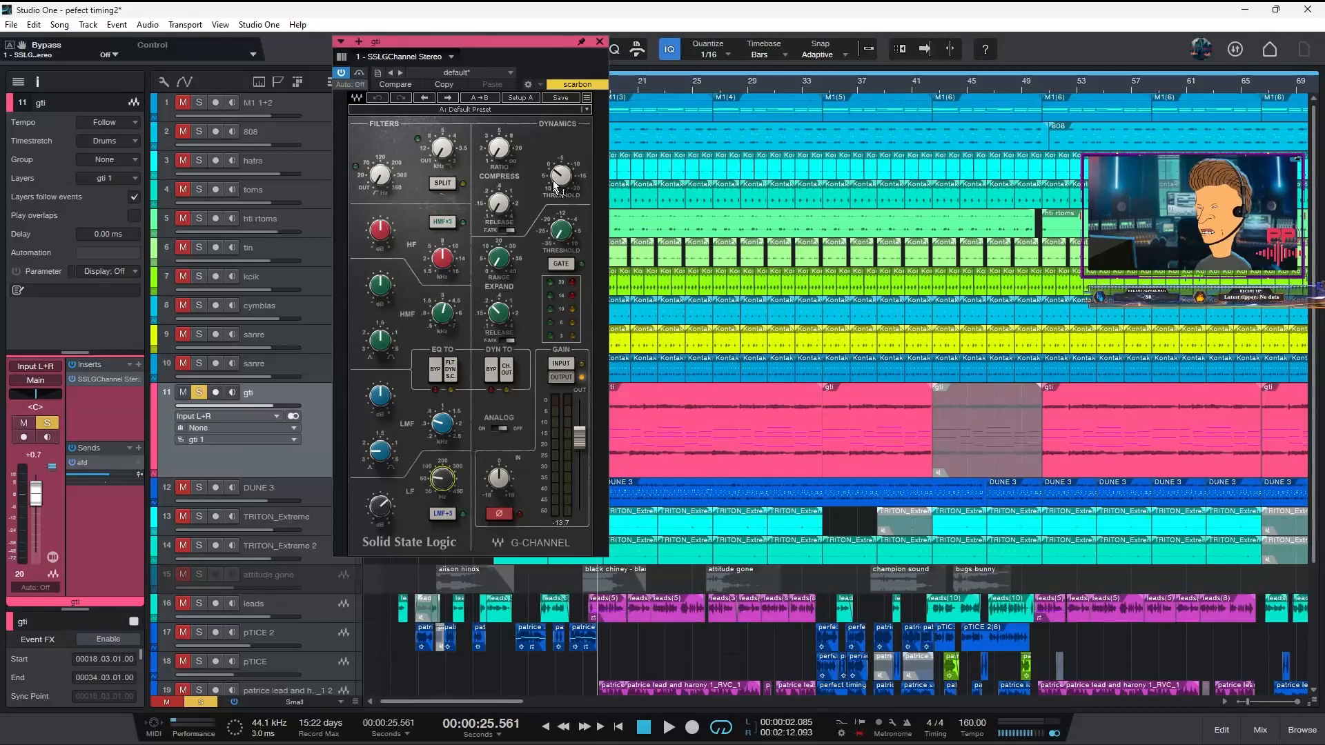
click(599, 42)
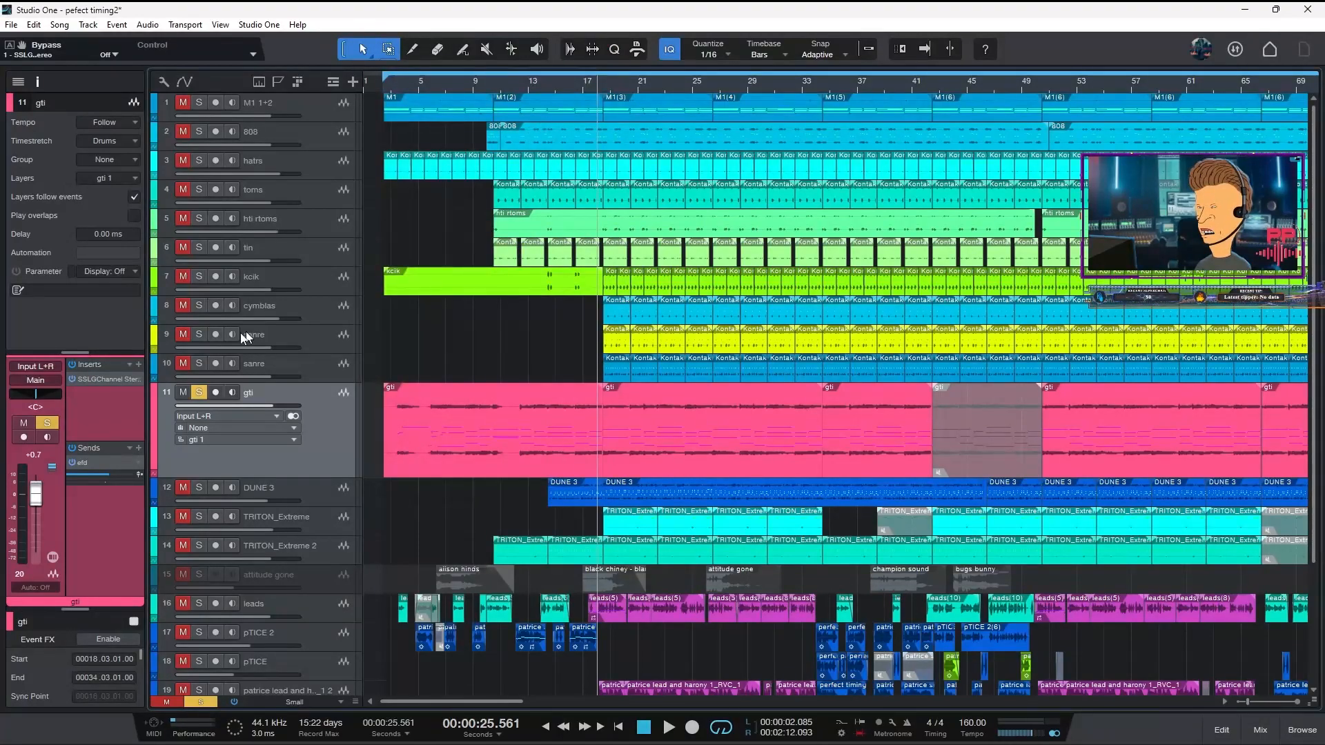
- Unmute the tracks from M1 1+2 to sanre plus TRITON_Extreme, playing them with gti, and select TRITON_Extreme
drag(184, 104, 179, 148)
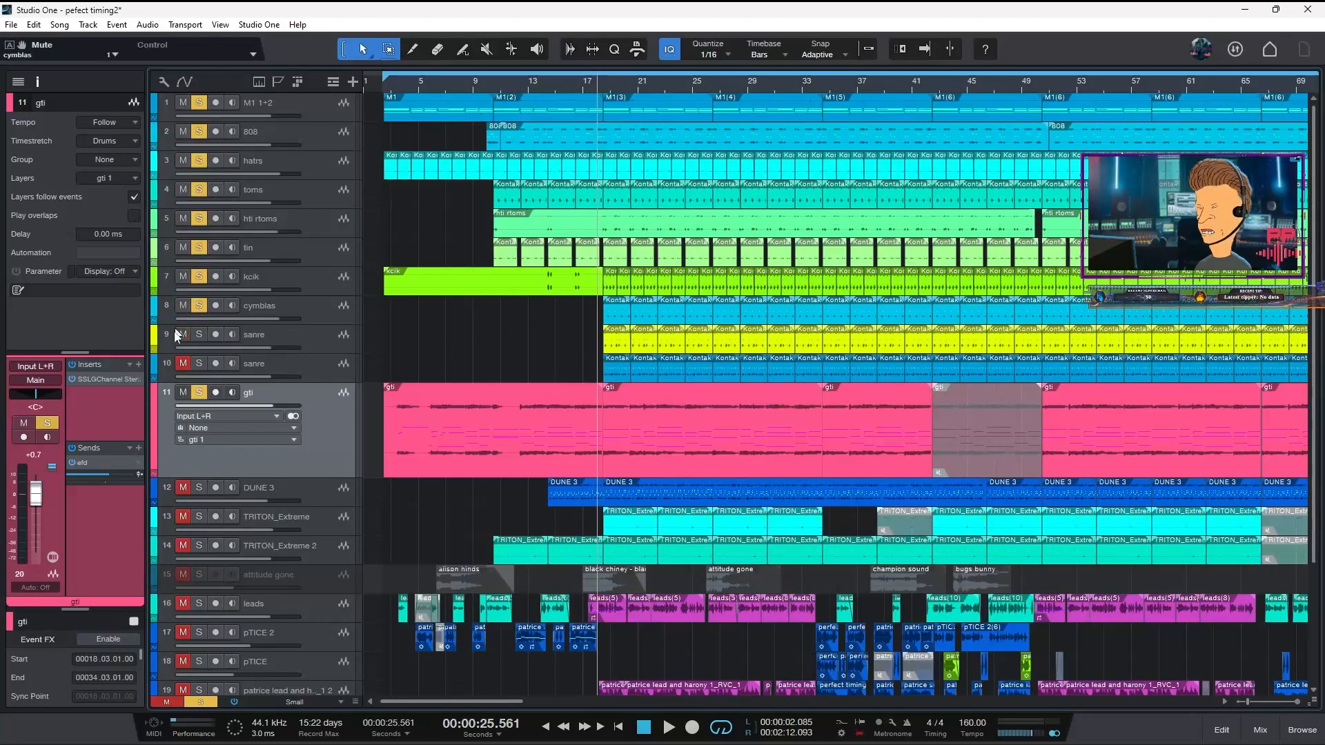
key(space)
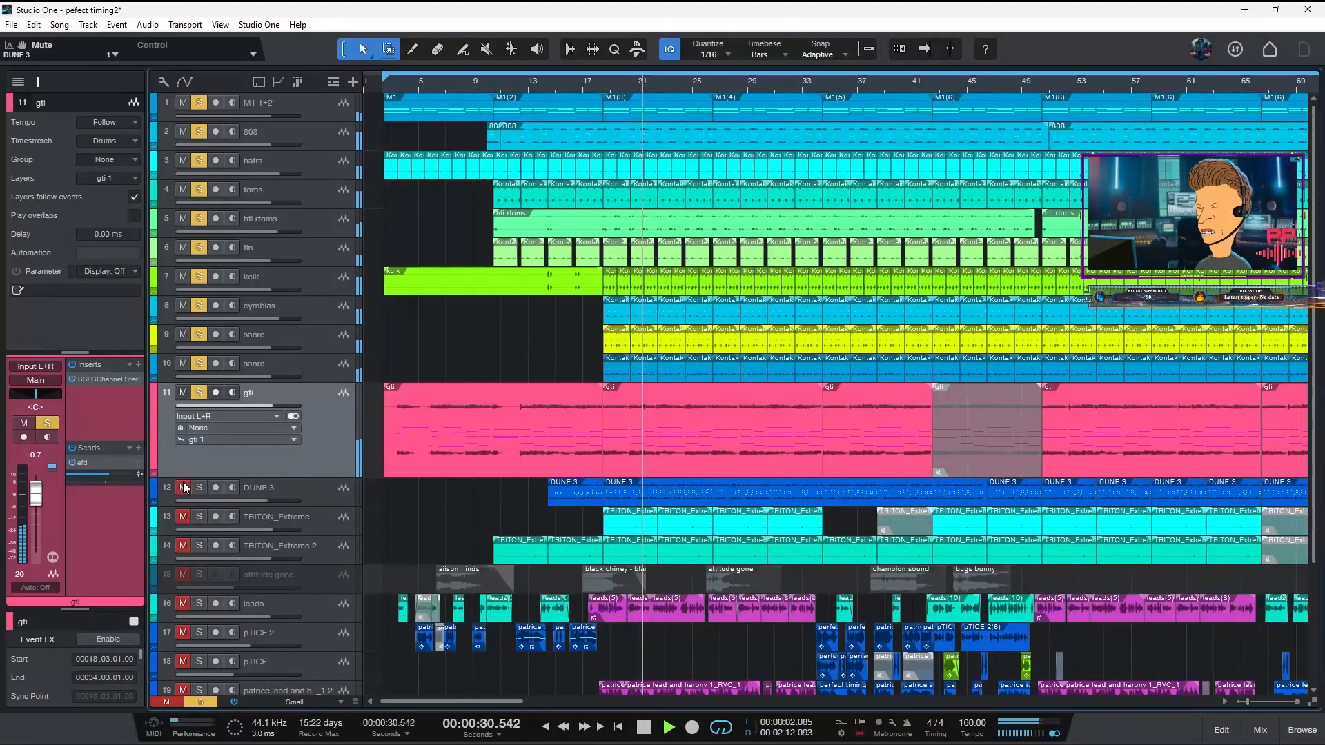
click(183, 515)
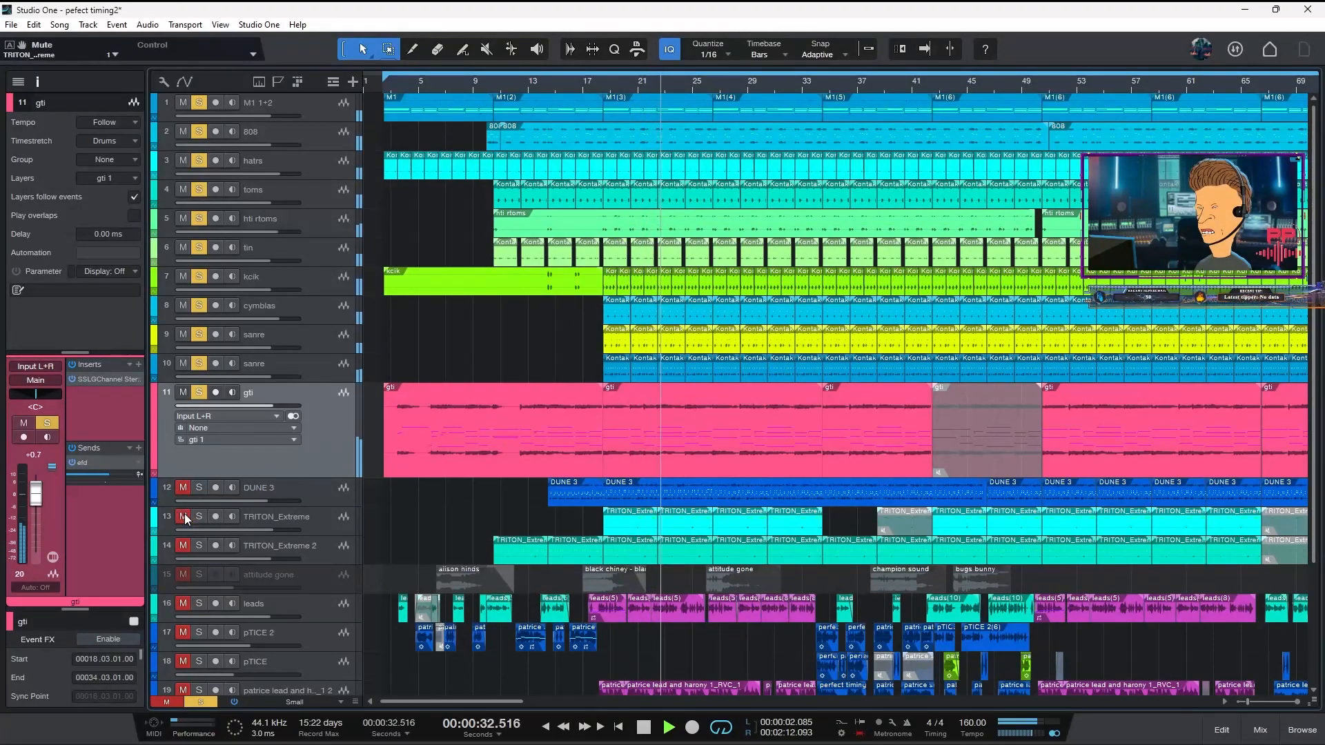
click(312, 511)
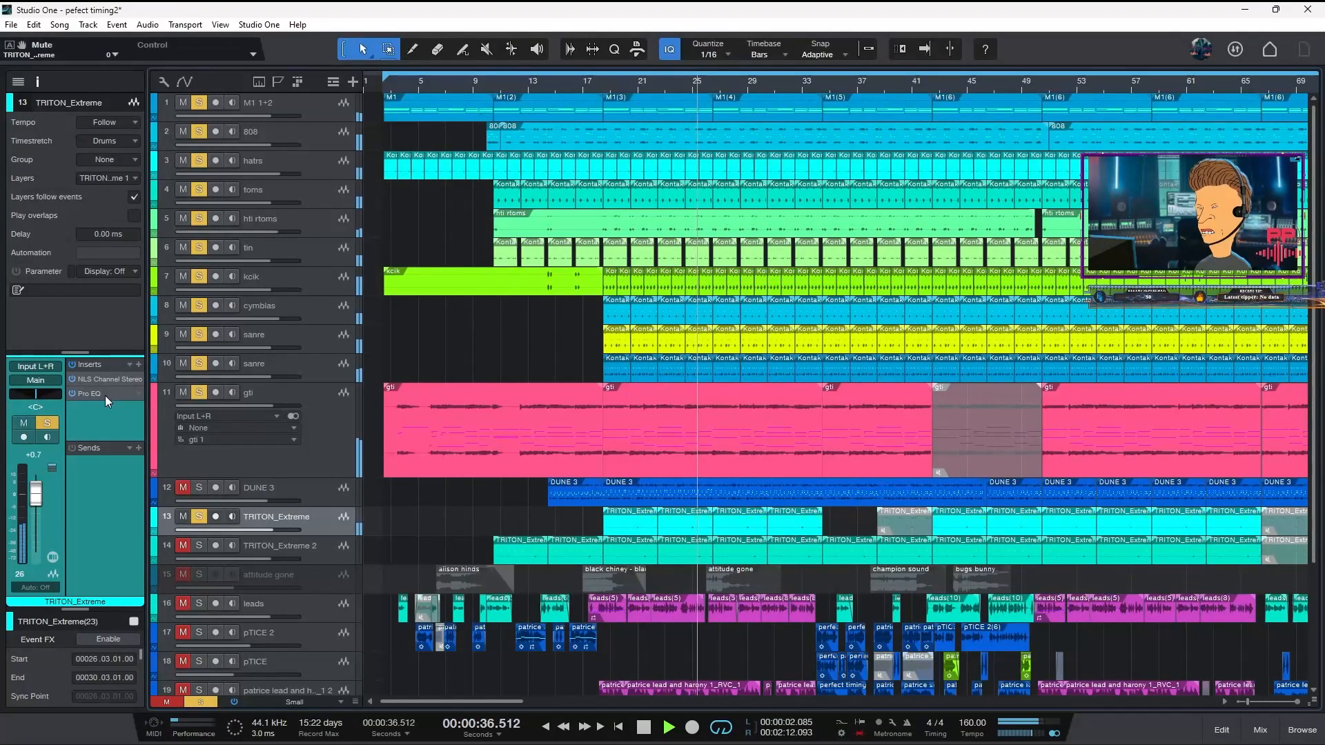
- Stop playback and review the Pro EQ curve on the TRITON_Extreme track, closing the EQ window when done
key(space)
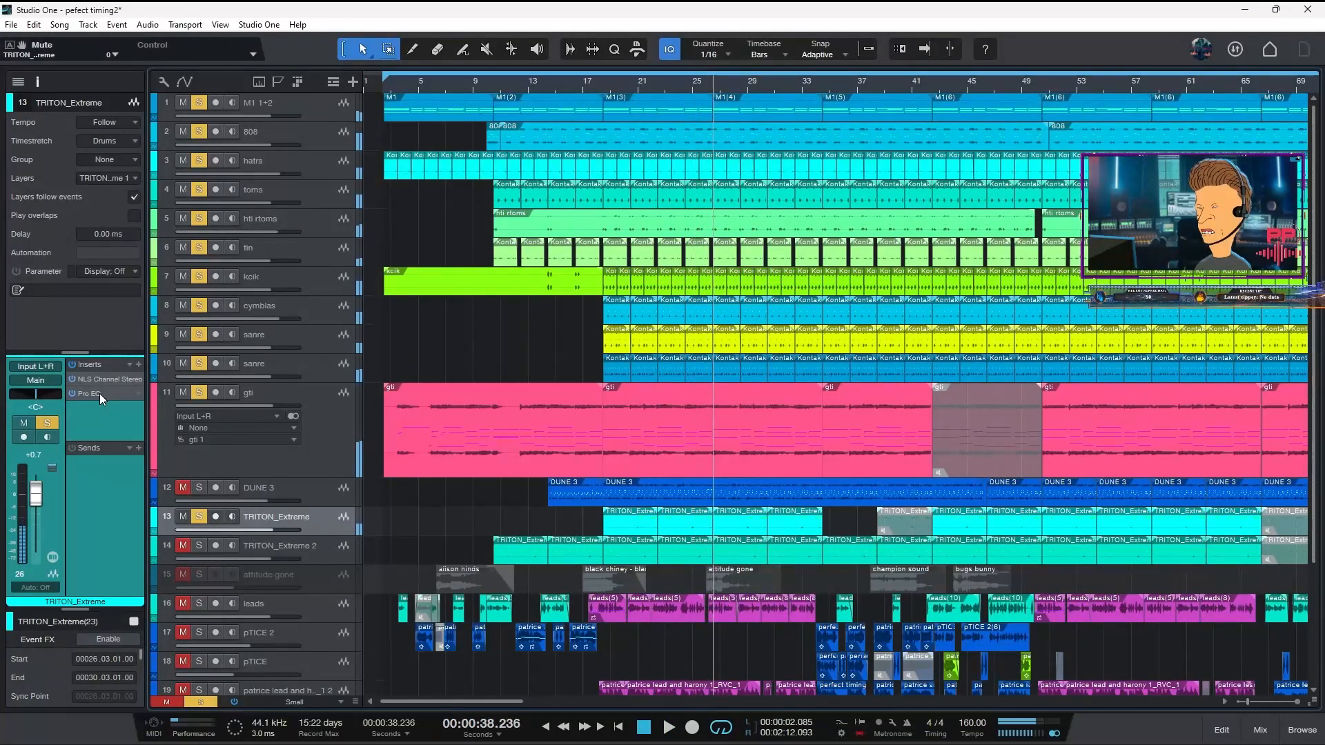
click(89, 394)
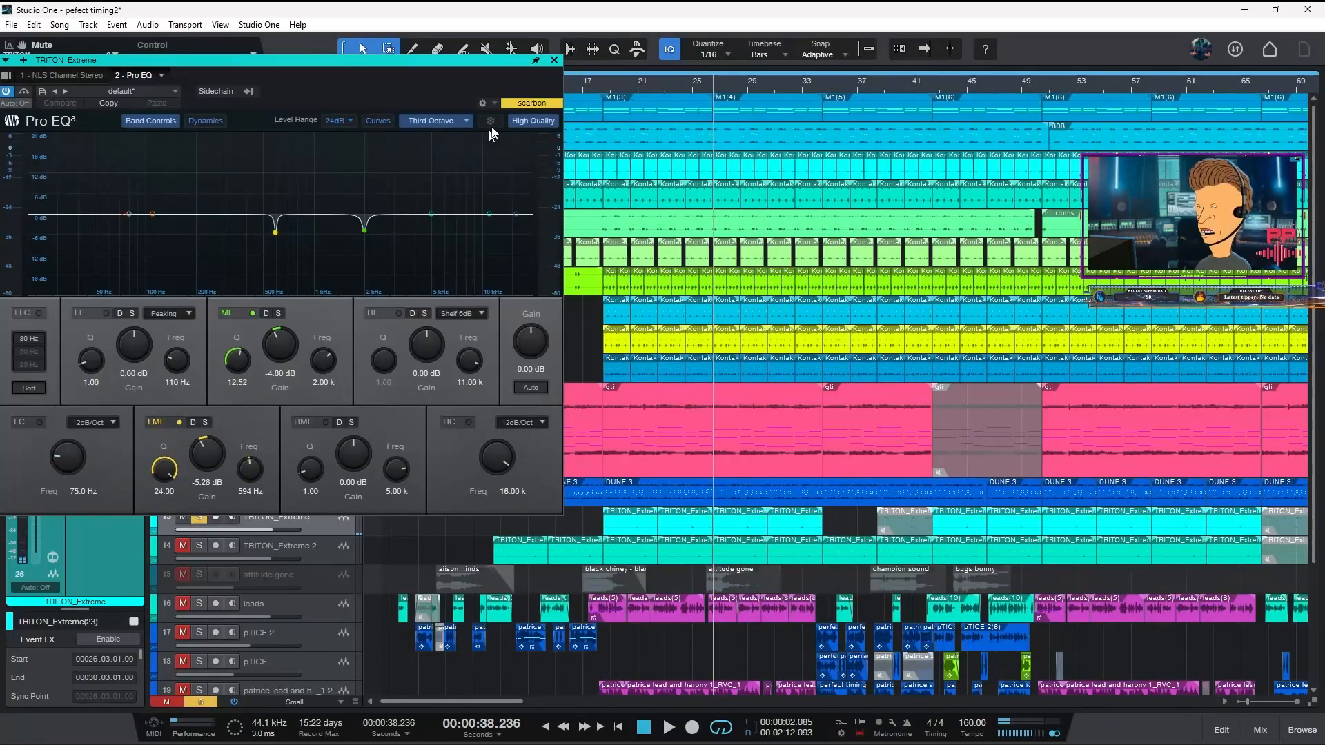
click(555, 61)
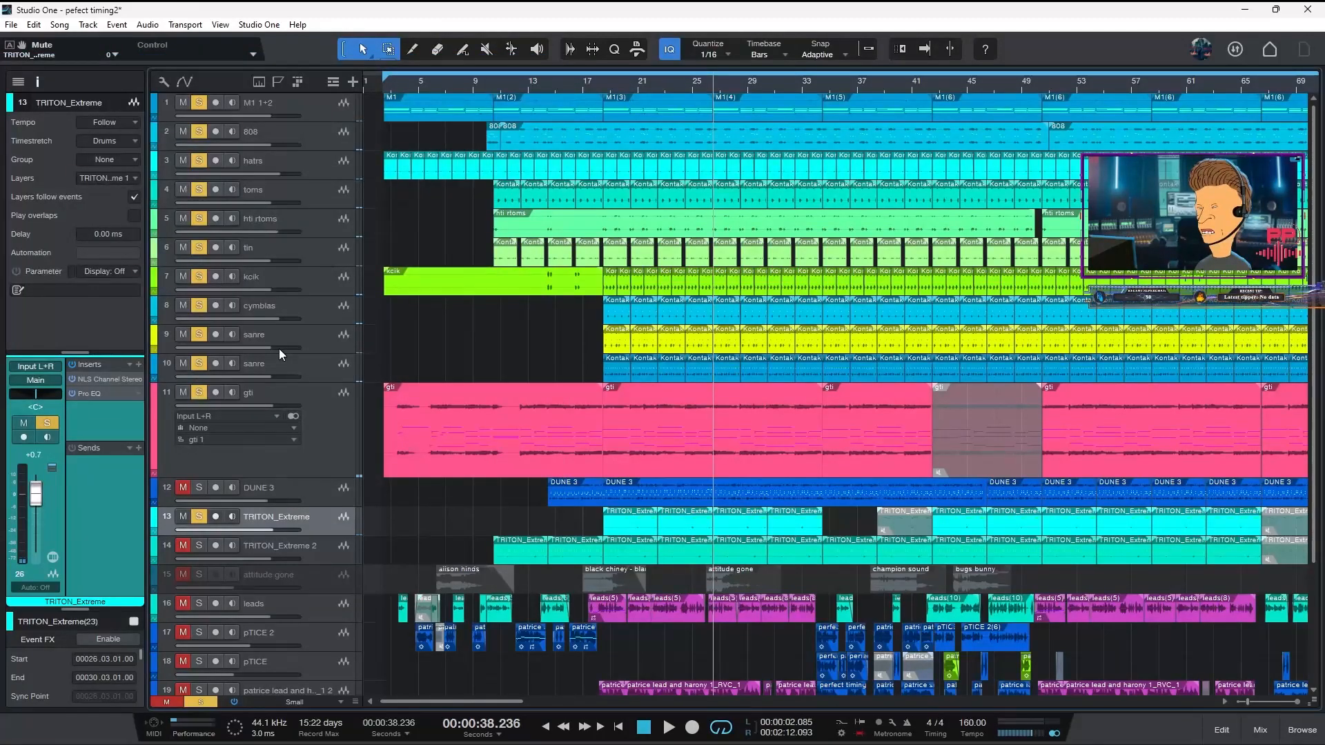
- Review TRITON_Extreme's NLS Channel Stereo during playback, comparing the sound with the plug-in bypassed and active
click(95, 376)
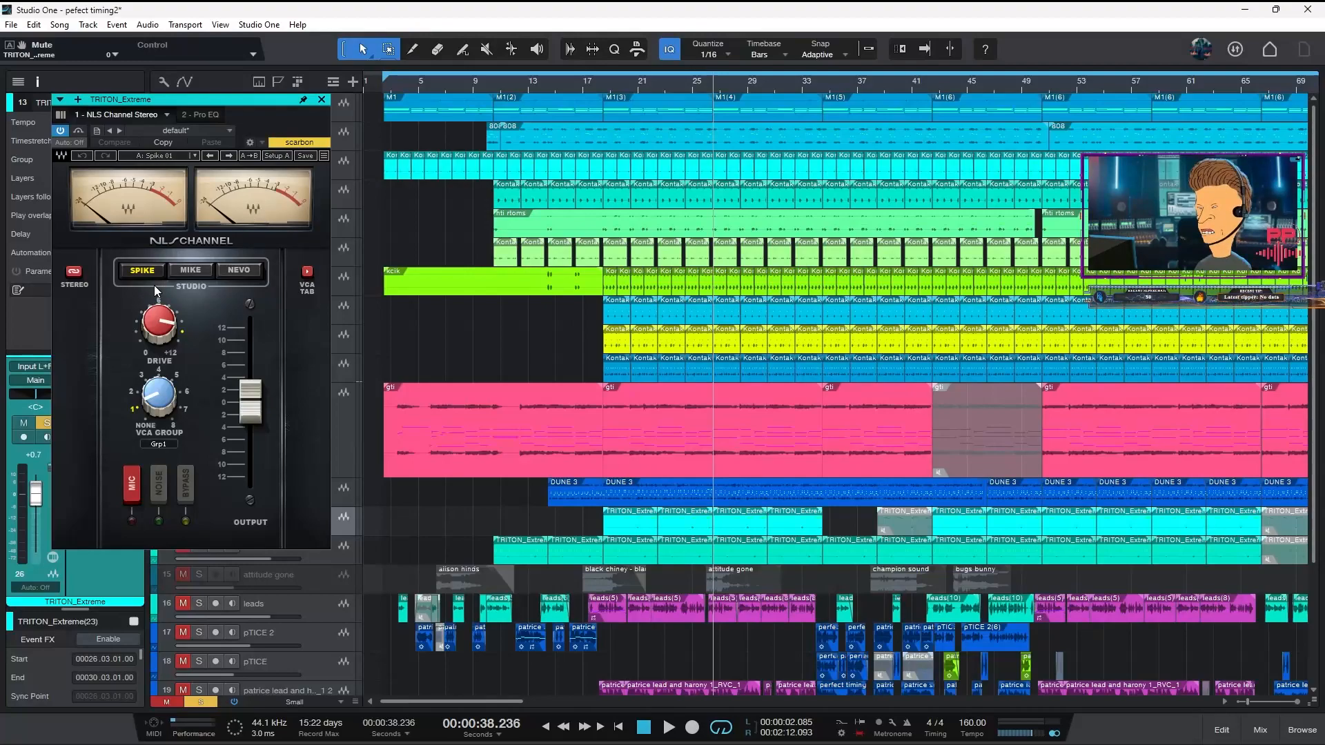
drag(218, 101, 700, 137)
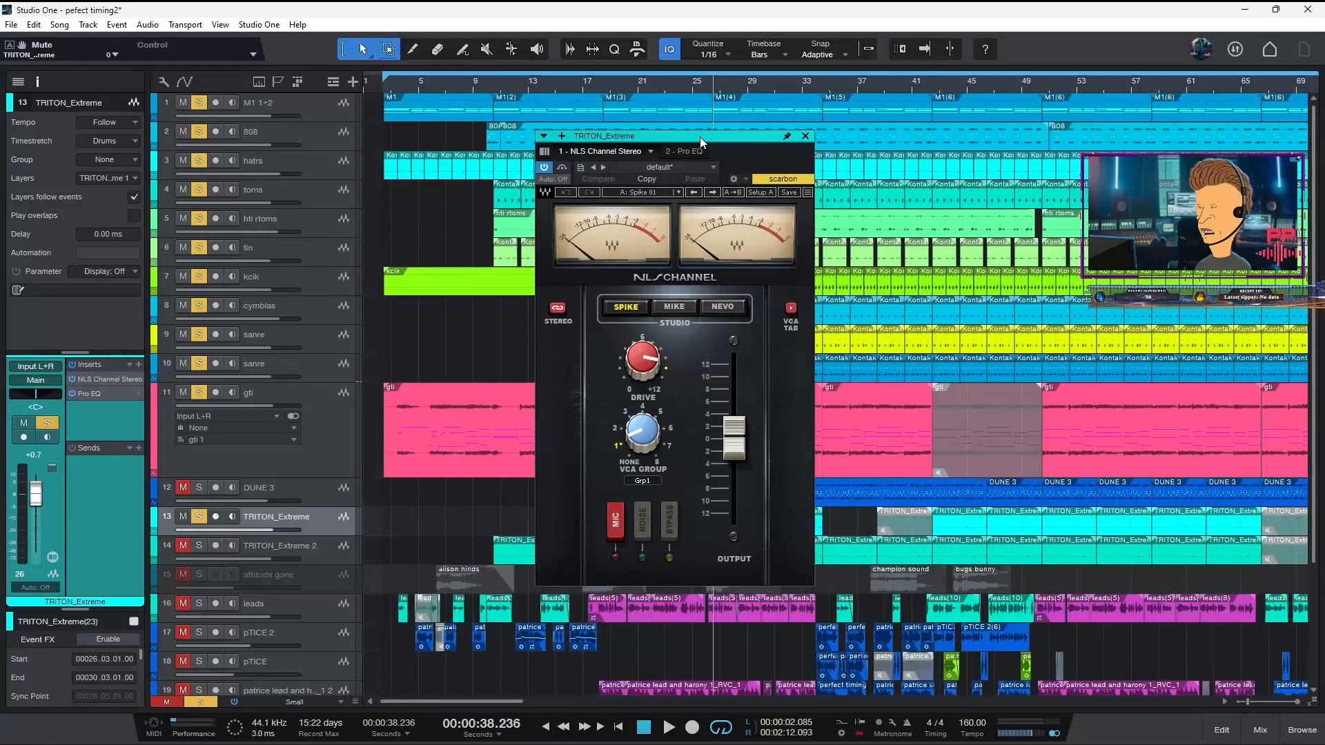
key(space)
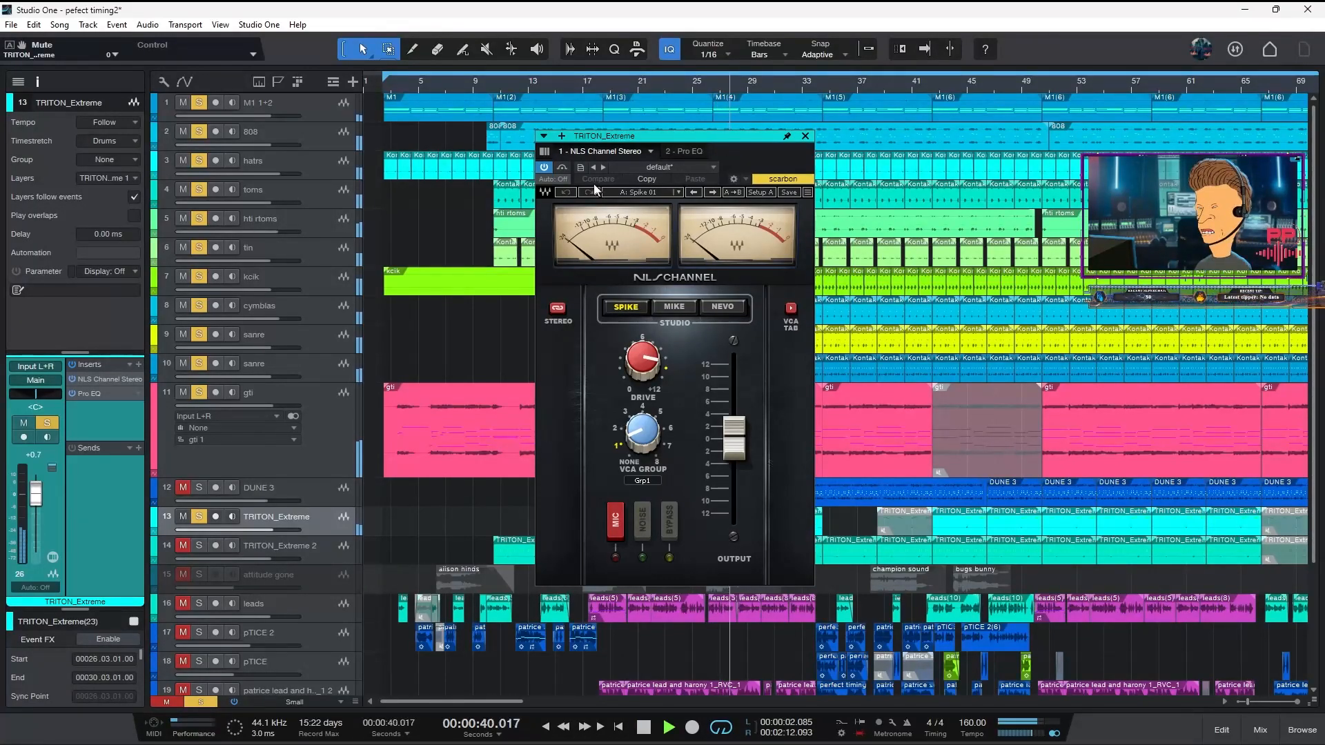
click(561, 169)
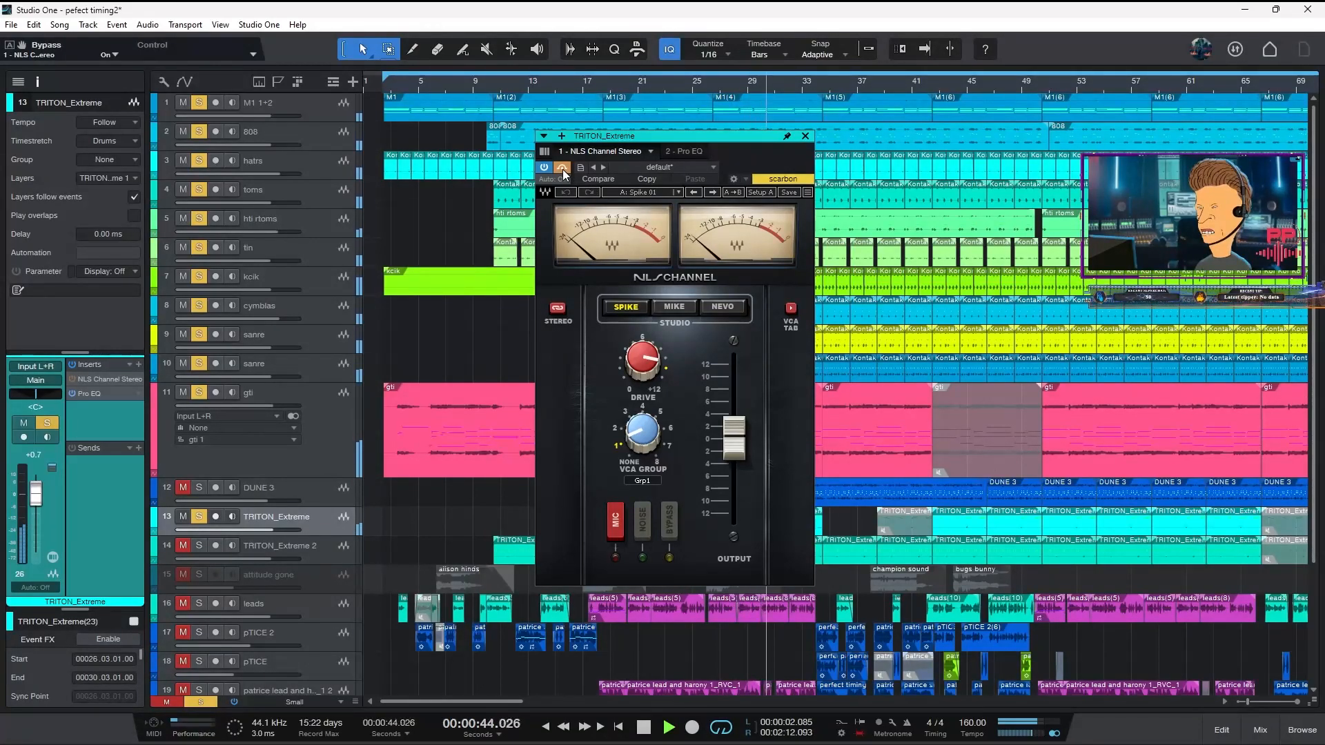
click(562, 168)
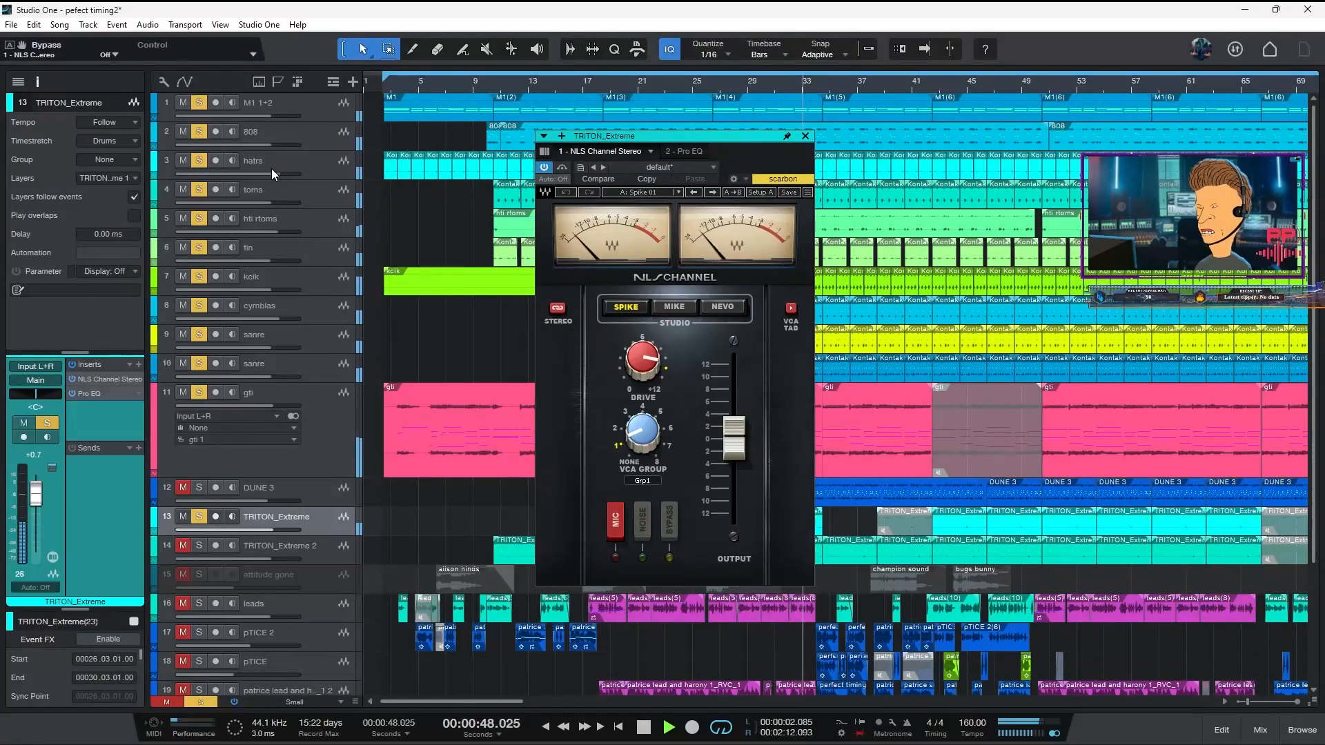
- Unmute DUNE 3 and TRITON_Extreme 2, close the plug-in window, and place TRITON_Extreme 2 directly above gti
click(197, 488)
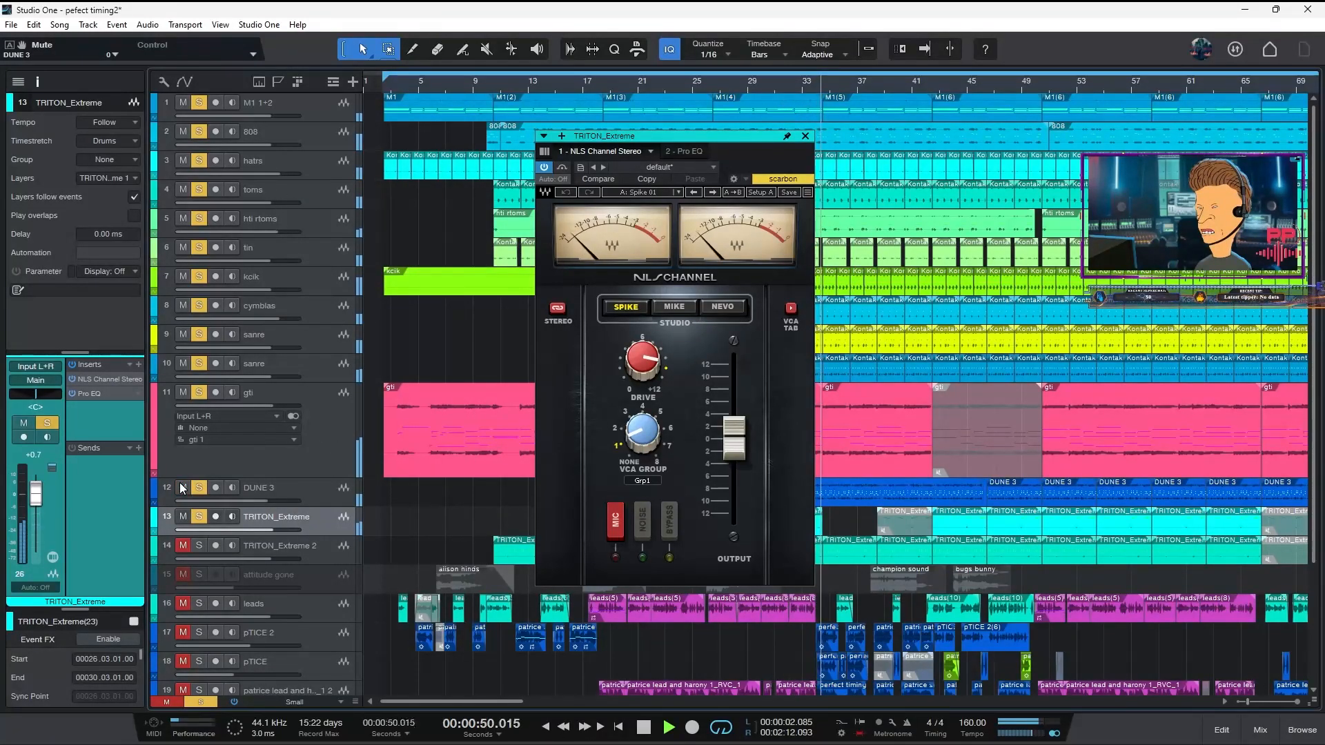
click(806, 136)
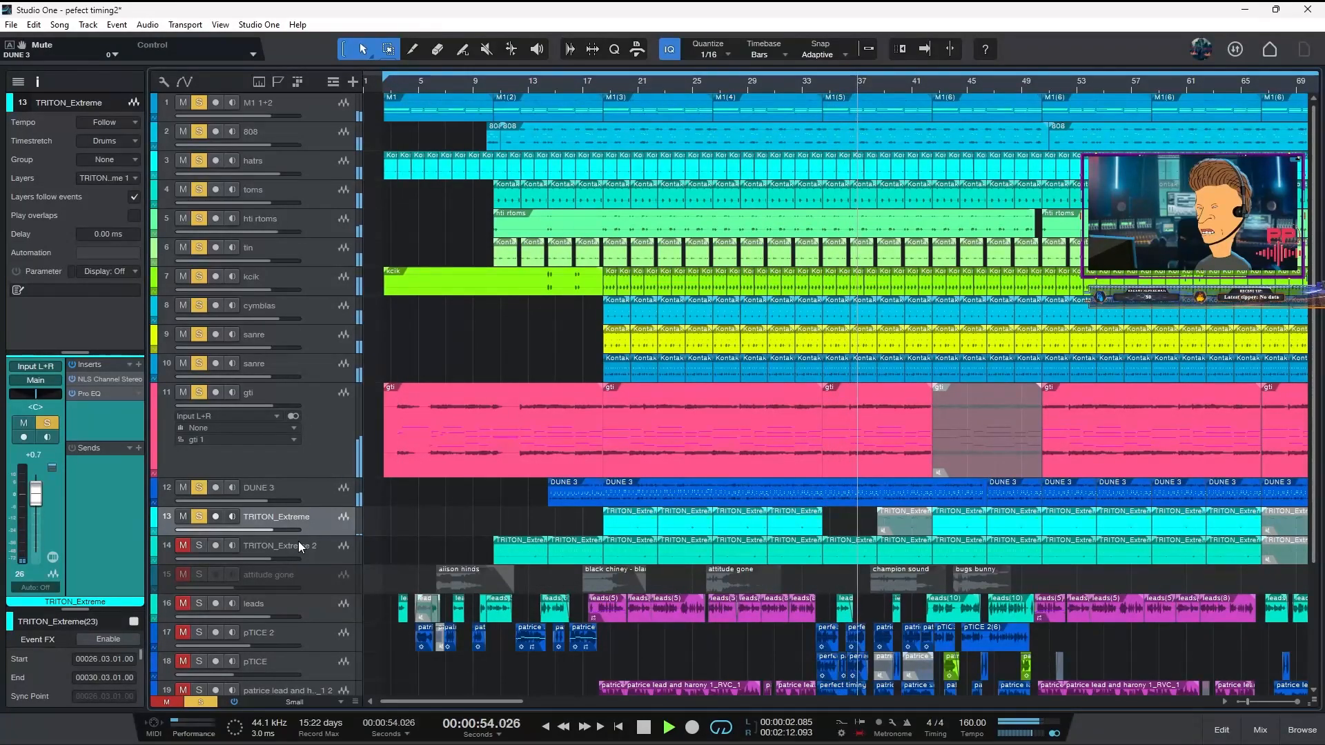
click(199, 546)
drag(321, 550, 324, 453)
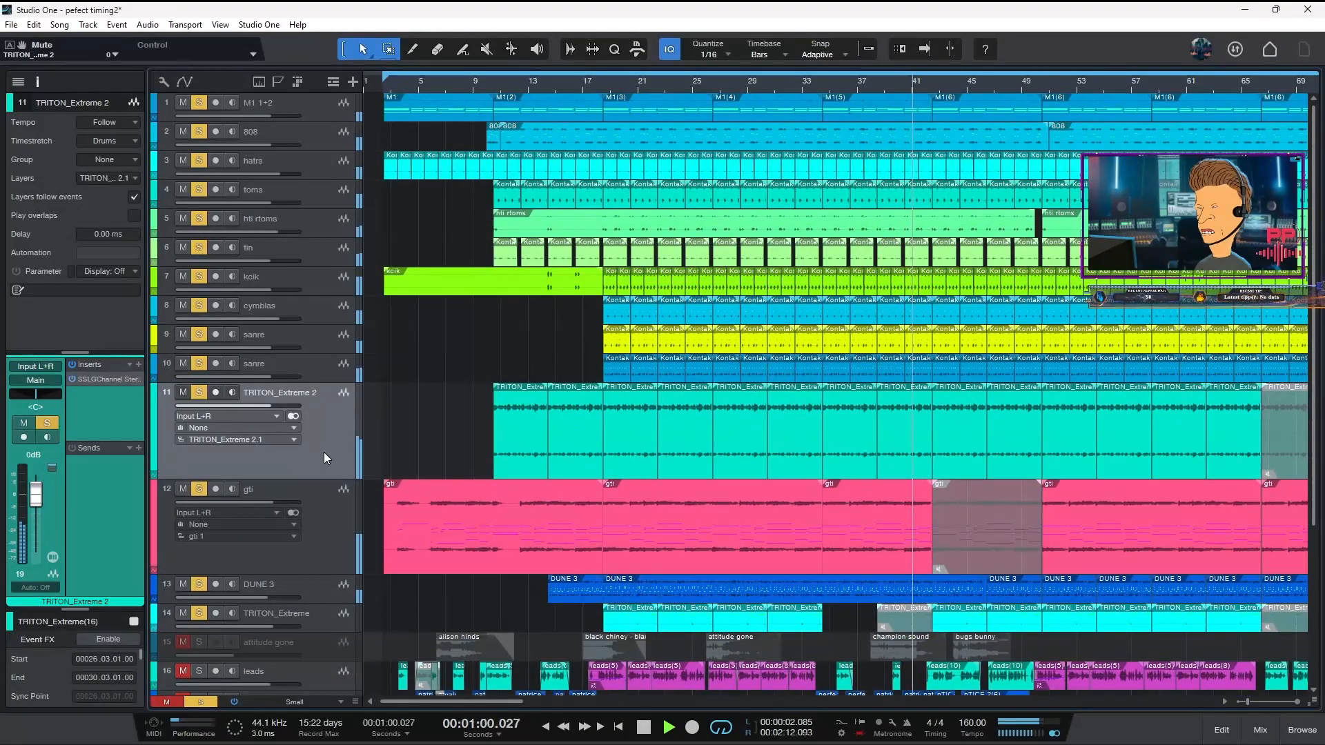
- Stop playback and review the HF gain and HF frequency in TRITON_Extreme 2's SSLGChannel Stereo, closing the plug-in when done
key(space)
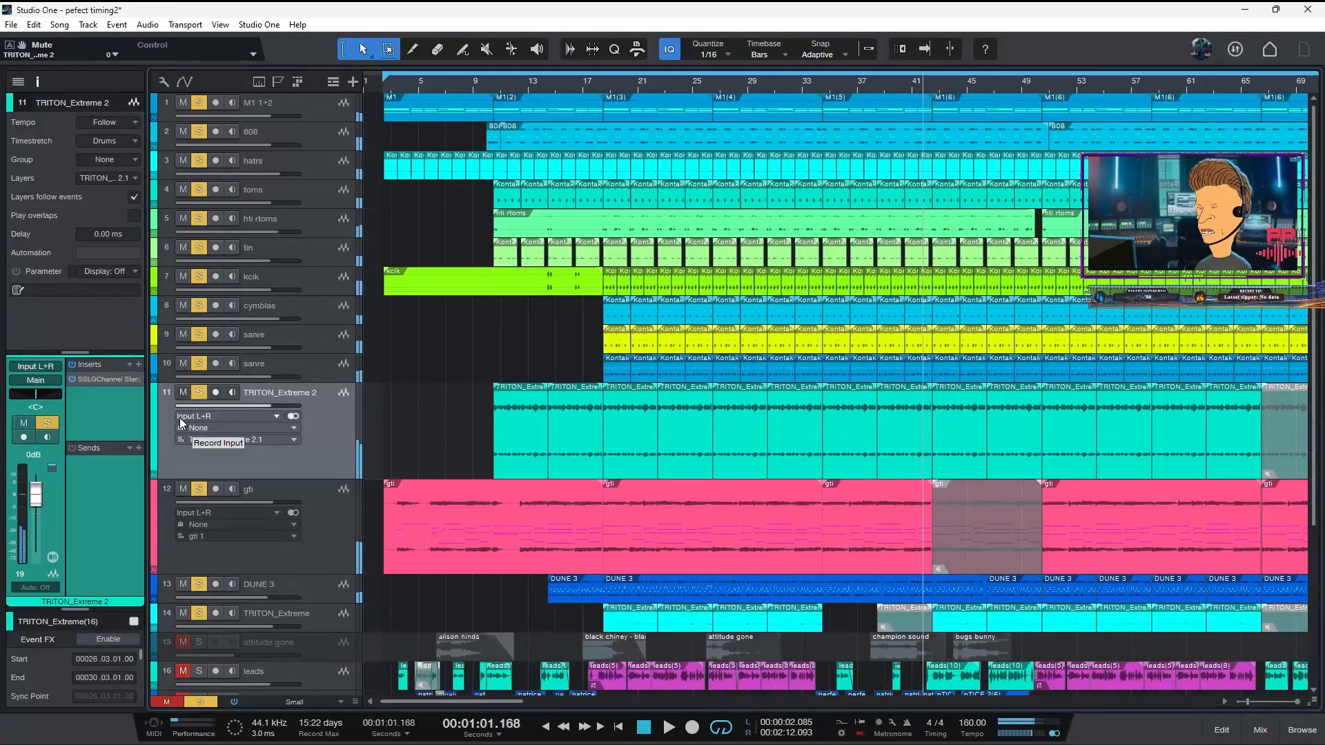
click(102, 378)
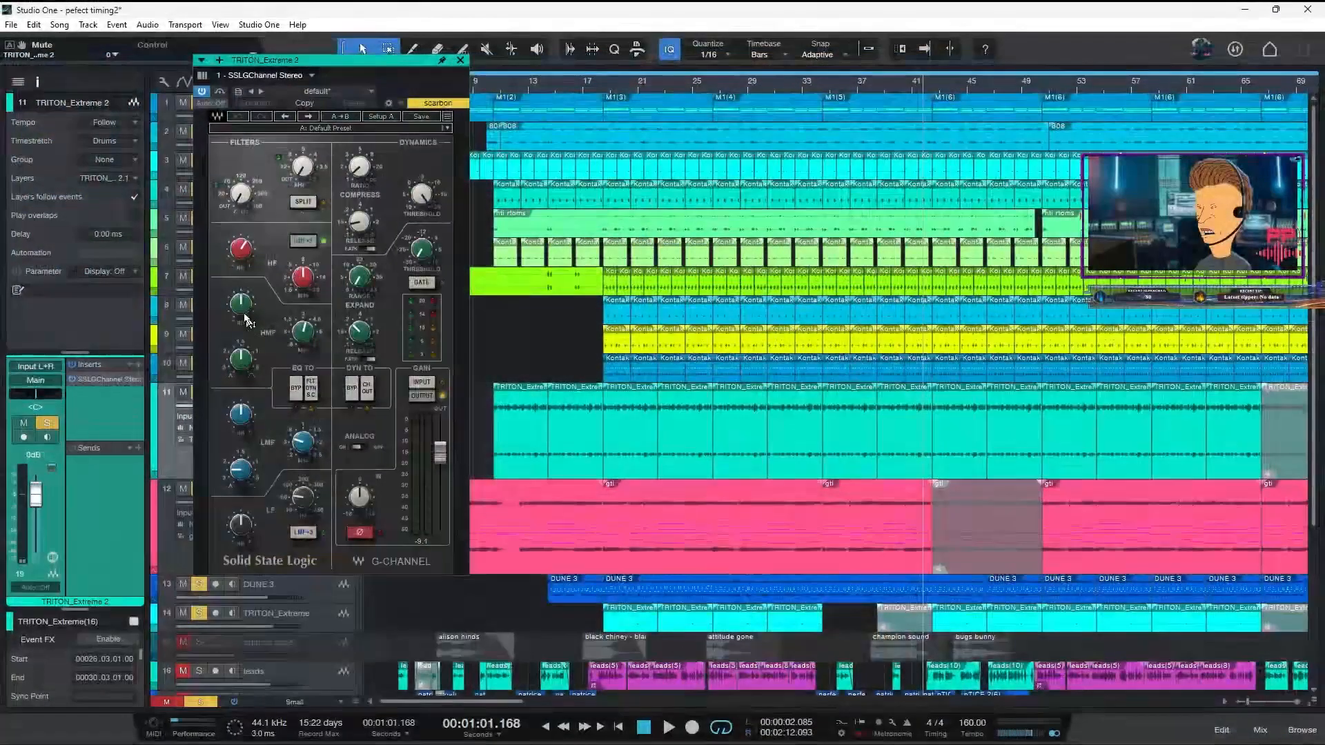
click(249, 251)
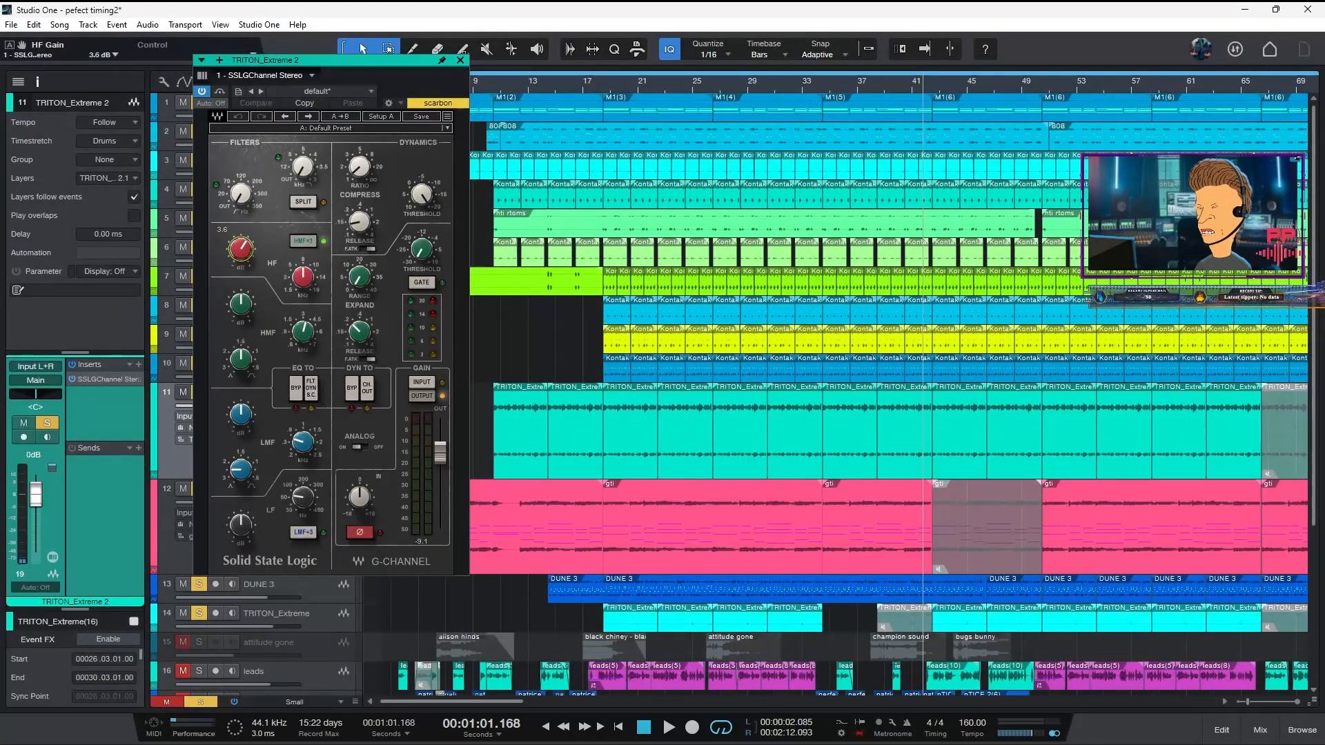
click(302, 276)
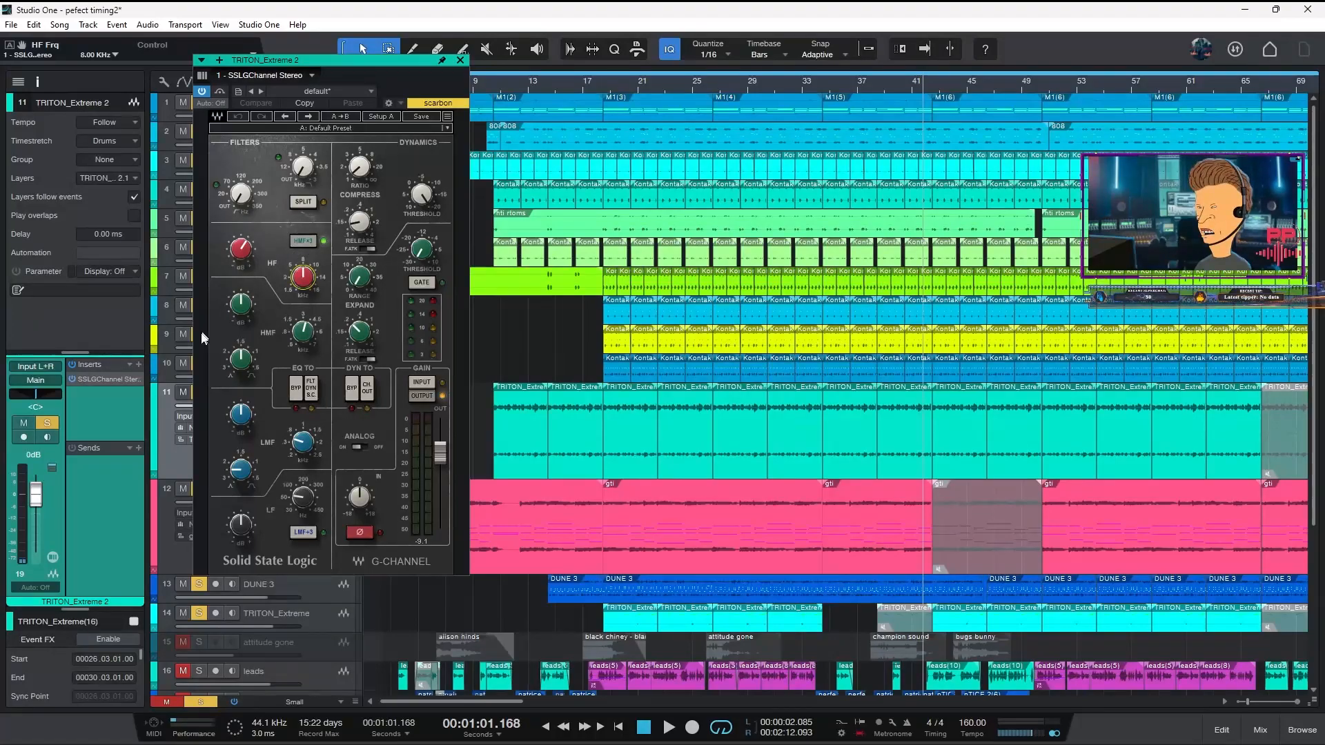
click(460, 60)
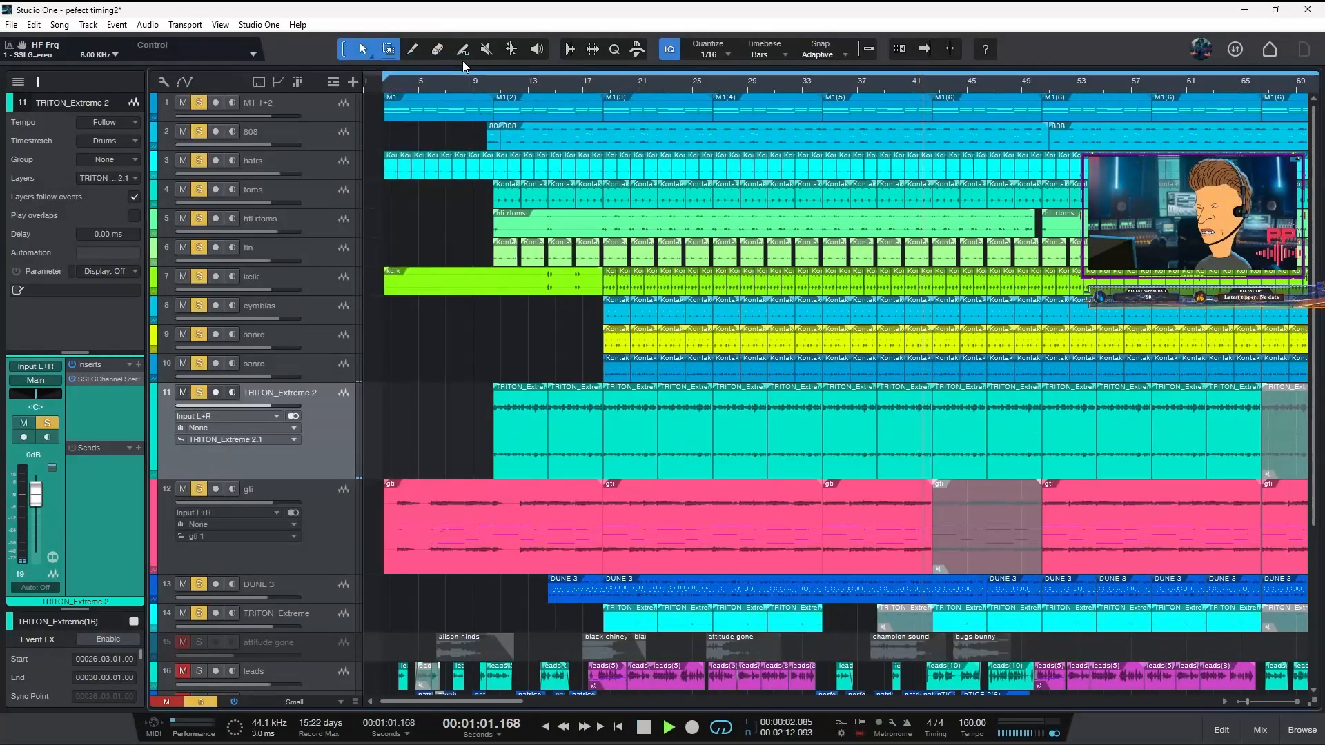
- Move the DUNE 3 2 track directly below gti, increase its height, unmute it, and play the song from about bar 18
click(490, 86)
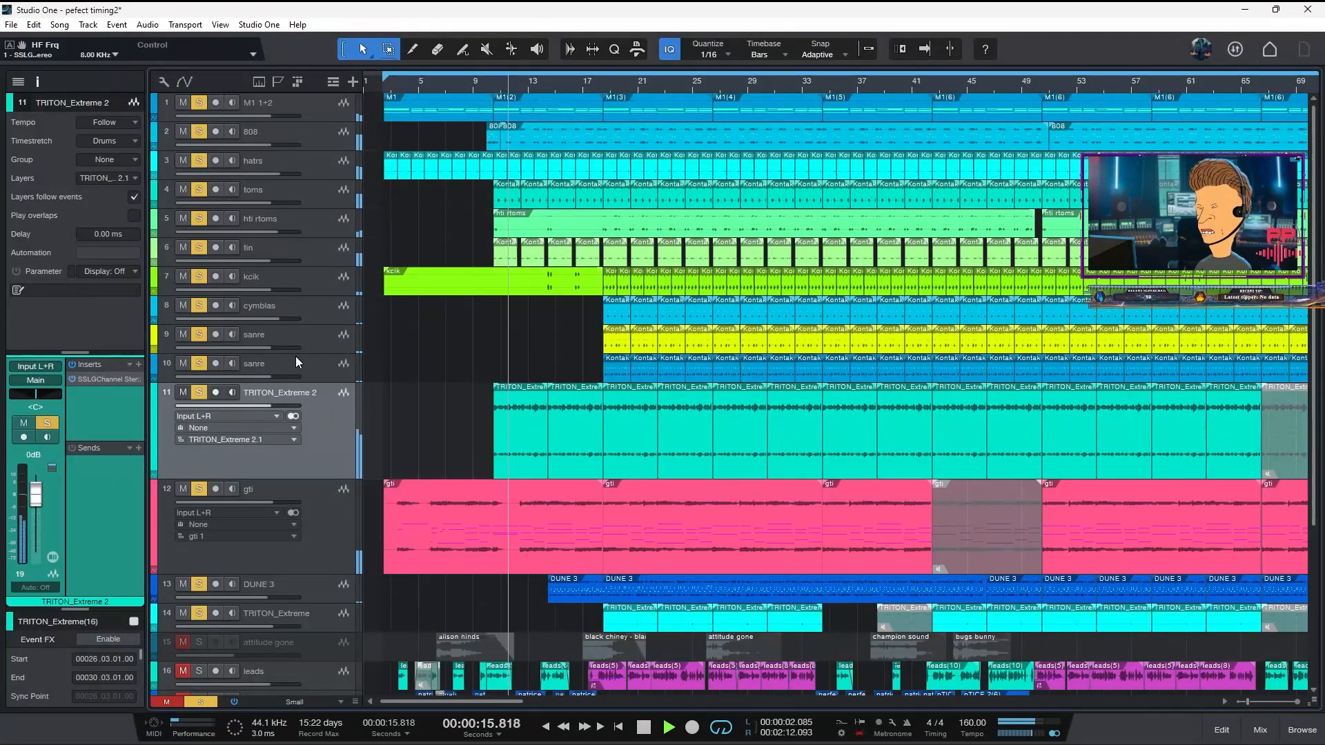
drag(1315, 483, 1320, 574)
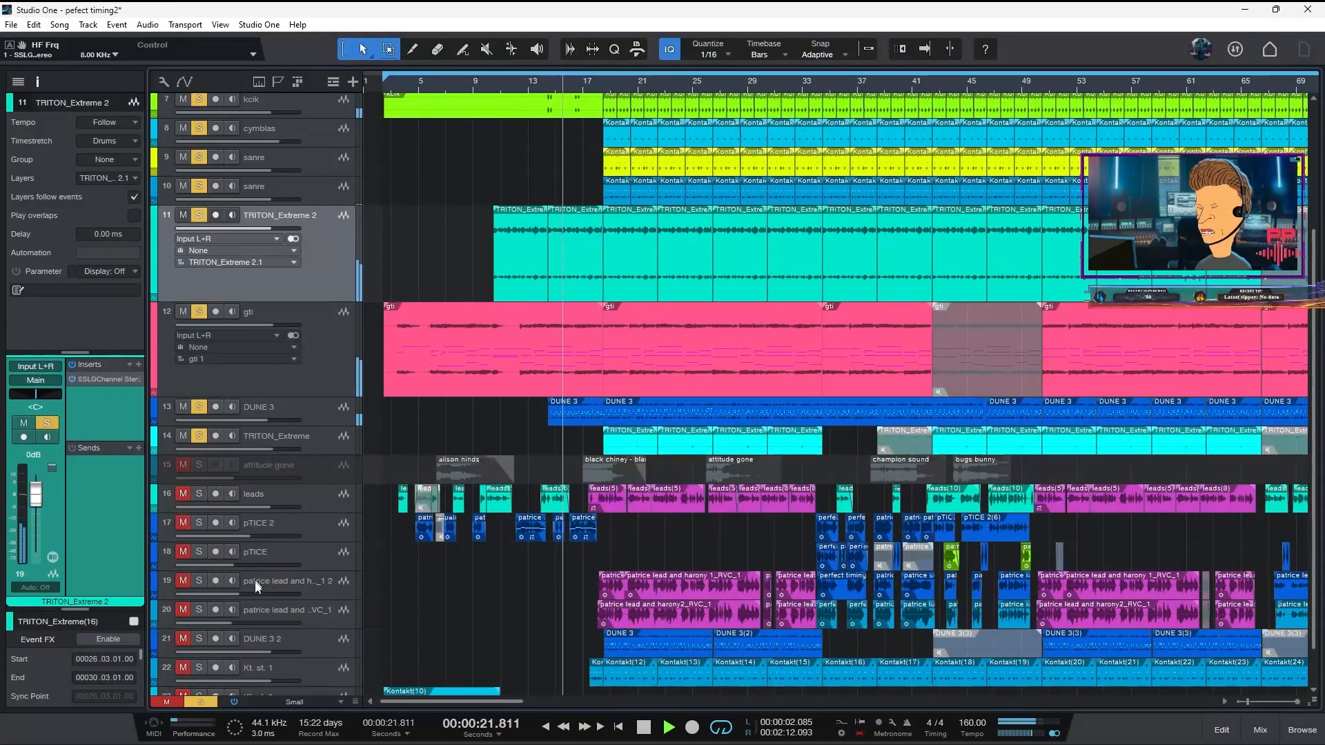
drag(317, 642, 313, 378)
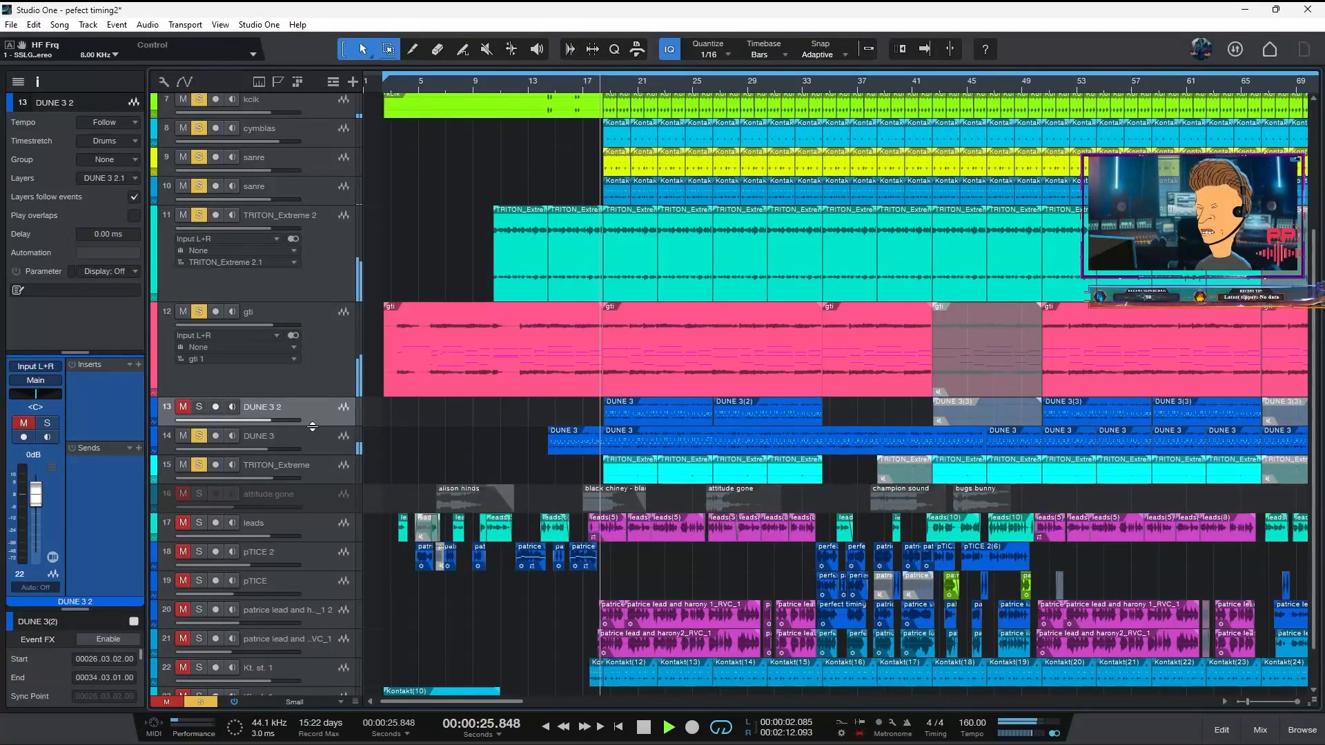
drag(312, 425, 312, 478)
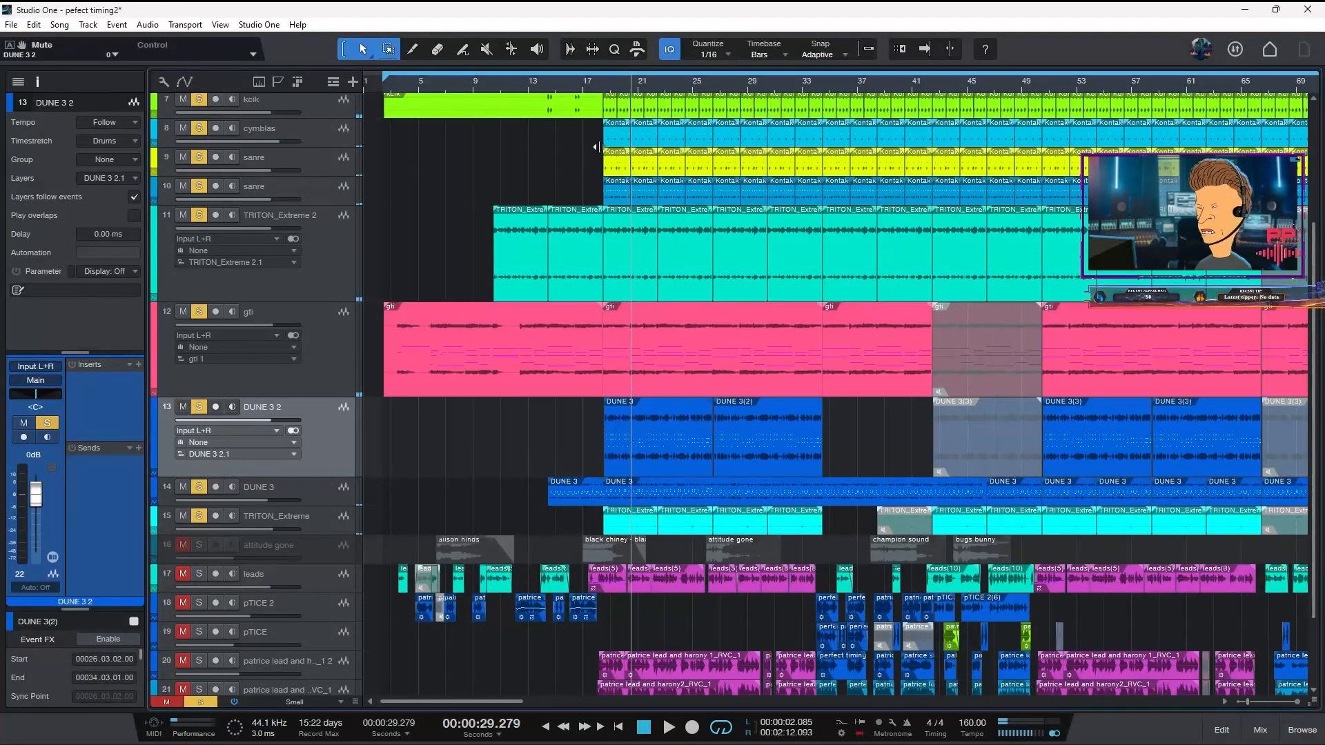
click(597, 83)
key(space)
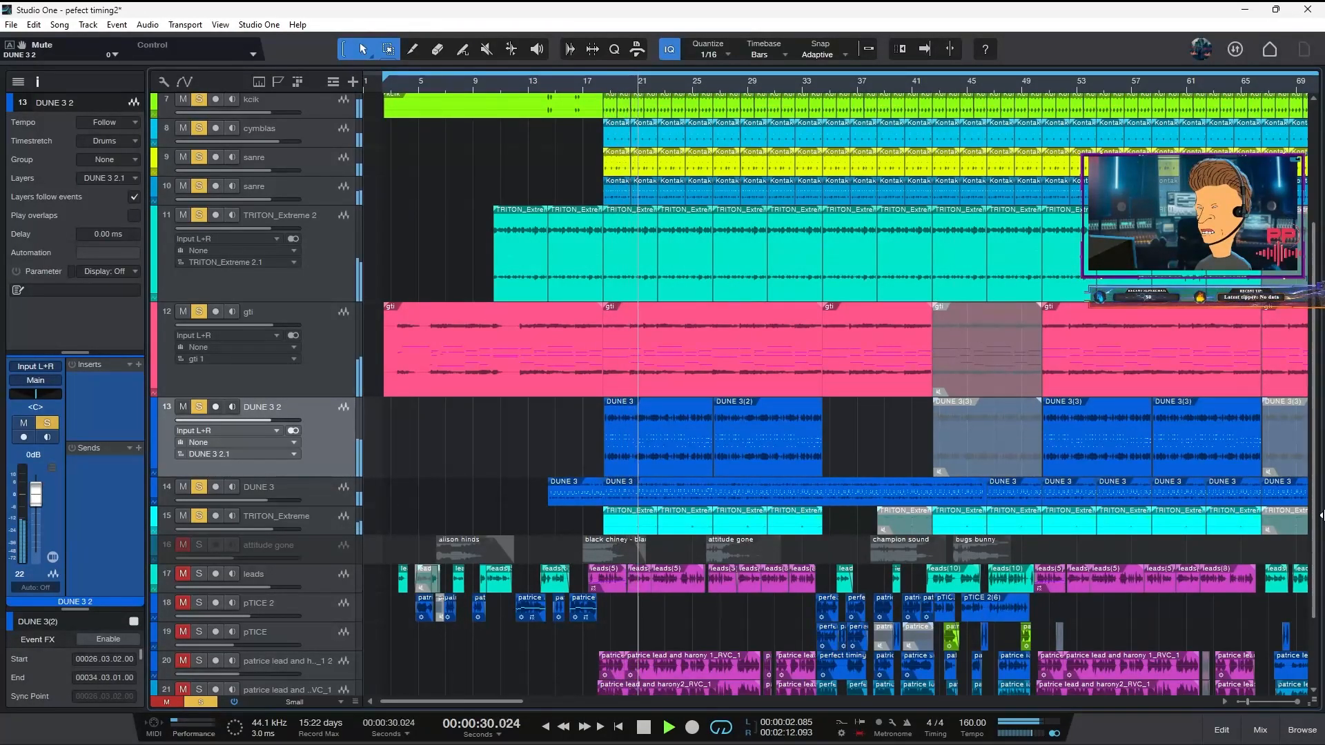
- Move the Kt. st. 1 track with the Kontakt(10) clip directly below DUNE 3 2, increase its height and unmute it
scroll(1319, 542, down, 3)
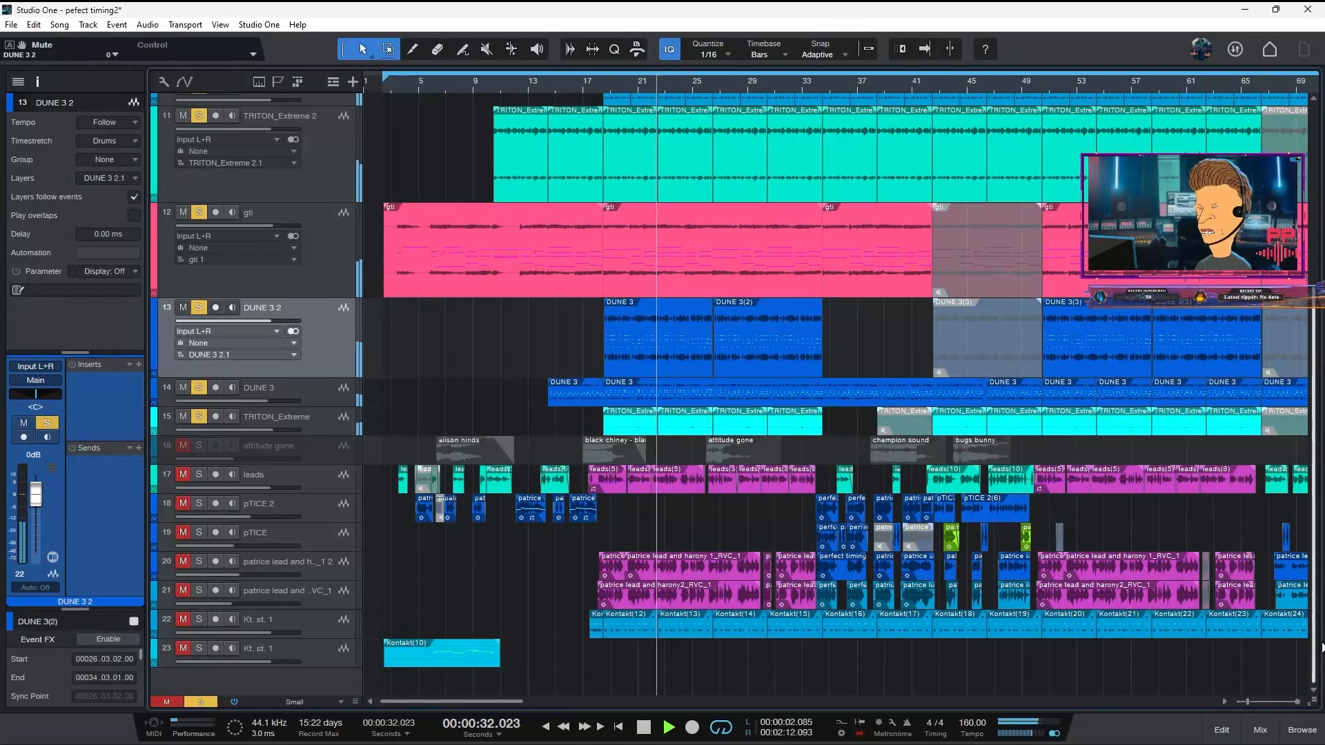
drag(296, 648, 296, 371)
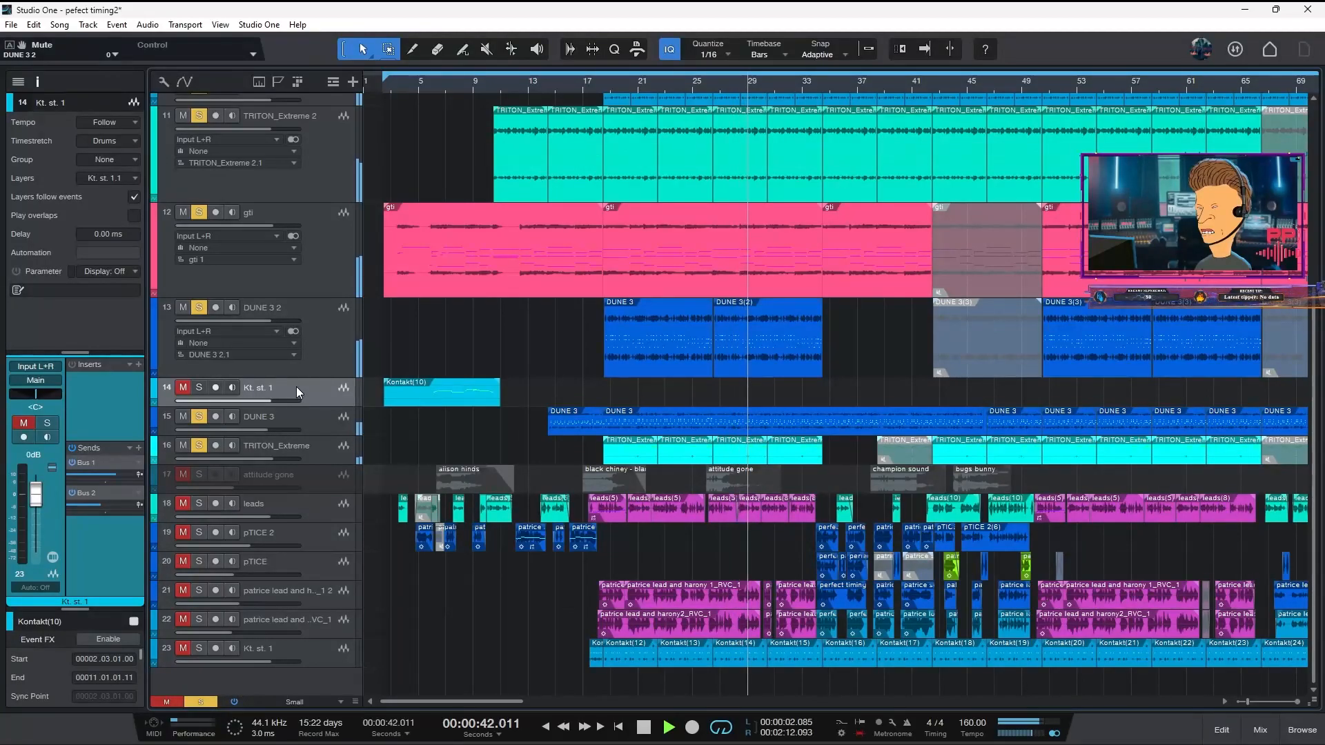
key(space)
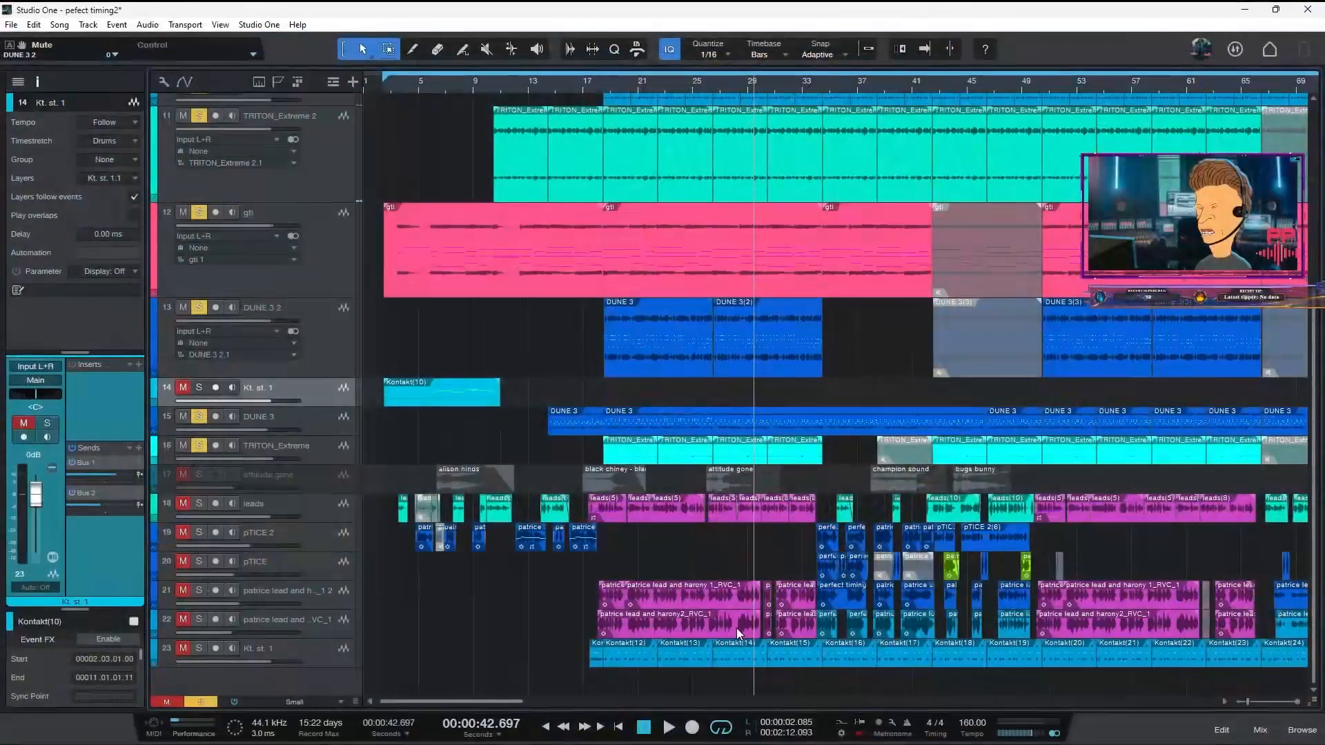
key(space)
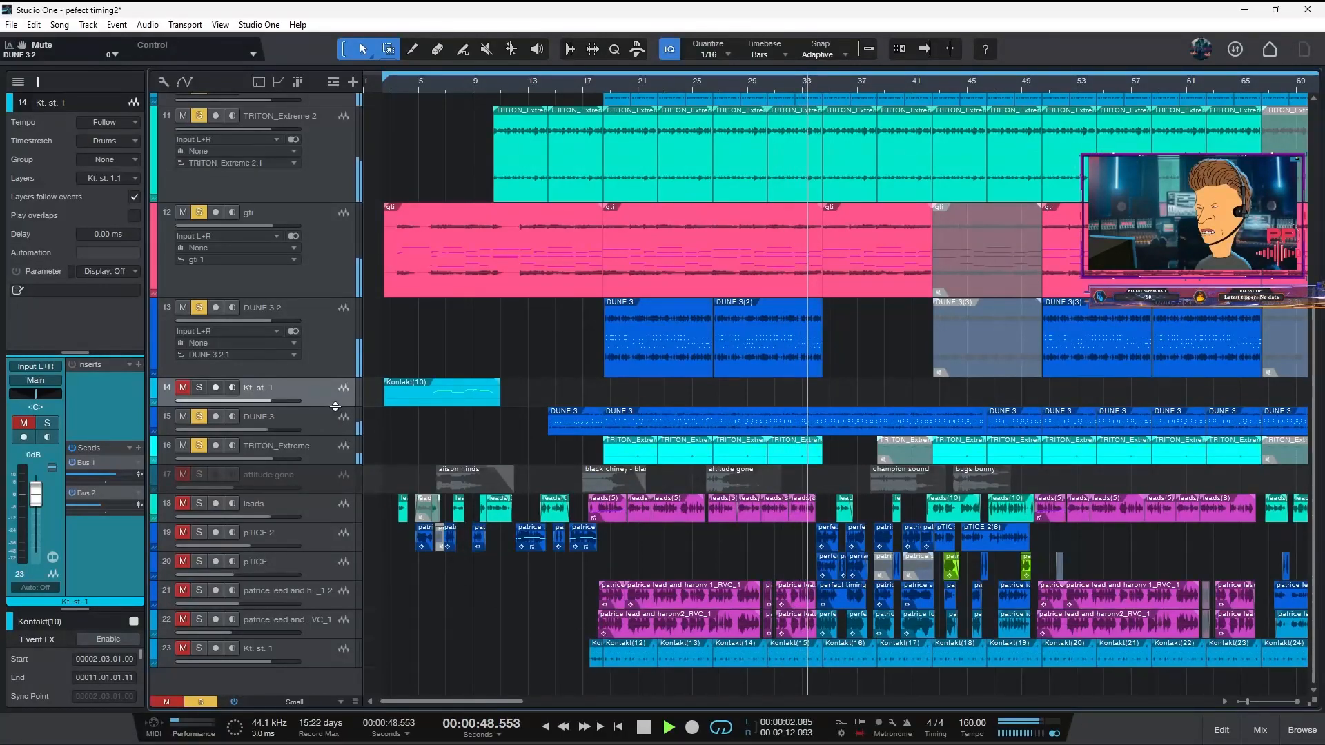
drag(335, 407, 335, 479)
click(183, 388)
key(space)
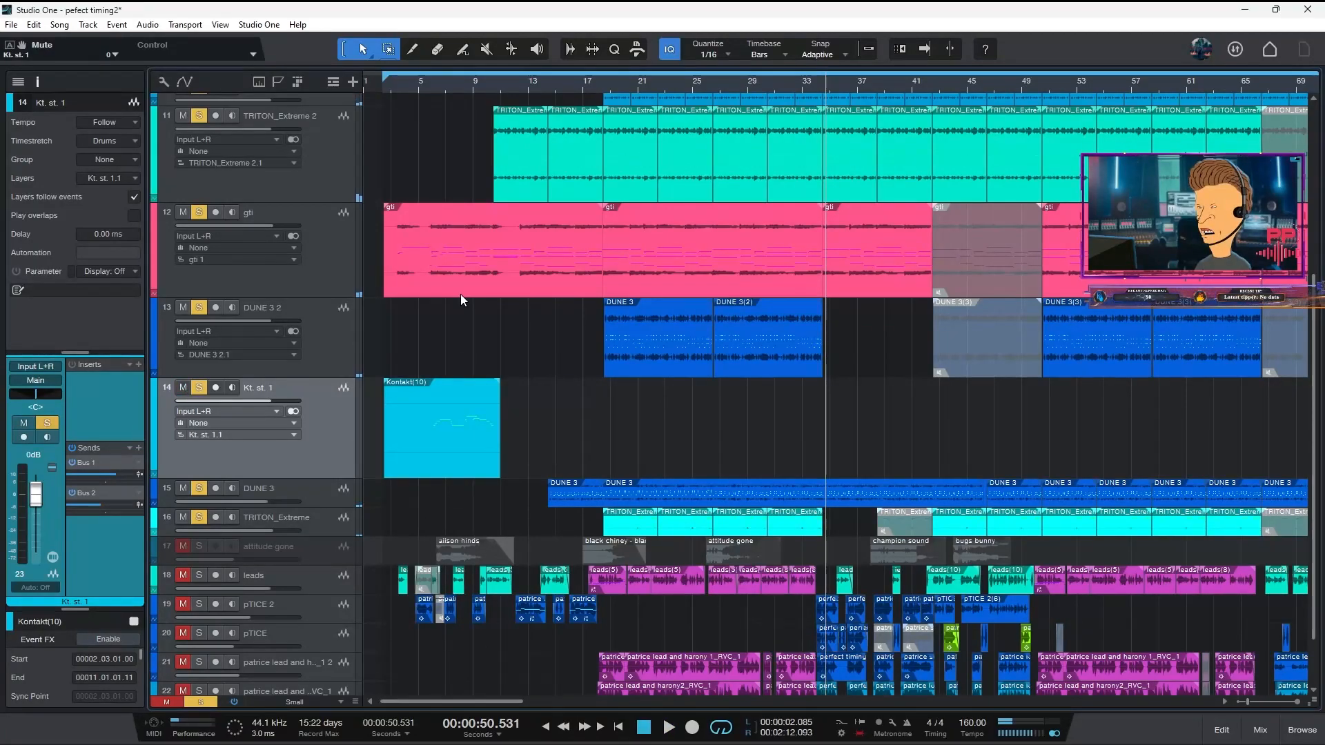
- Play the song's opening section from about bar 3 to listen to the Kt. st. 1 part with the other unmuted tracks
click(391, 84)
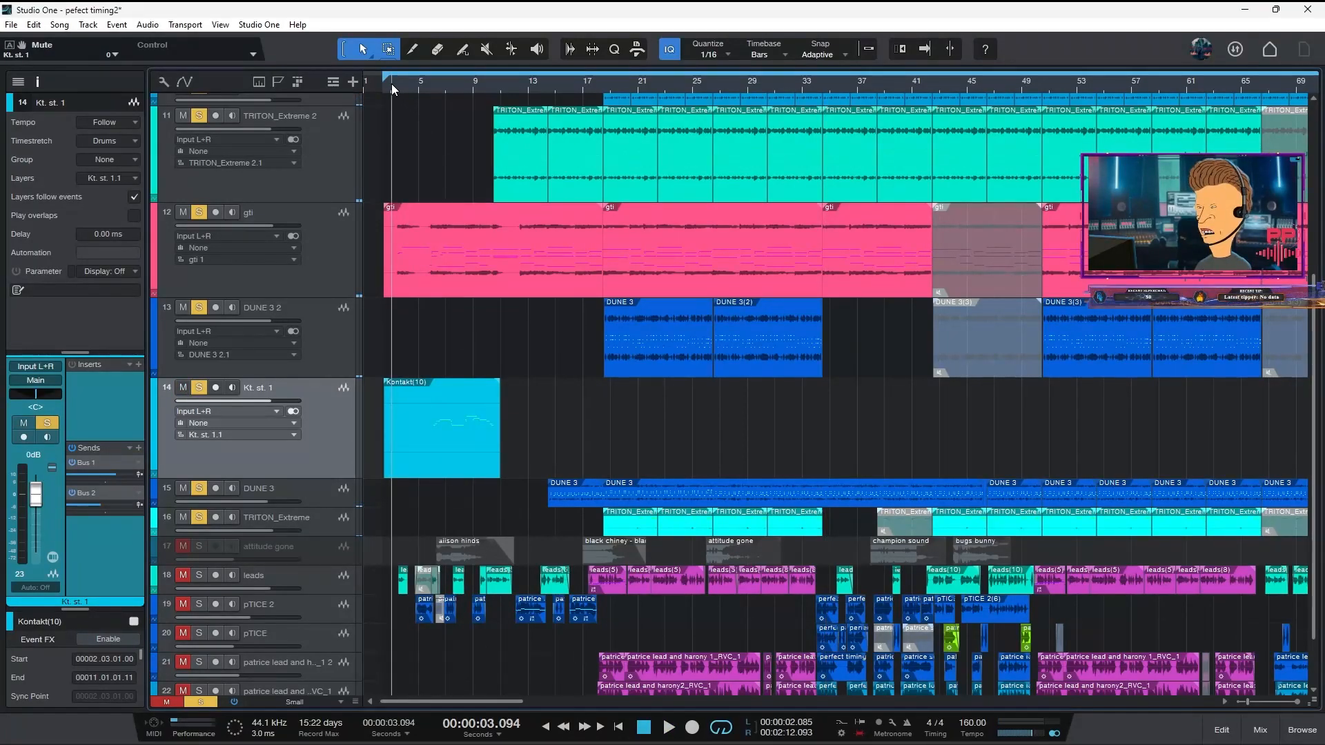
key(space)
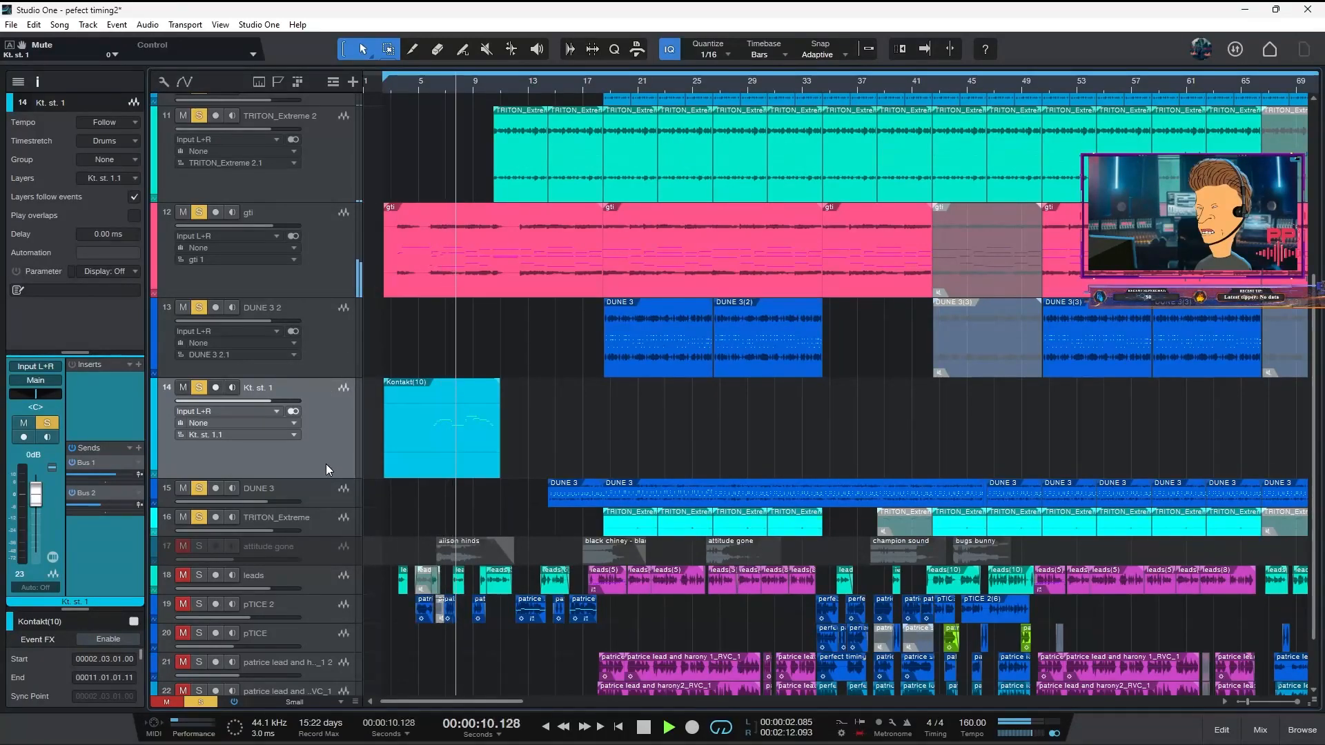
key(space)
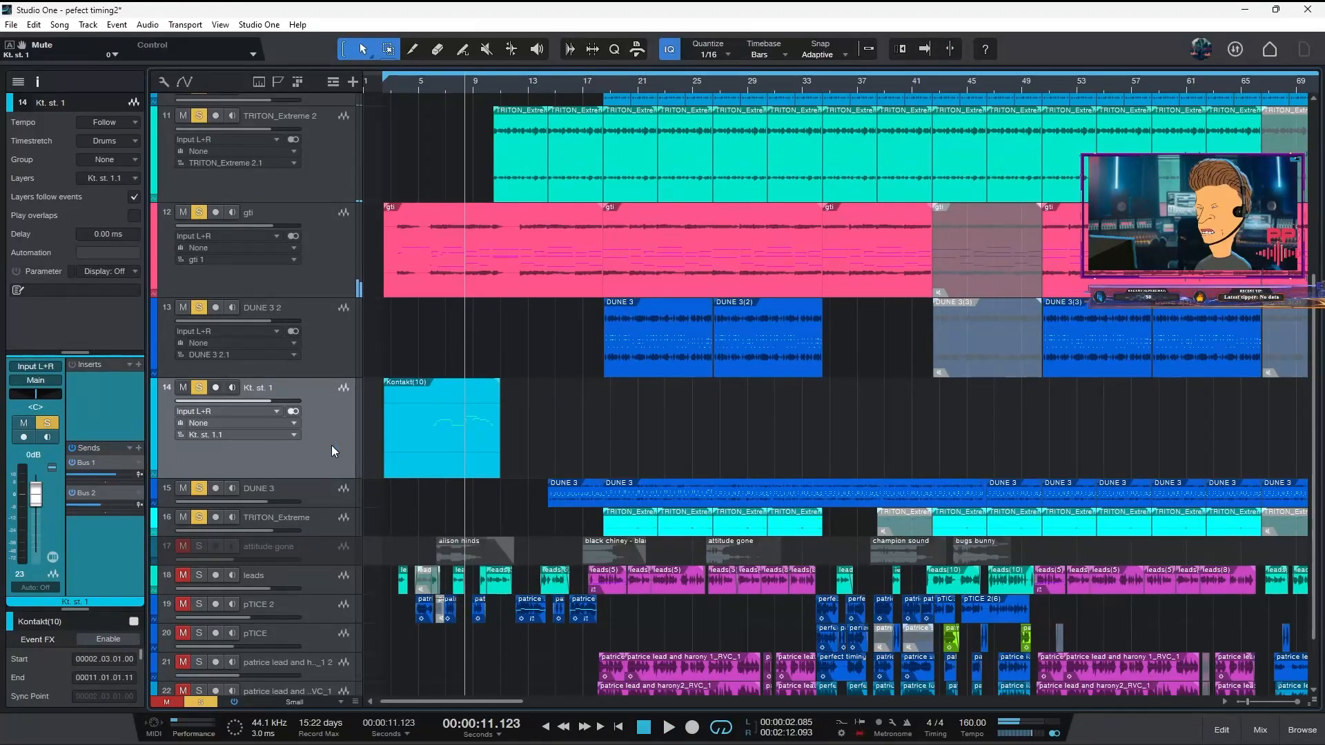
right_click(332, 445)
click(284, 453)
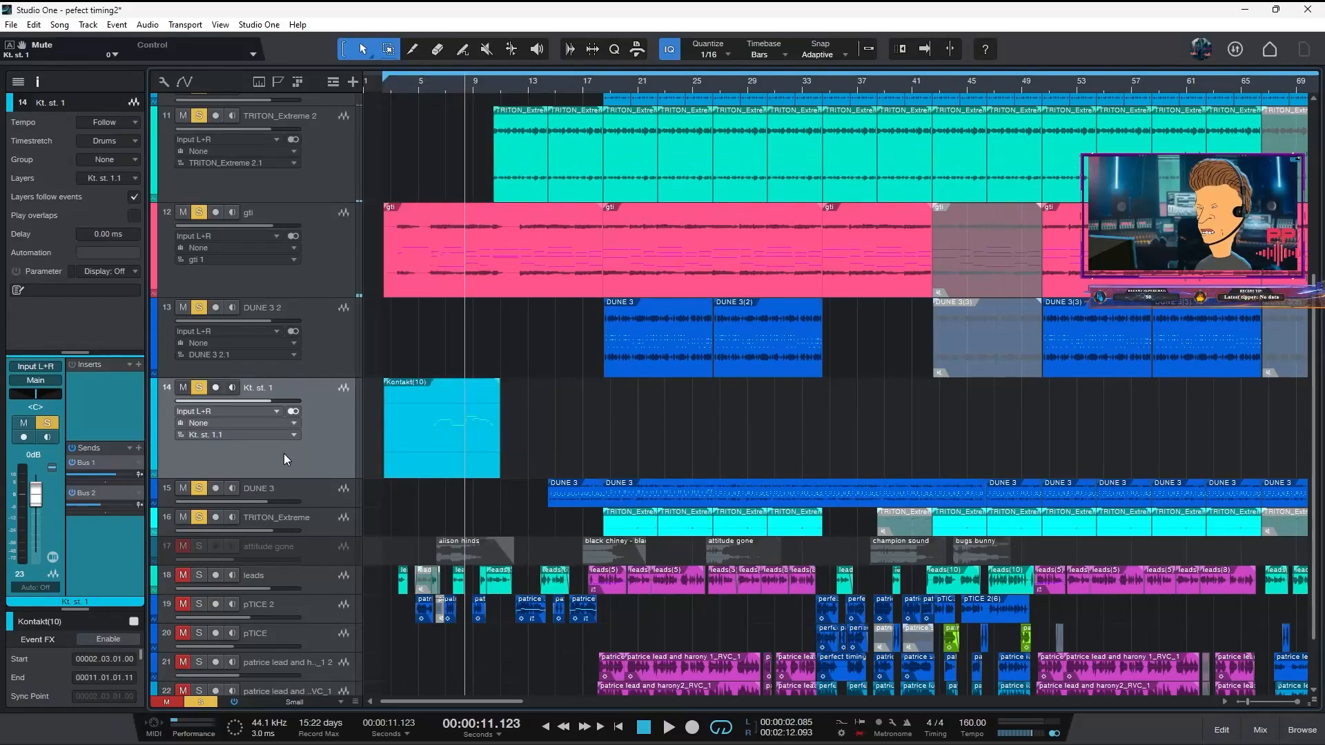
click(404, 85)
key(space)
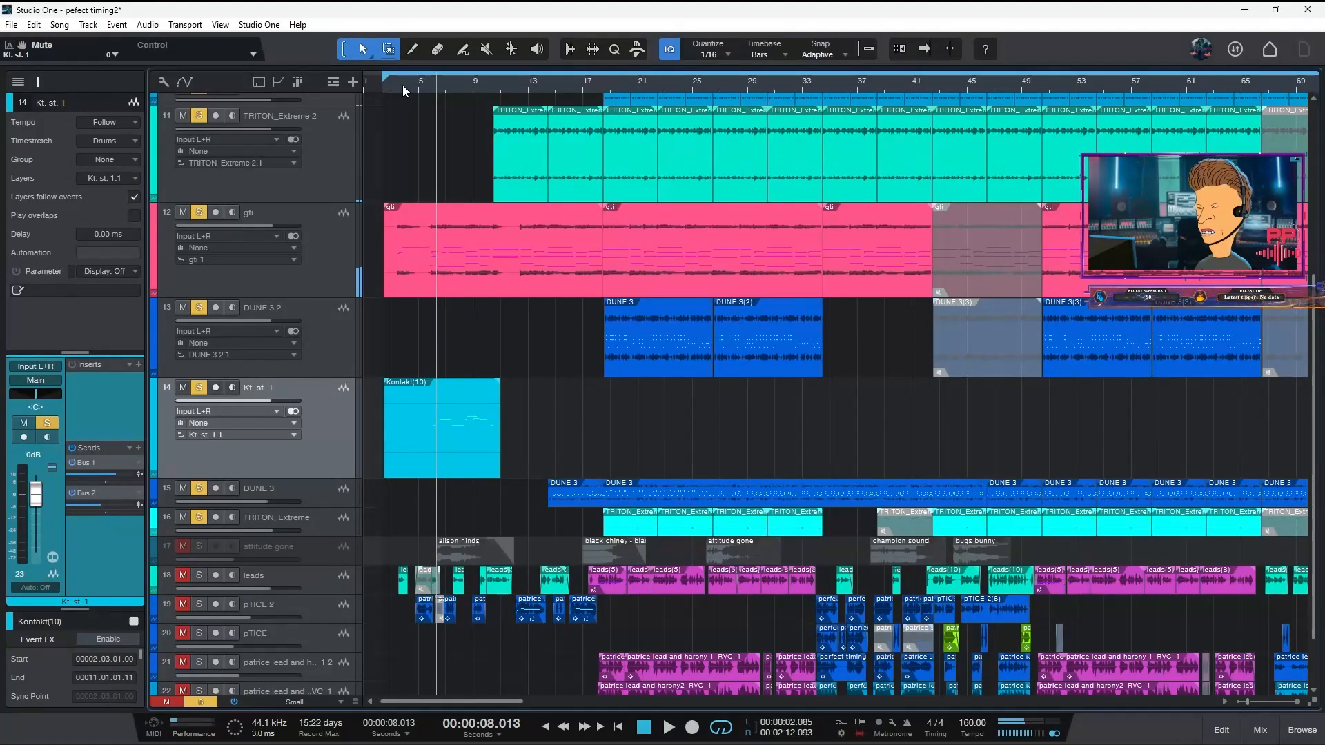
- Transform the Kt. st. 1 audio track back to an instrument track and check its Kontakt instrument window, closing it when done
right_click(304, 446)
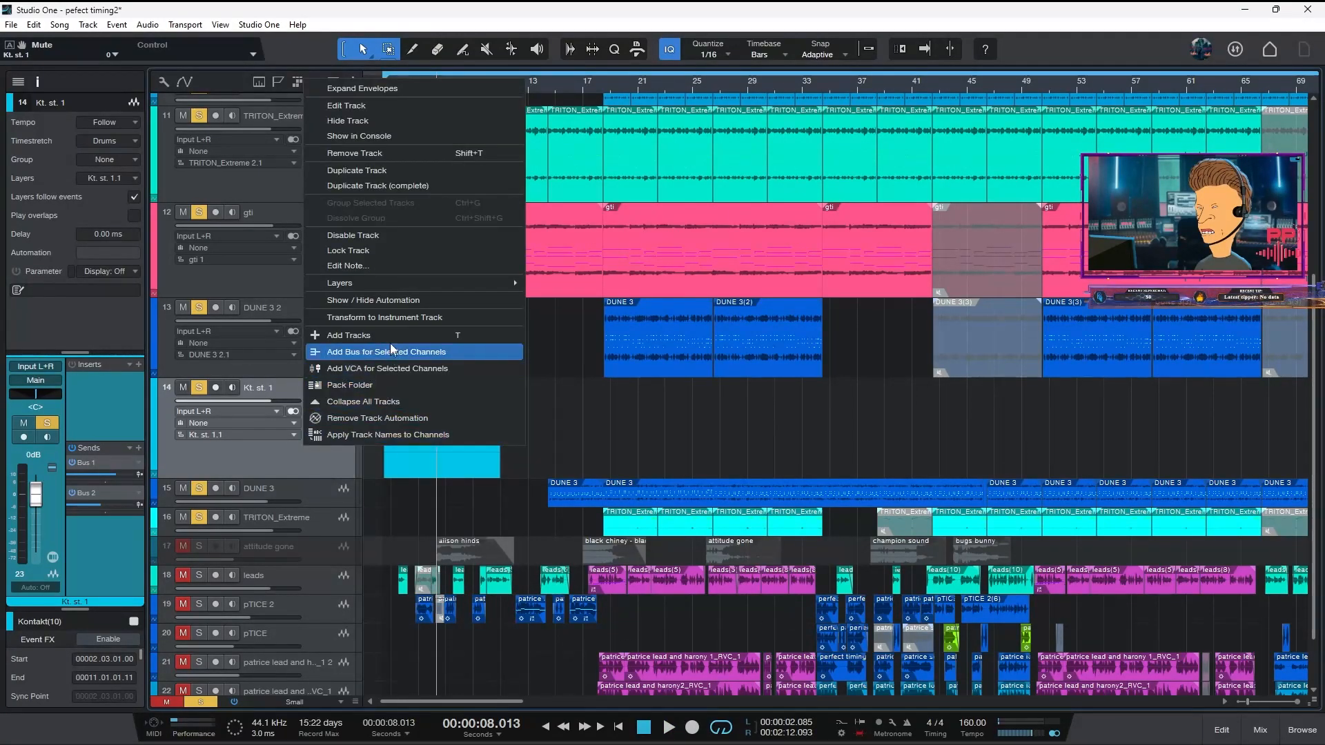
click(388, 315)
key(ctrl+z)
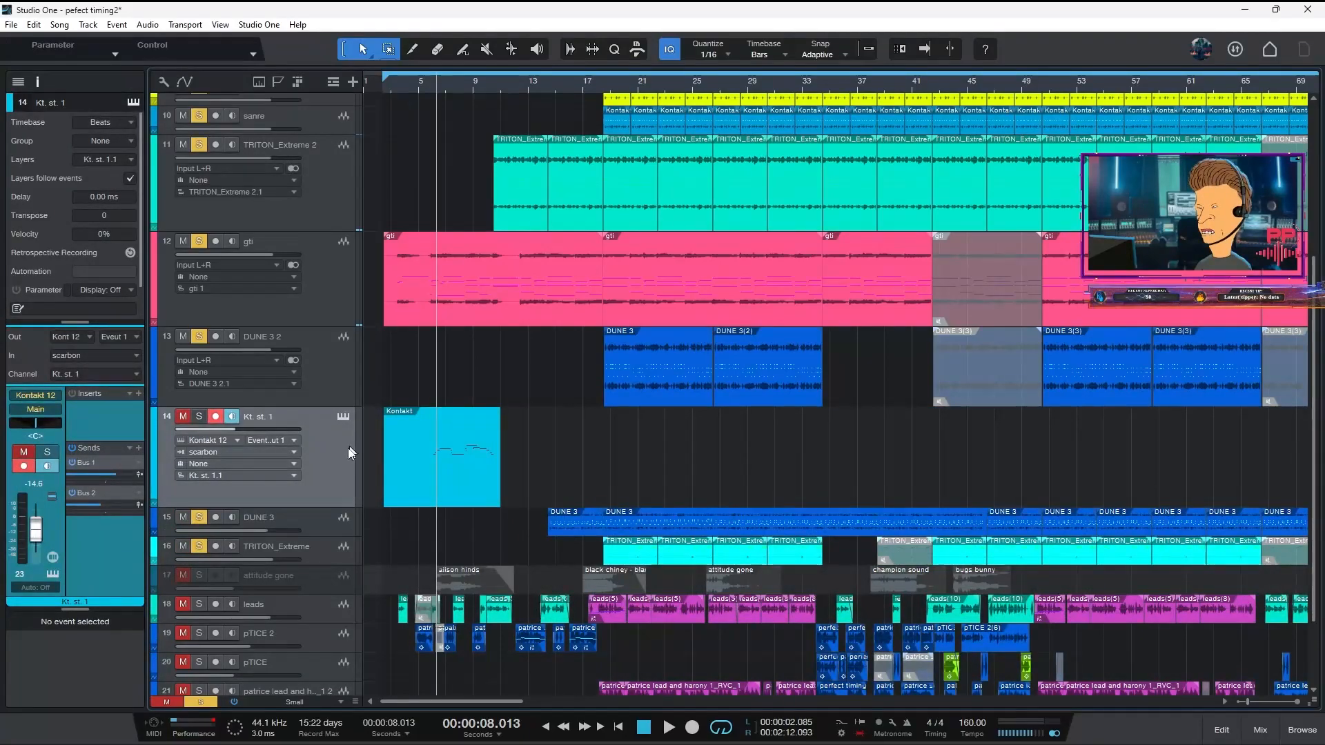
click(342, 417)
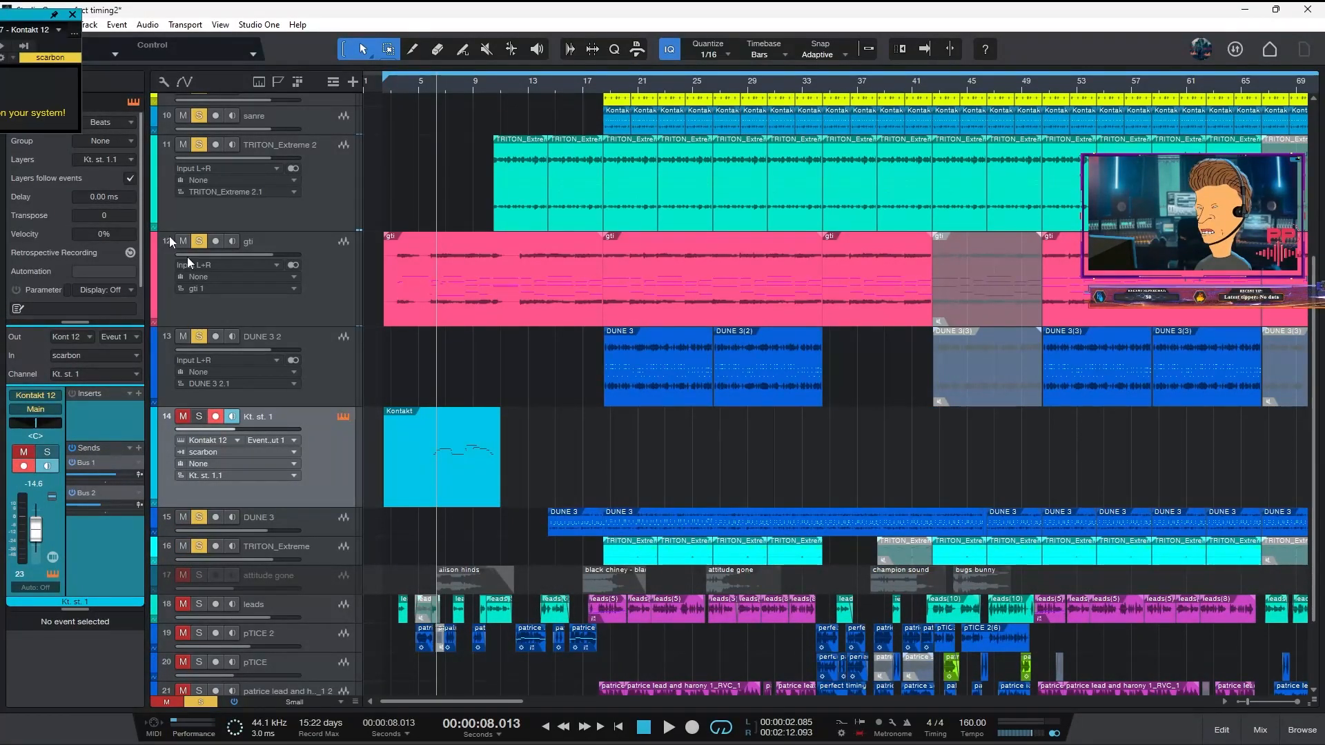
drag(23, 19, 560, 180)
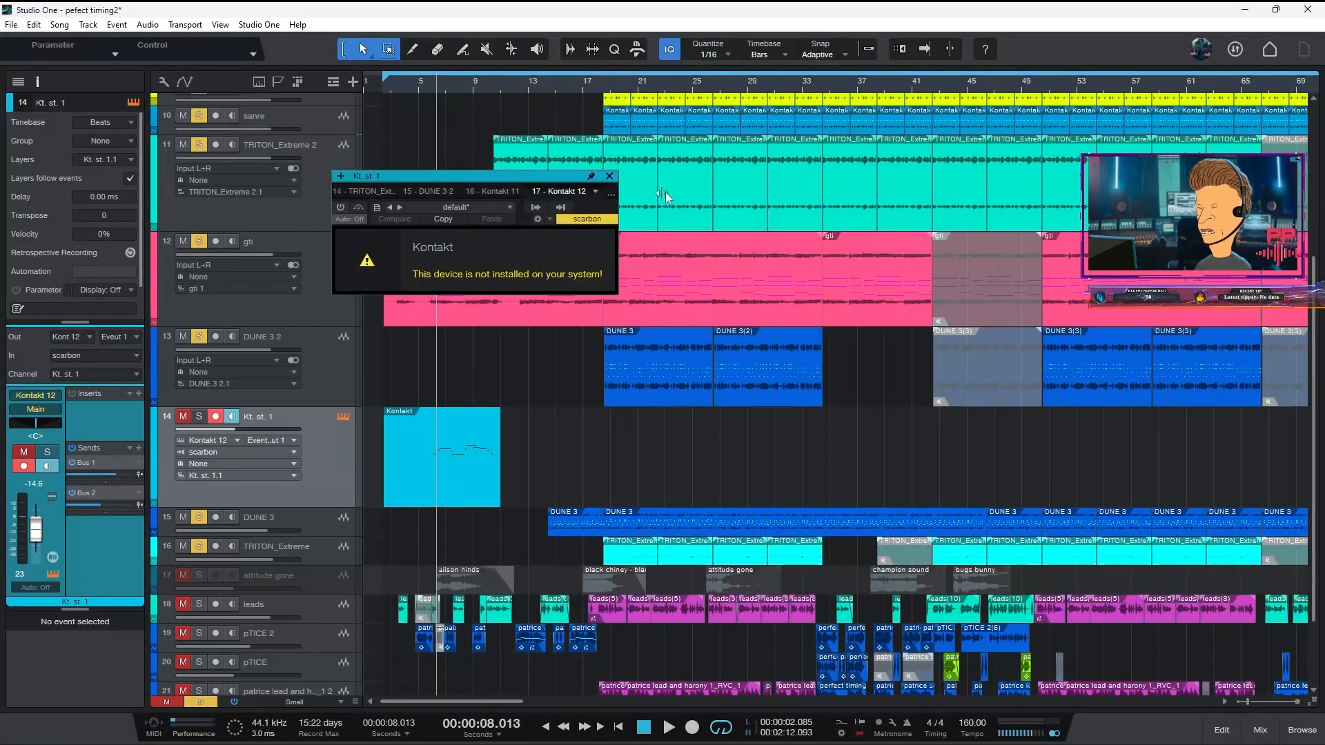
click(610, 176)
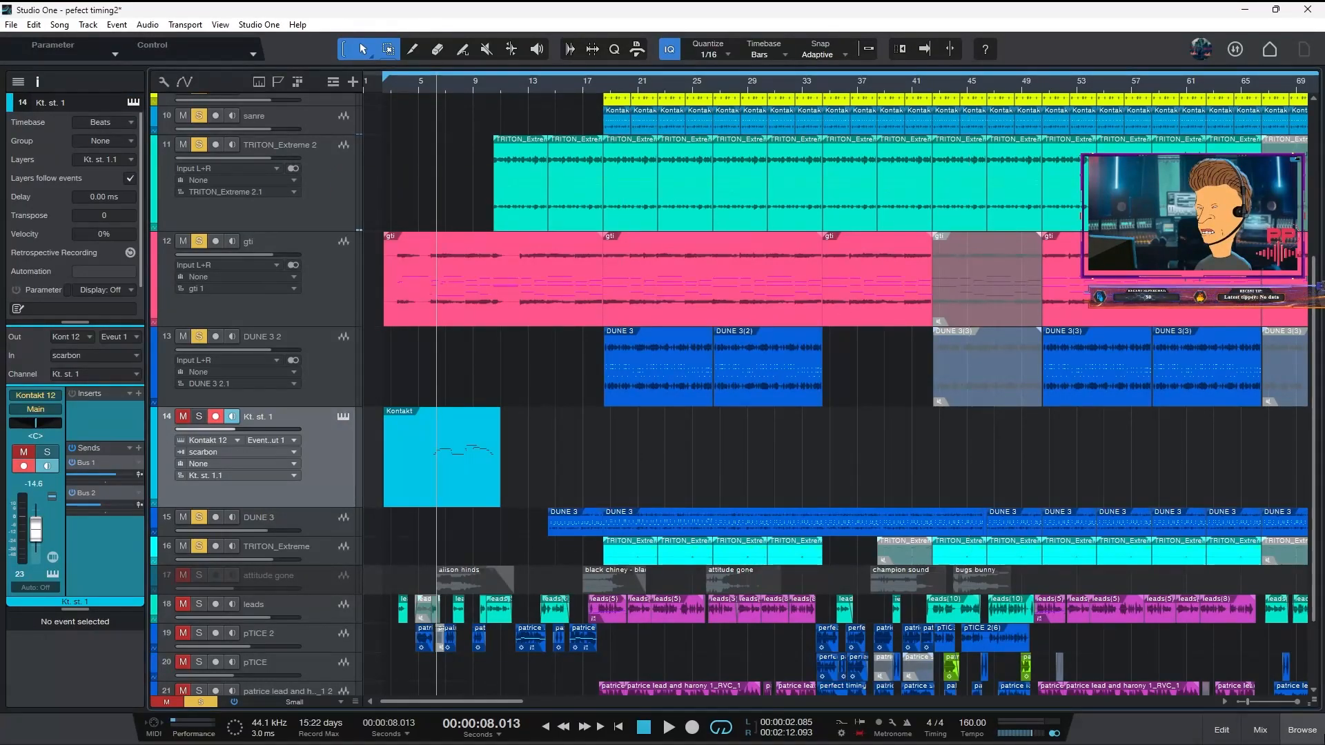
- Replace the missing instrument on the Kt. st. 1 track with Kontakt 7 from the Native Instruments folder
click(1302, 730)
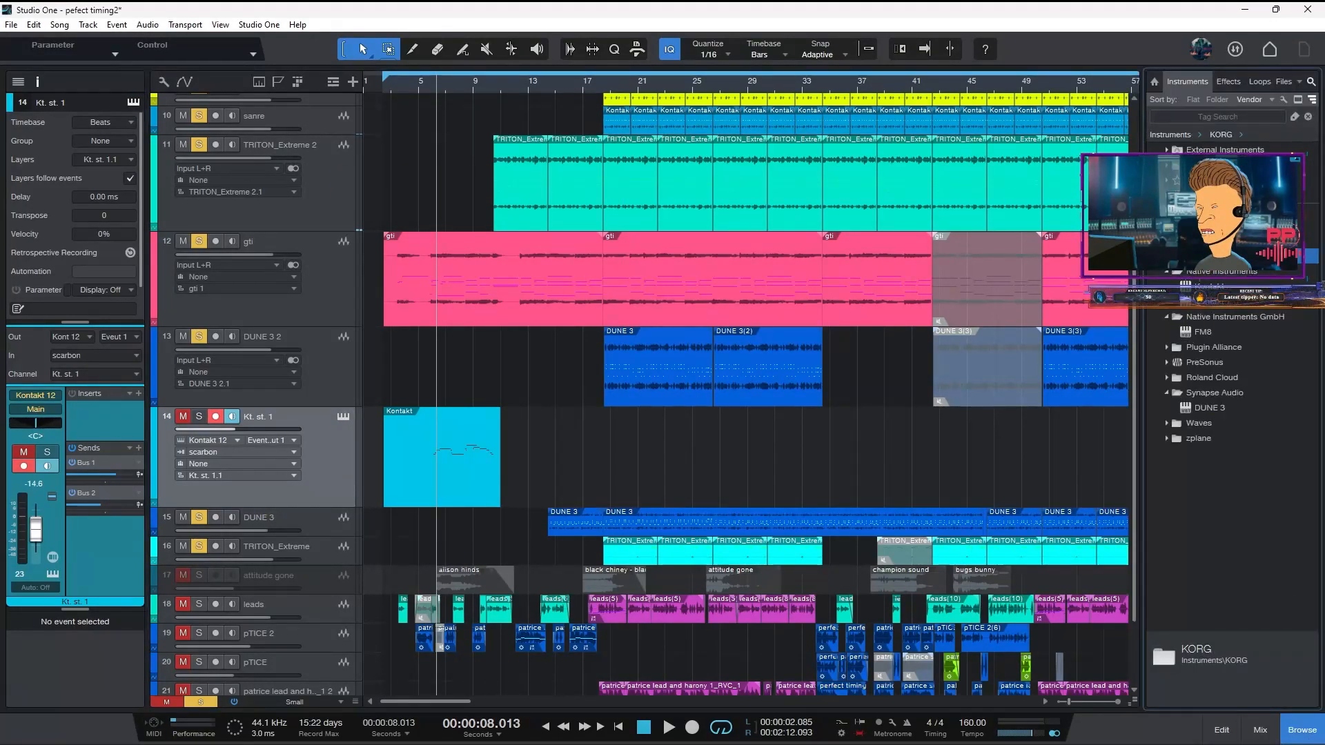
drag(1210, 308, 350, 475)
click(681, 379)
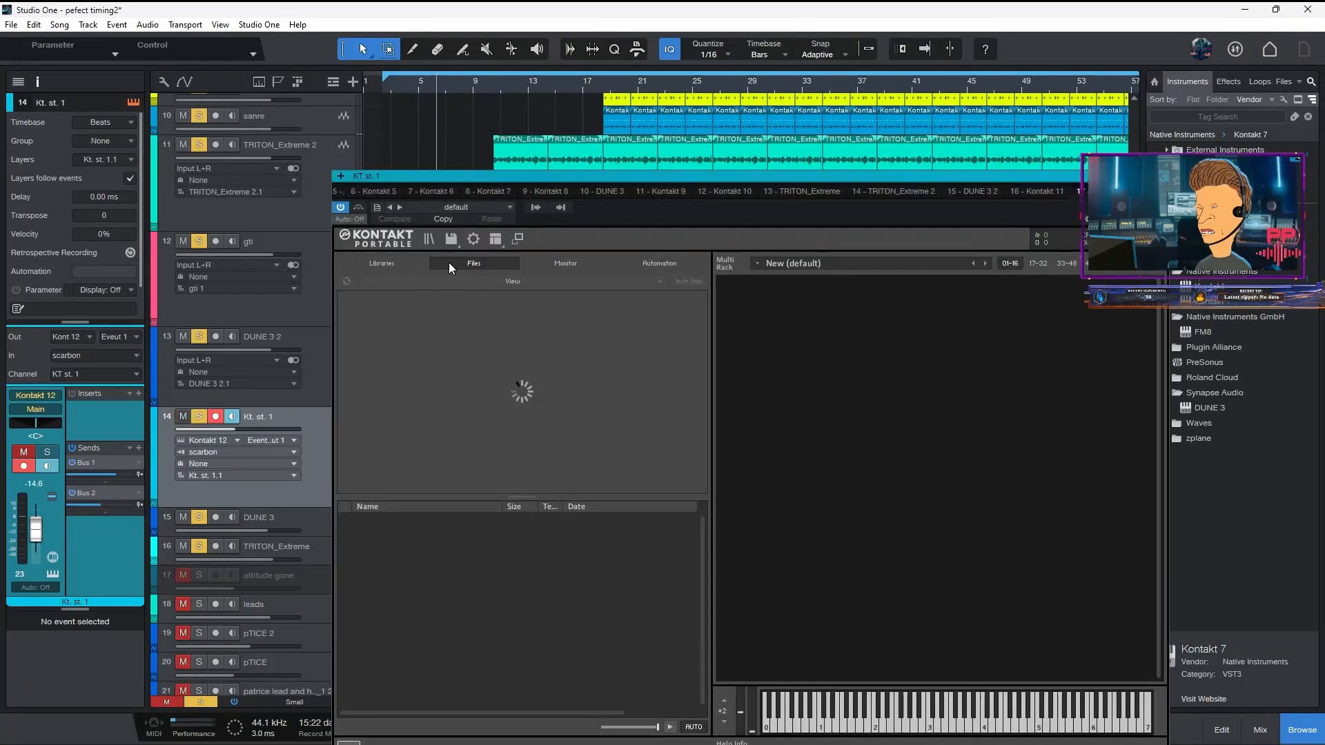
- Load Shreddage 3 Serpent Lite in Kontakt, choose the Serpent Gratified Metal Lite preset, and close the instrument window
click(378, 259)
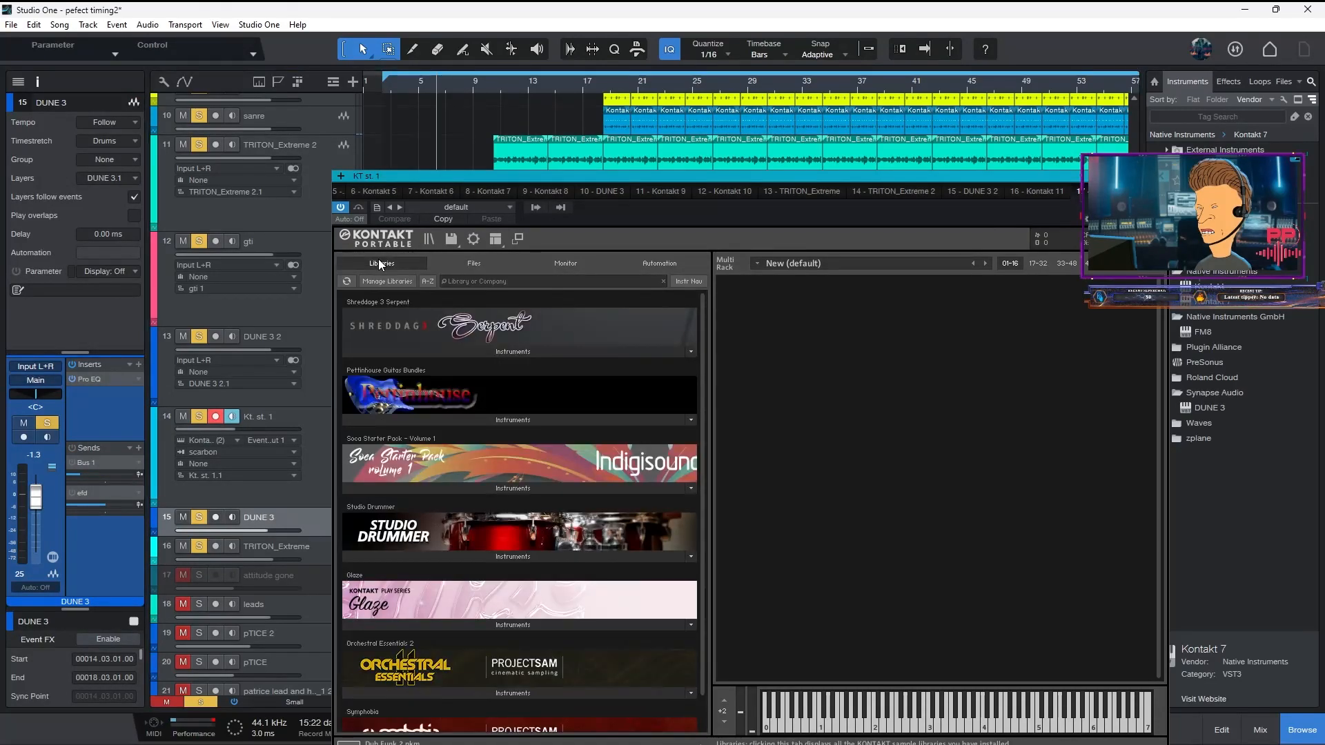
click(537, 354)
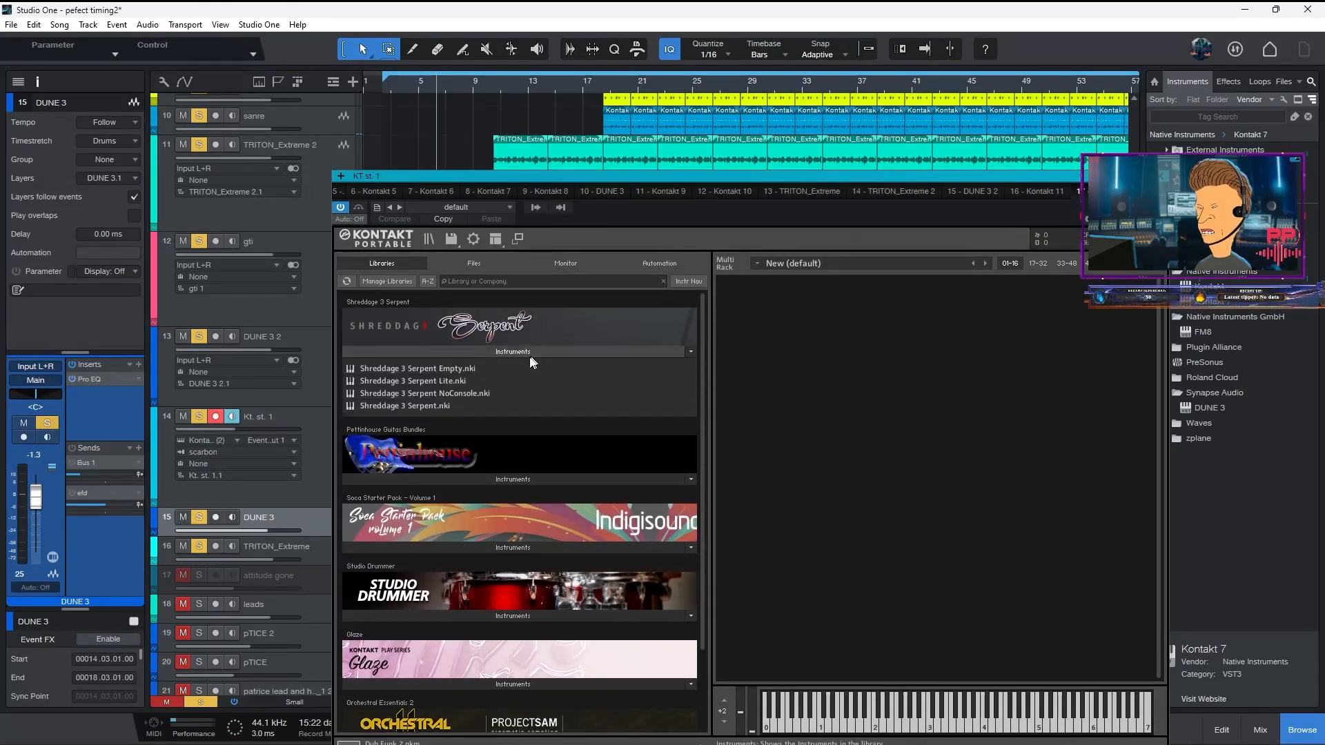
double_click(424, 383)
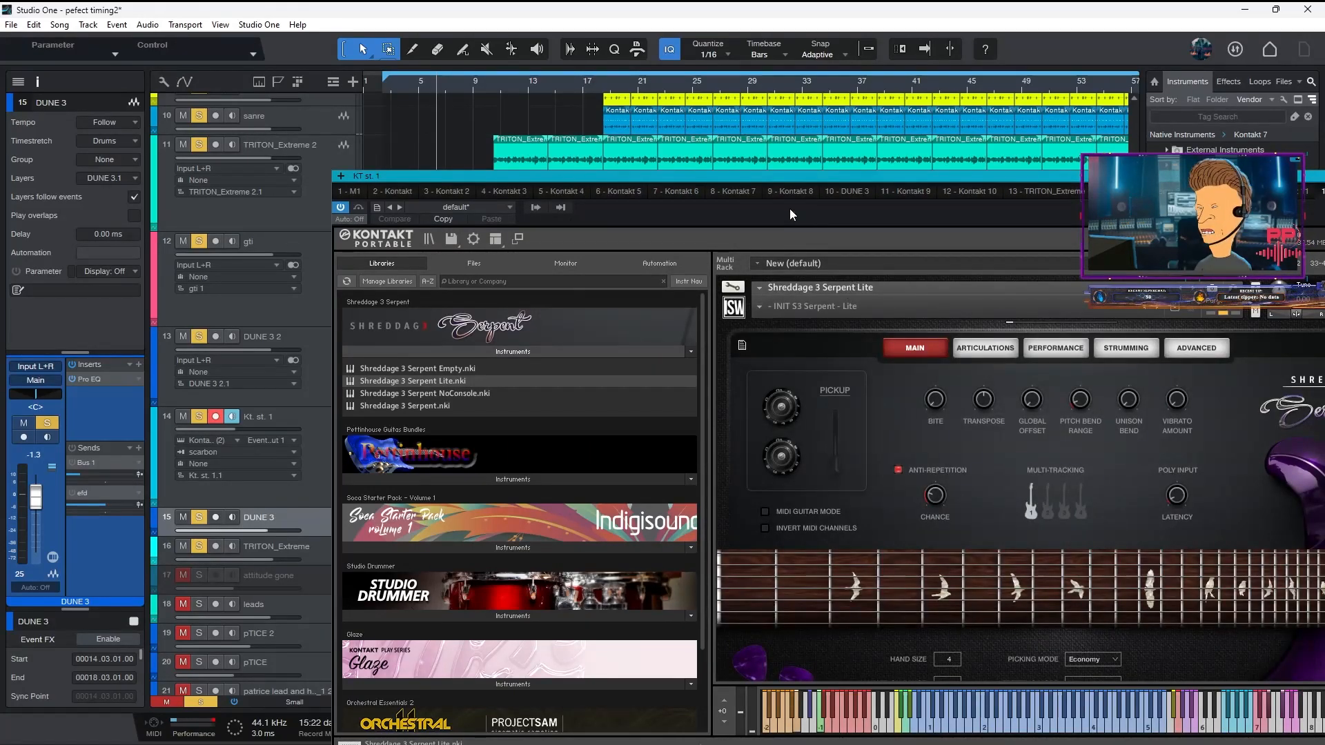
double_click(757, 176)
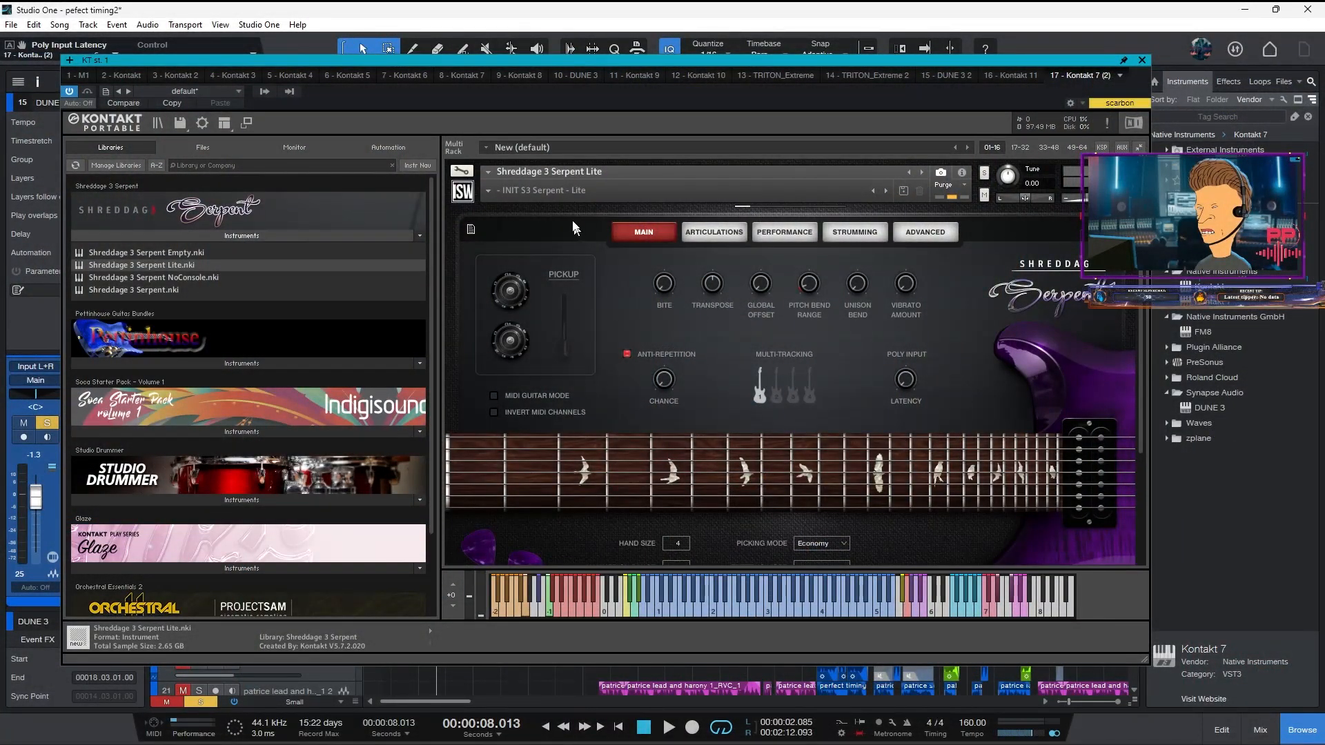
click(489, 191)
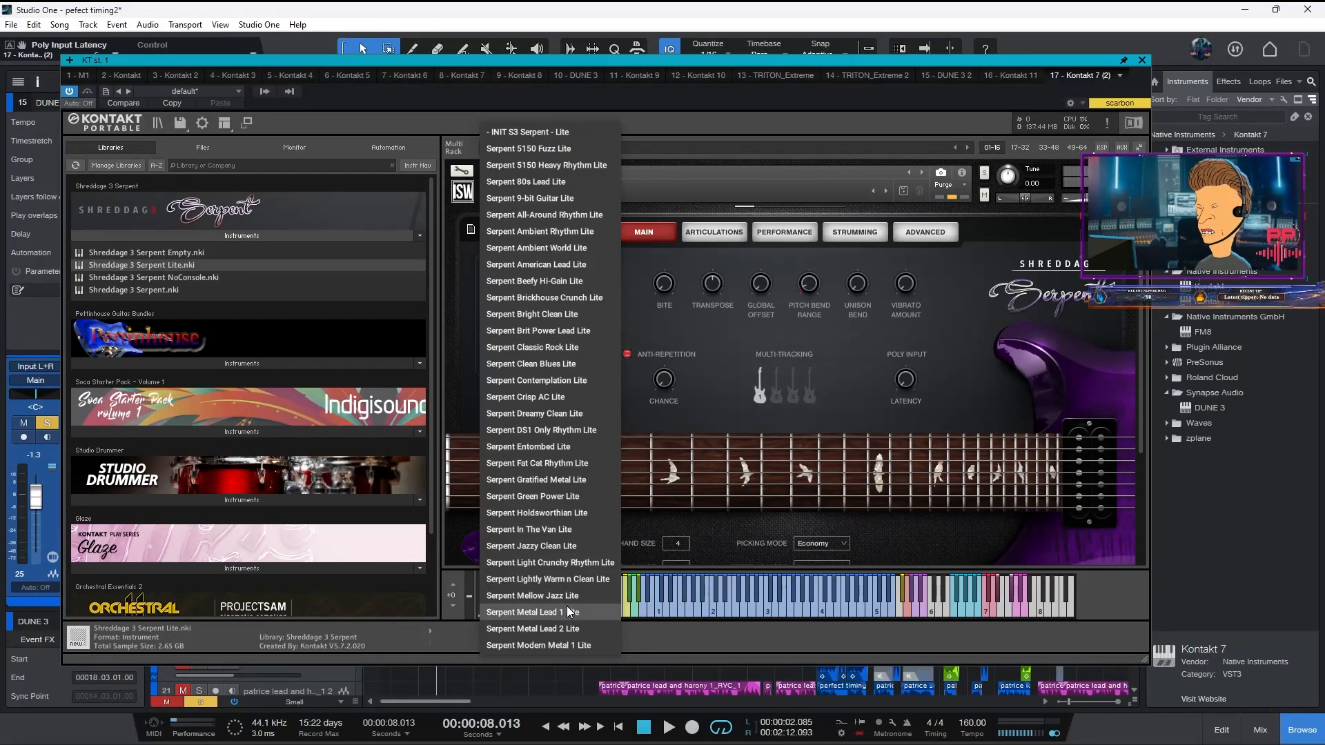
click(564, 479)
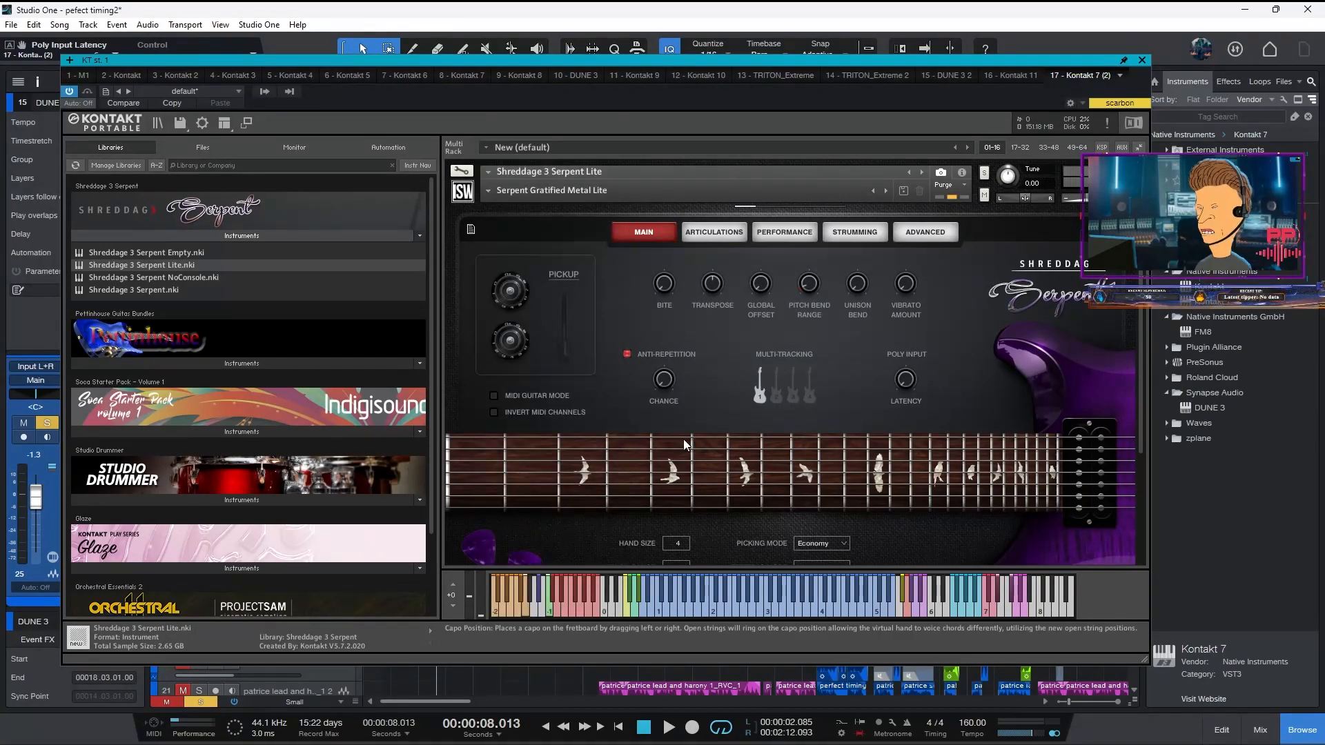
click(1144, 60)
- Play the song's opening from about bar 3 and replay from bar 5 to hear Kt. st. 1 with its new guitar sound
click(400, 77)
key(space)
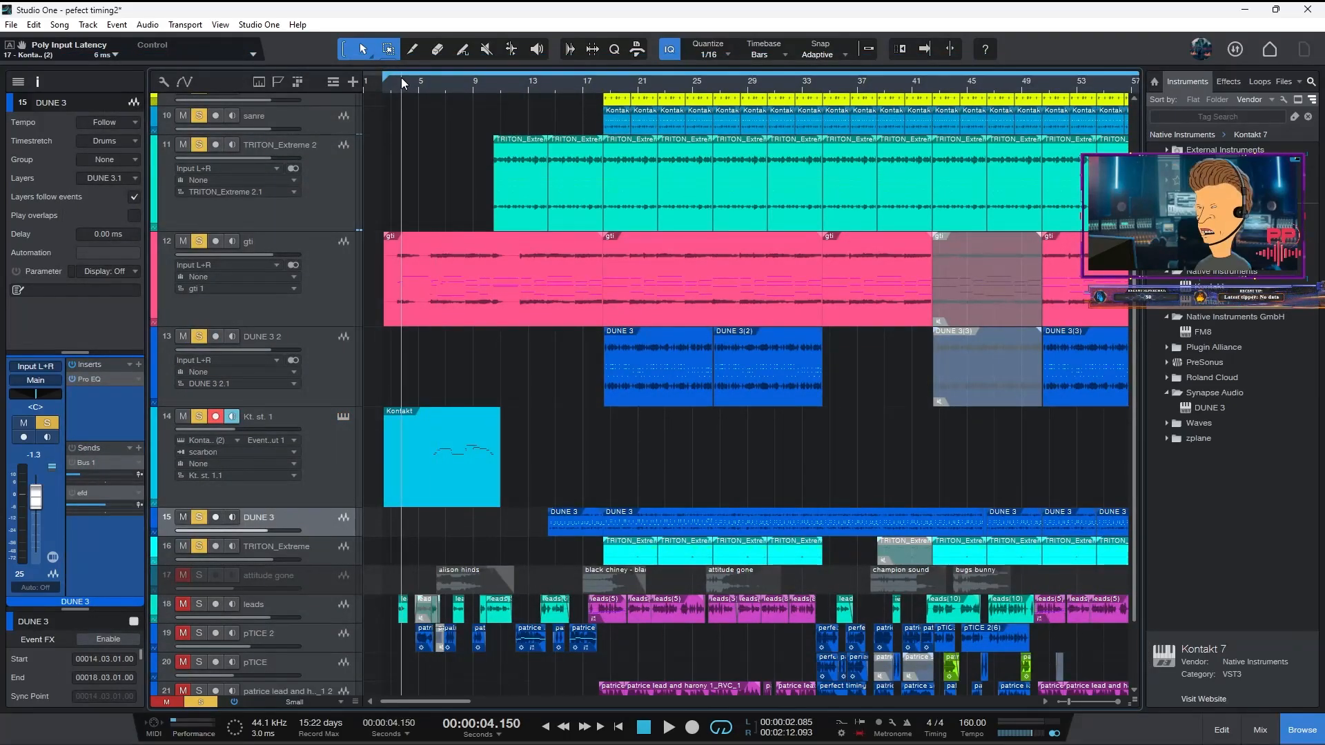
click(218, 417)
click(314, 461)
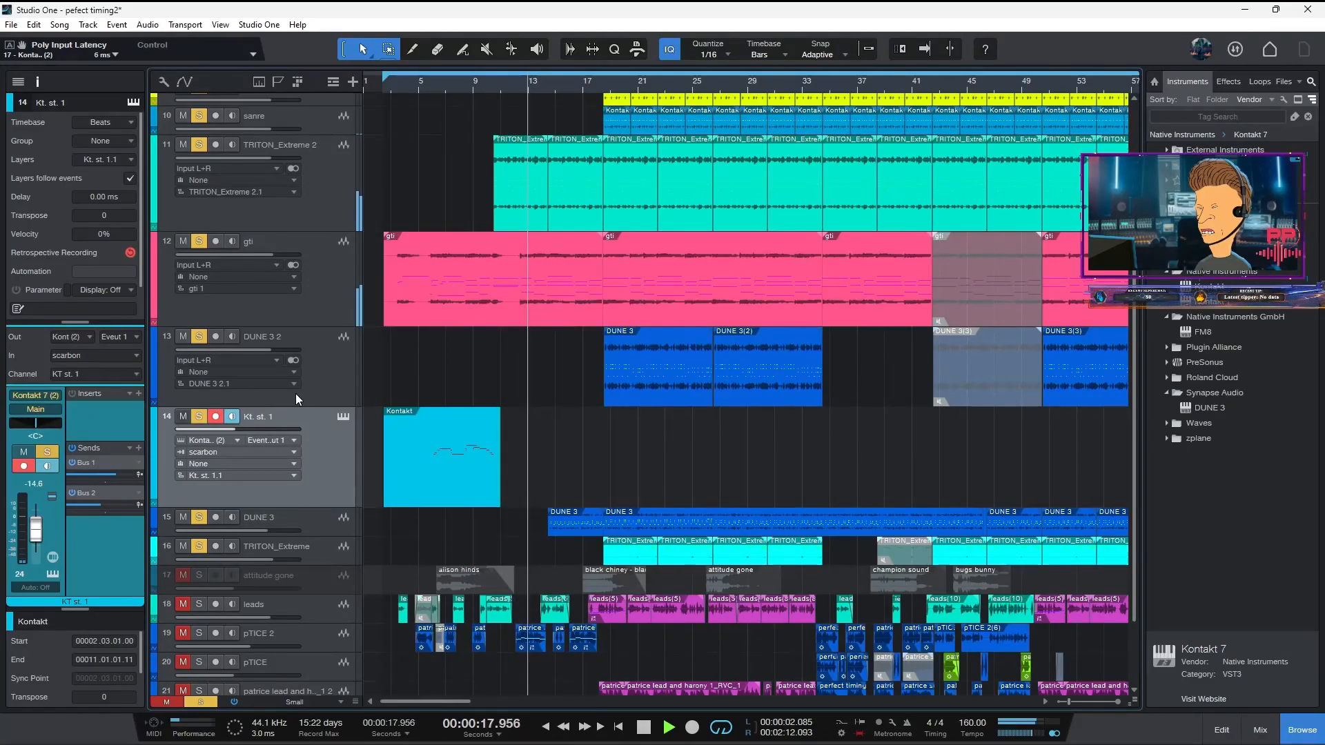
click(417, 84)
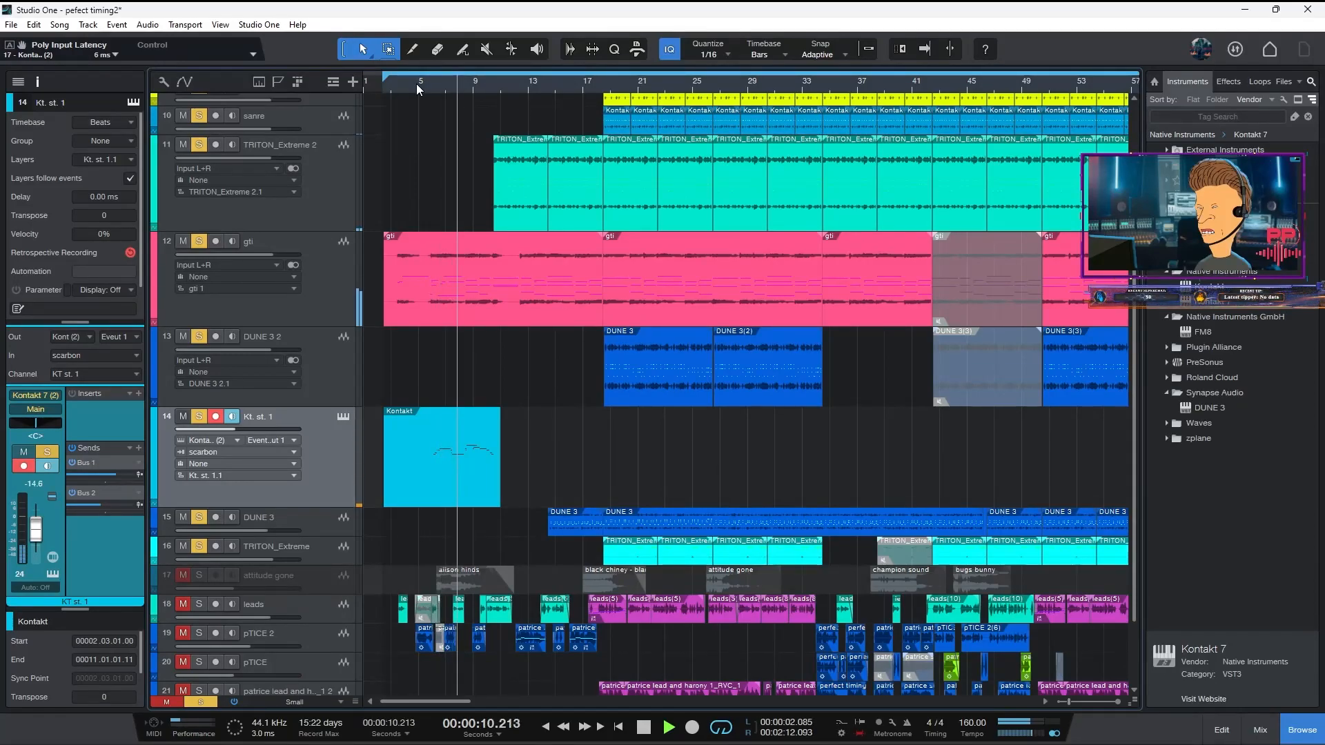
key(space)
- Transform the Kt. st. 1 instrument track to audio with Preserve Instrument Track State enabled
right_click(321, 458)
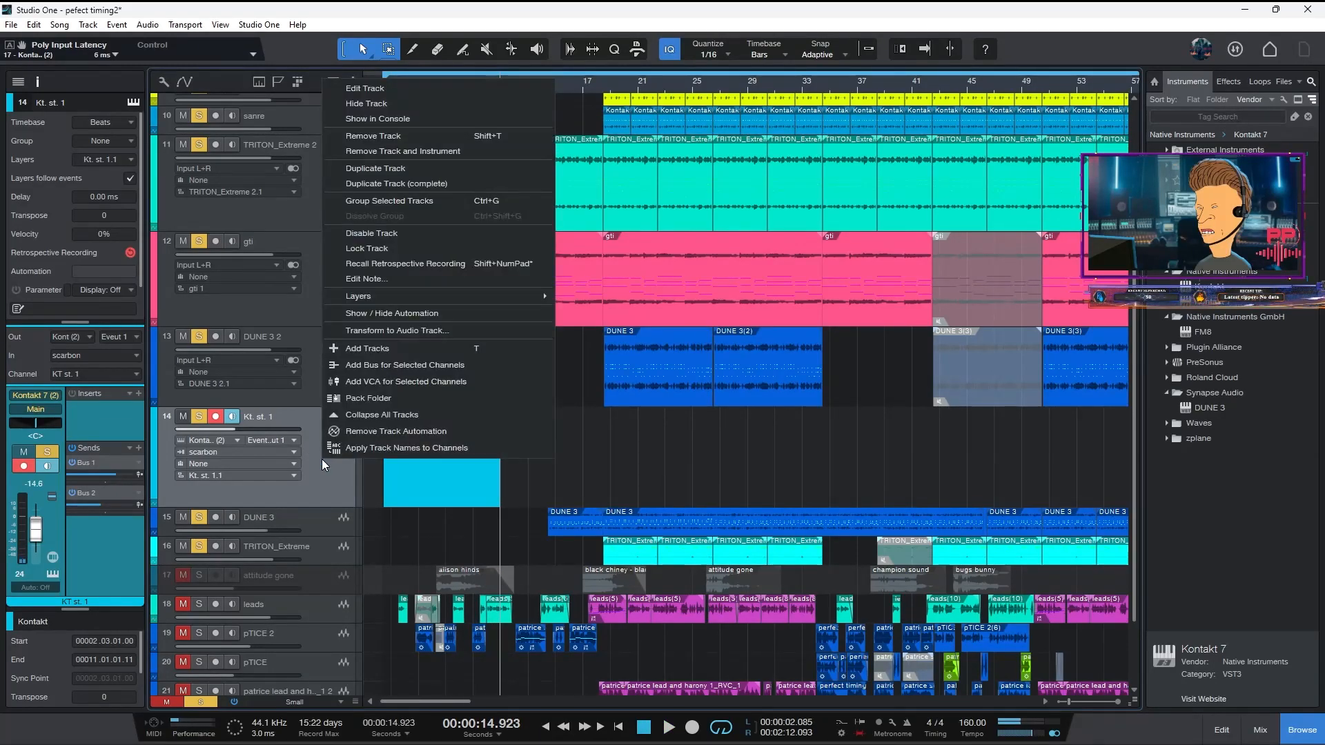
click(449, 331)
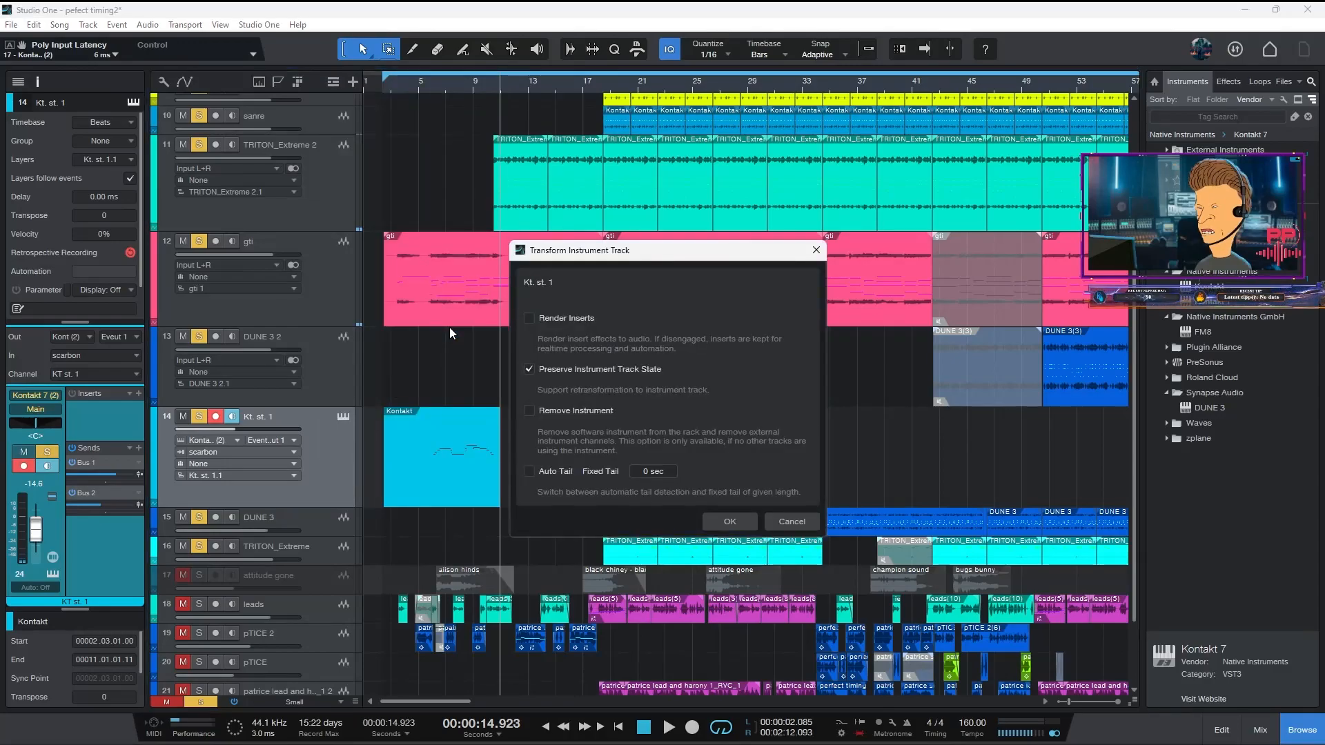
click(725, 517)
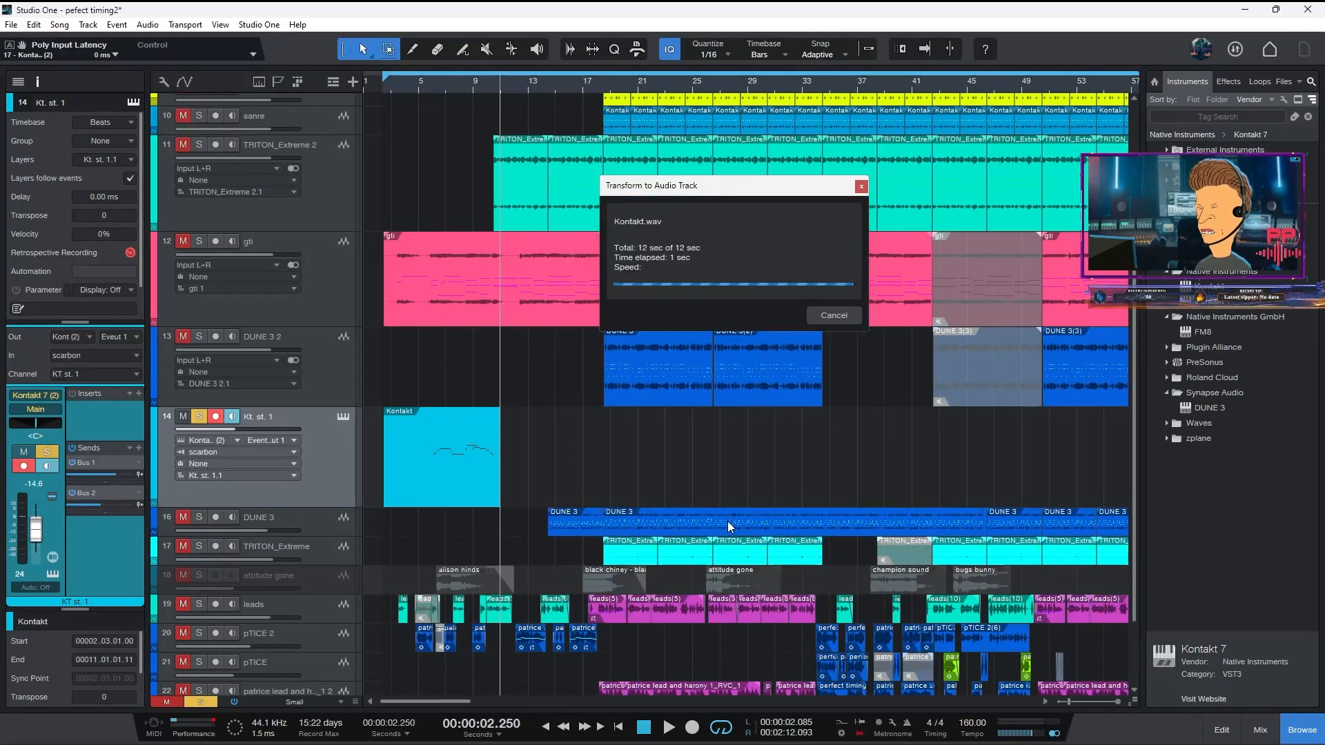
- Play the song from about bar 5 to hear the rendered KT st. 1 part, checking the DUNE 3 2 and TRITON_Extreme 2 channels
click(421, 85)
key(space)
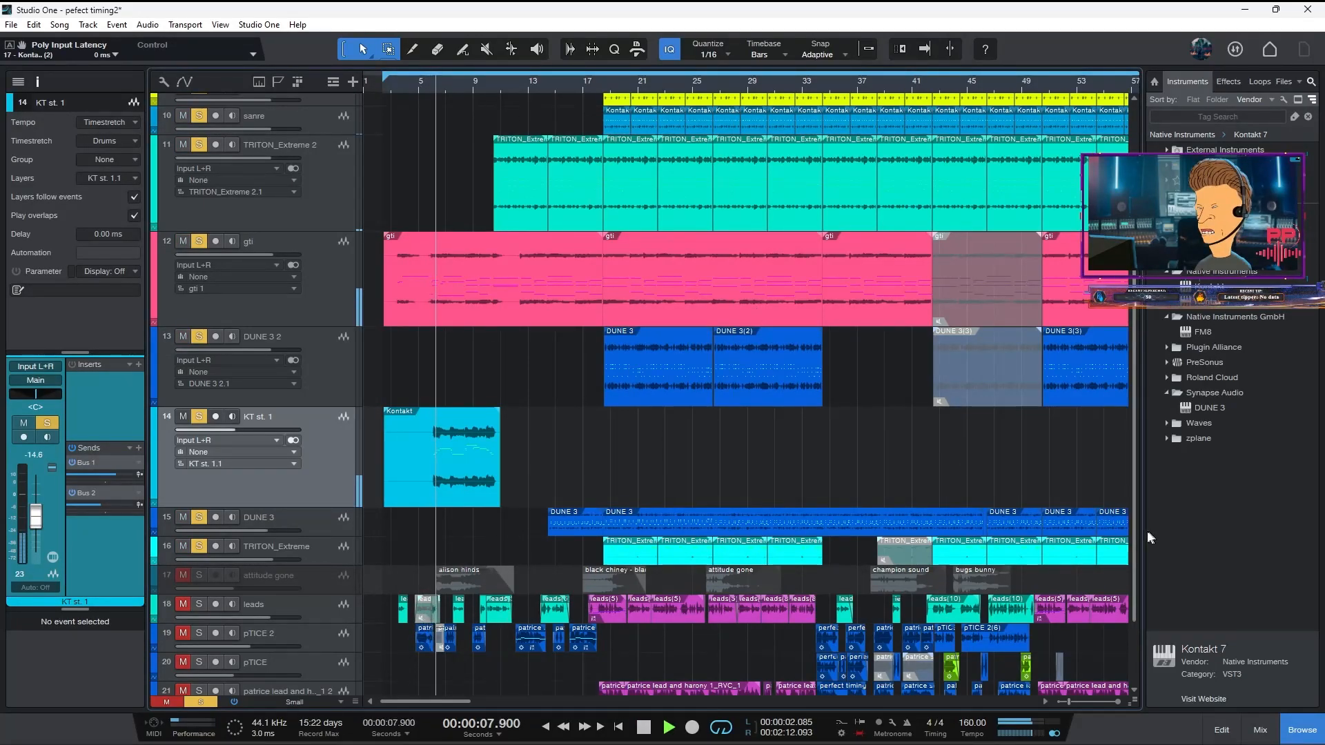
drag(1136, 533, 1137, 437)
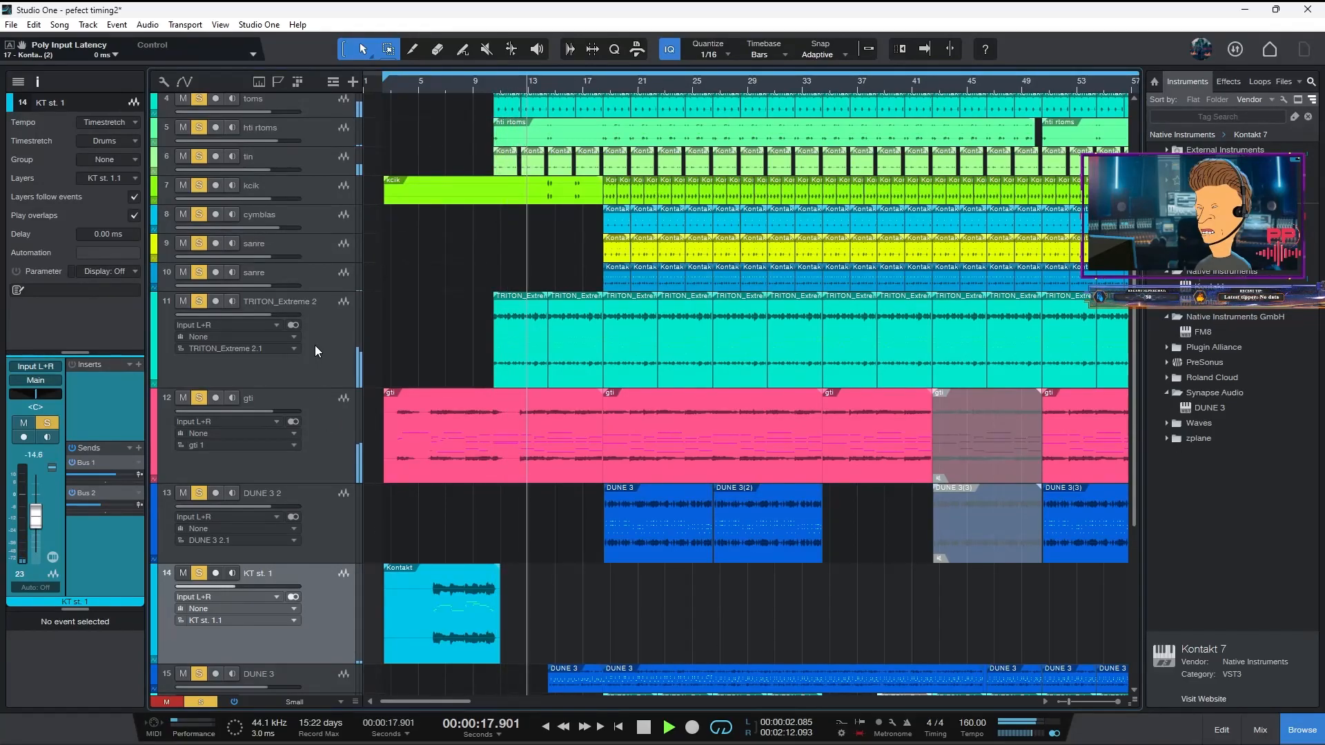
click(321, 514)
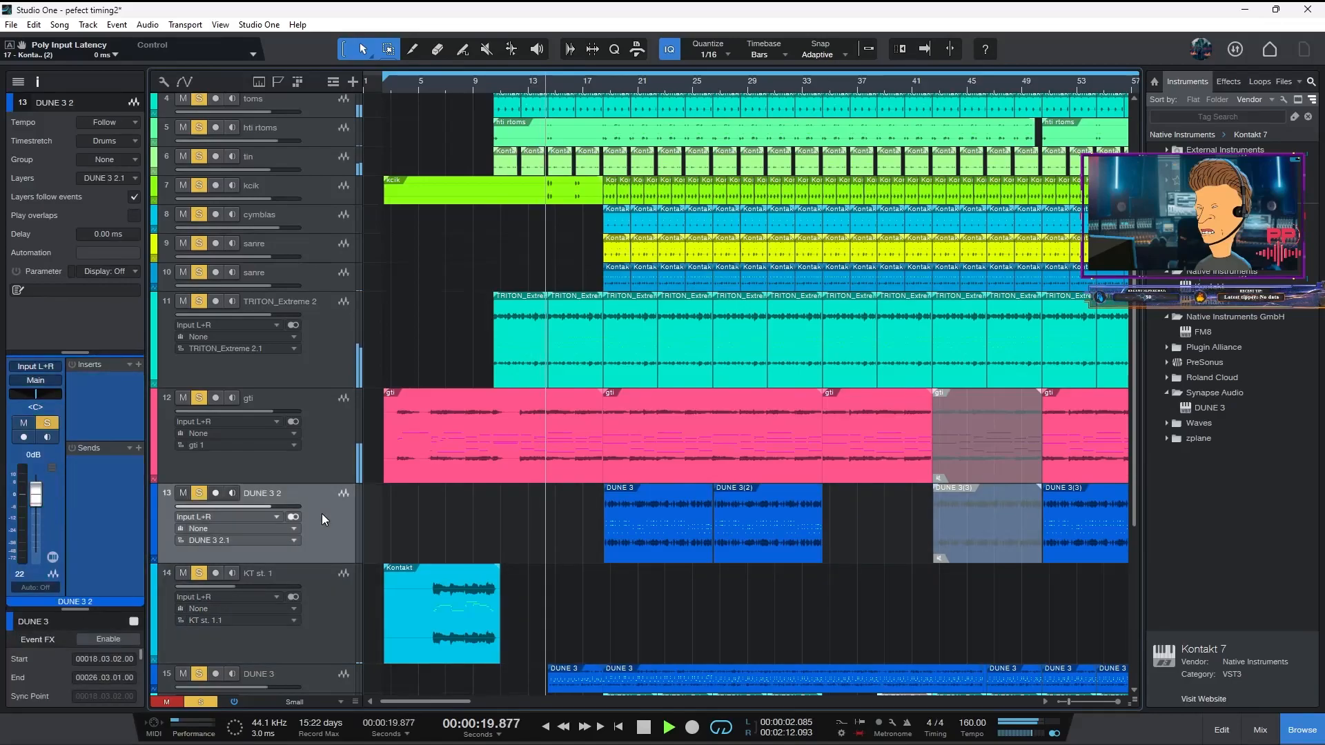
click(308, 360)
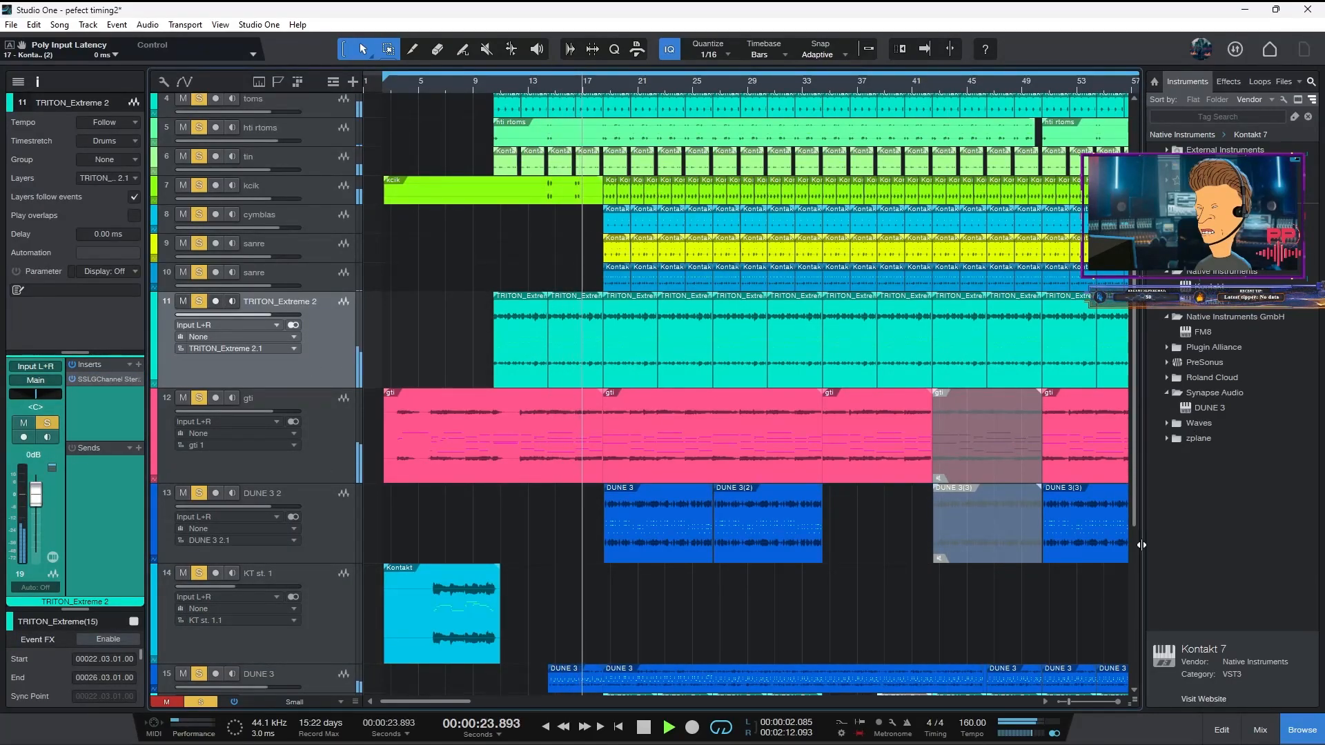
- Unmute the last Kt. st. 1 track, move it directly below DUNE 3 2, increase its height, and stop playback
drag(1134, 507, 1151, 673)
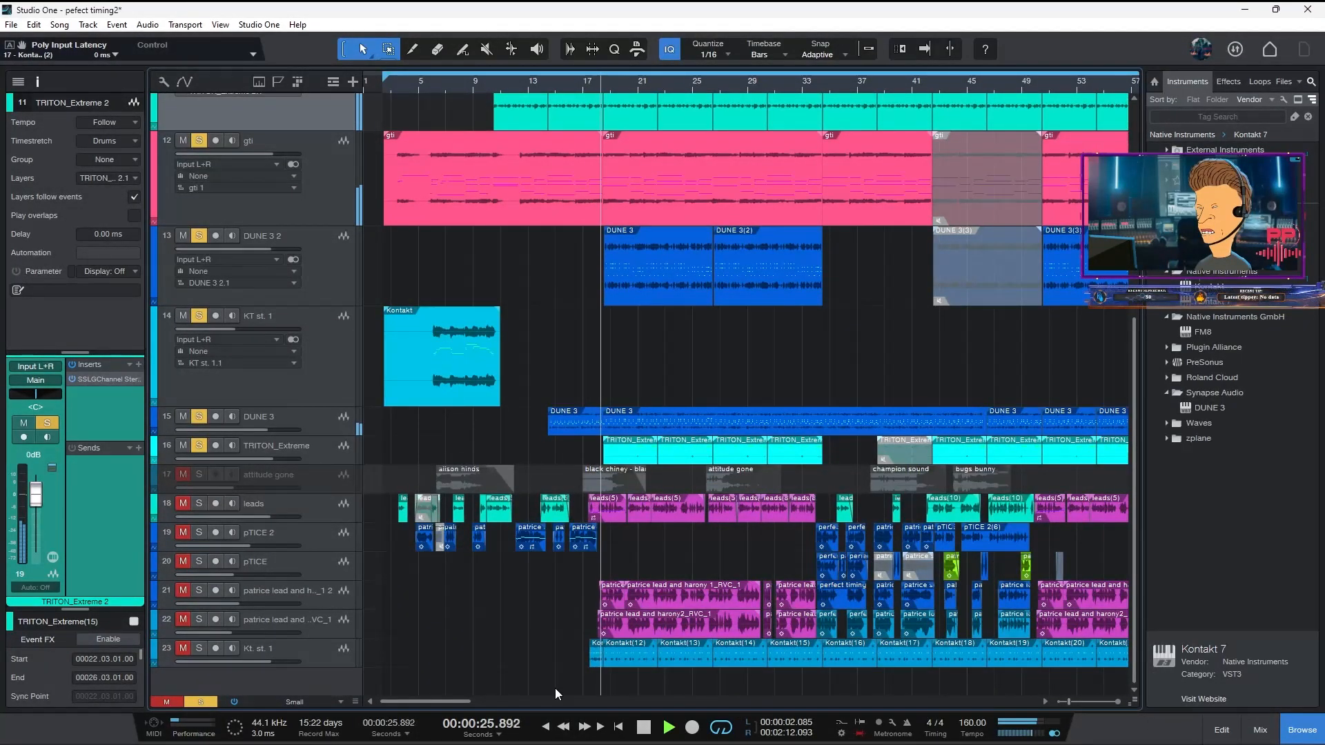
click(179, 647)
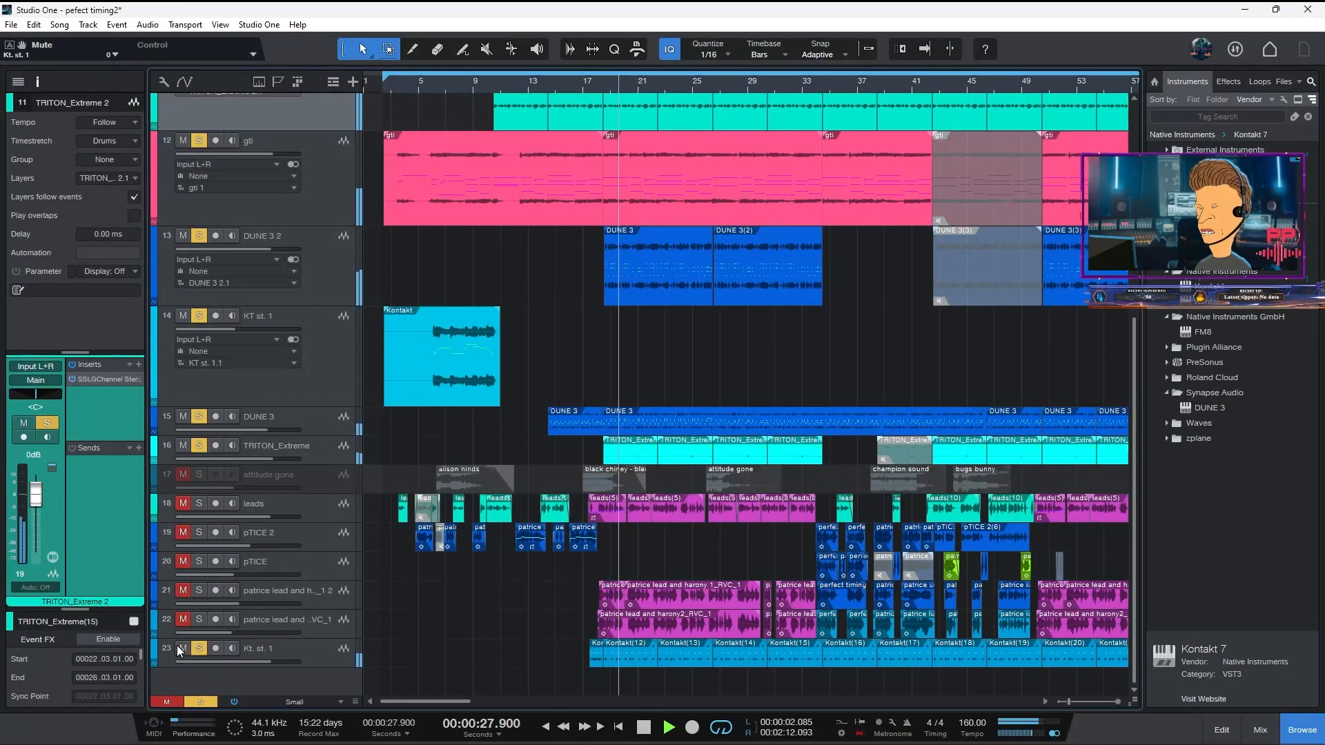
click(324, 648)
drag(318, 301, 312, 424)
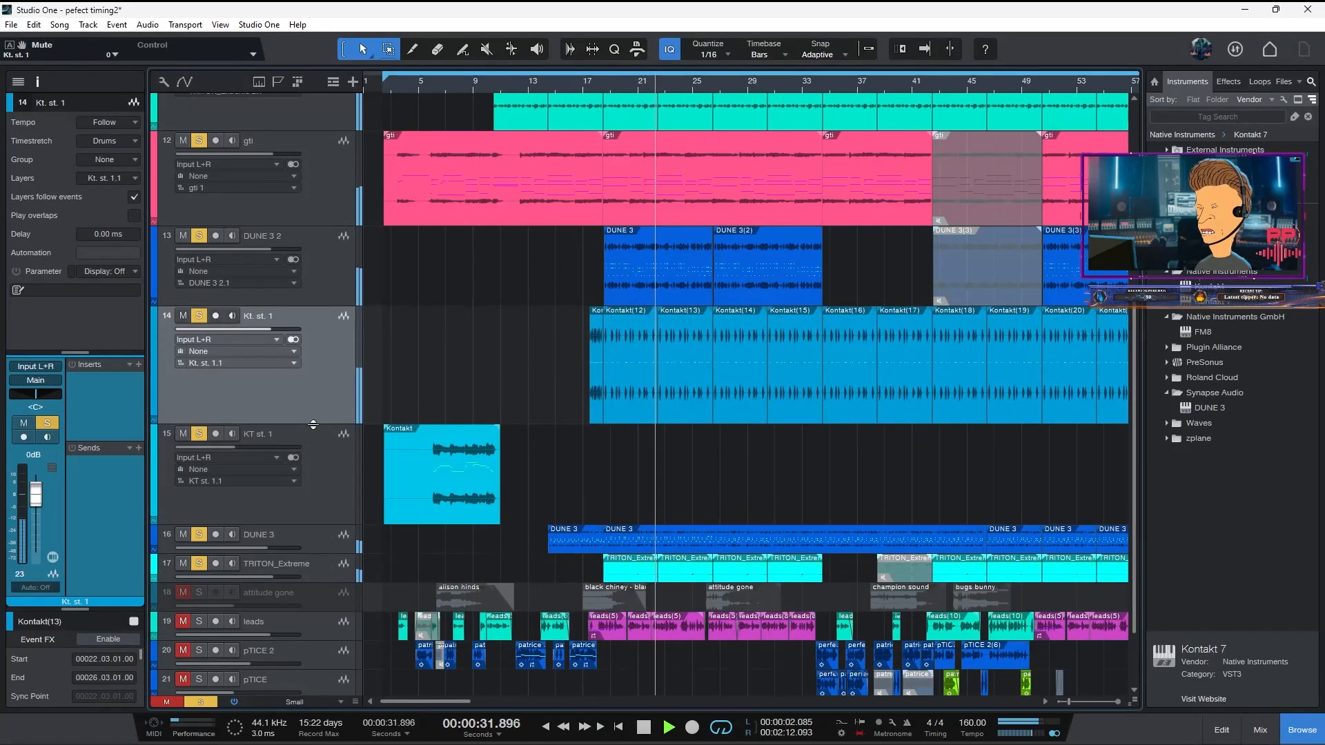
key(space)
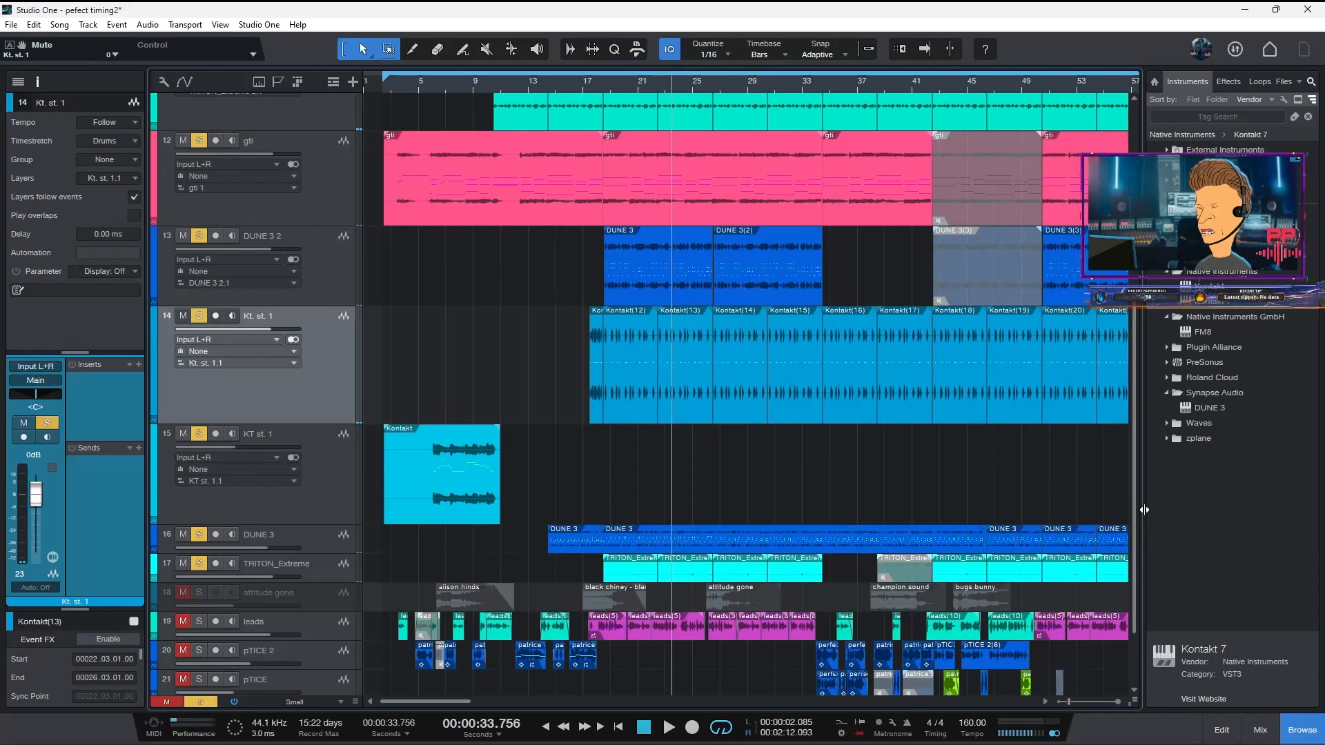
- Mute the drum, TRITON_Extreme 2, gti and DUNE 3 2 tracks above Kt. st. 1 and play the song from about bar 18
drag(1138, 511, 1139, 362)
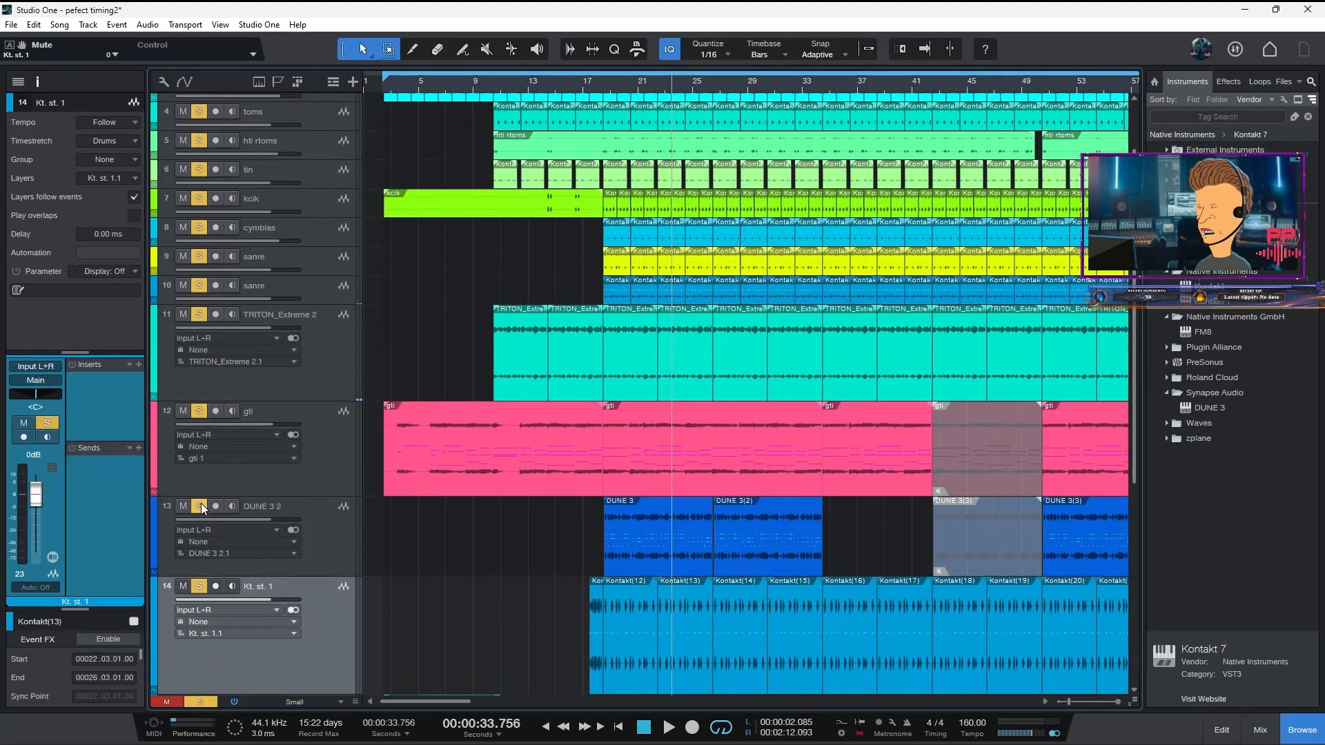
drag(183, 512, 183, 172)
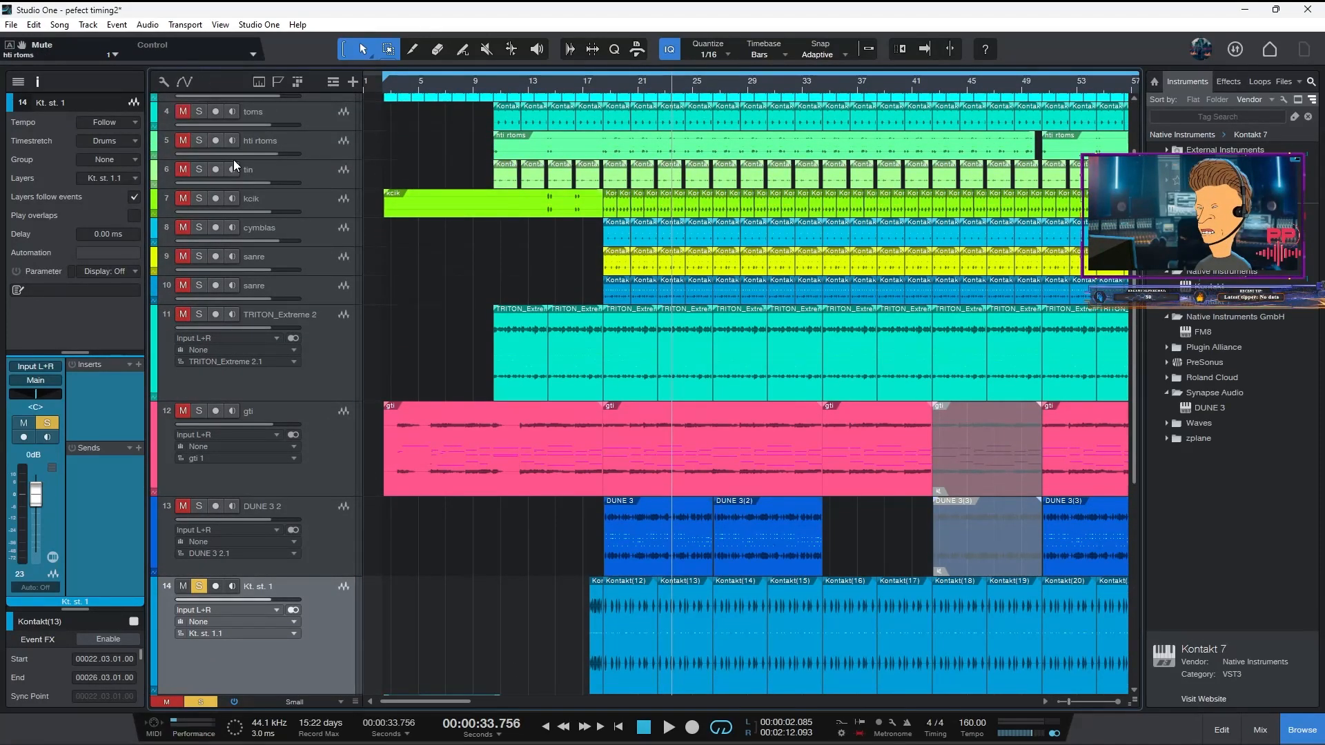
click(599, 81)
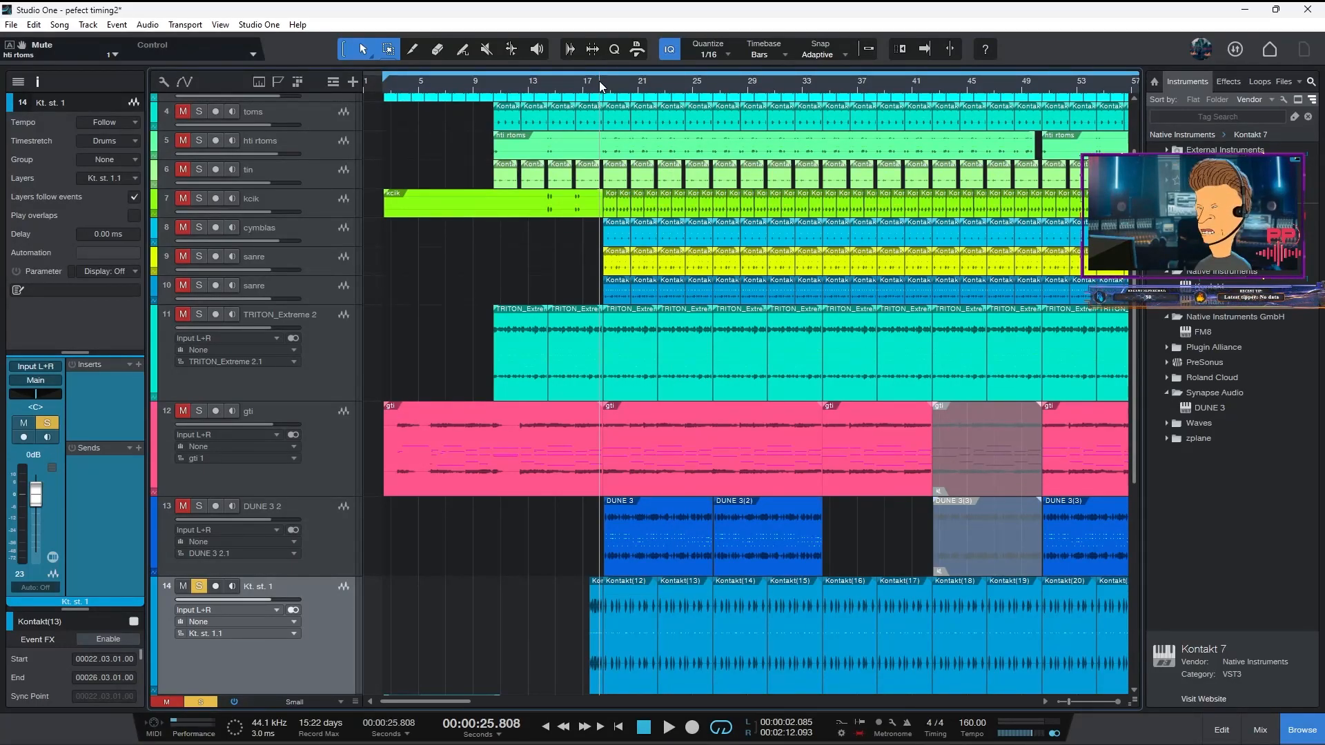
key(space)
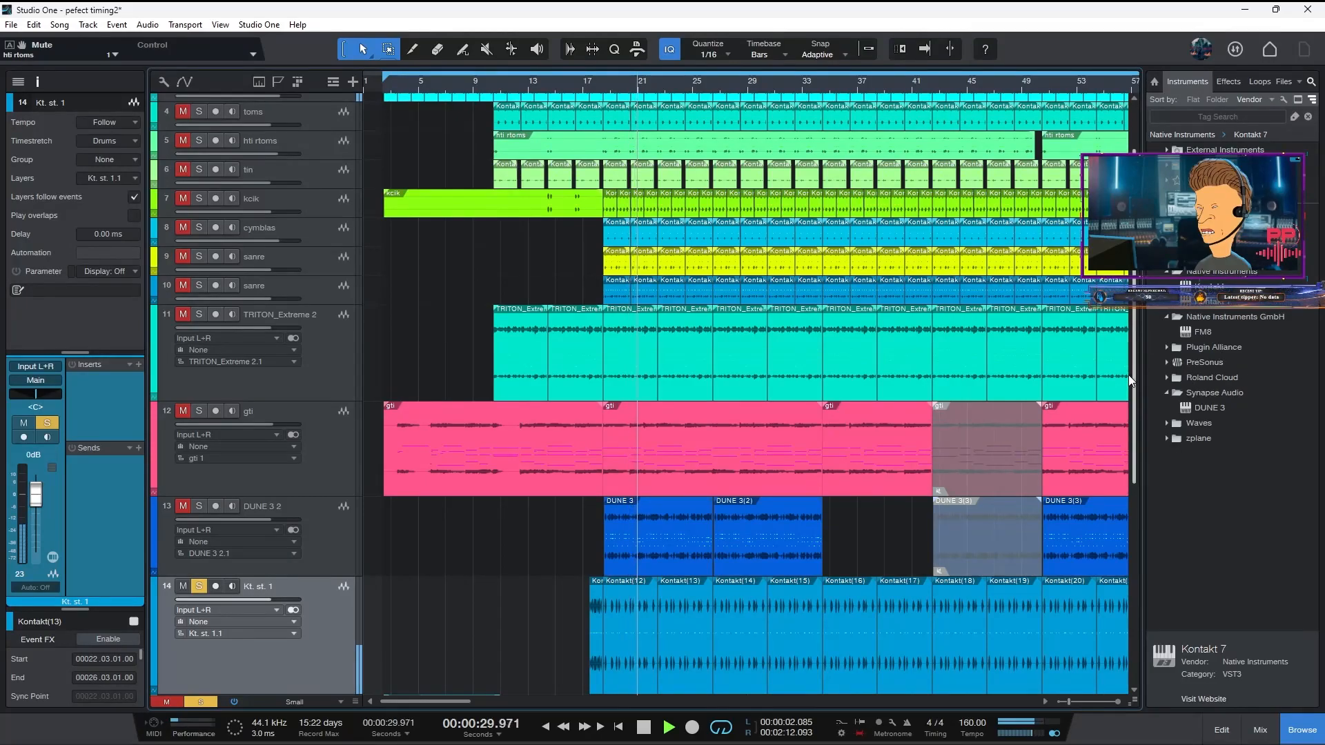
- Mute the DUNE 3 and TRITON_Extreme tracks to hear Kt. st. 1 on its own, stopping playback and unsoloing Kt. st. 1 at the end
drag(1133, 376, 1145, 631)
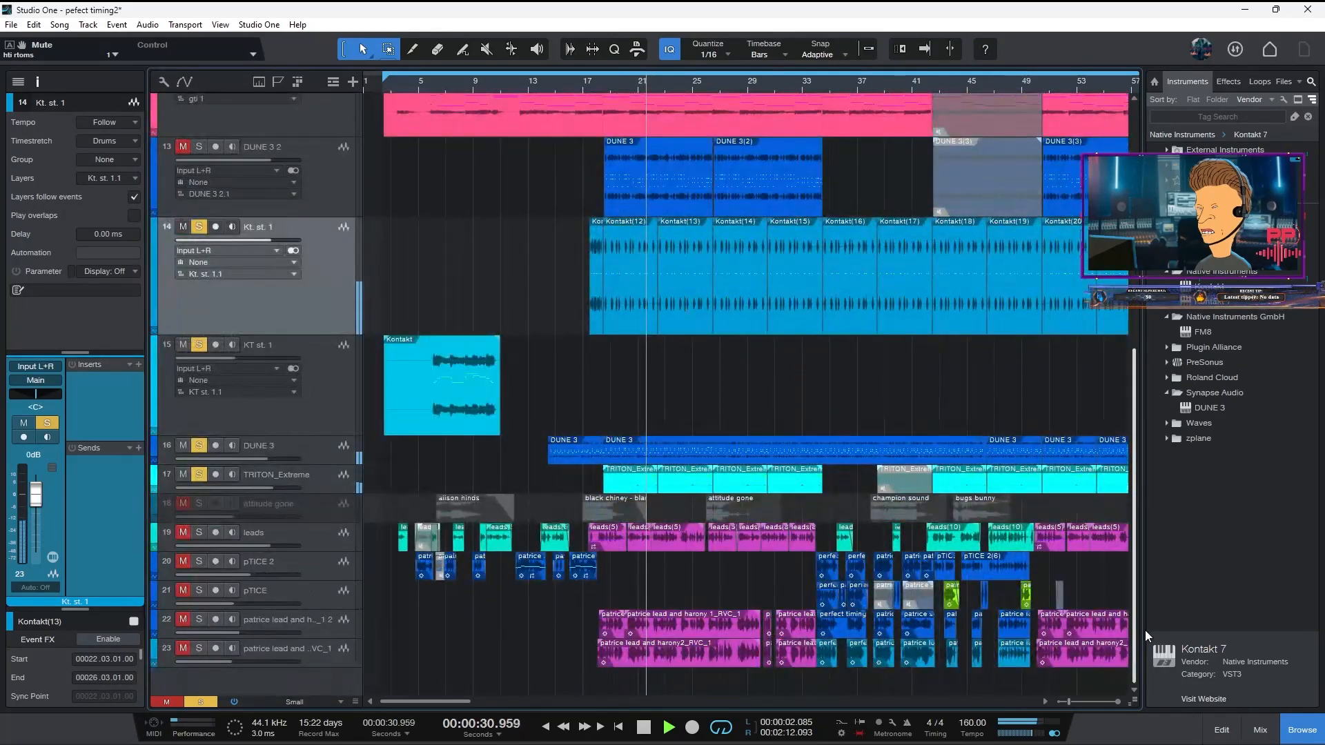
click(186, 445)
click(184, 472)
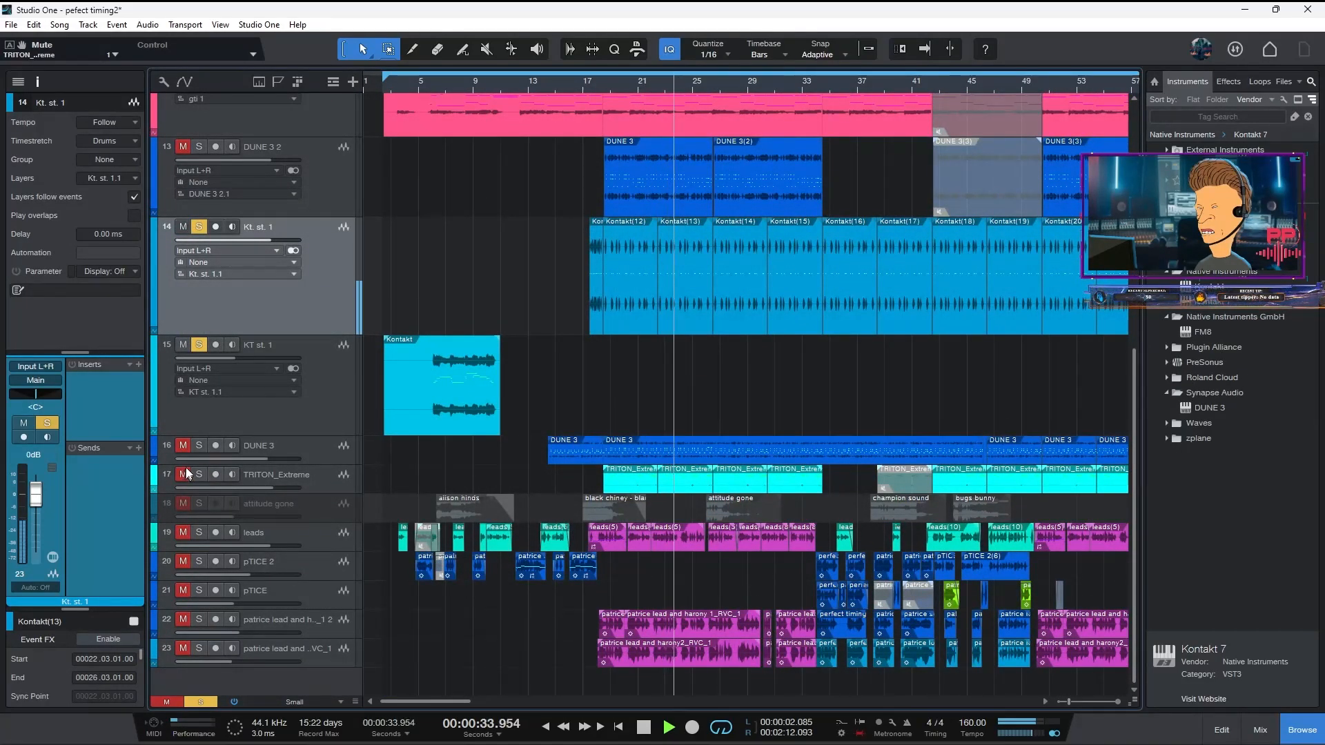
key(space)
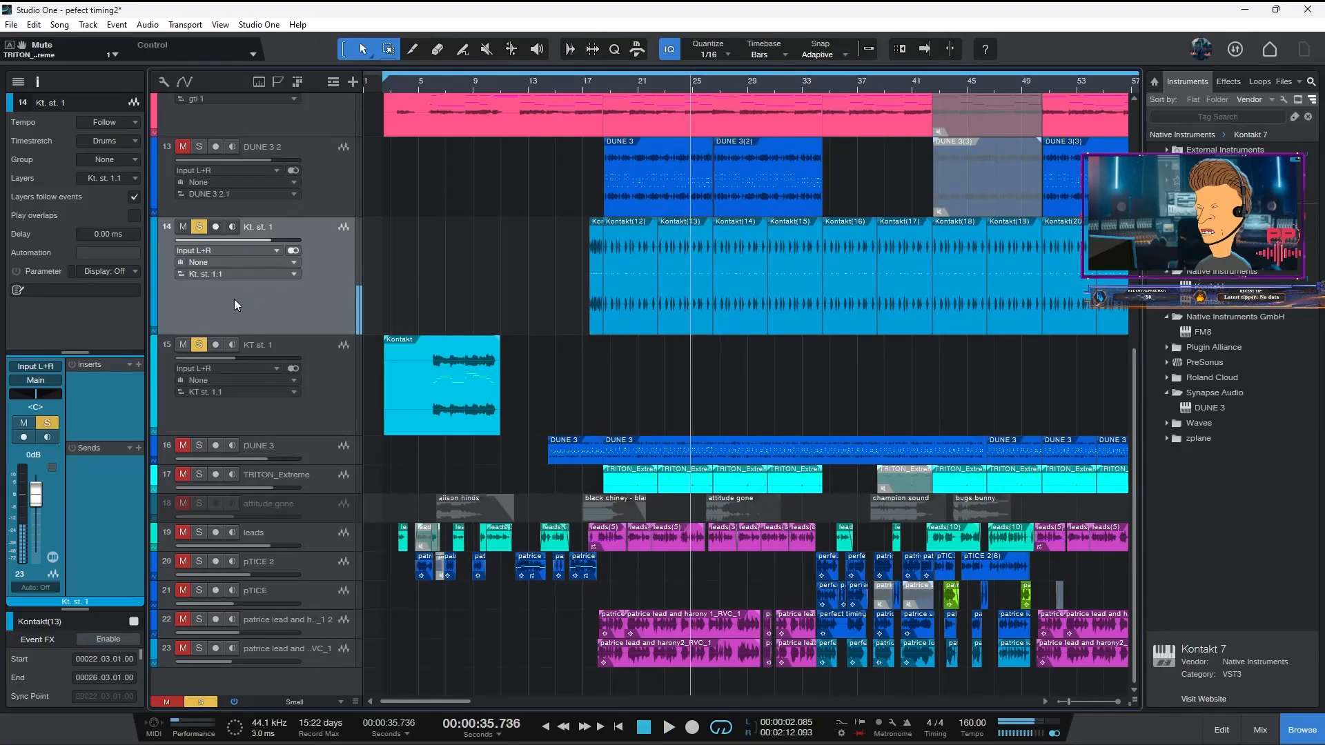
click(198, 229)
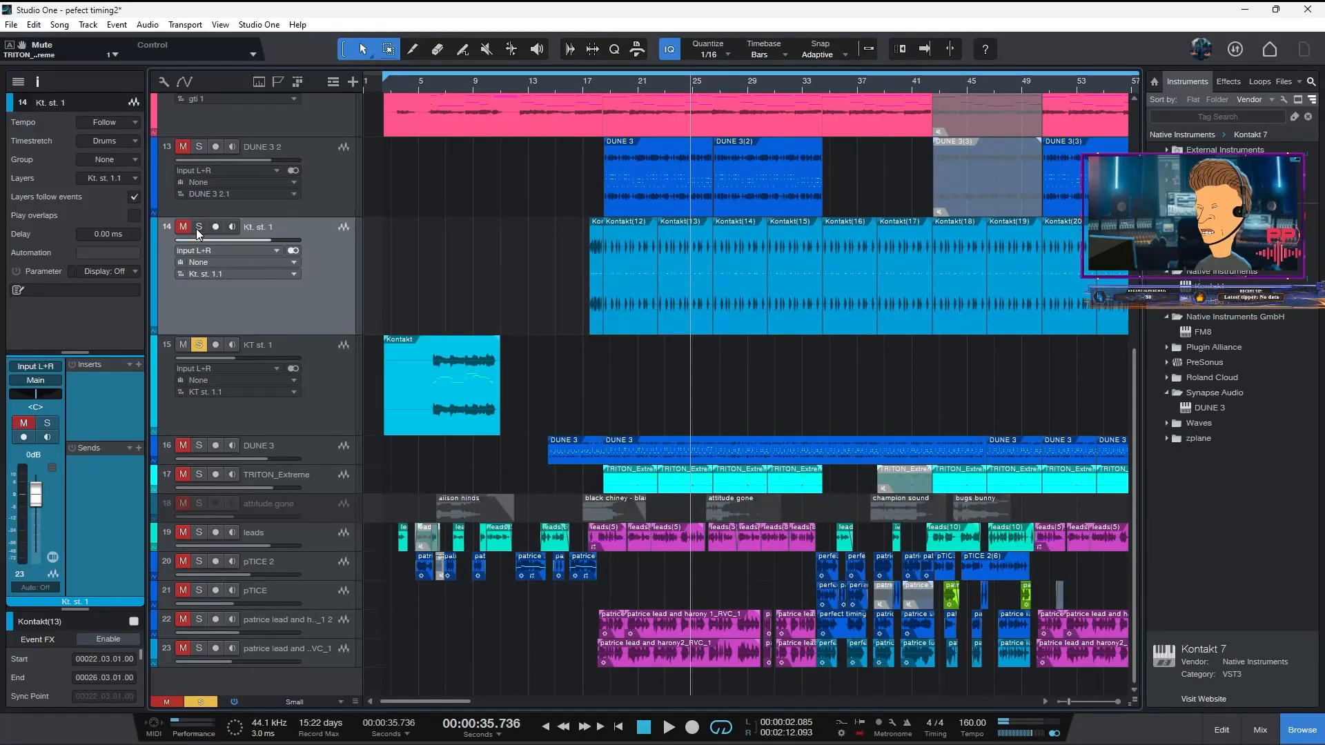
- Unmute and solo the tracks from toms through Kt. st. 1 so they play with the already soloed drum and 808 tracks
drag(1132, 527, 1132, 276)
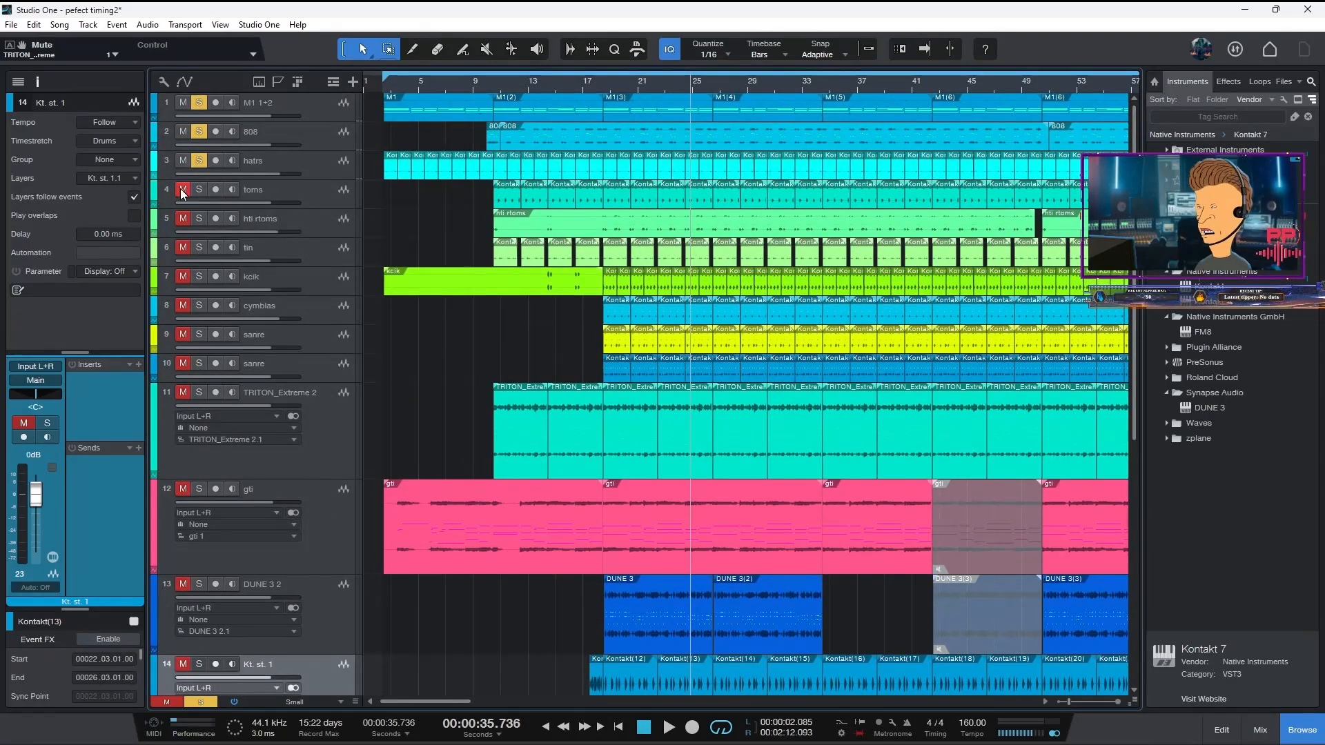
click(182, 664)
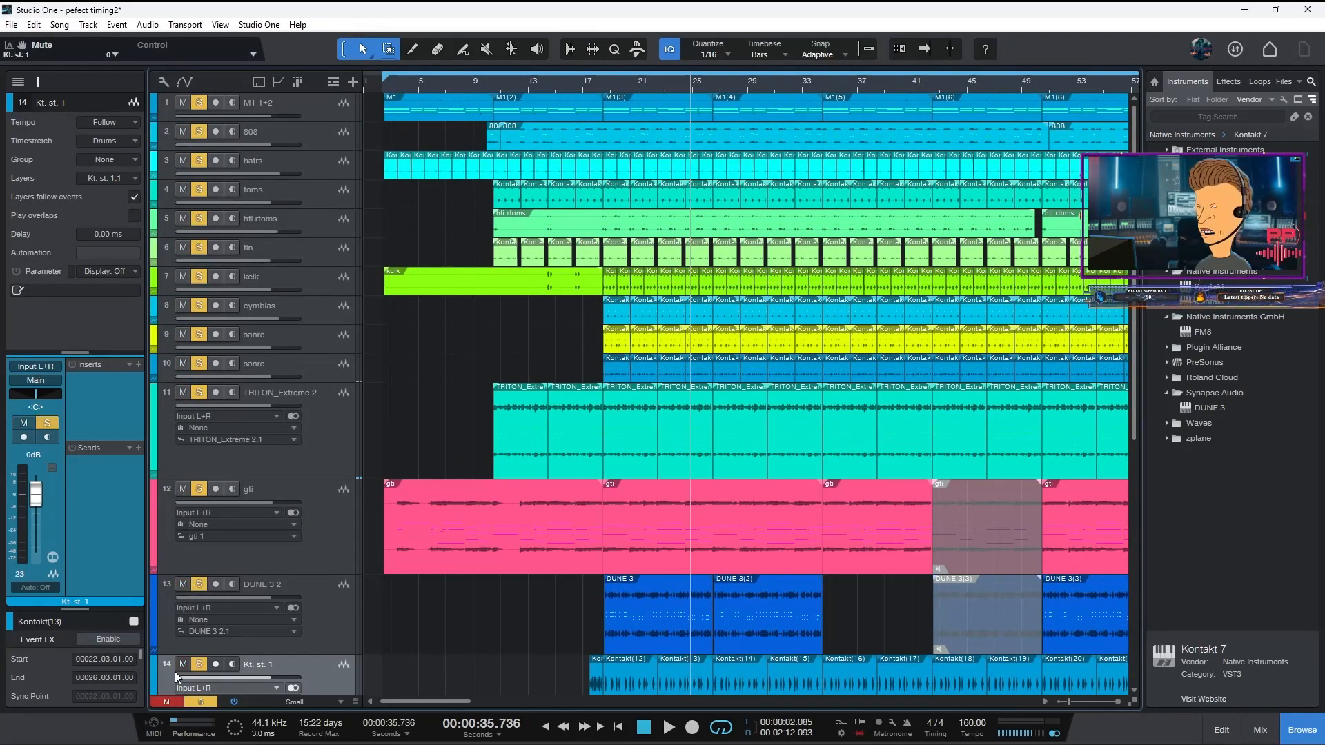
click(199, 664)
- Review the inserts and sends on the DUNE 3 2, Kt. st. 1 and TRITON_Extreme 2 channels
click(337, 606)
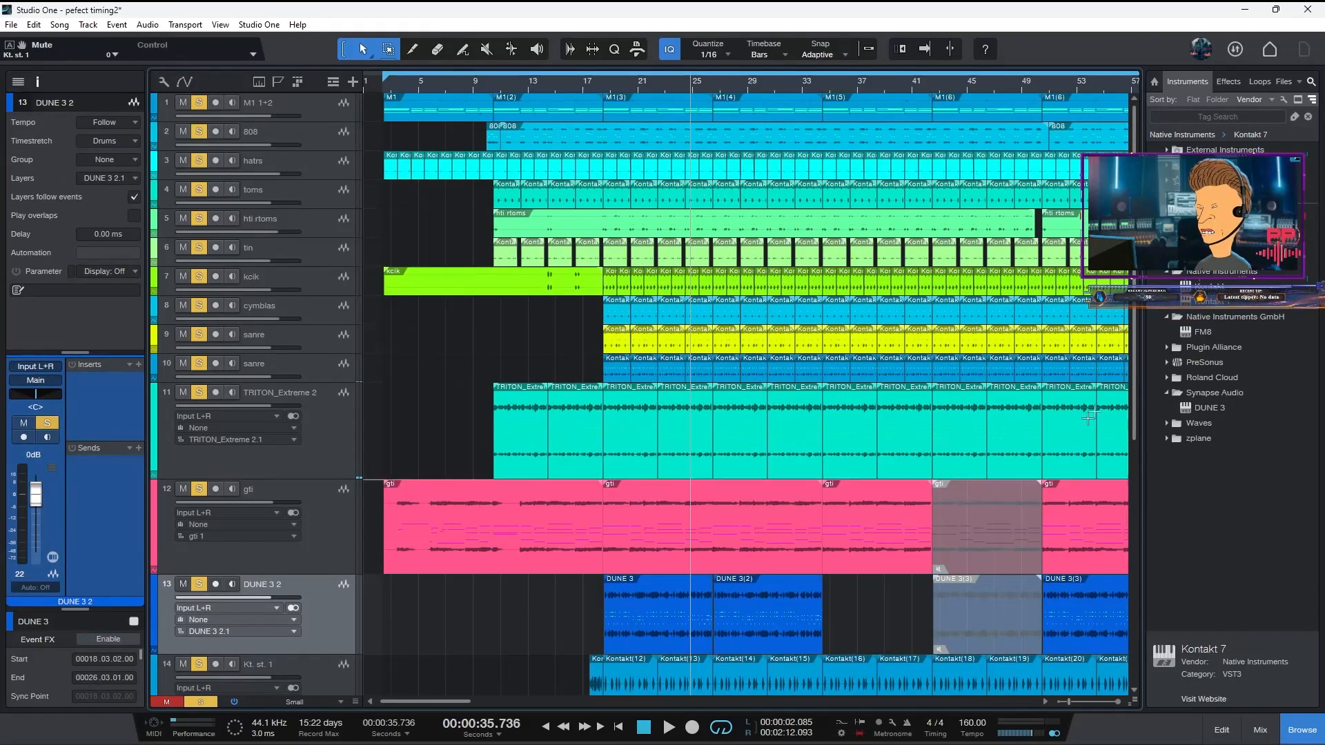
drag(1139, 392, 1148, 557)
click(304, 450)
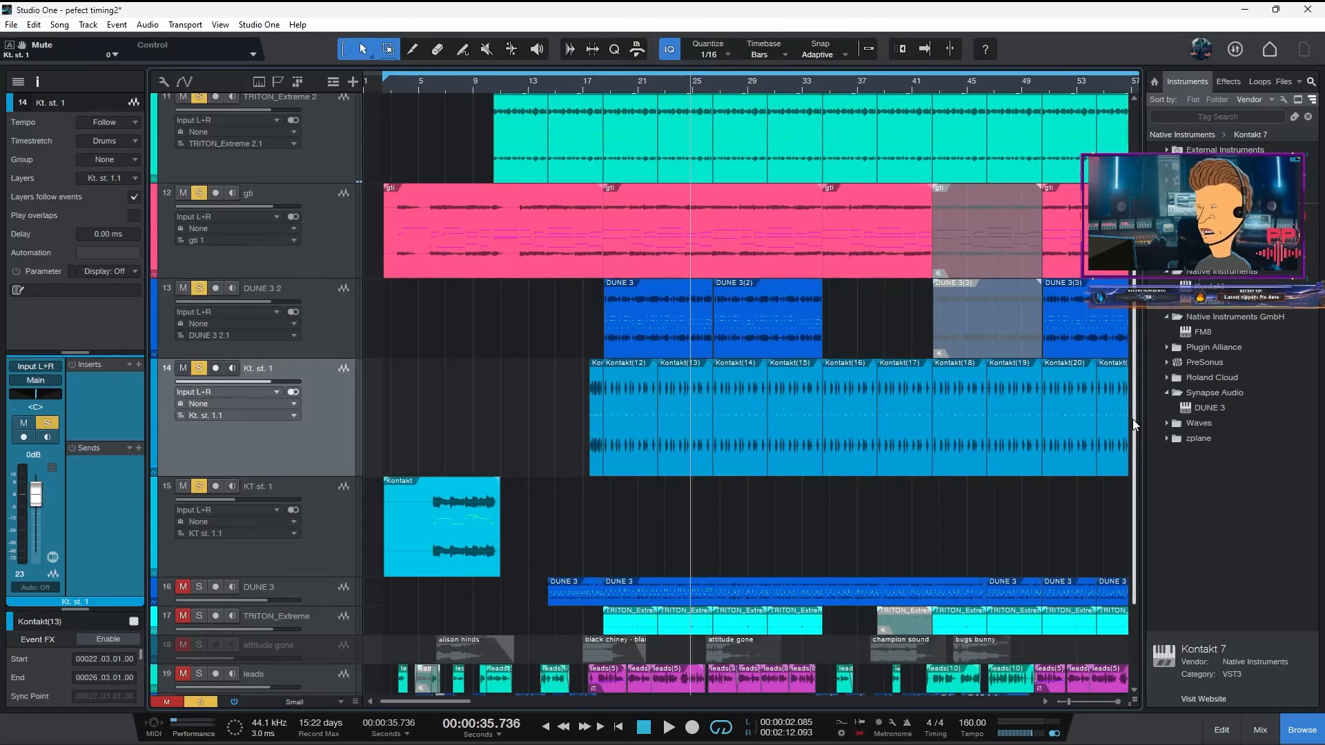
scroll(1132, 419, up, 5)
click(321, 420)
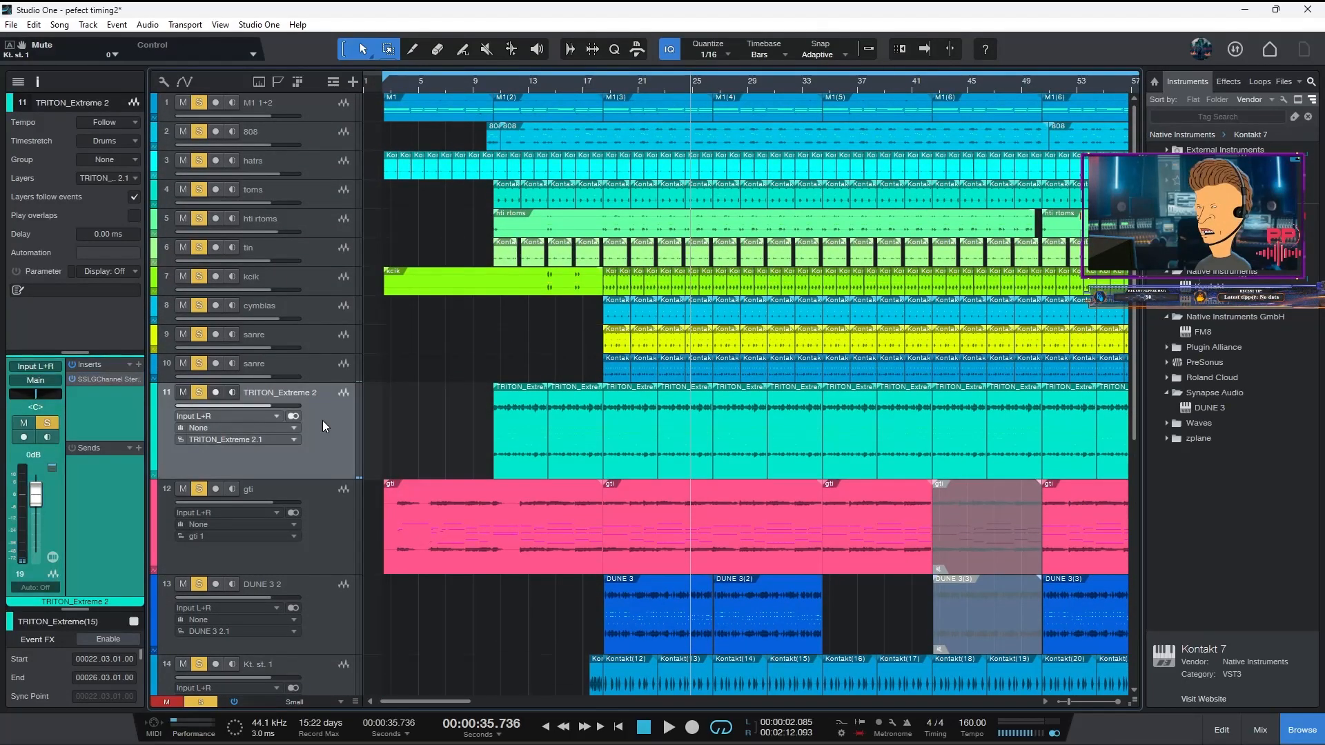
- Check the cymblas and kcik channels, viewing the kcik track's Pro EQ settings and closing the plug-in
click(302, 306)
click(301, 273)
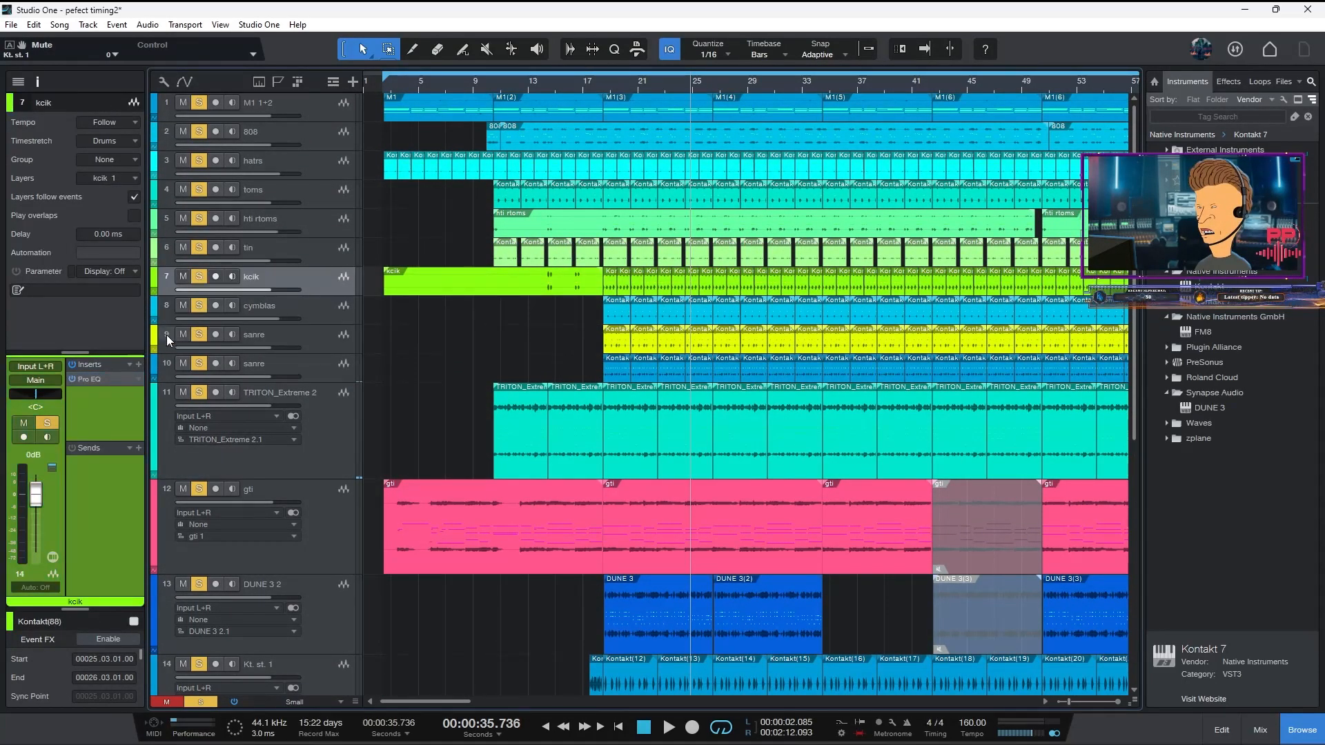
click(97, 384)
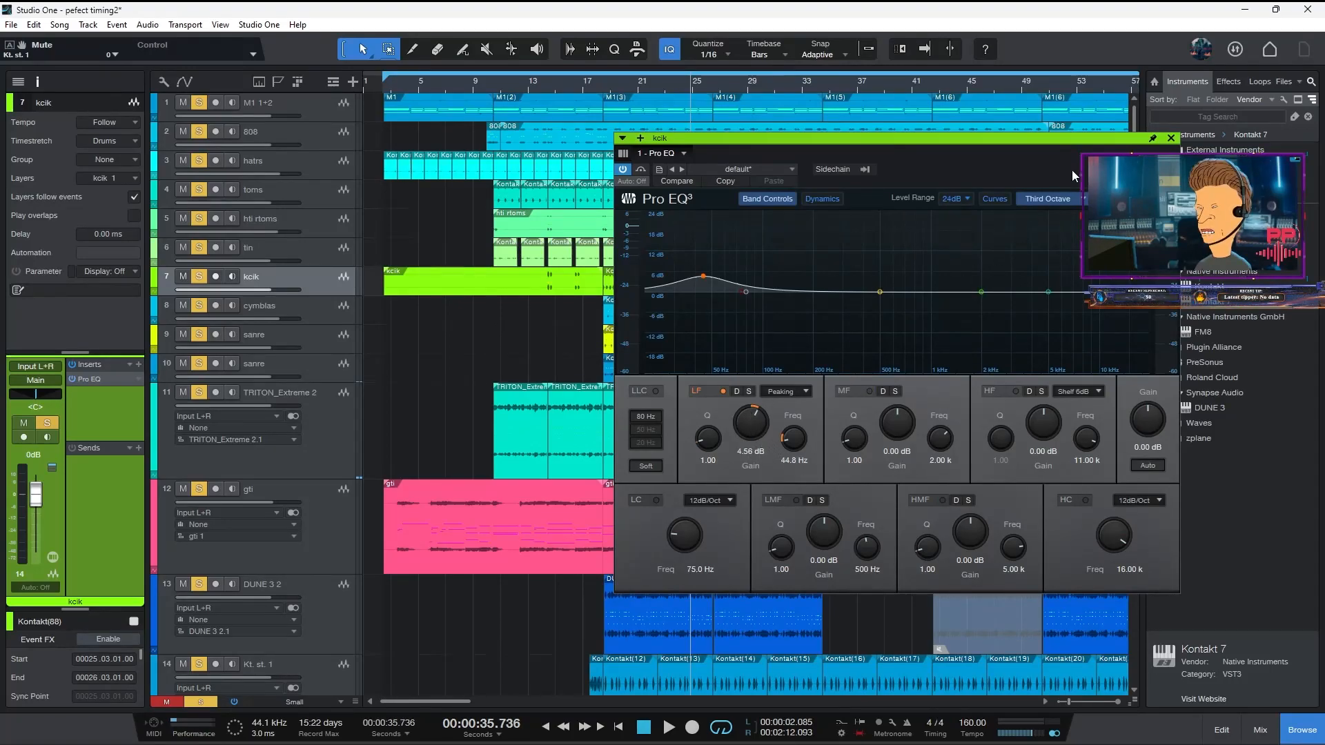
click(1172, 139)
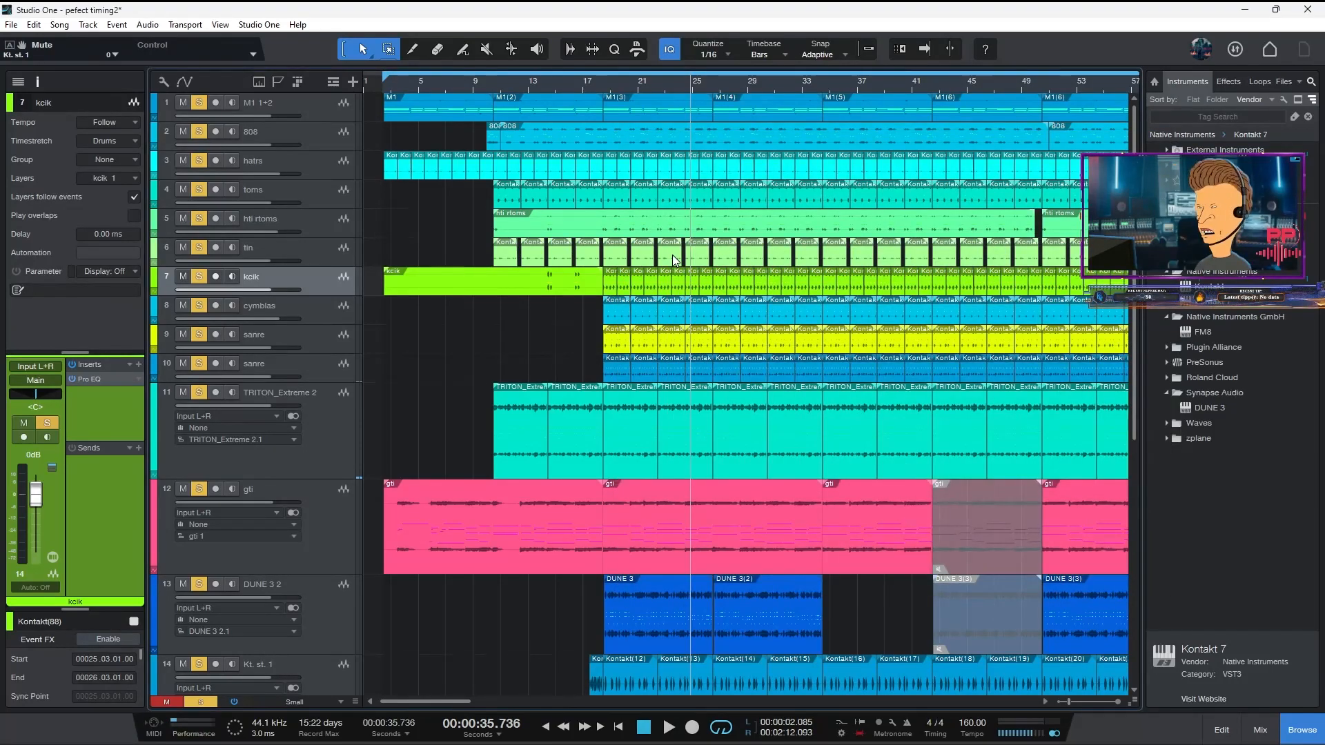
- Check the hti rtoms channel's sends and briefly play the full soloed mix from about bar 25
click(309, 218)
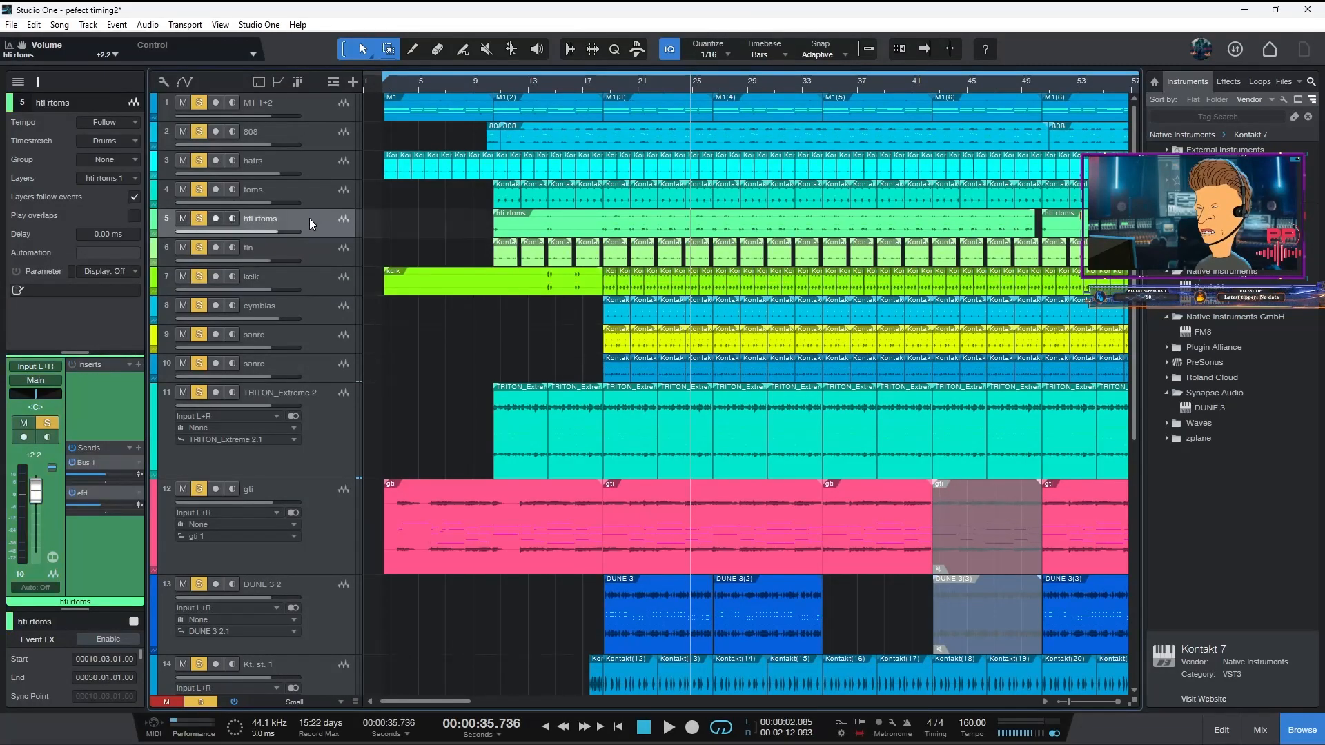
key(space)
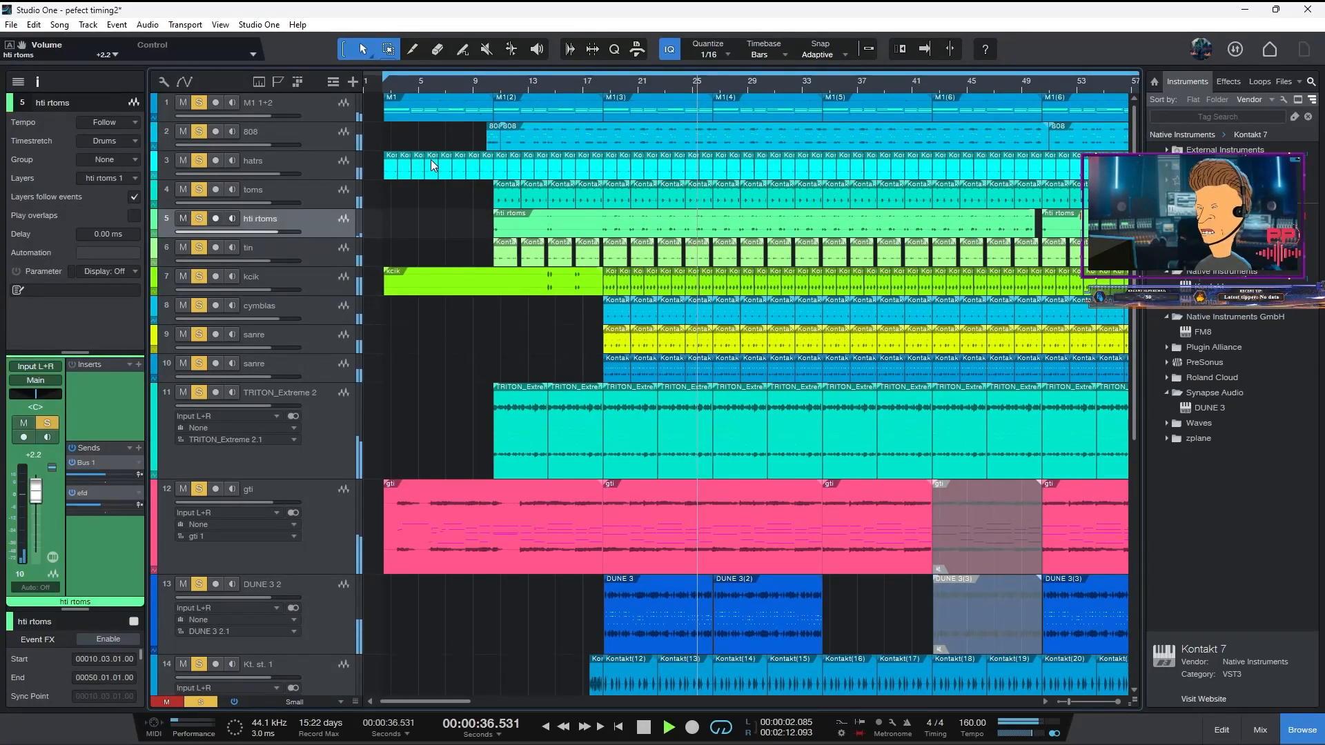
key(space)
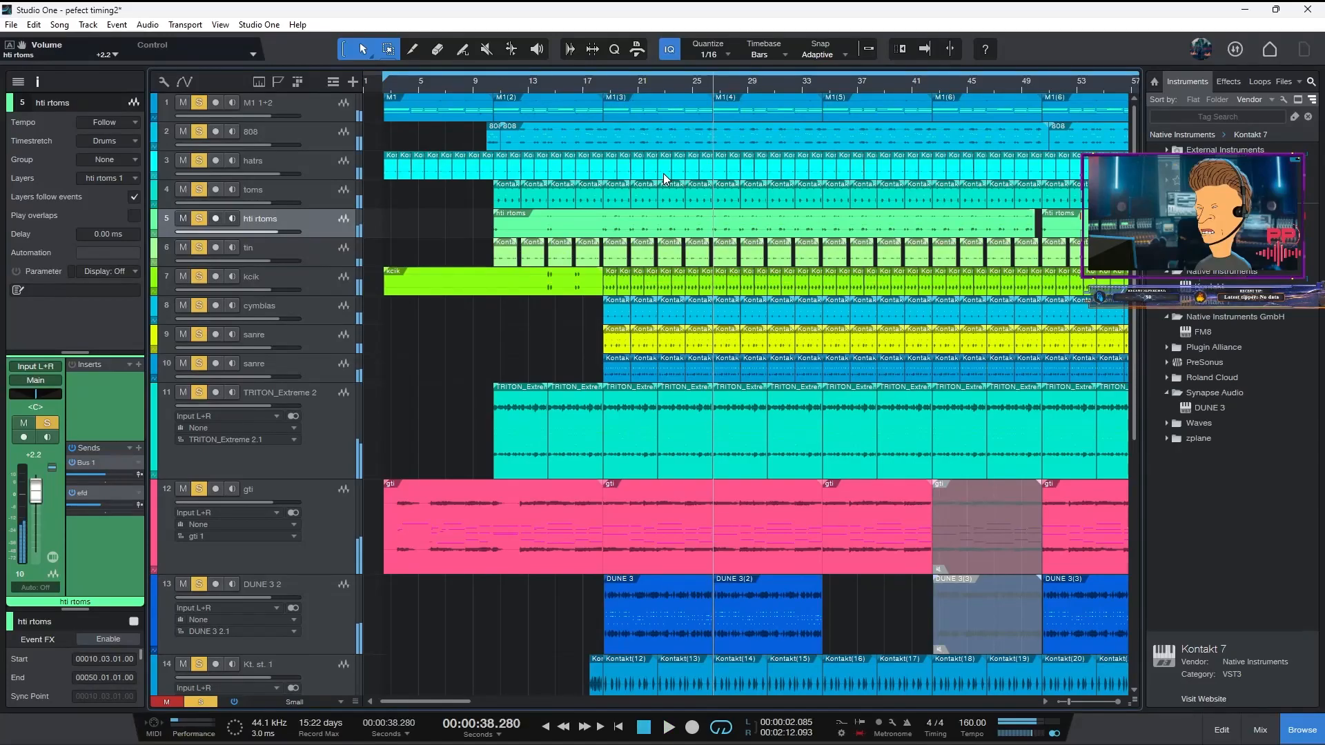